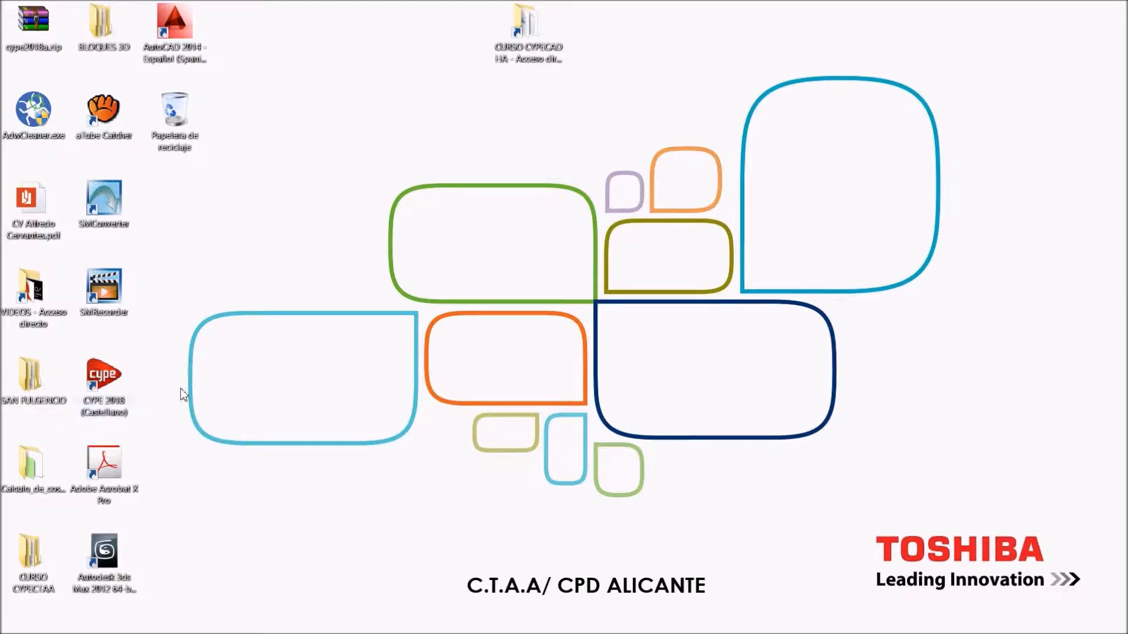
Start CYPE 2018 and launch CYPECAD from the Estructuras programs, accepting the temporary licence notices
double_click(106, 383)
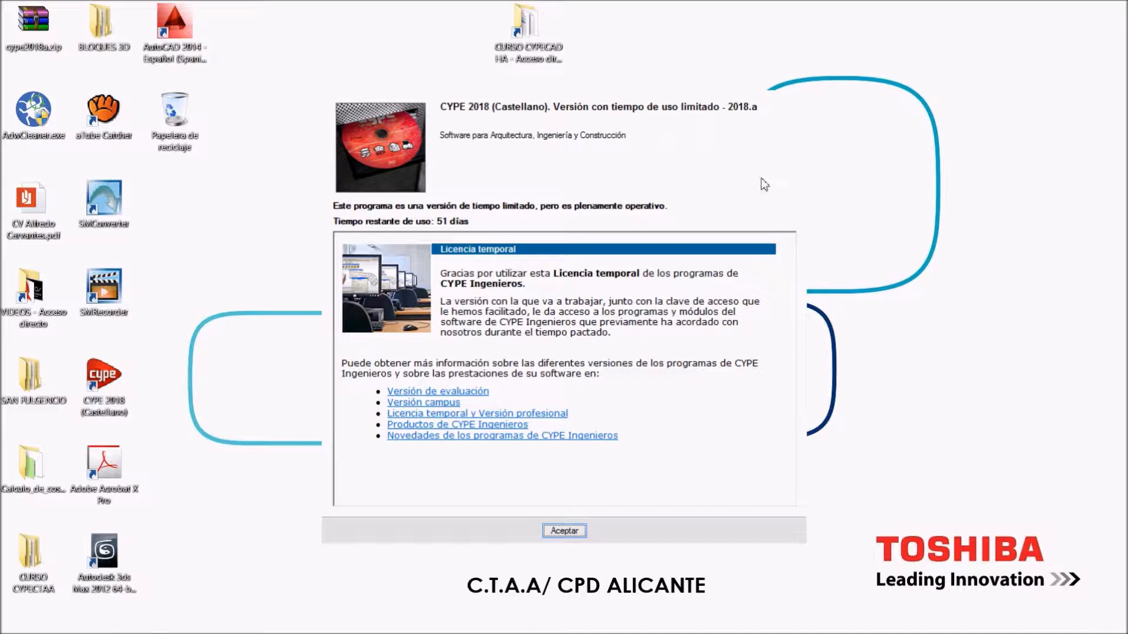
left_click(575, 531)
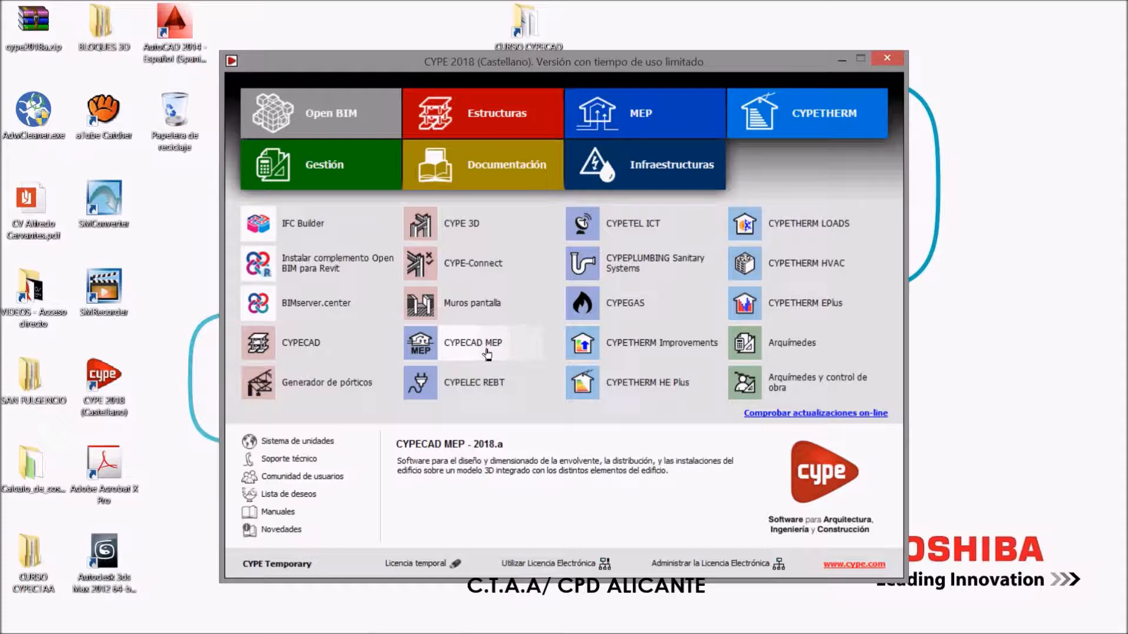
left_click(438, 174)
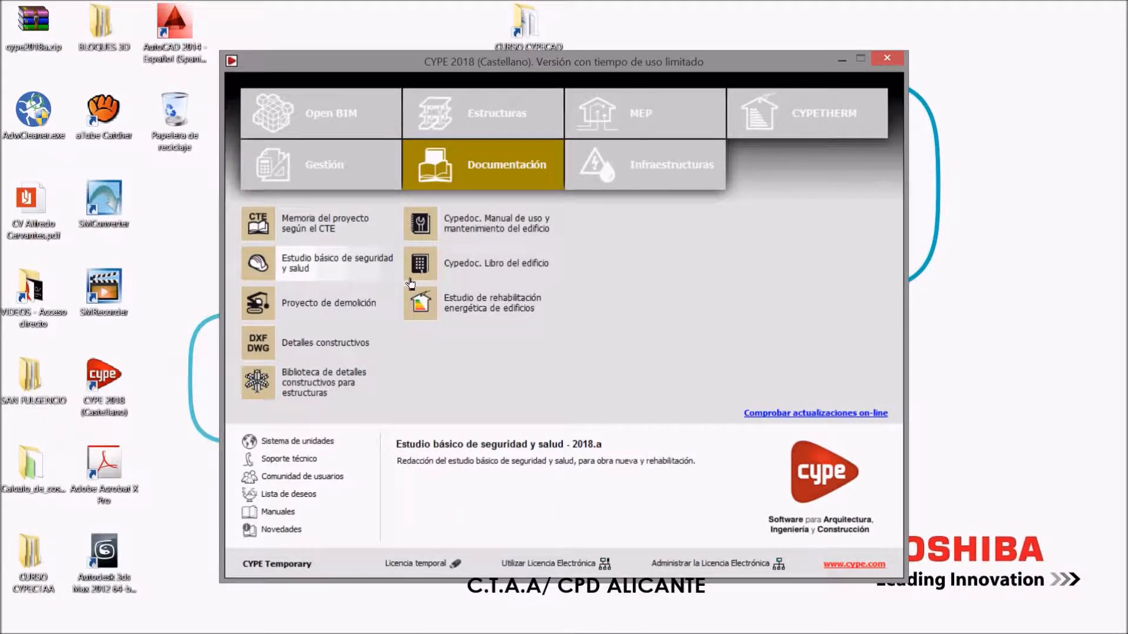
left_click(467, 116)
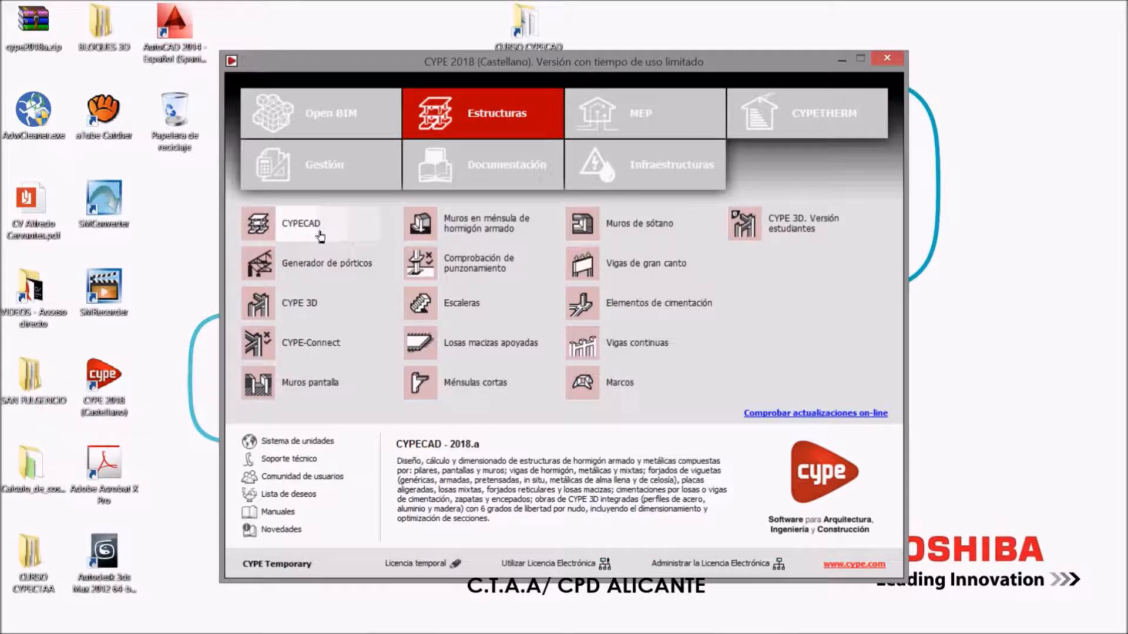
left_click(320, 236)
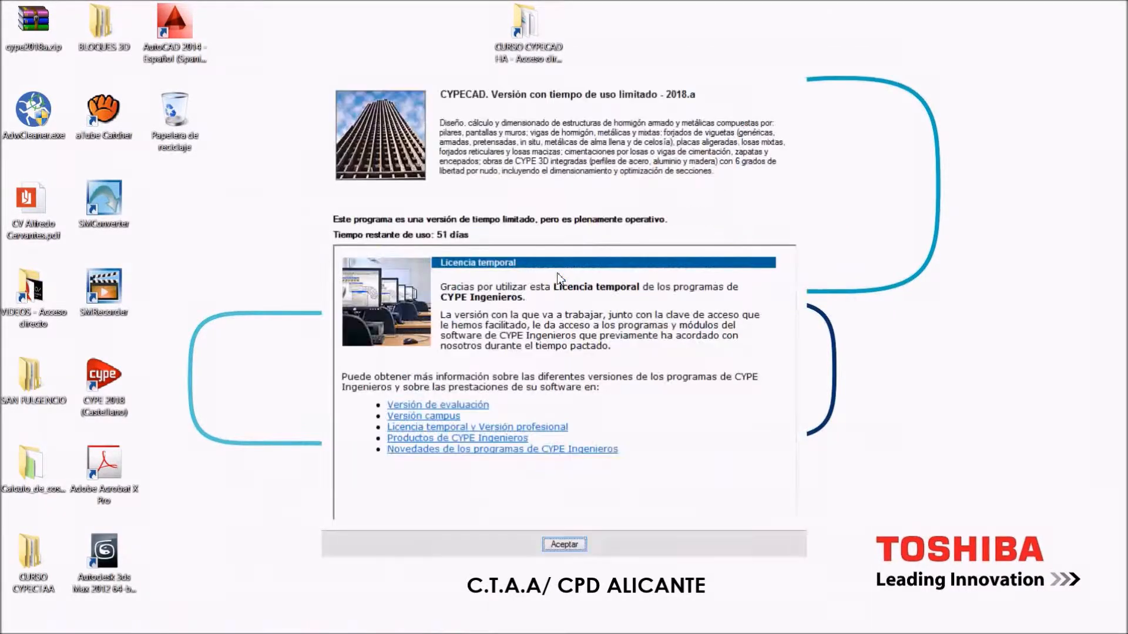
left_click(565, 545)
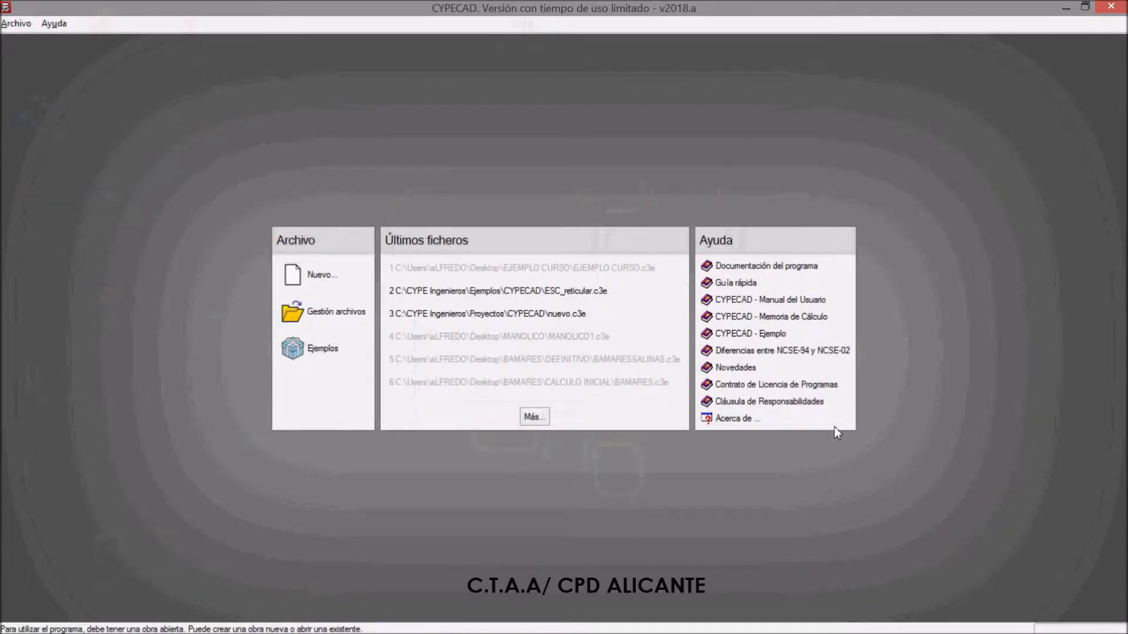
Open the CYPECAD example job "manual" (Ejemplo práctico de cálculo)
left_click(337, 349)
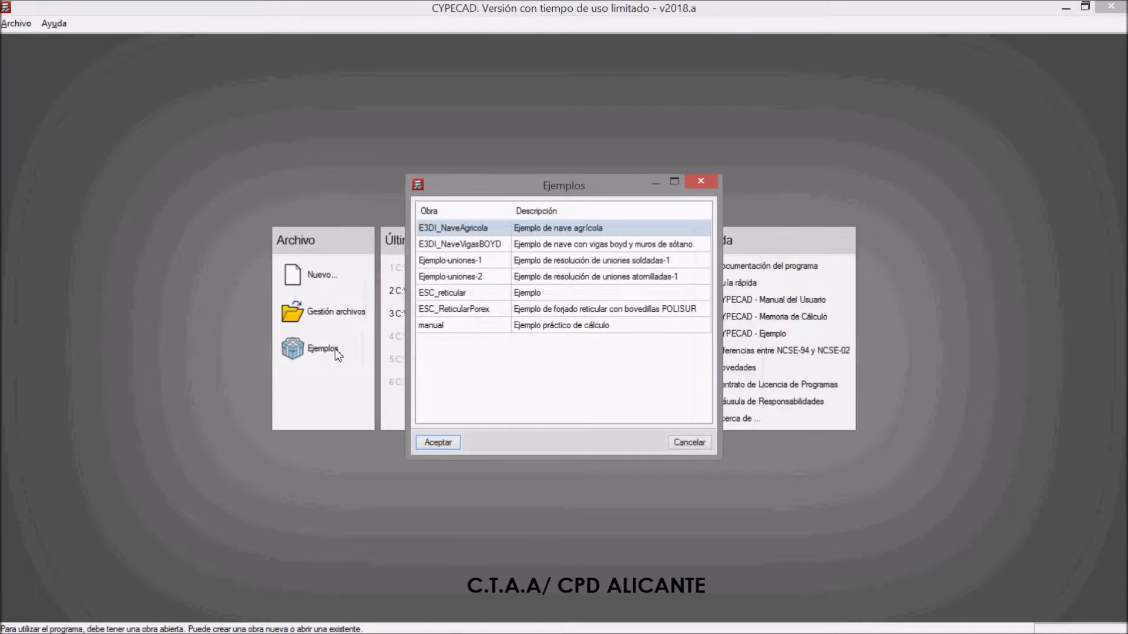
left_click(456, 327)
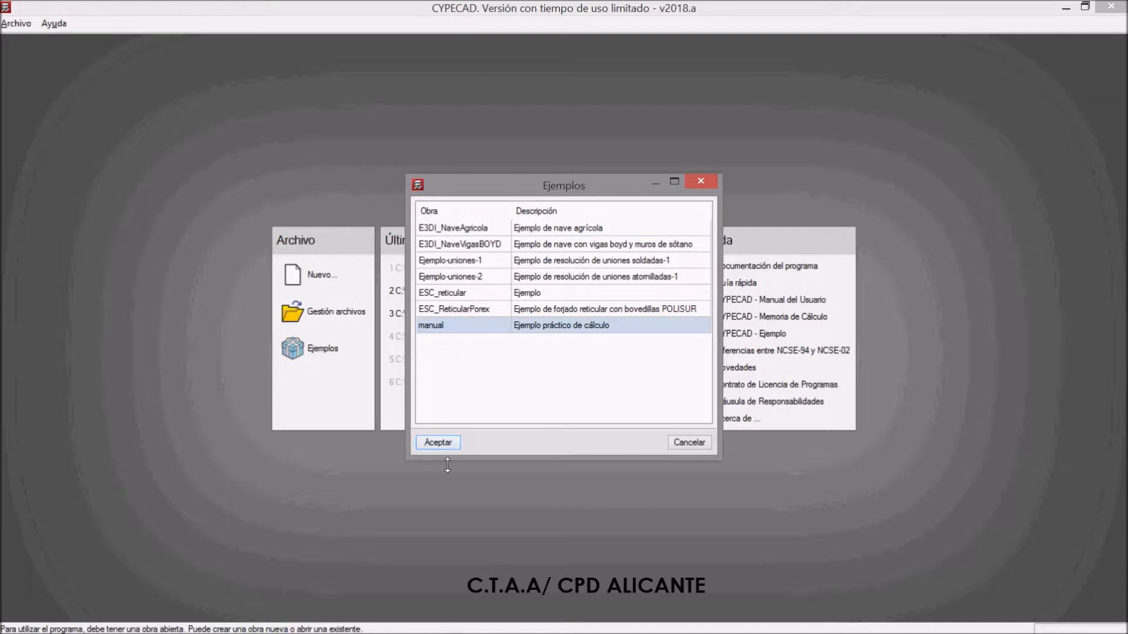
left_click(448, 445)
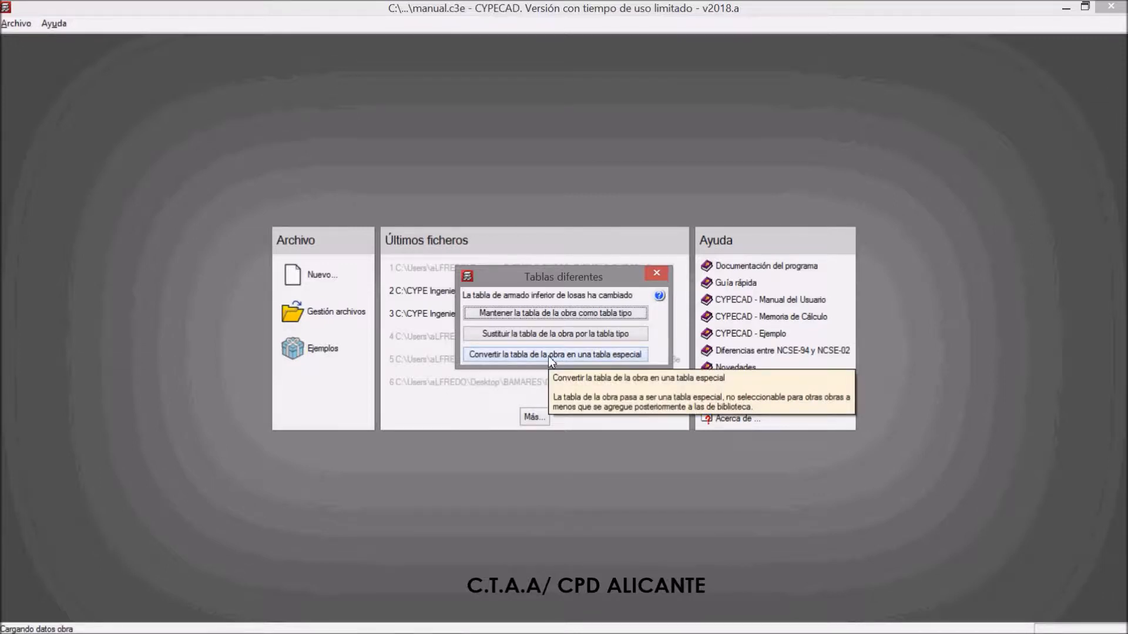
Convert the example job's differing tables, including the lower and upper slab reinforcement tables, into special tables
left_click(570, 356)
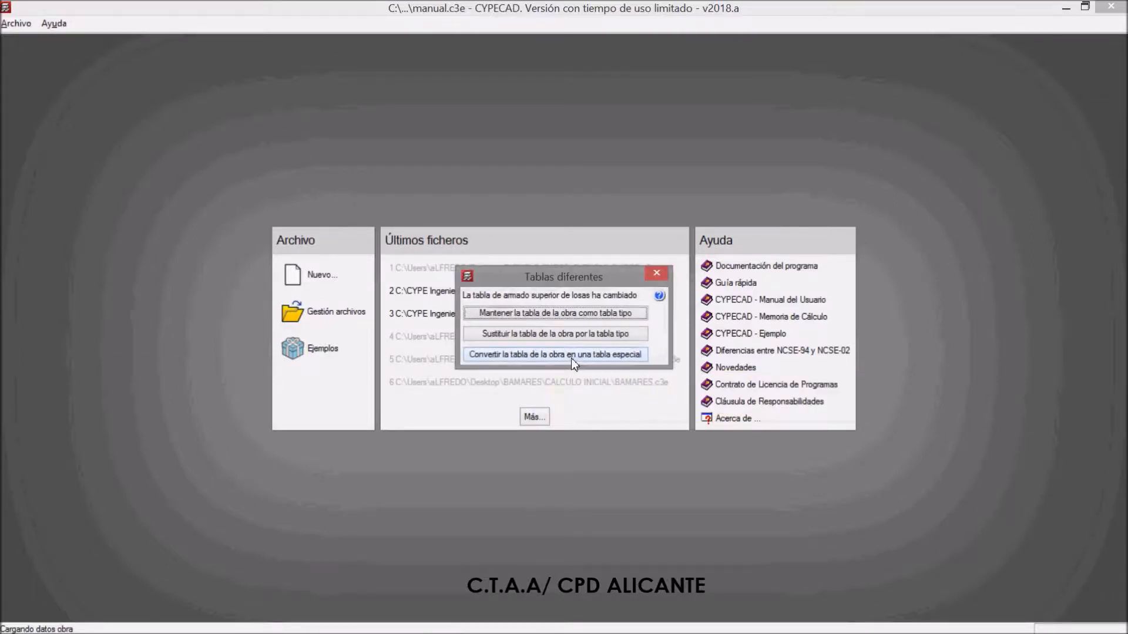
left_click(571, 356)
left_click(571, 357)
left_click(571, 357)
left_click(571, 357)
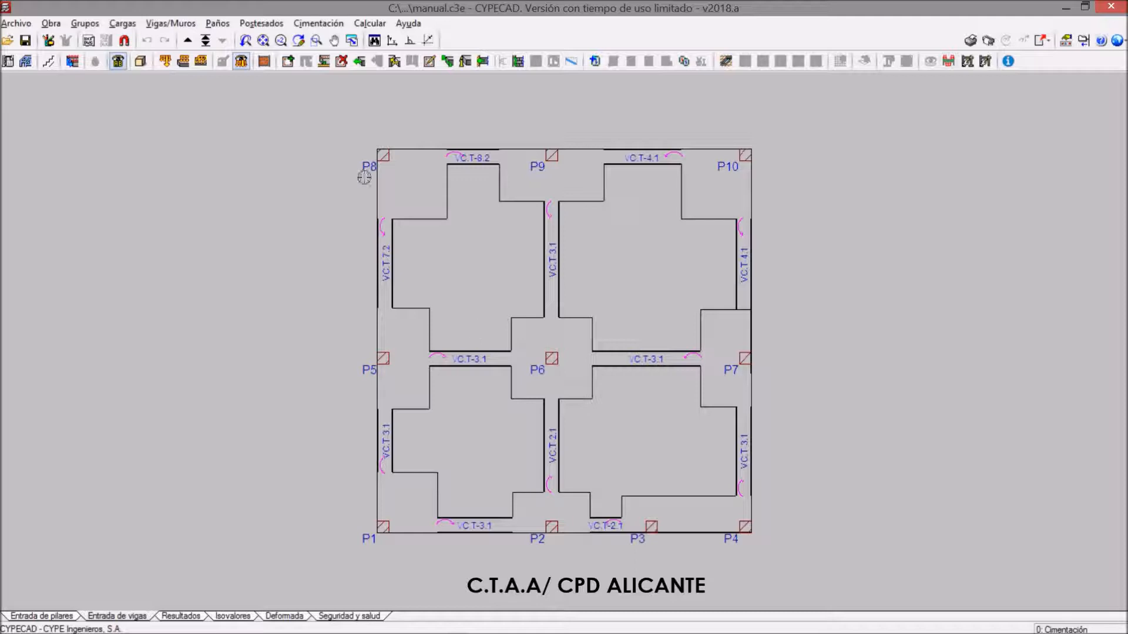
Go up through the floor plans from Cimentación to Segunda y Tercera planta
left_click(188, 41)
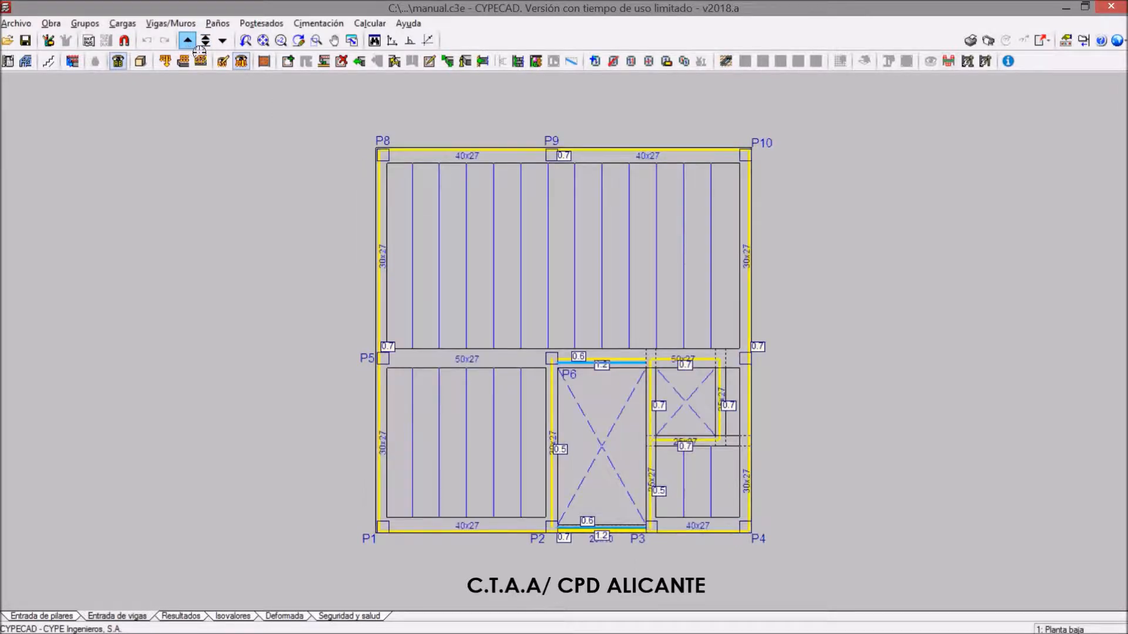
left_click(187, 40)
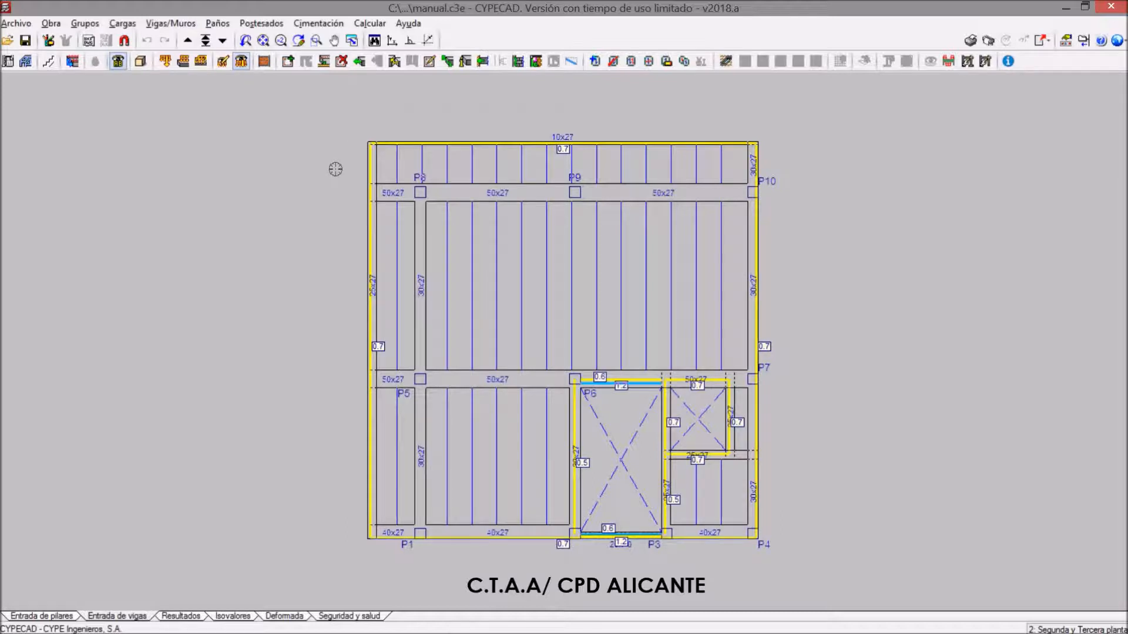
Look over the CYPECAD example jobs in the file manager and close it
left_click(16, 23)
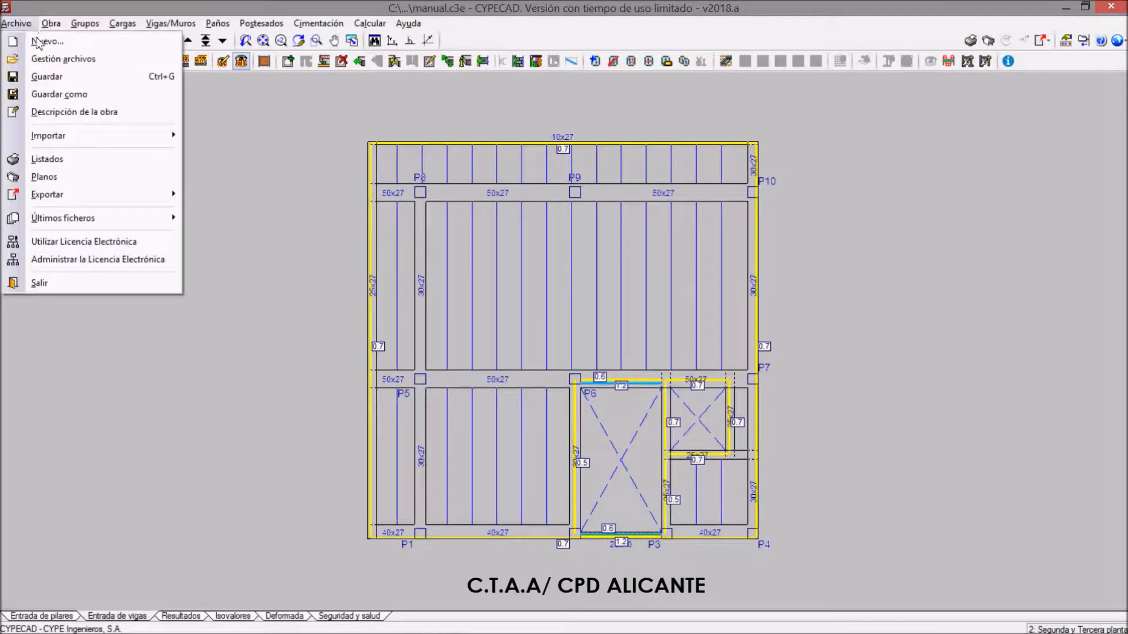
left_click(45, 60)
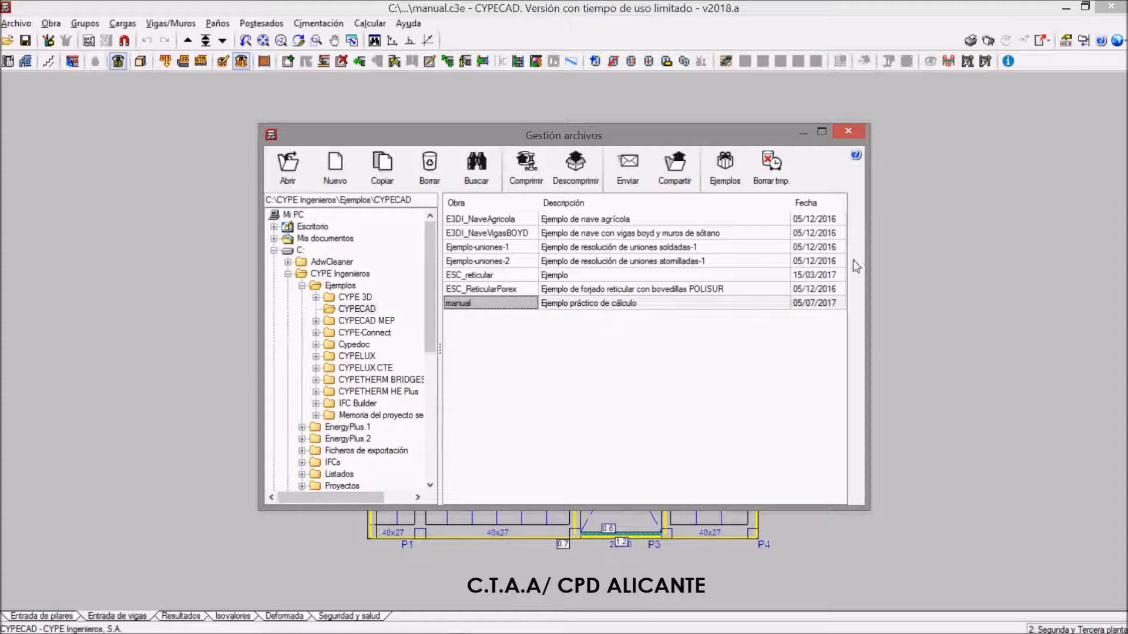
left_click(851, 134)
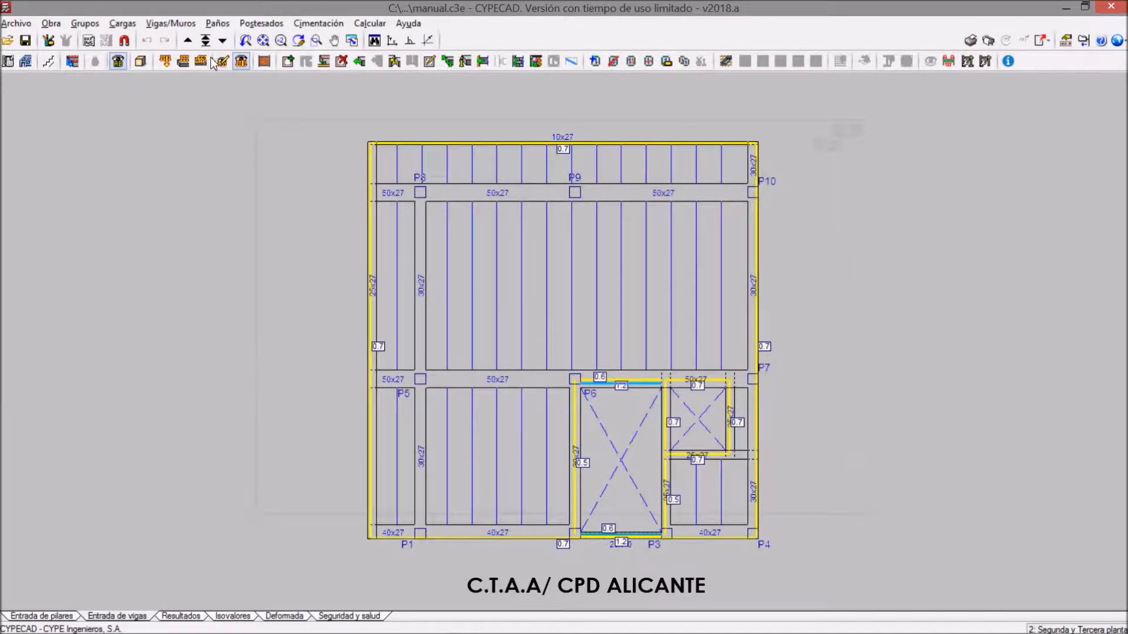
Go up to the Cubierta floor plan and examine the building's 3D model, closing its help and view windows
left_click(191, 42)
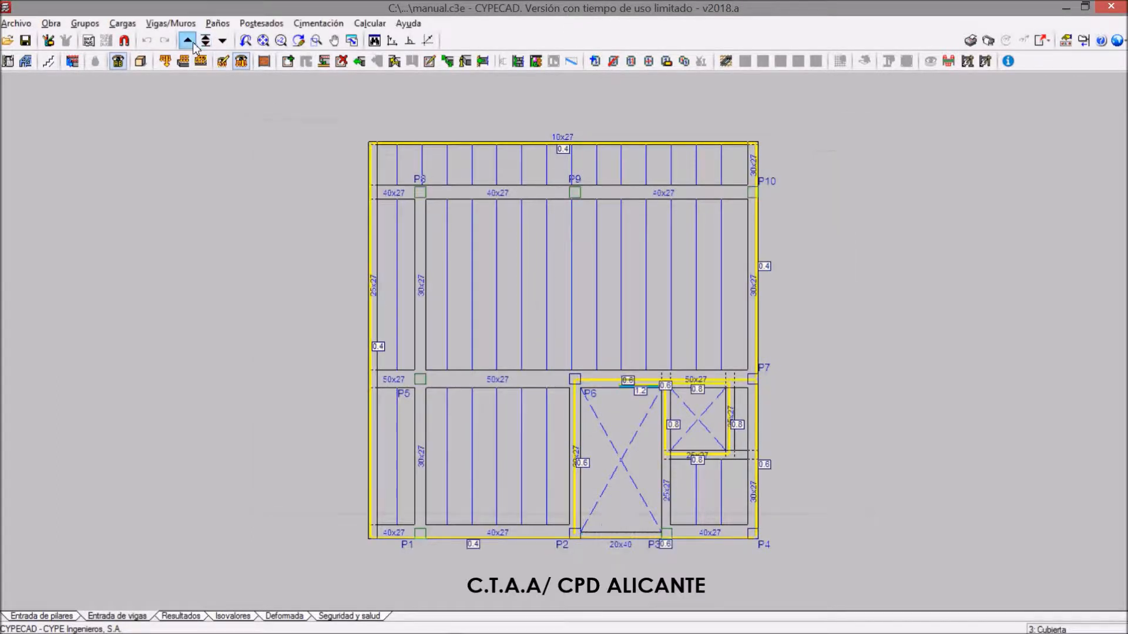
left_click(51, 23)
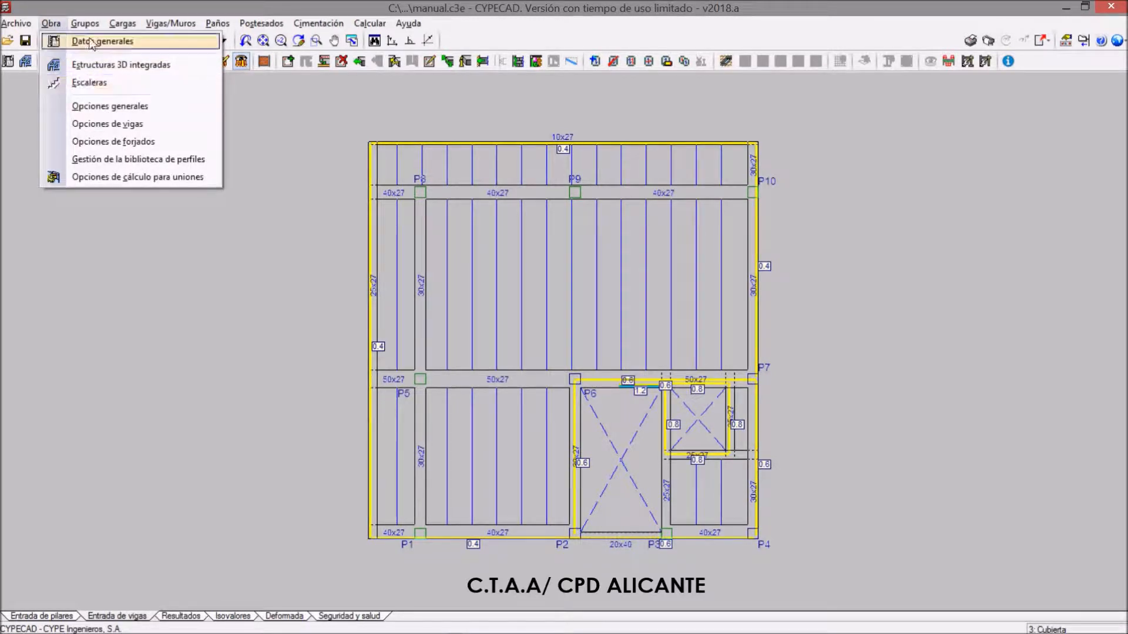
mouse_move(84, 23)
left_click(136, 265)
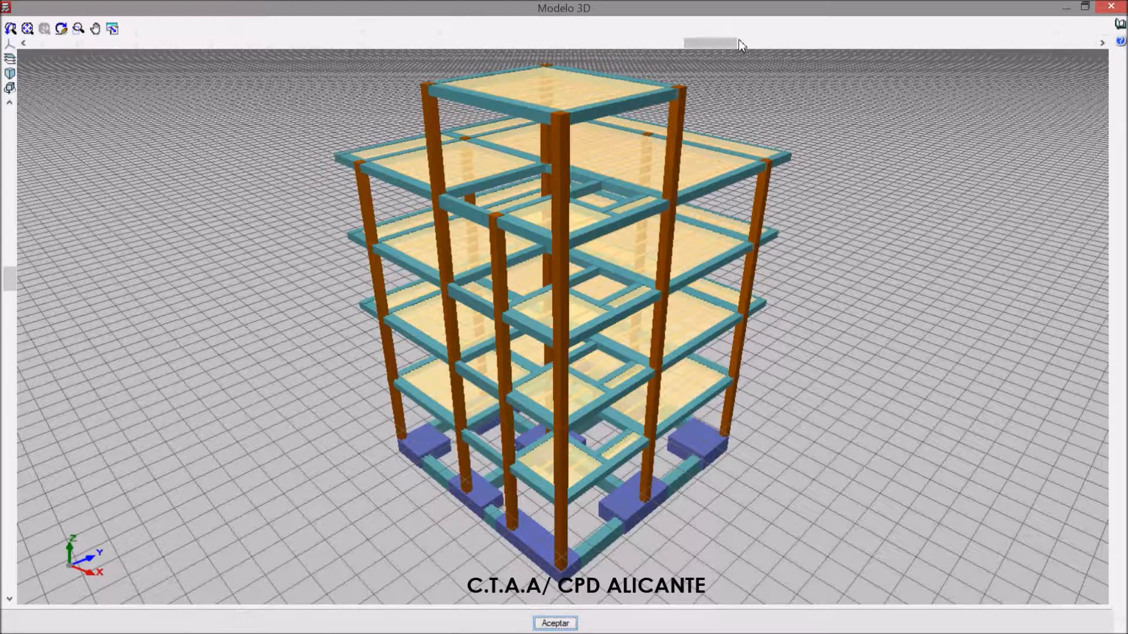
left_click_drag(738, 40, 435, 58)
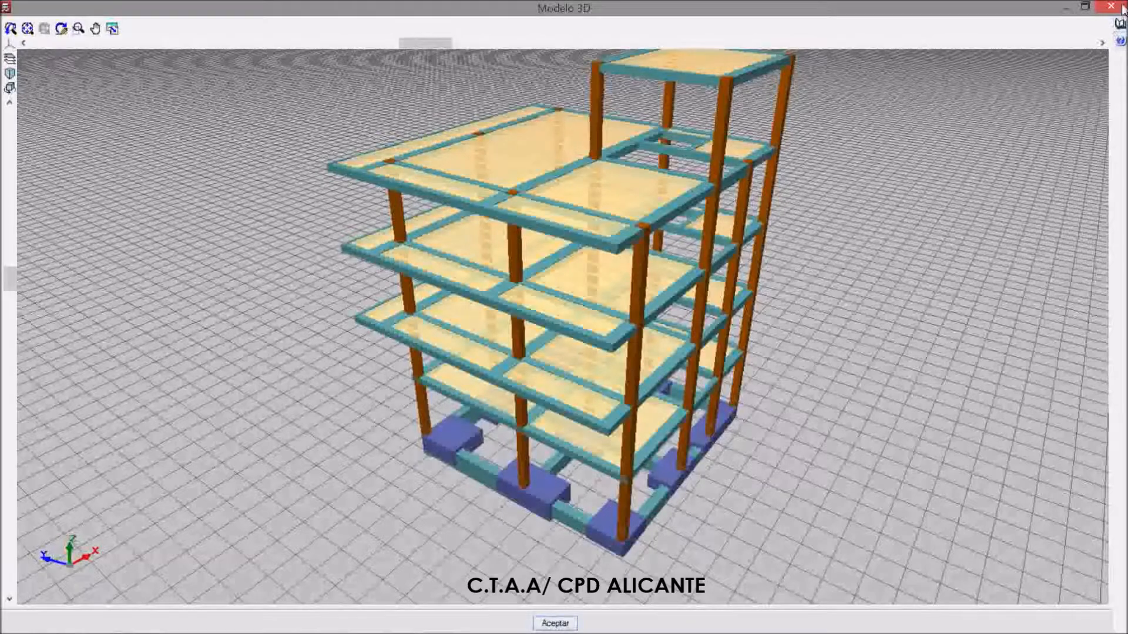
left_click(1120, 26)
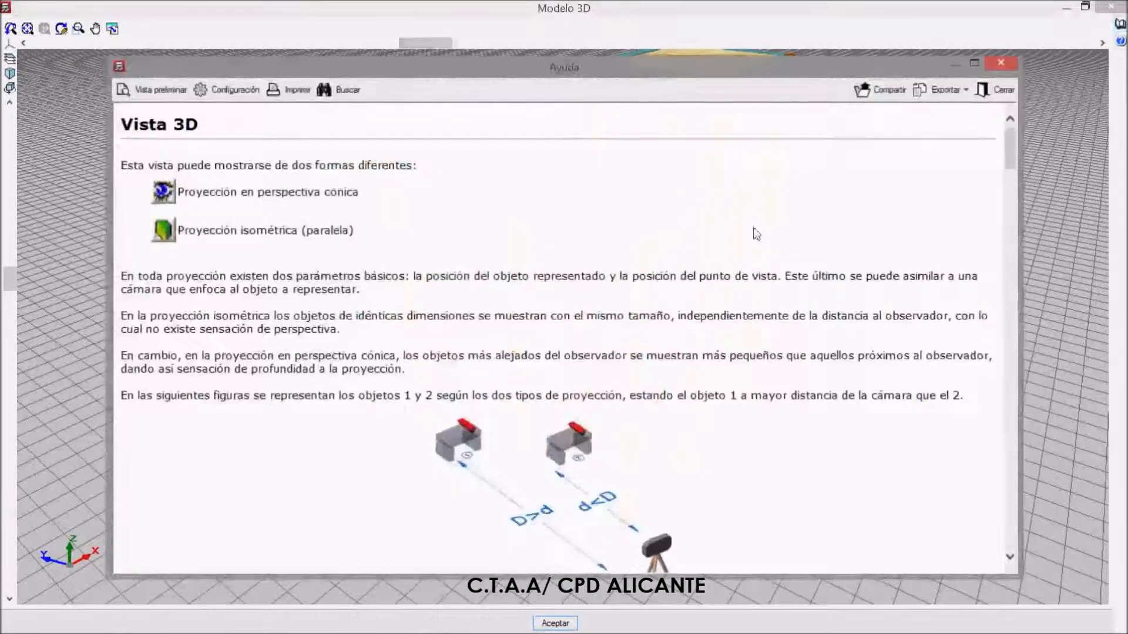
left_click(1000, 63)
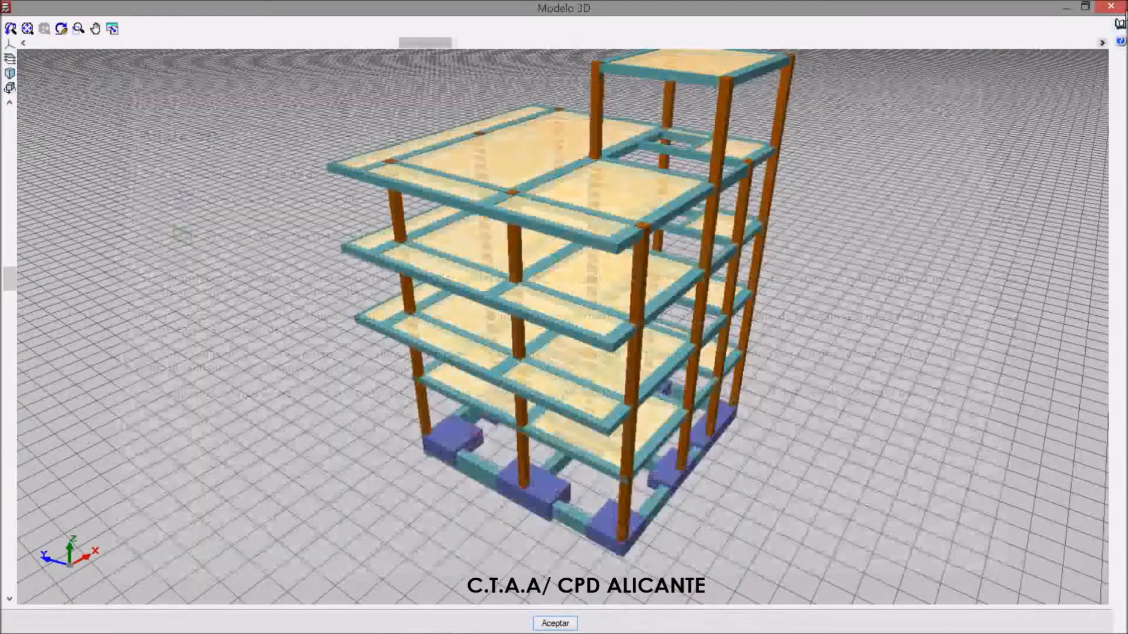
left_click(1110, 7)
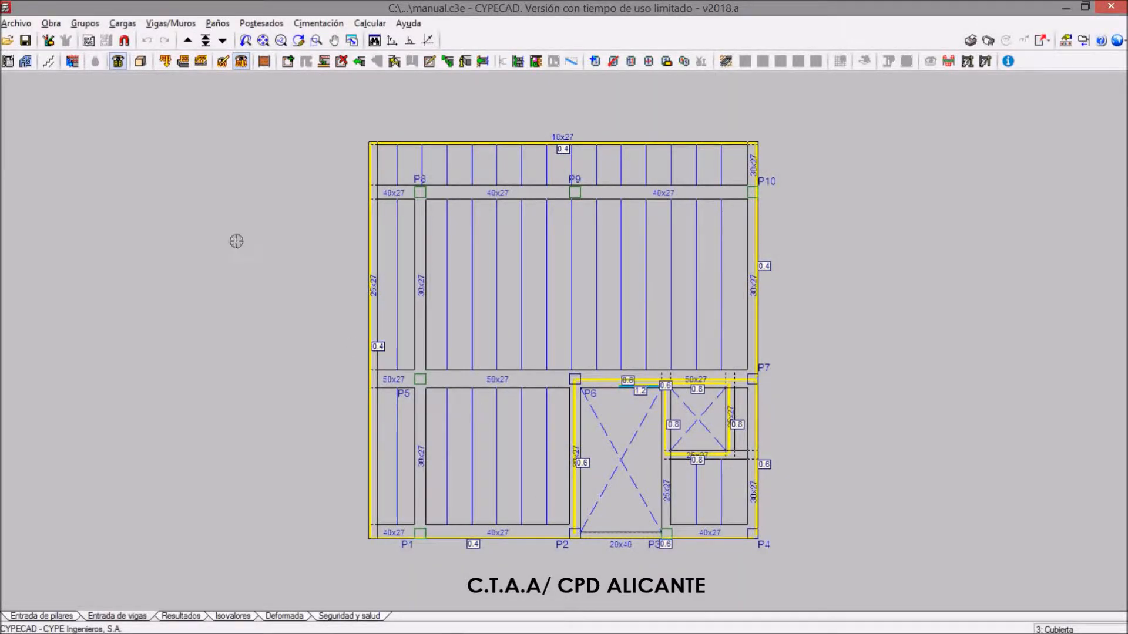
Review the file manager's options for compressing and sending the "manual" job, cancelling without creating anything
left_click(17, 24)
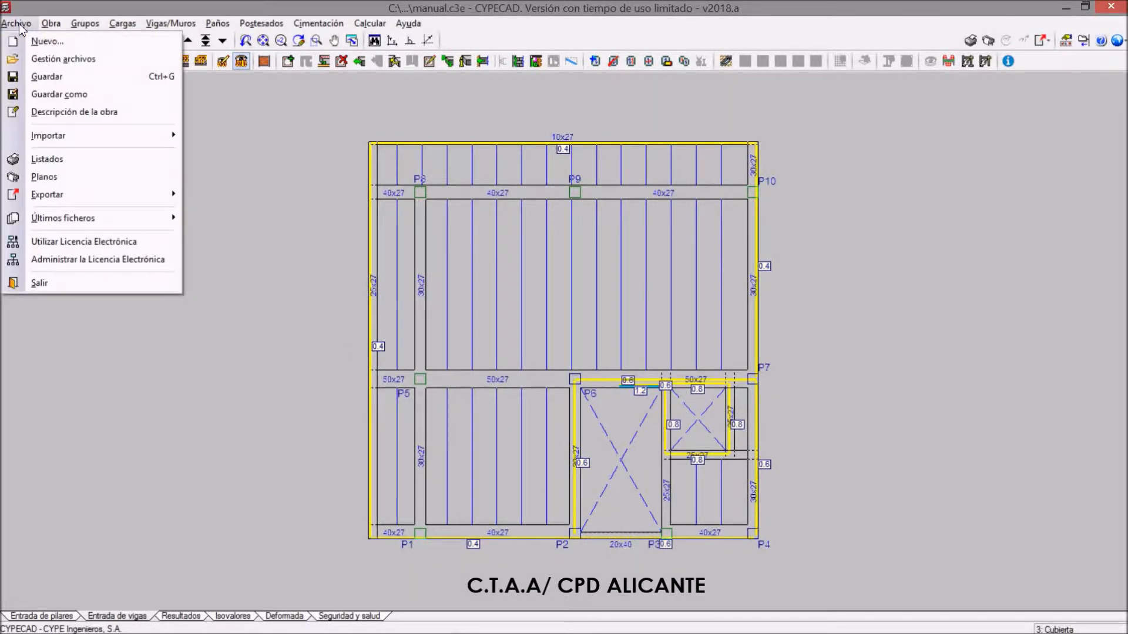
left_click(37, 59)
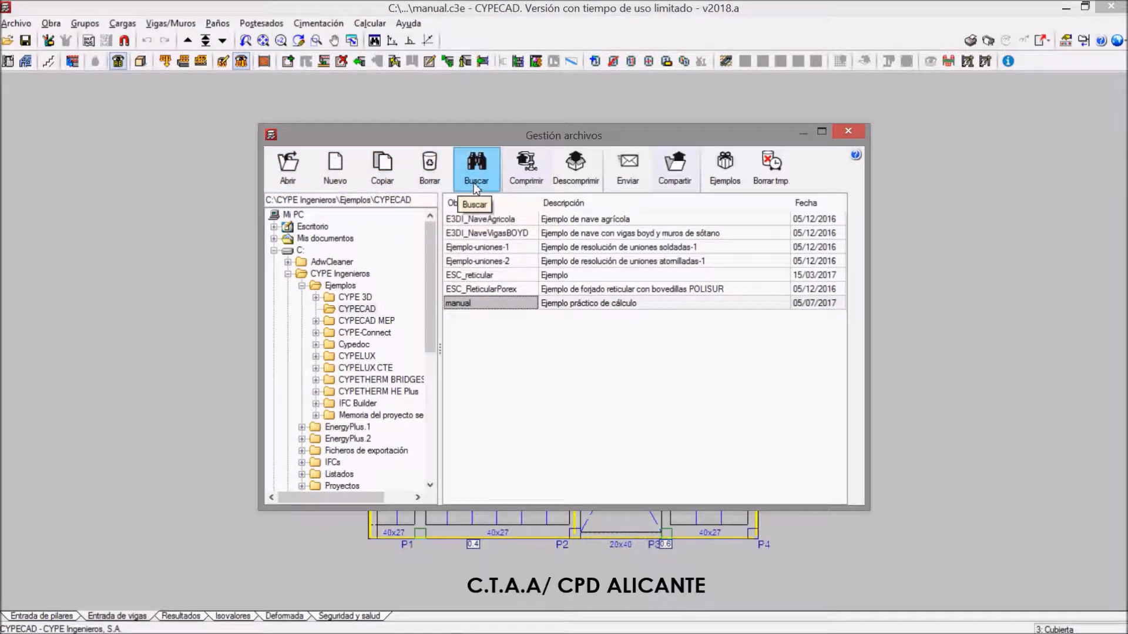
left_click(528, 180)
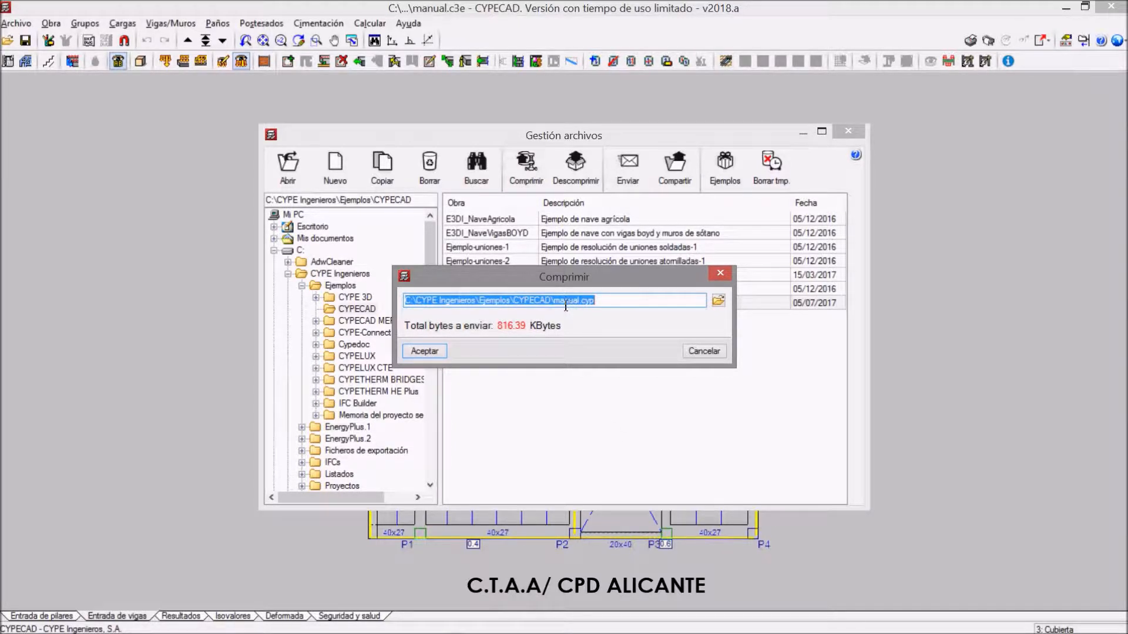
left_click(712, 351)
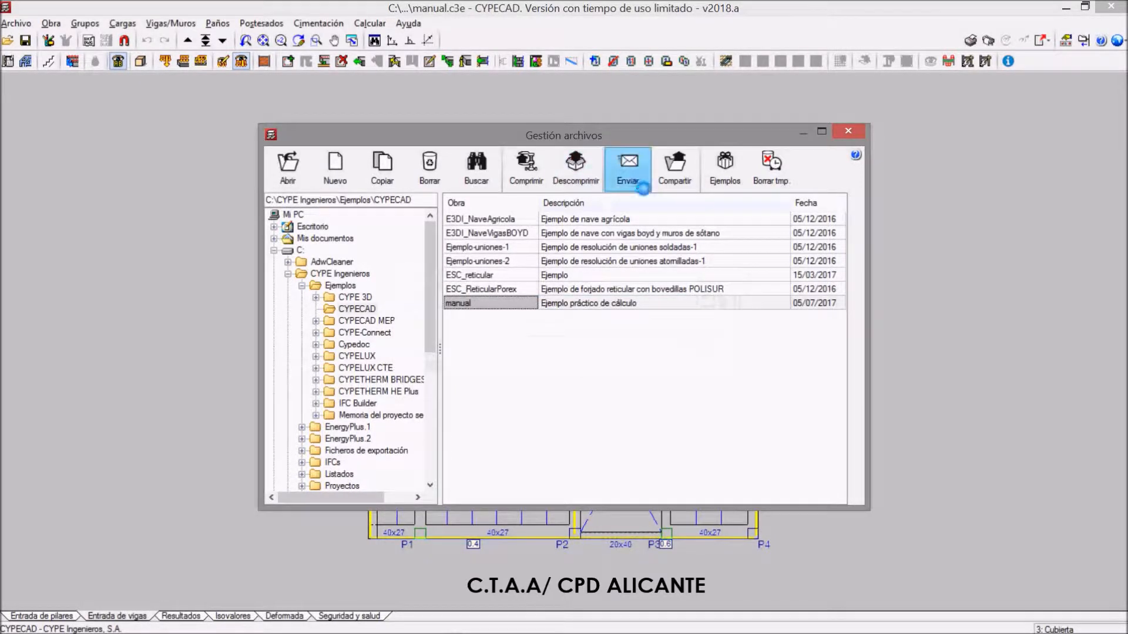
left_click(634, 179)
left_click(704, 351)
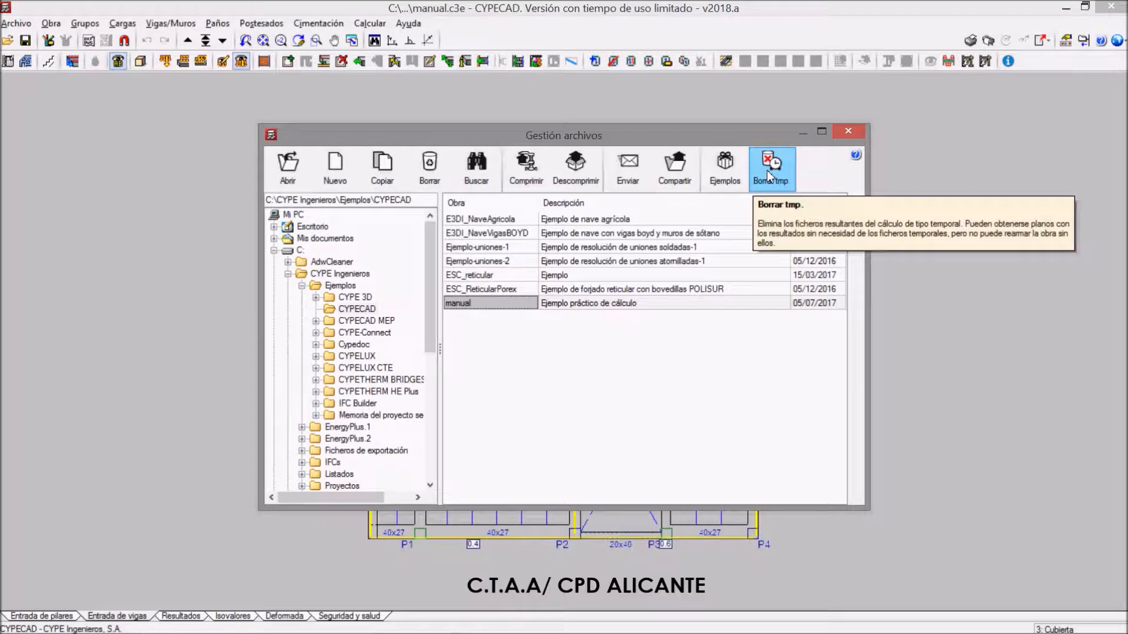
left_click(848, 131)
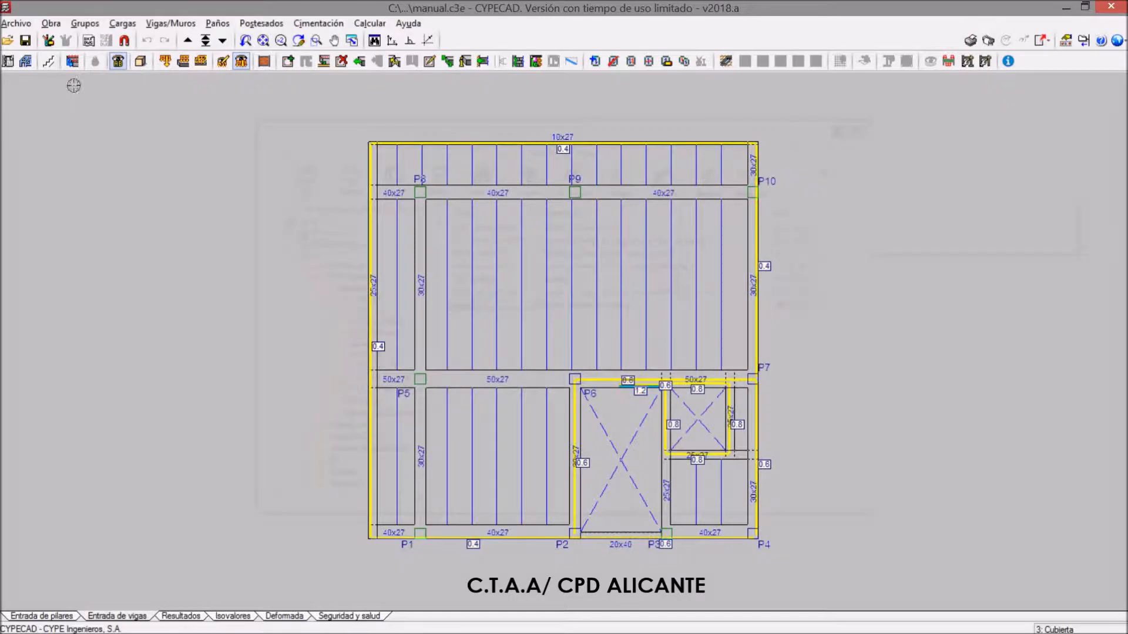
Start a new job and browse to the desktop folder CURSO CYPECTAA\PRACTICA 2 as its save location
left_click(17, 23)
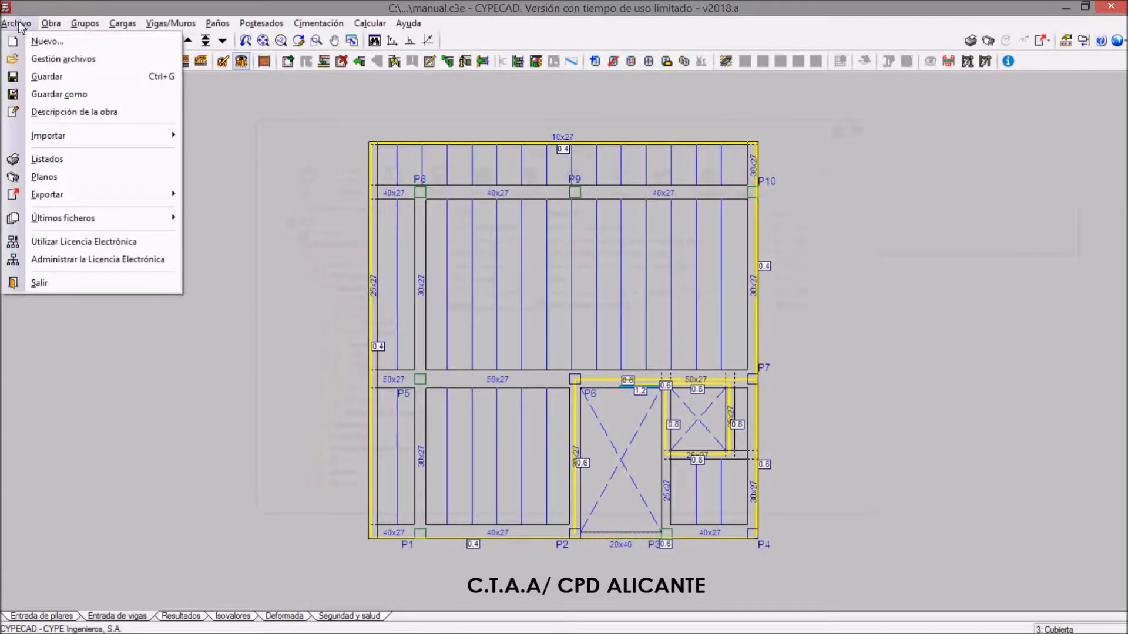
left_click(47, 41)
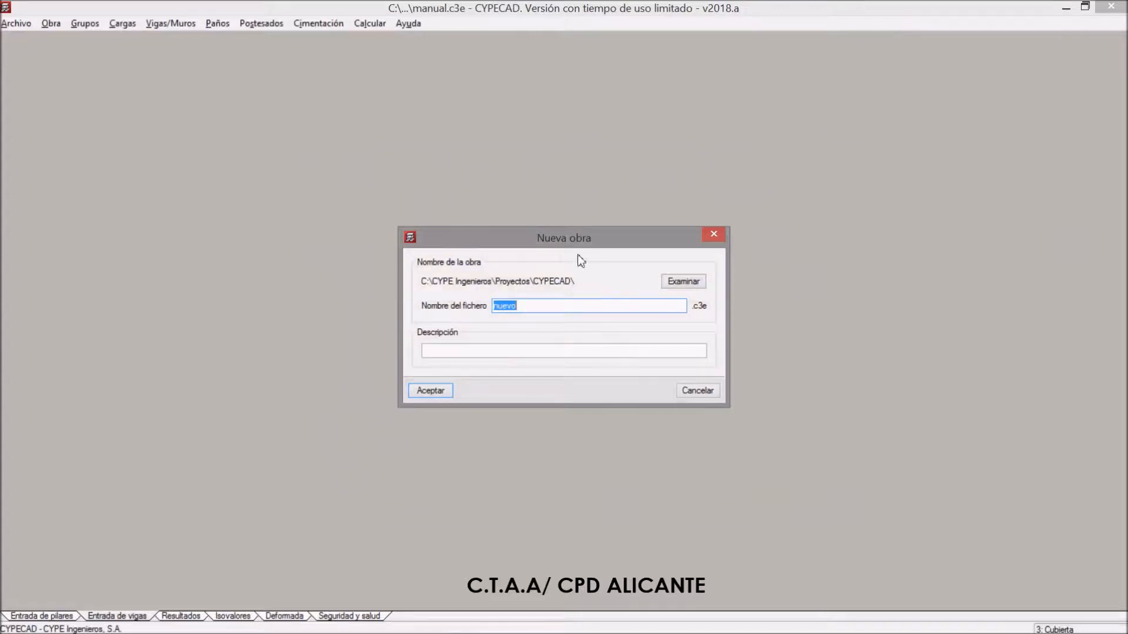
left_click(685, 283)
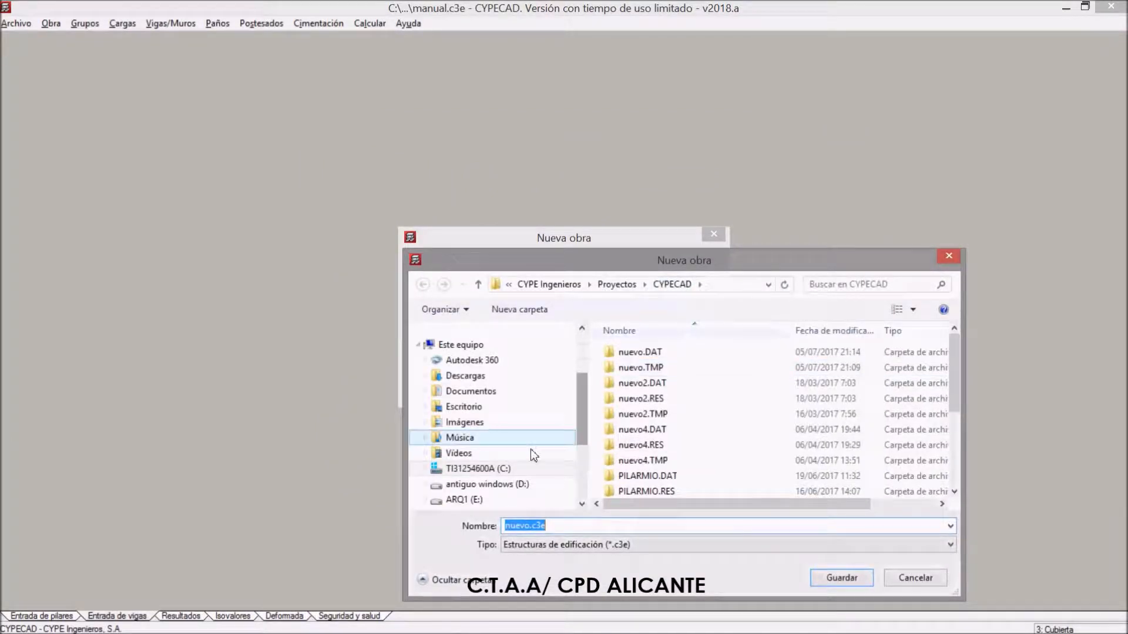
left_click(464, 499)
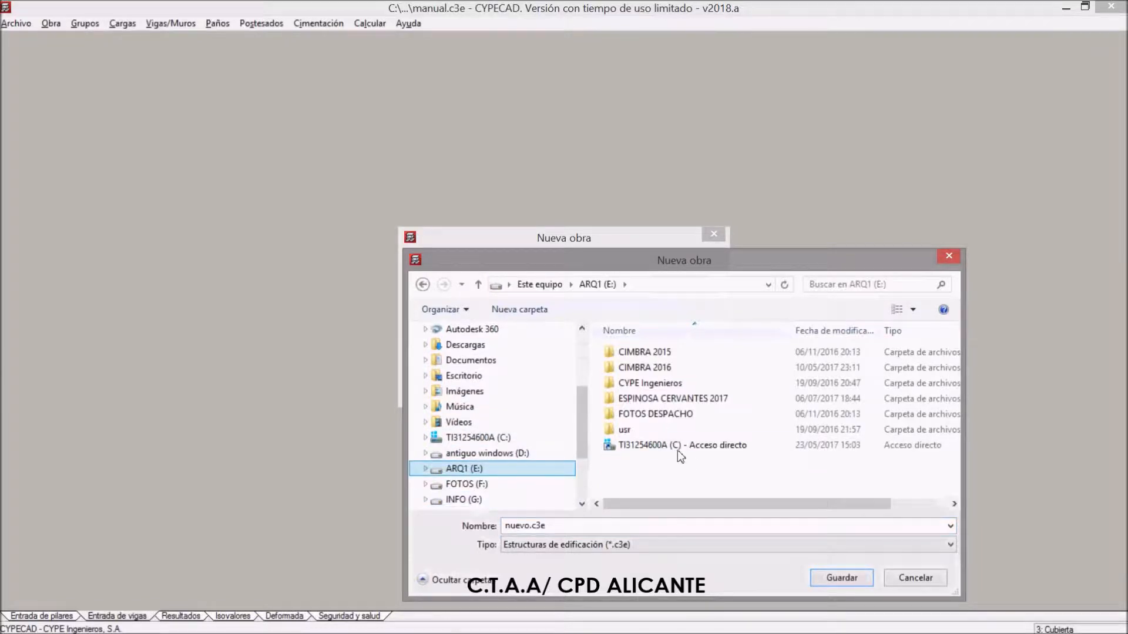
left_click_drag(583, 425, 583, 372)
left_click(493, 367)
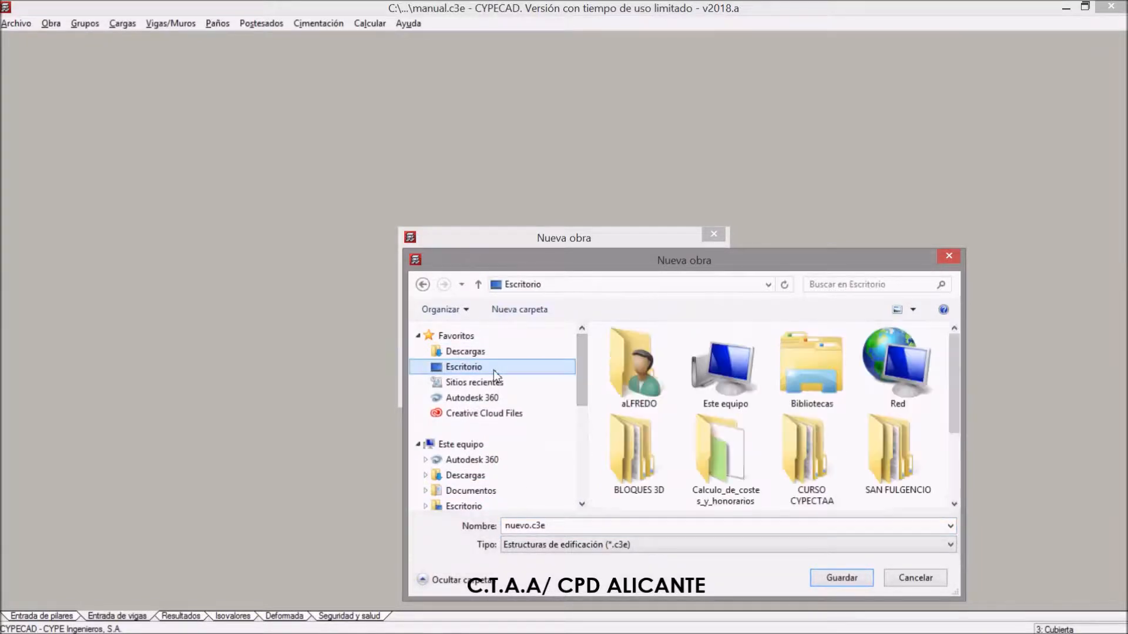
left_click_drag(959, 385, 955, 485)
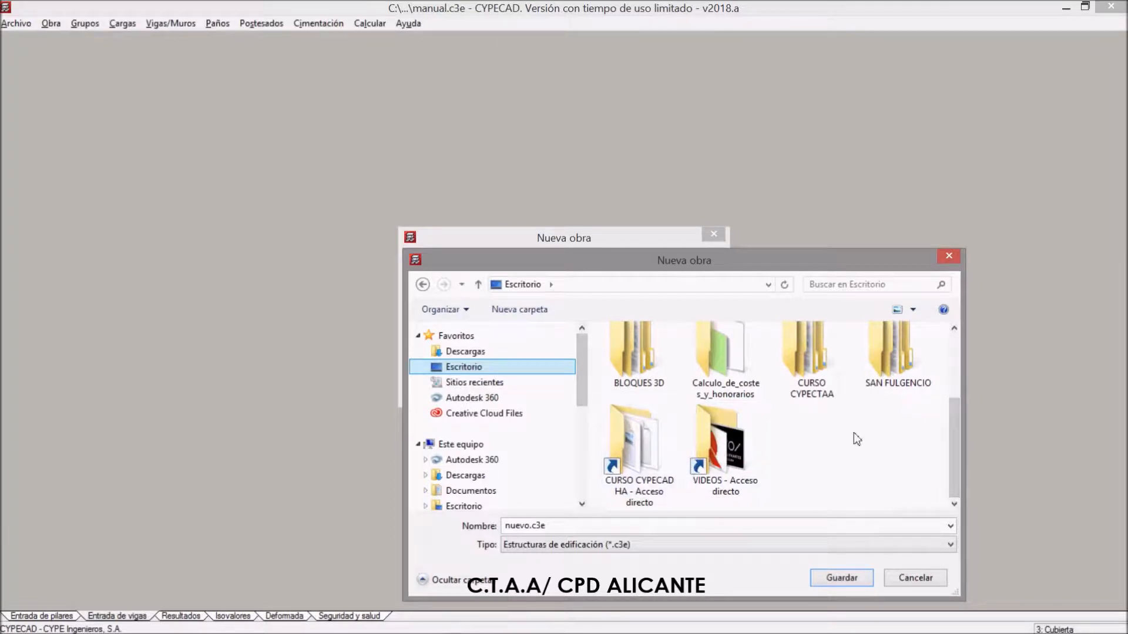
double_click(819, 370)
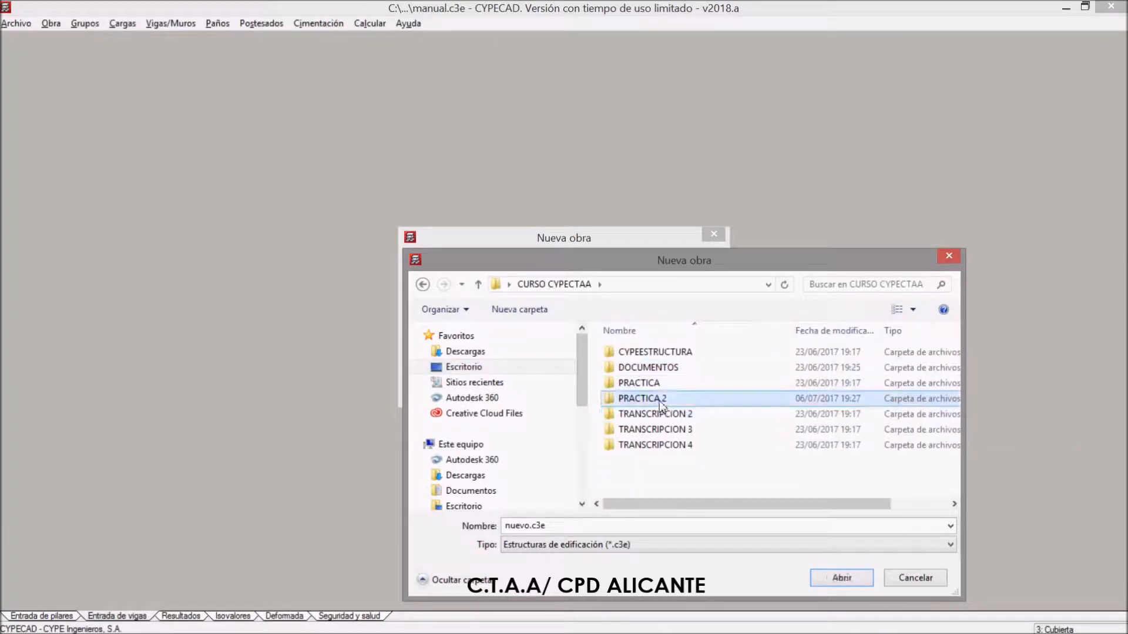
double_click(642, 398)
Name the new job file PRACTICA2 and save it in the chosen folder
double_click(528, 530)
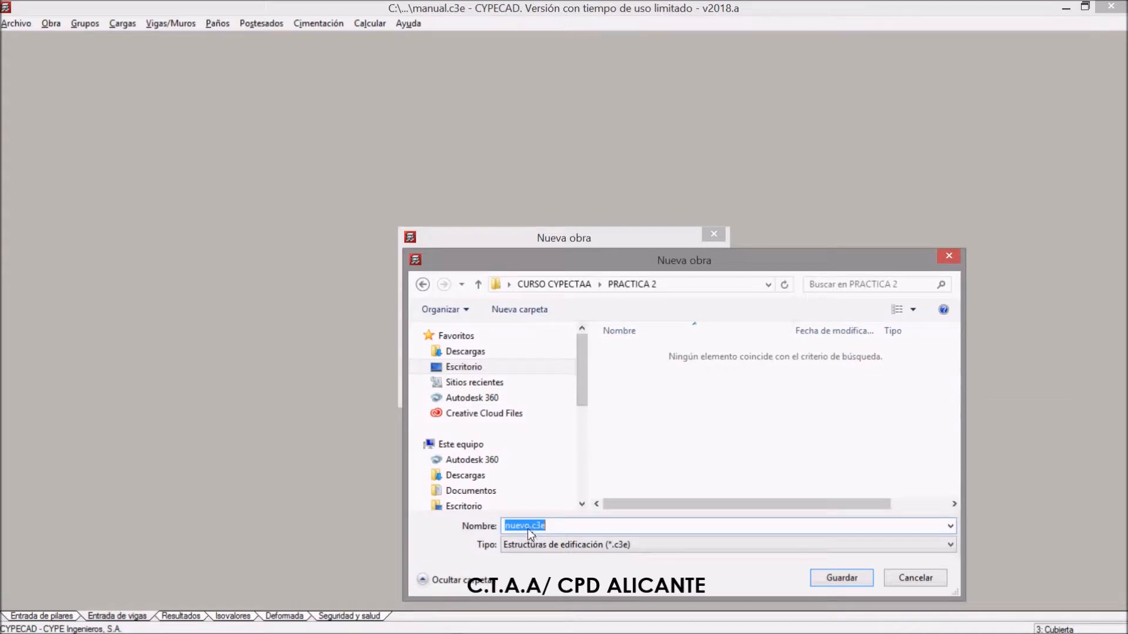
double_click(528, 527)
left_click_drag(530, 528, 484, 526)
type("PRACTICA2")
left_click(855, 580)
Enter the job description "Practica del Curso de iNTRODUCCIÓN a CYPECAD" and accept the new job data
left_click(463, 357)
type("Practica ")
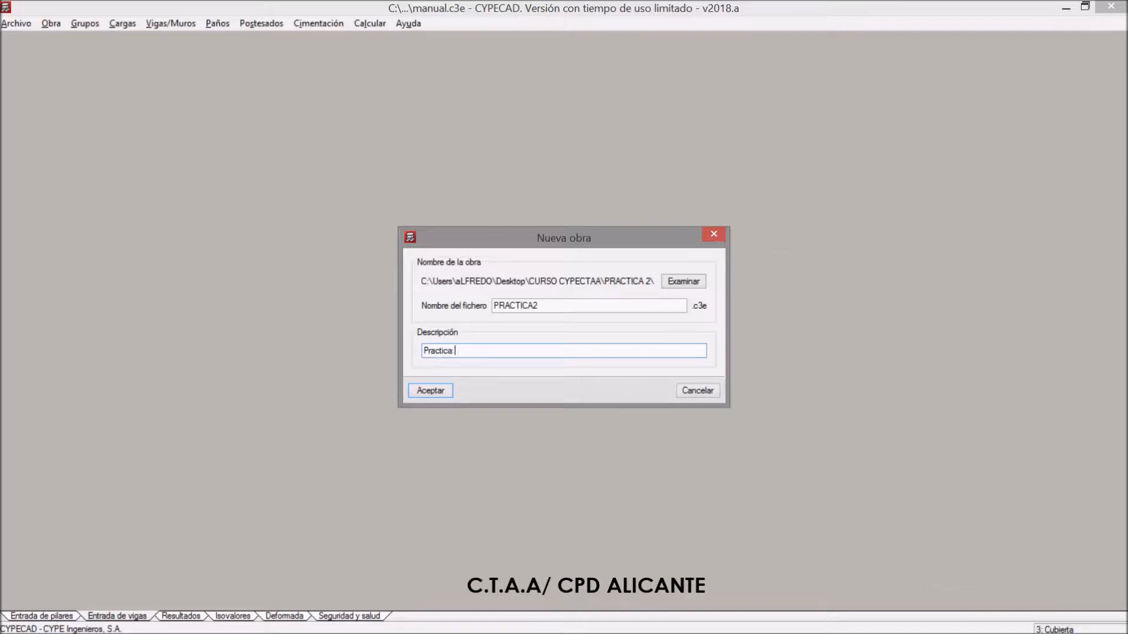
type("de")
key("BackSpace")
key("BackSpace")
type("el Curso de iNTRODUCCIÓN a")
key("BackSpace")
type("a CYPECAD")
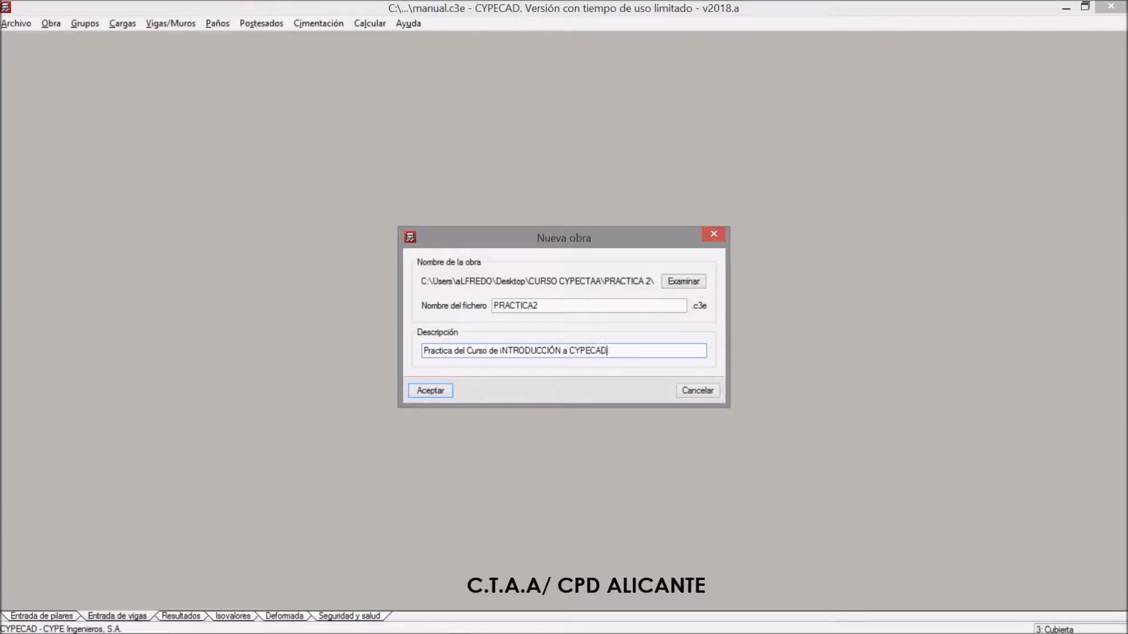
left_click(439, 391)
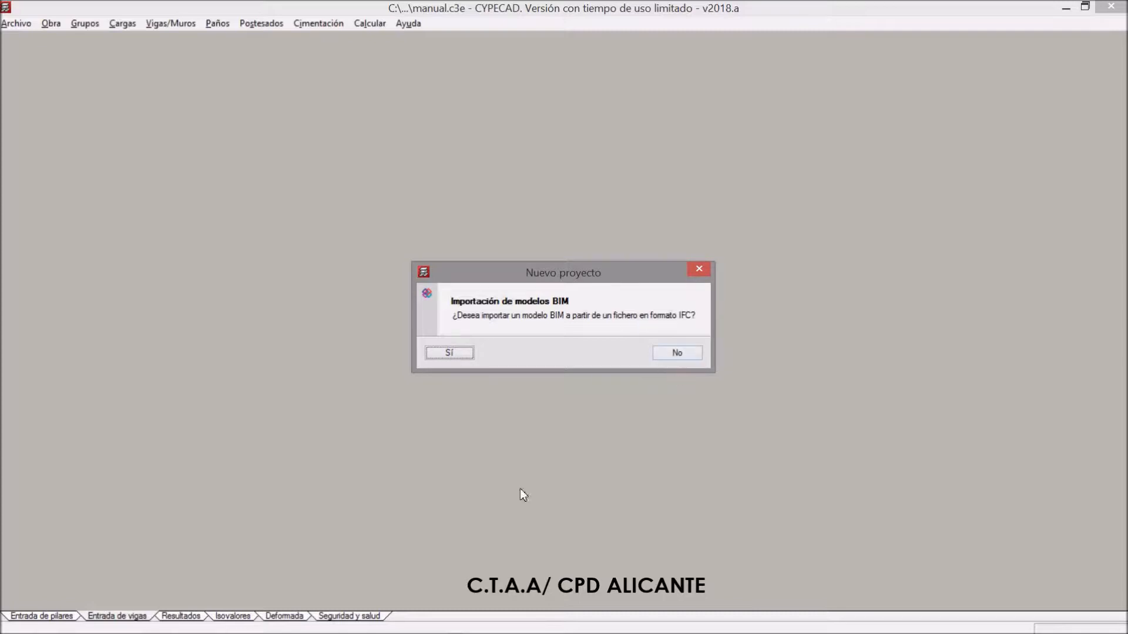
Decline the BIM model import and create the job as Obra vacía, after previewing the CYPE 3D import option
left_click(670, 354)
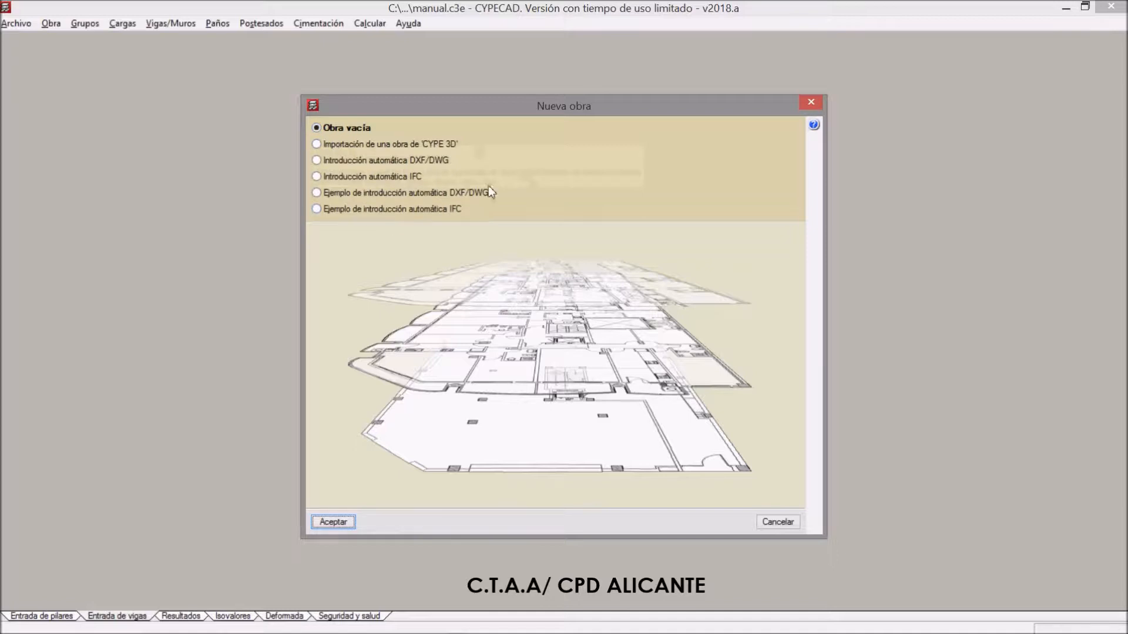
left_click(318, 143)
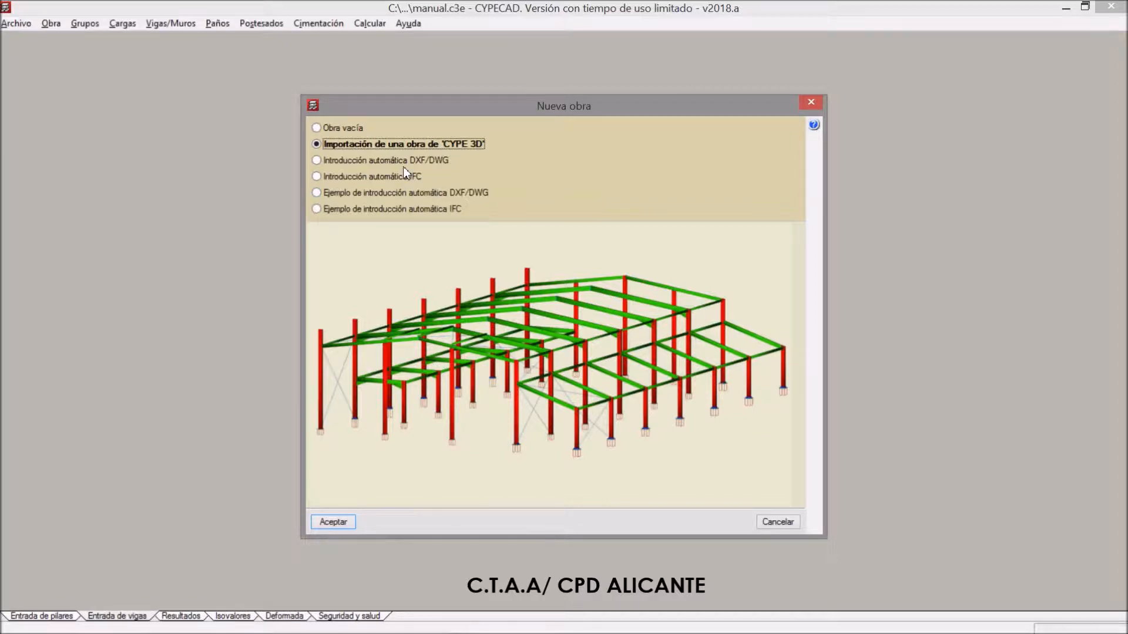
left_click(317, 128)
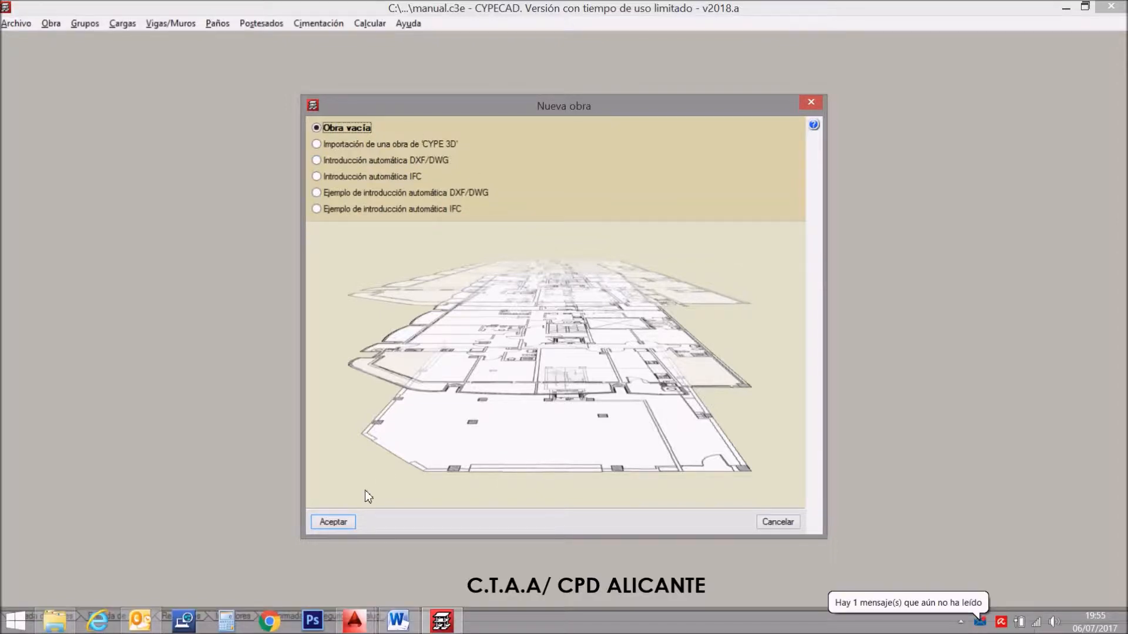
left_click(333, 522)
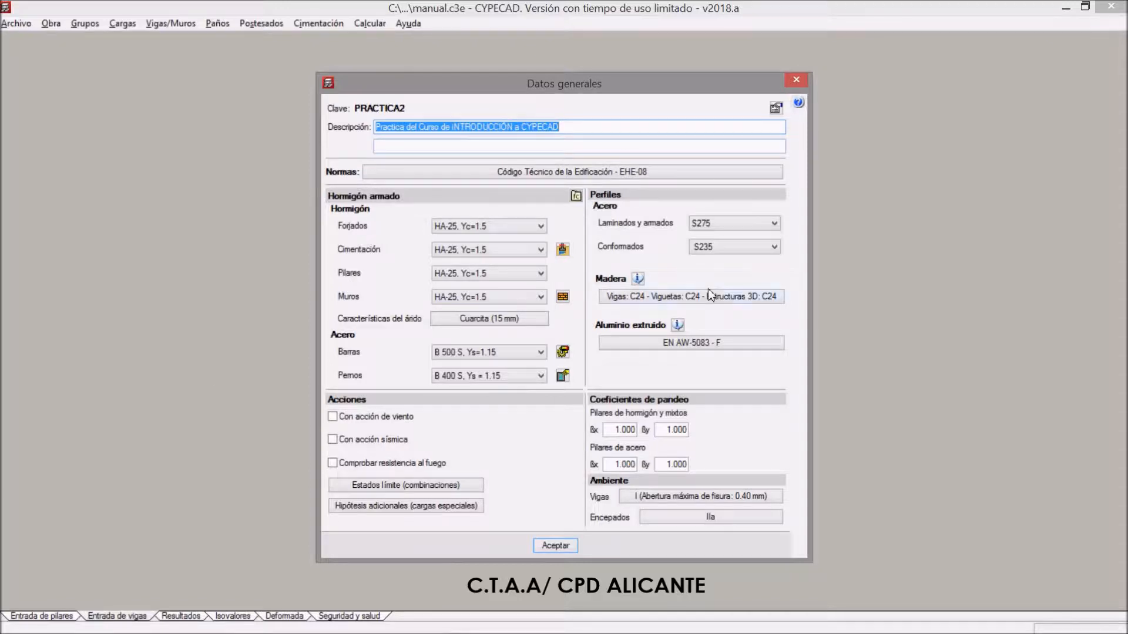
Add the second description line "Cálculo Inicial con Forjados Unidireccionales" in the general data
mouse_move(708, 292)
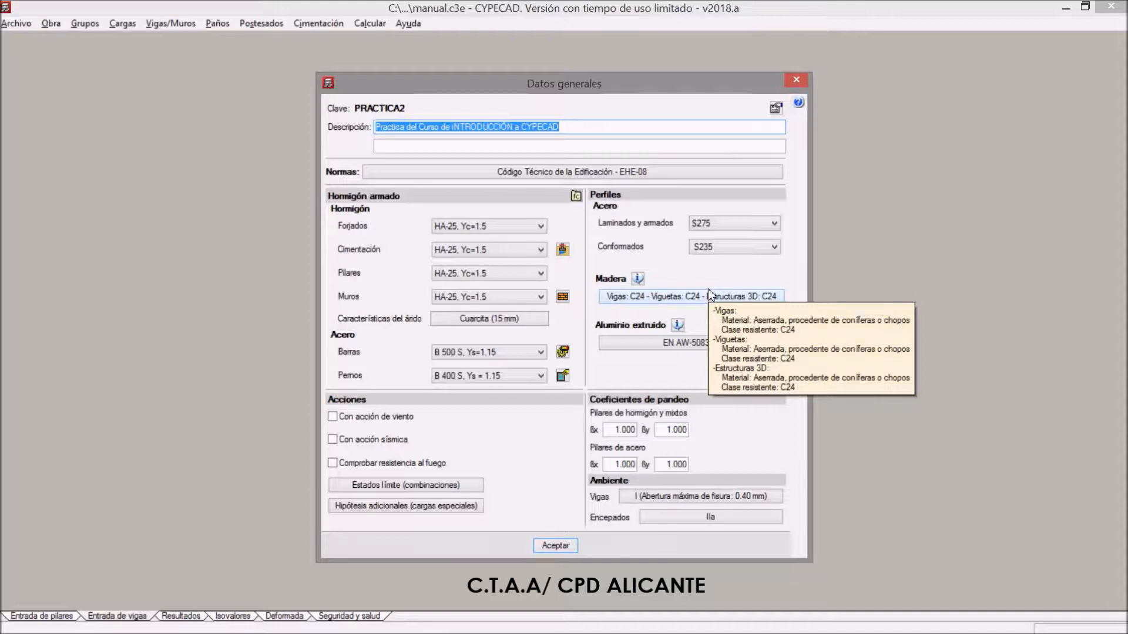
left_click(440, 149)
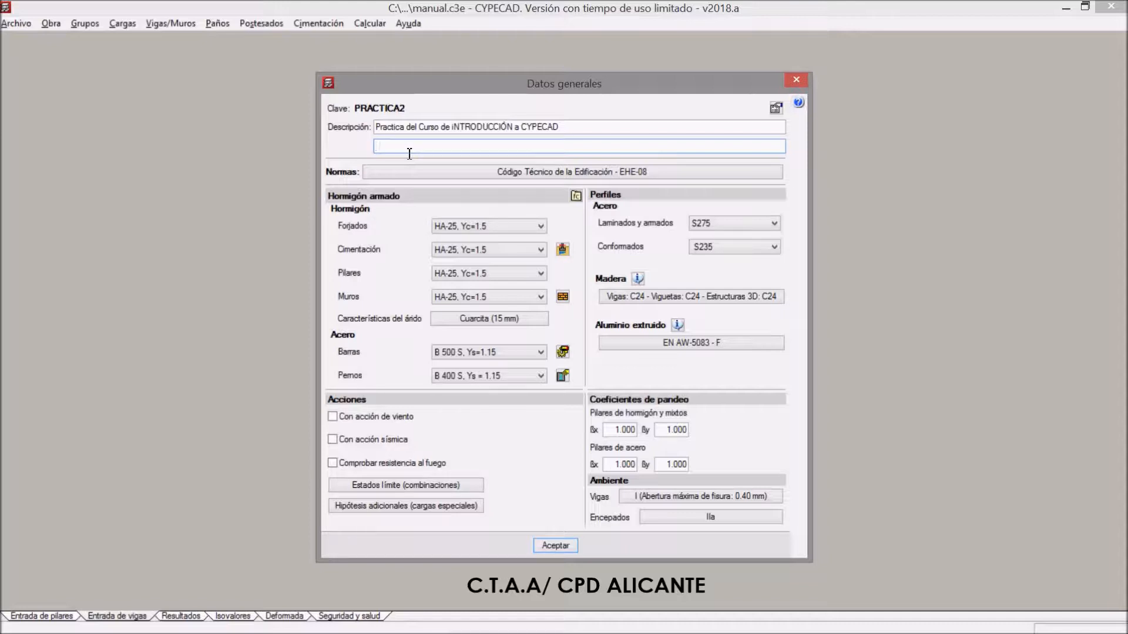
type("Cálculo Inicial con Forjados Unidireccionales")
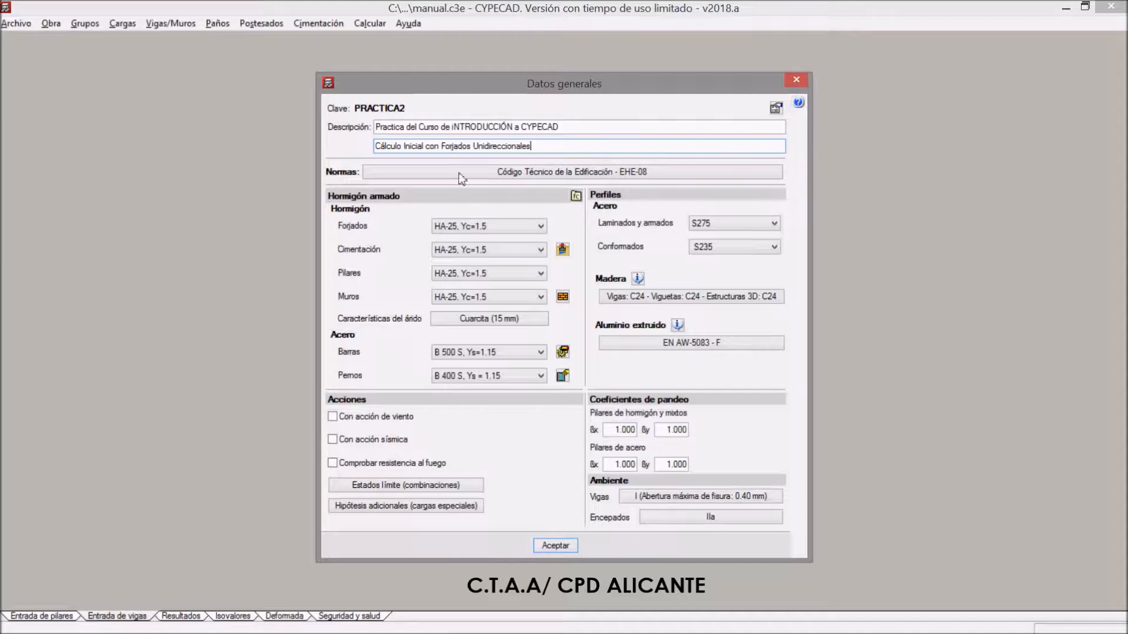
Open the job's standards selection and assign the standards of the Código Técnico de la Edificación (CTE)
left_click(521, 172)
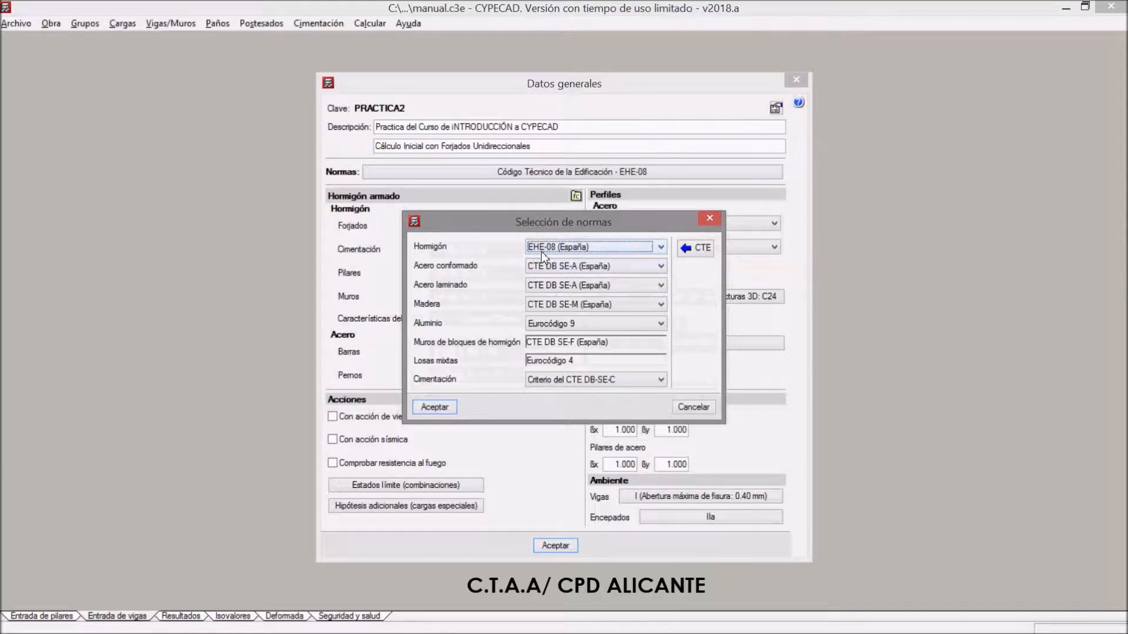
left_click(700, 251)
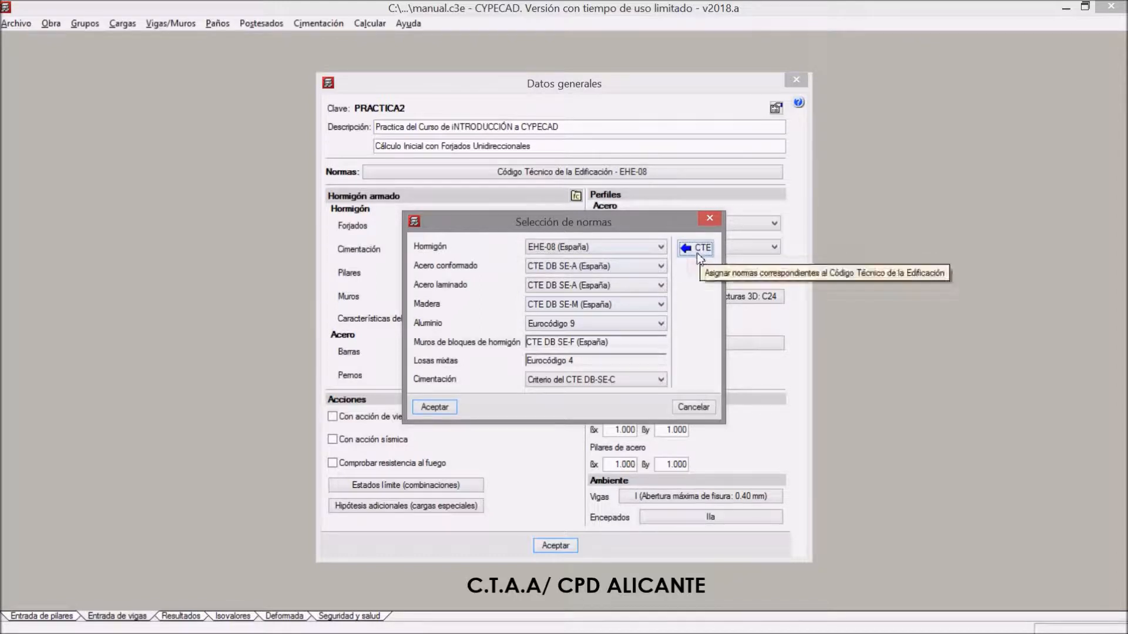
Try REBAP (Portugal) as the concrete standard, decline viewing the licensed standards and reassign the CTE set
left_click(661, 246)
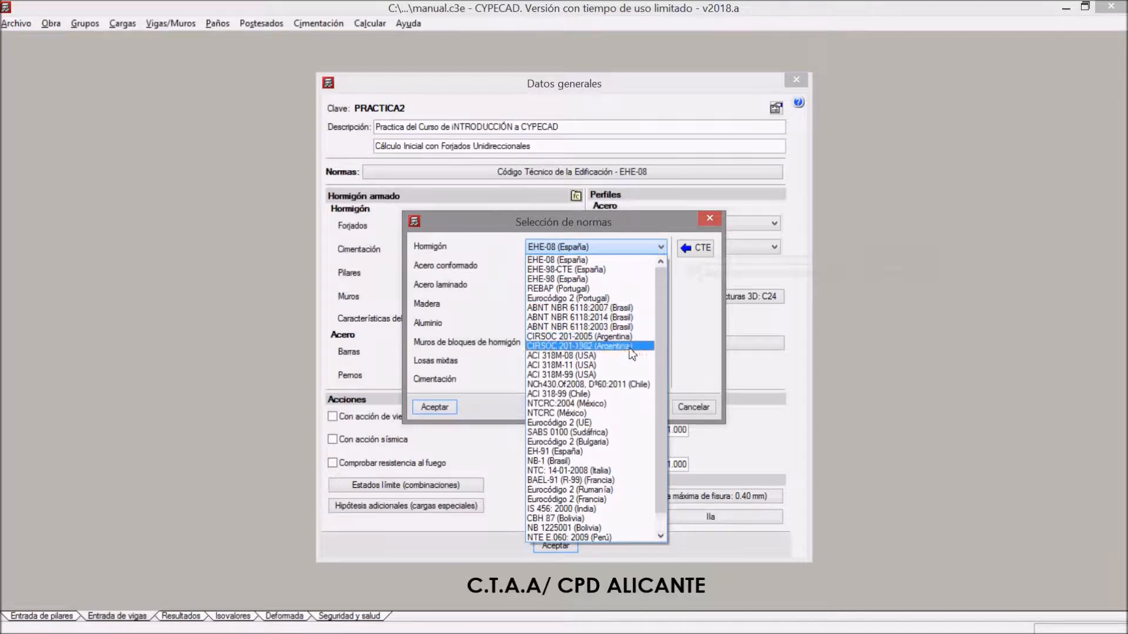
left_click(574, 291)
left_click(574, 292)
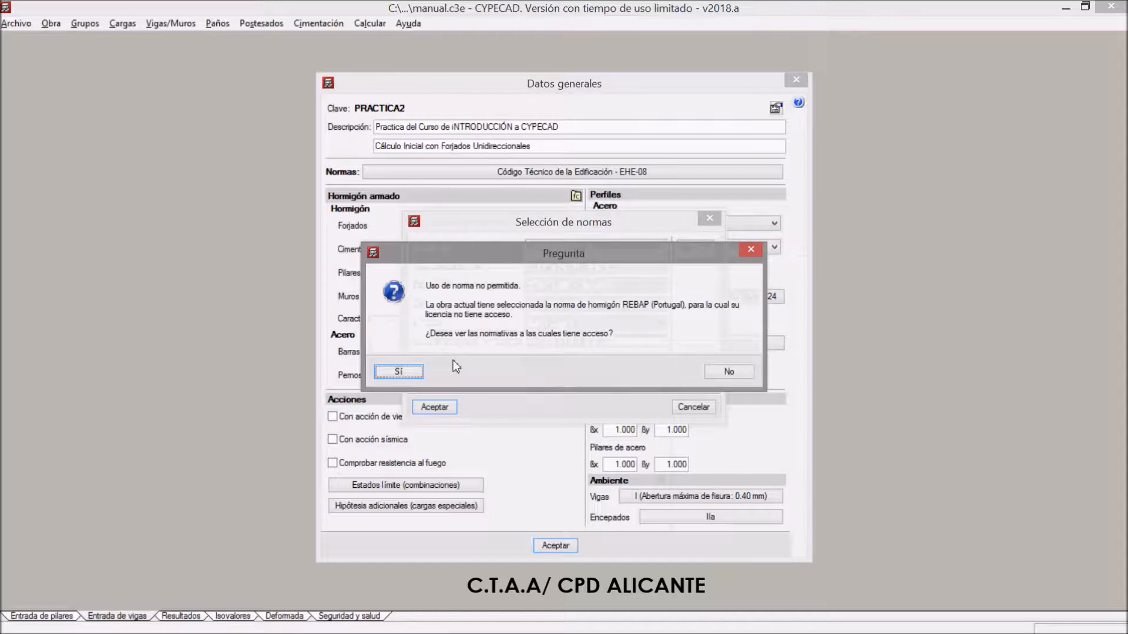
left_click(732, 370)
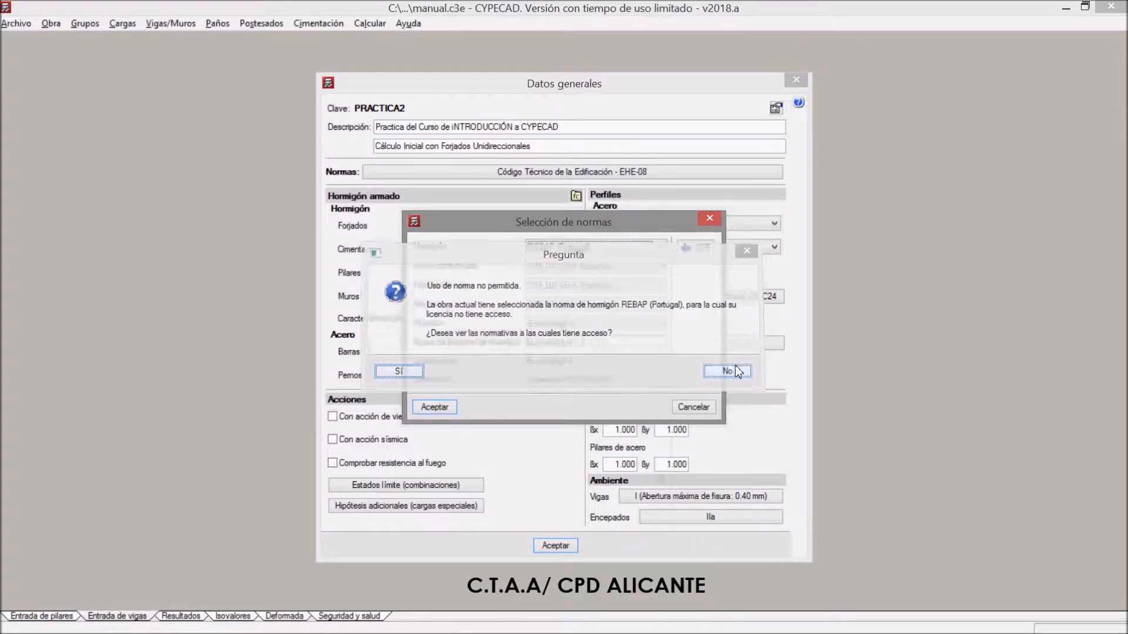
left_click(696, 248)
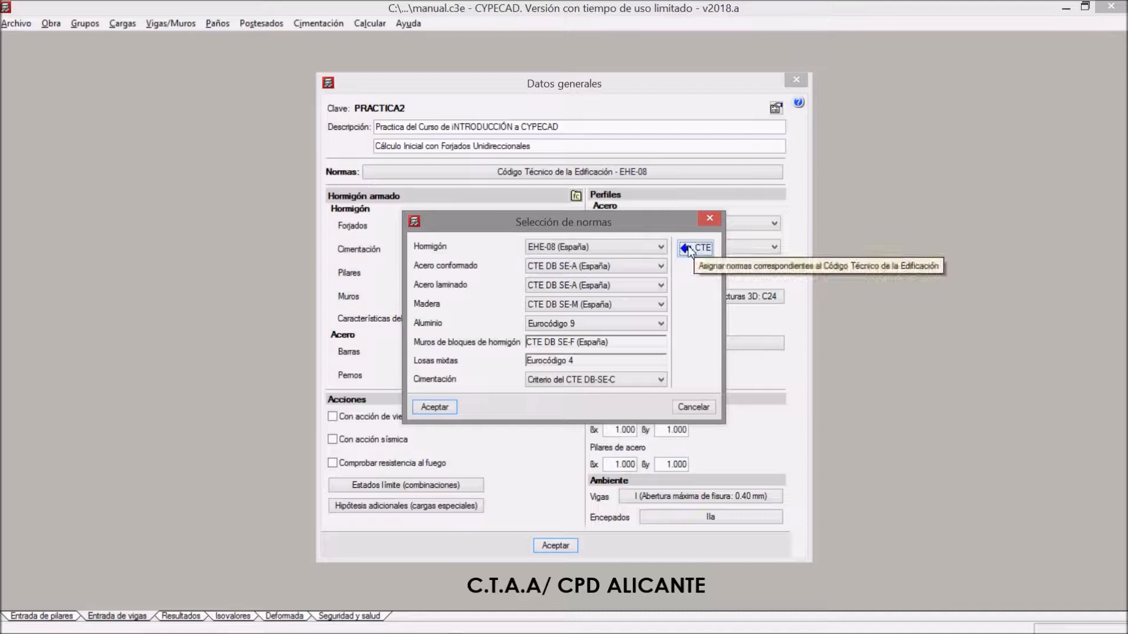
Try EHE-98 (España) as the concrete standard and restore the CTE set of standards
left_click(658, 247)
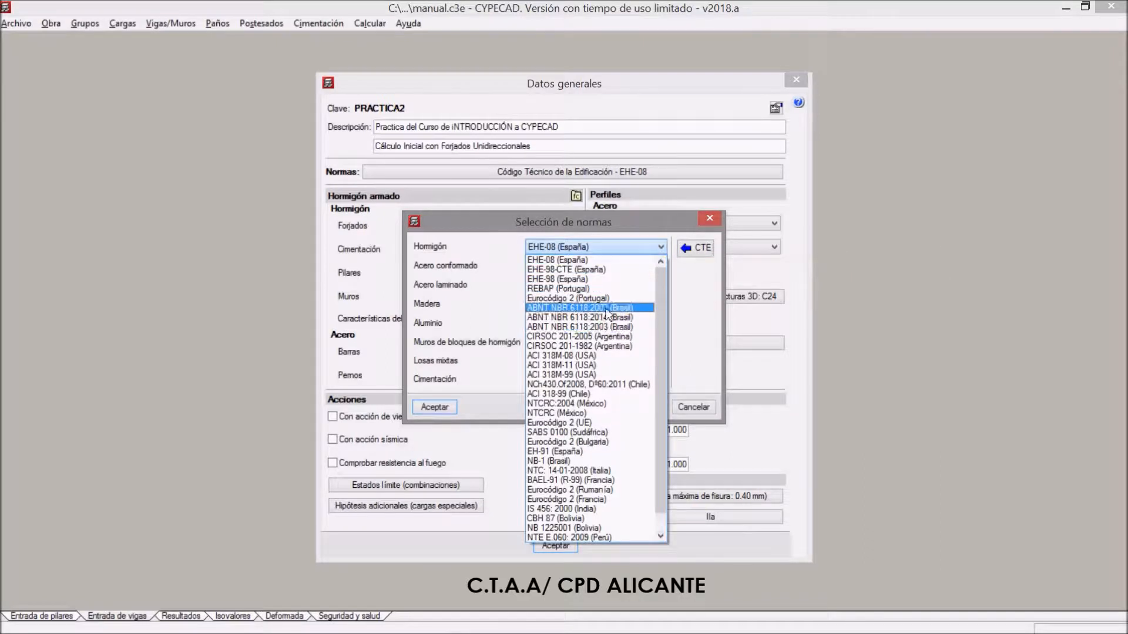
left_click(541, 279)
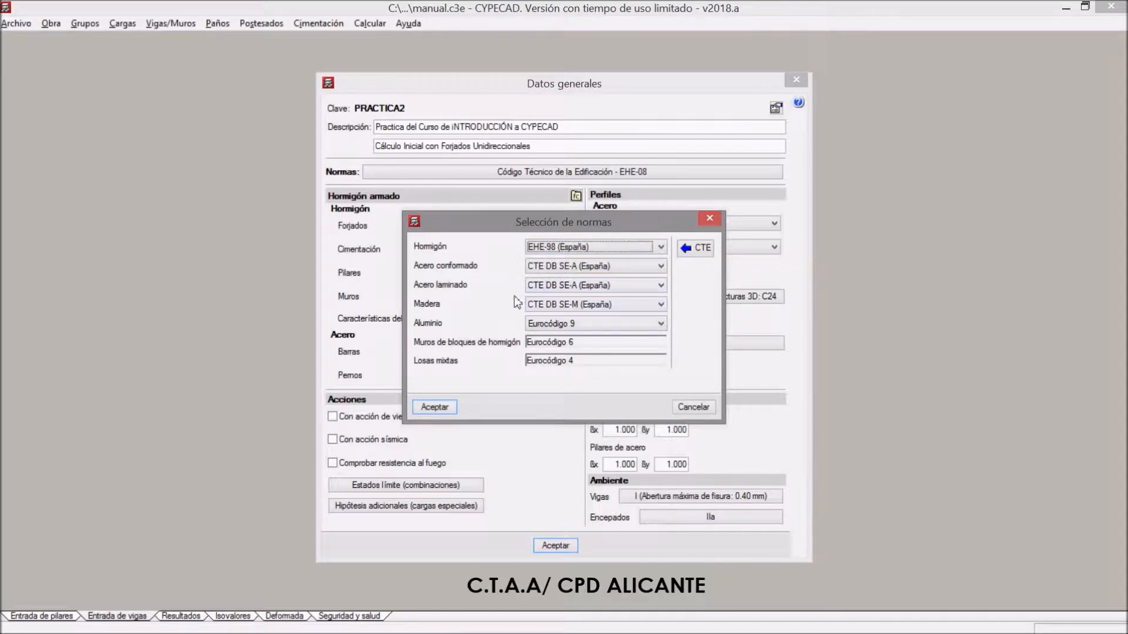
left_click(697, 249)
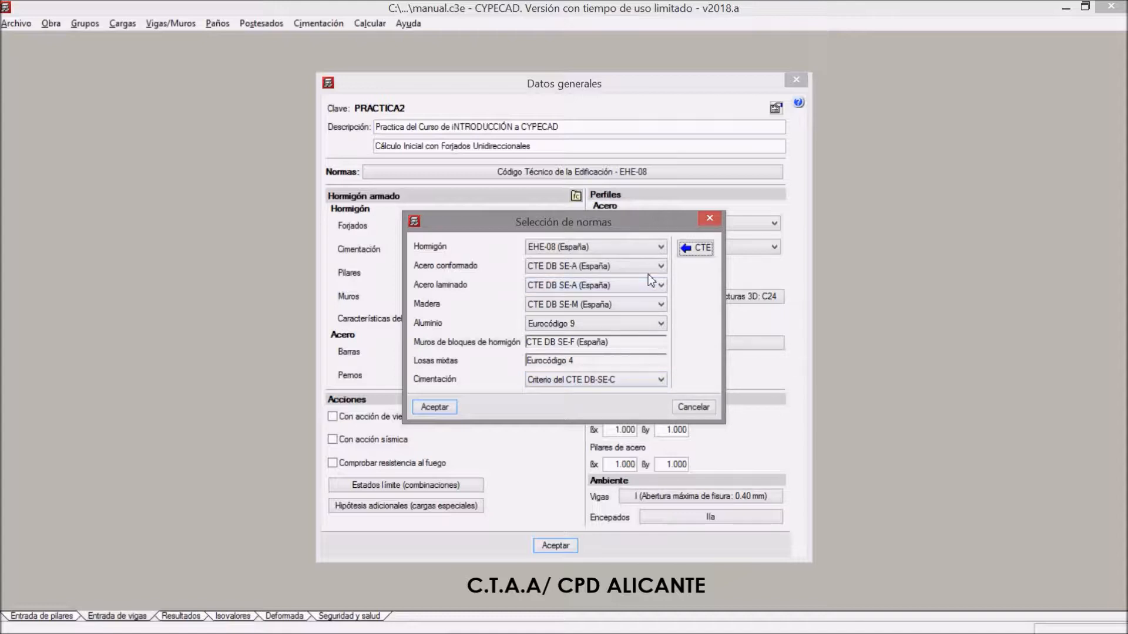
Keep EHE-08 (España) as the concrete standard, assign the CTE set and accept the standards selection
left_click(661, 246)
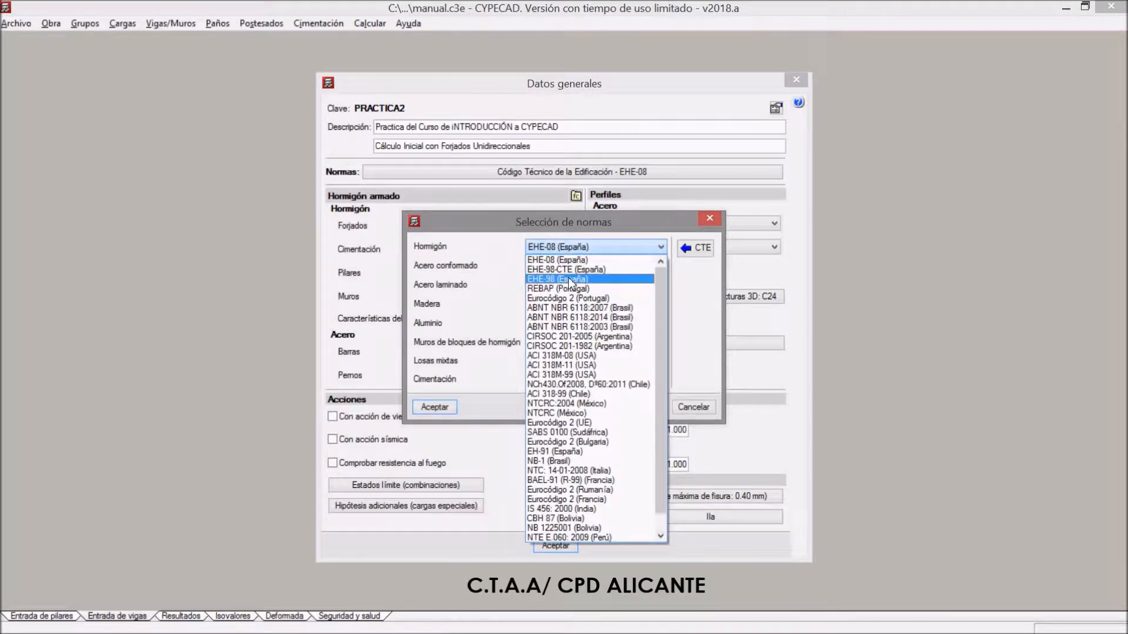
left_click(574, 246)
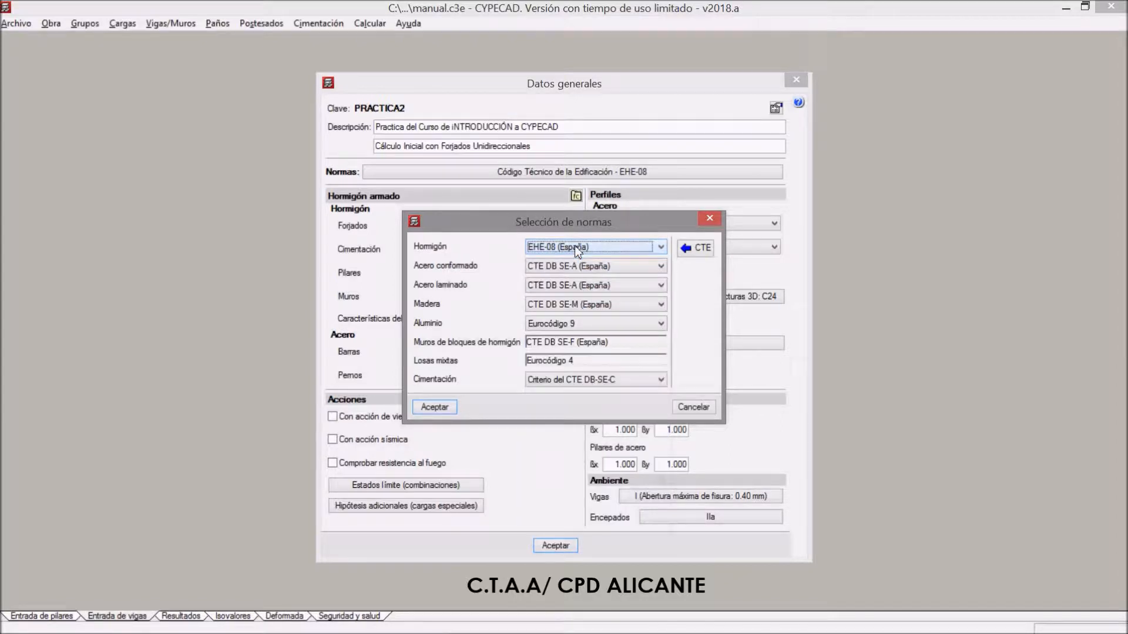
left_click(705, 249)
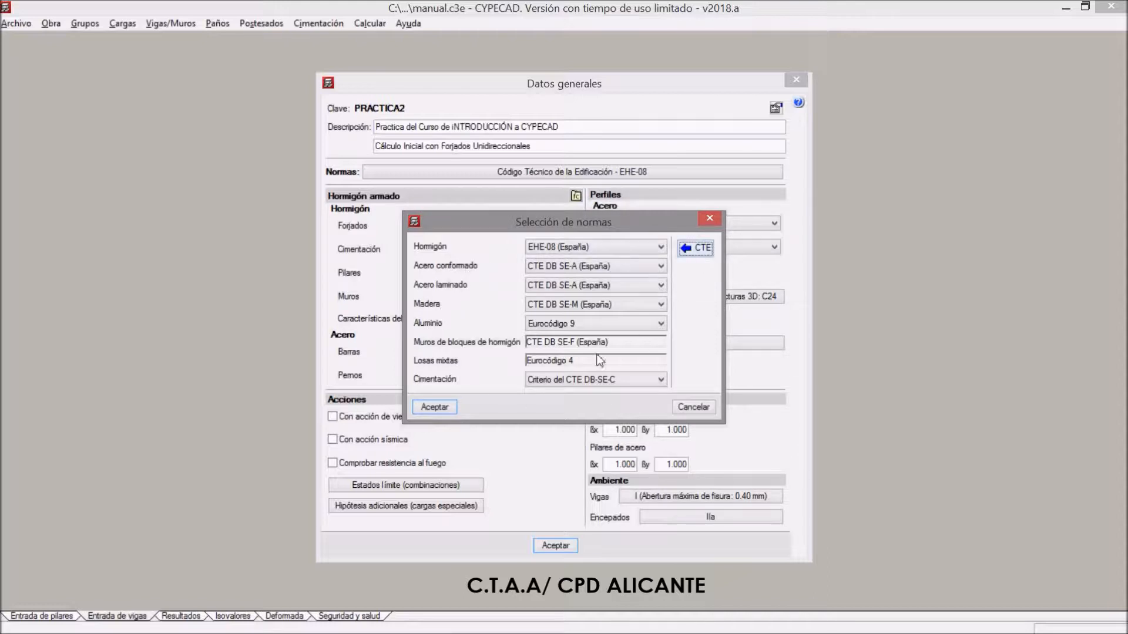
left_click(436, 407)
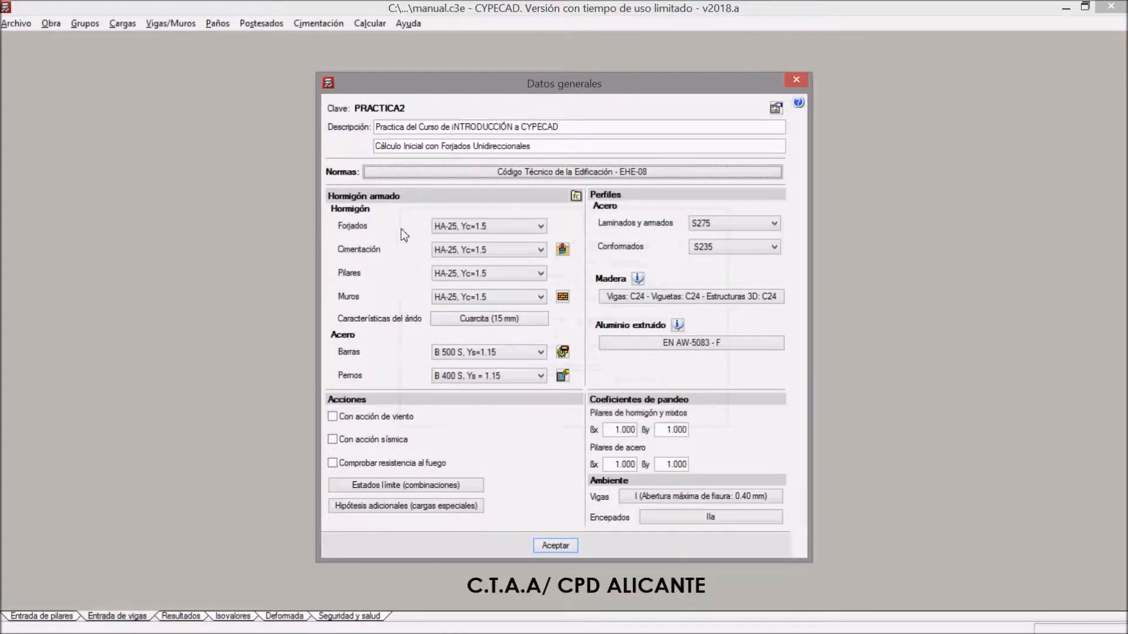
Set the floor slab (Forjados) concrete to HA-25, Yc=1.5
left_click(485, 231)
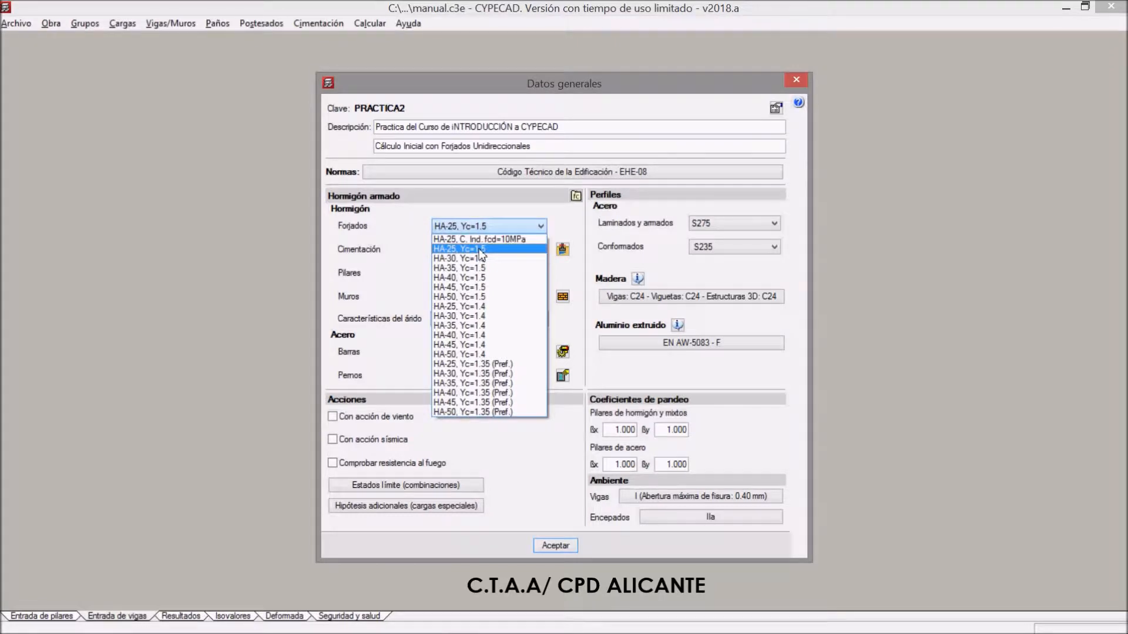
left_click(481, 251)
mouse_move(406, 631)
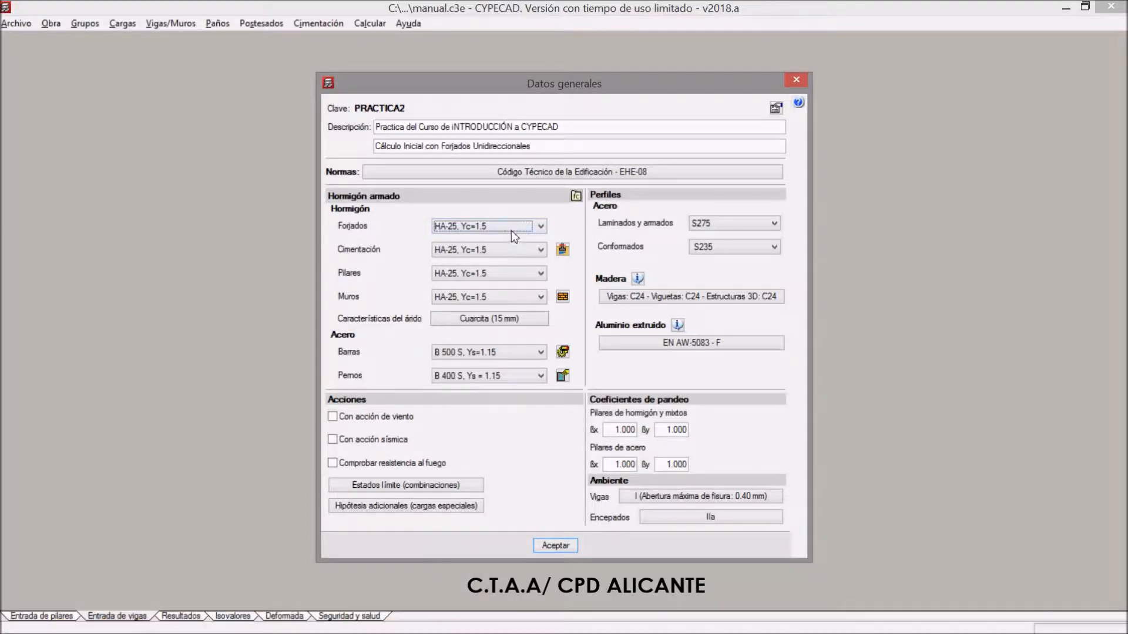
Review the concrete grades offered for the foundation (Cimentación), keeping HA-25, Yc=1.5
left_click(470, 252)
left_click(470, 252)
left_click(470, 251)
left_click(470, 252)
left_click(471, 249)
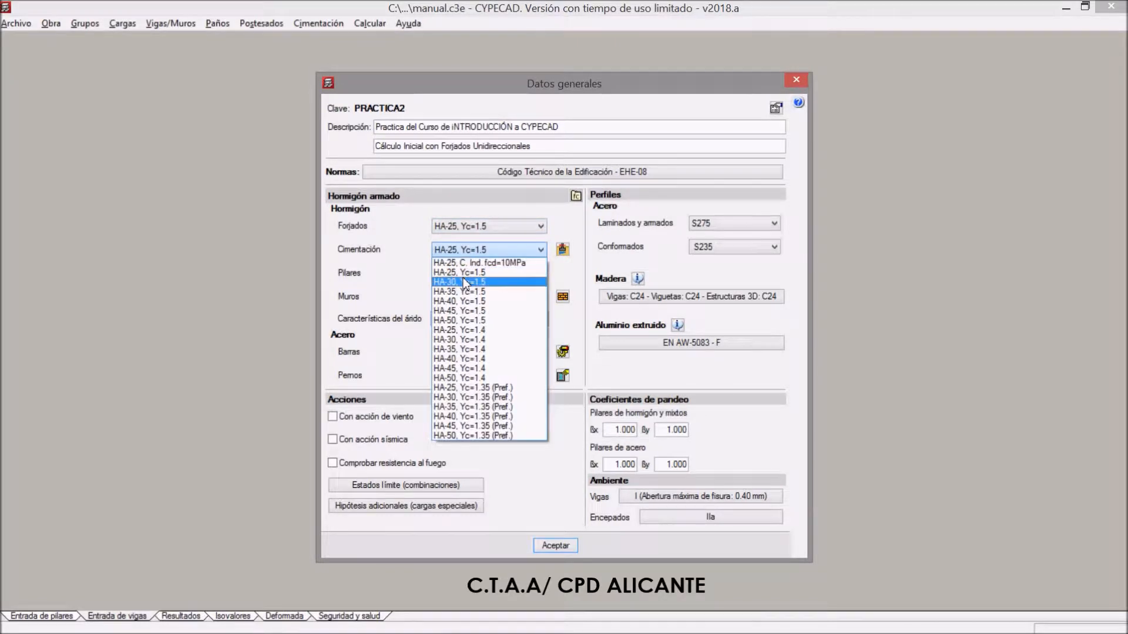
left_click(462, 252)
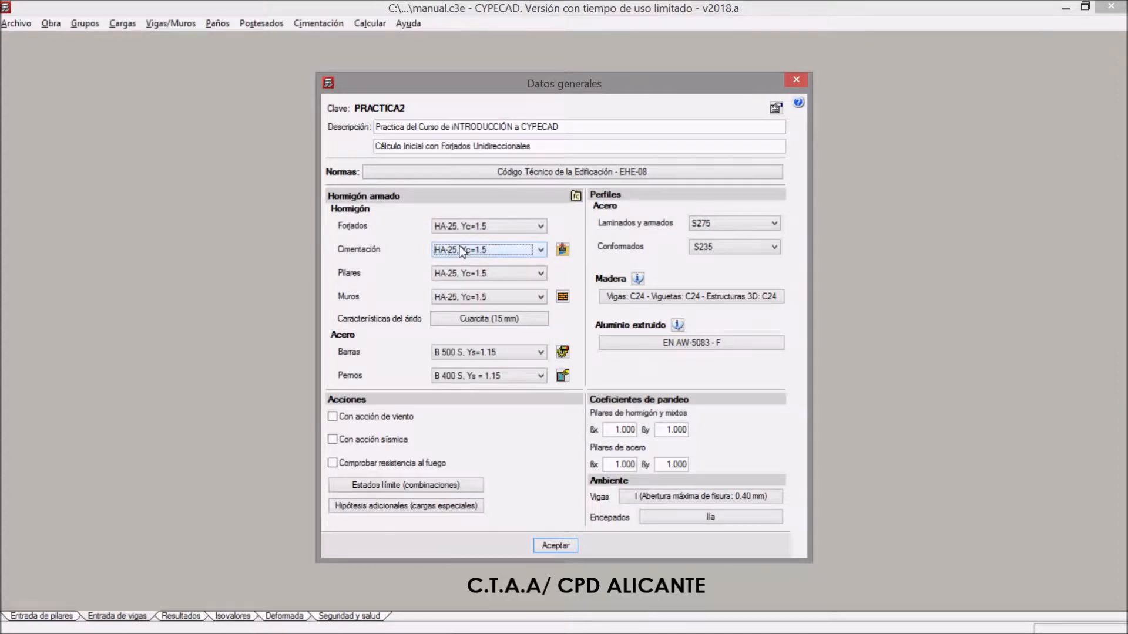
Try HA-30, Yc=1.5 as the foundation (Cimentación) concrete and restore HA-25, Yc=1.5
left_click(461, 252)
left_click(507, 252)
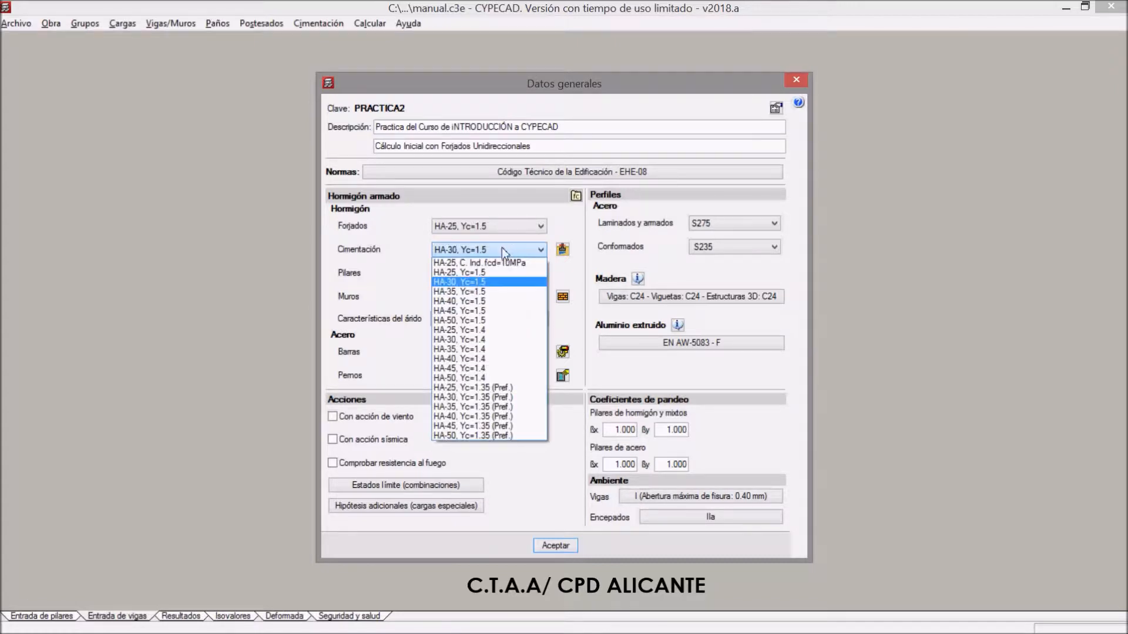
left_click(480, 274)
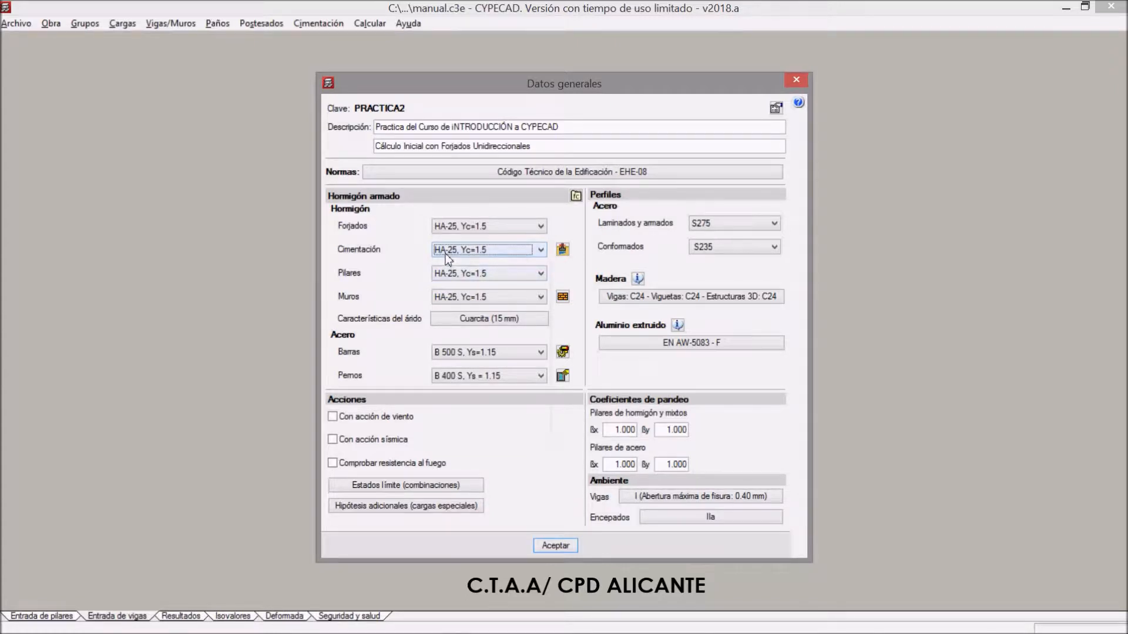
Review the foundation soil data and the usual values by soil type, decline importing Grava and accept the existing foundation data
left_click(563, 251)
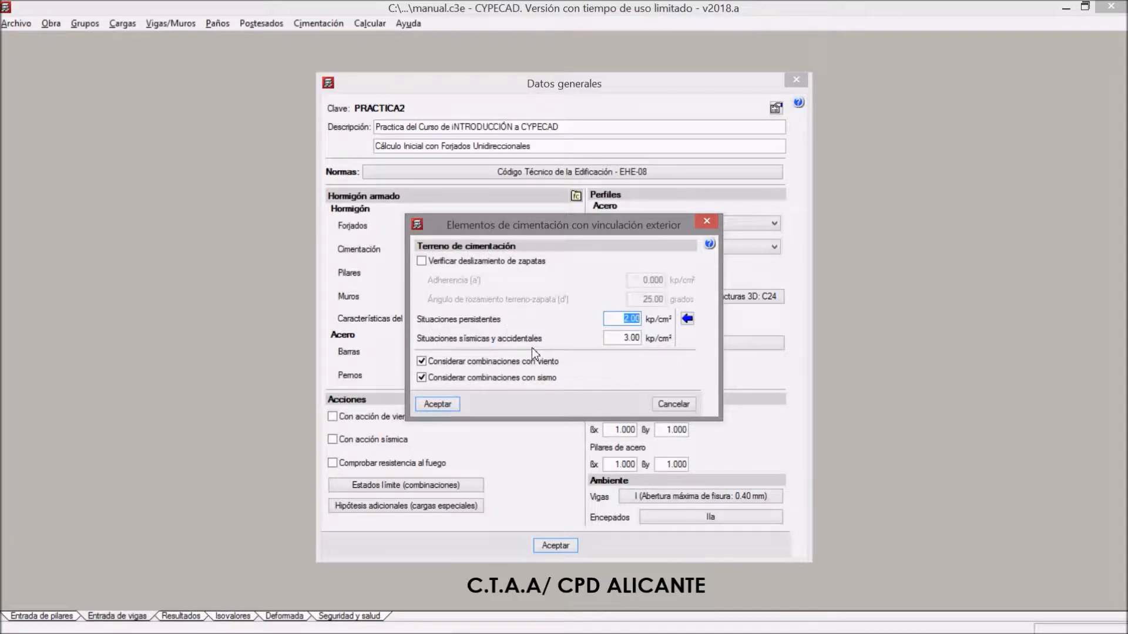
left_click(687, 319)
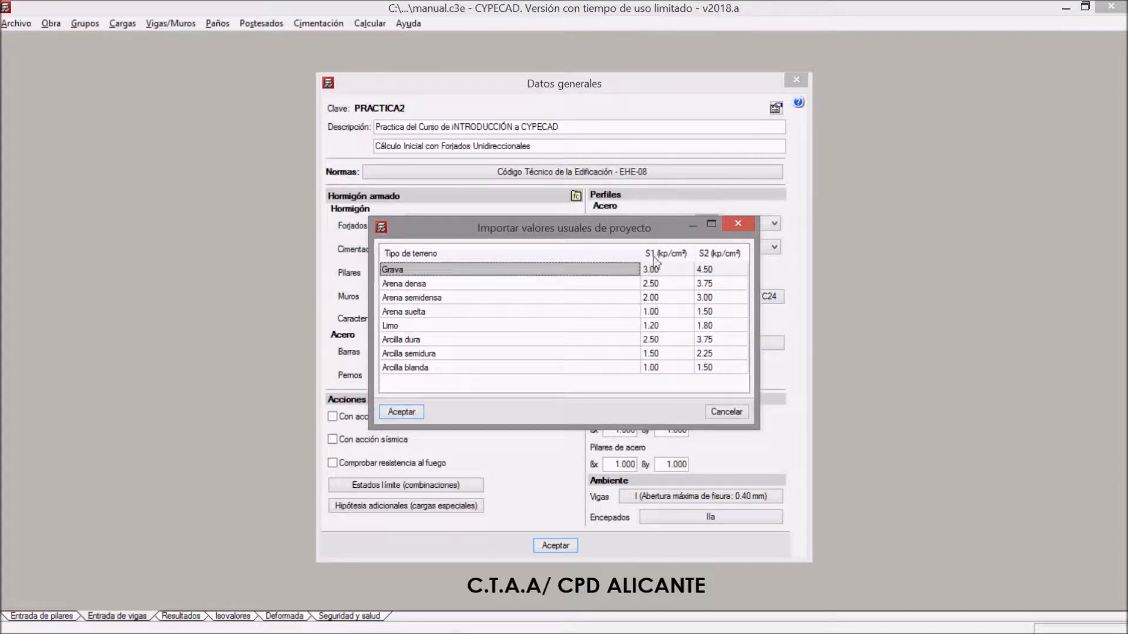
left_click_drag(647, 231, 731, 250)
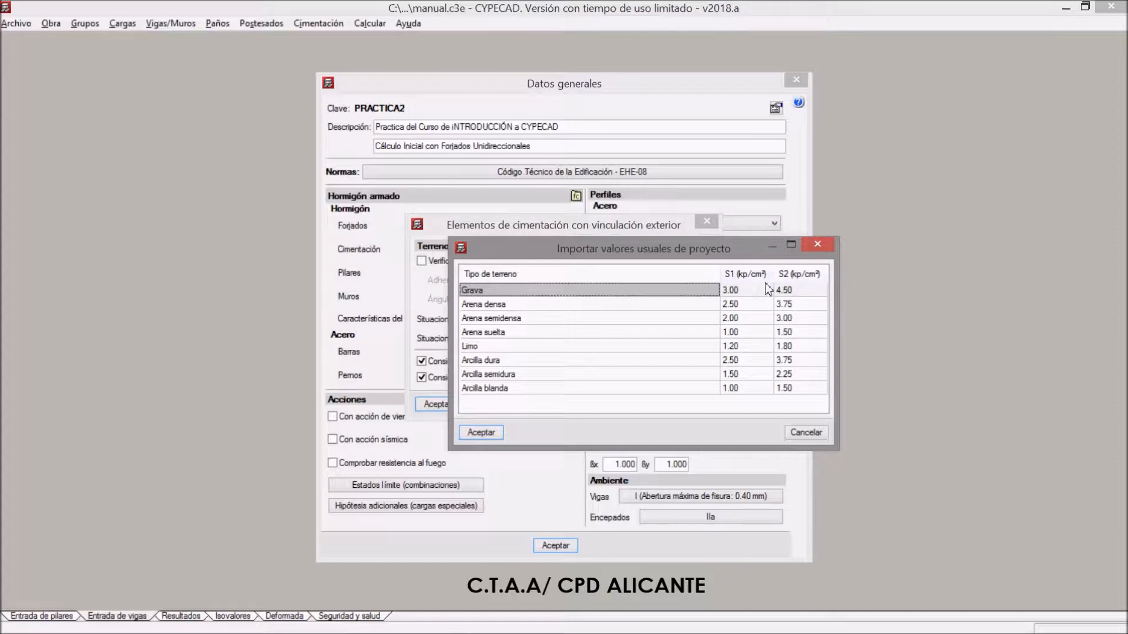
left_click(495, 432)
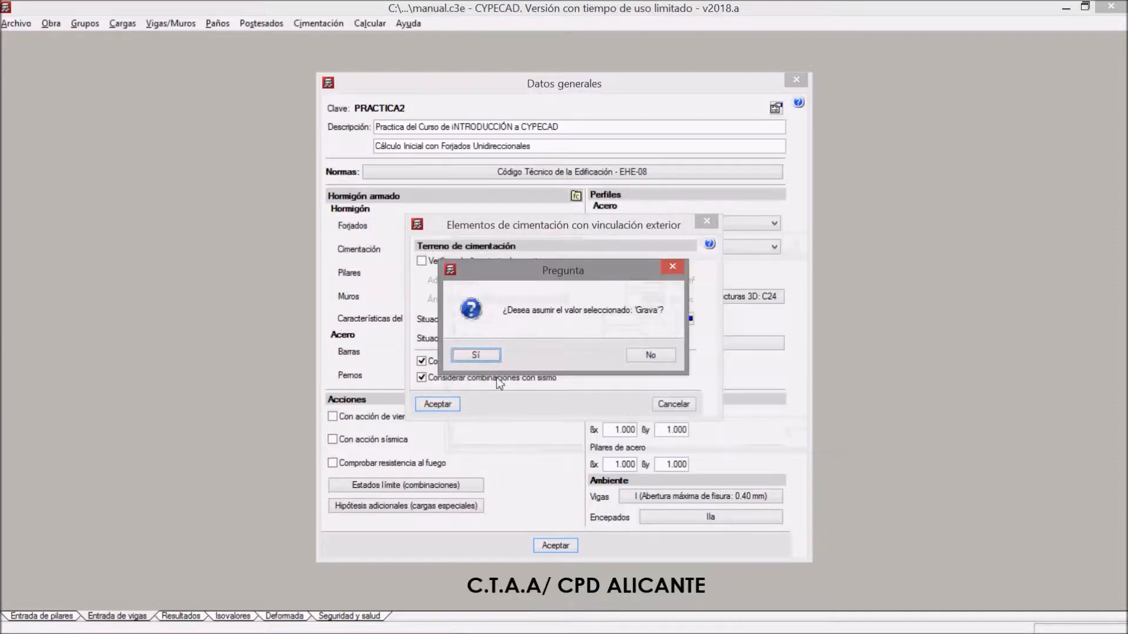
left_click(659, 356)
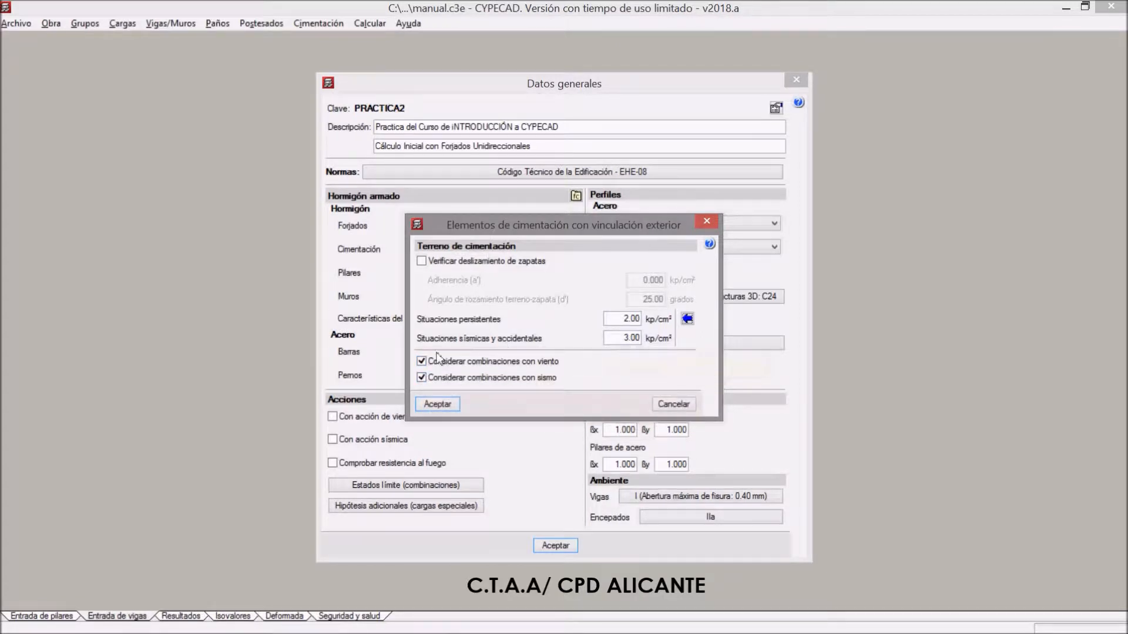
left_click(437, 405)
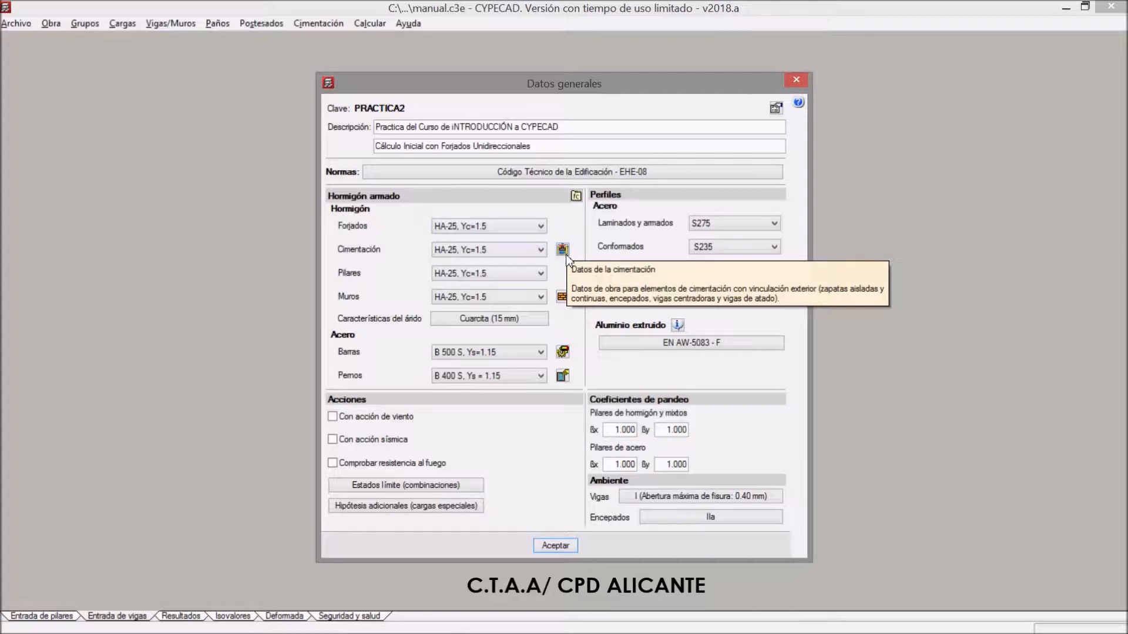
Review the bar steel types and the reinforcement table options for columns, shear walls, walls and corbels
left_click(563, 353)
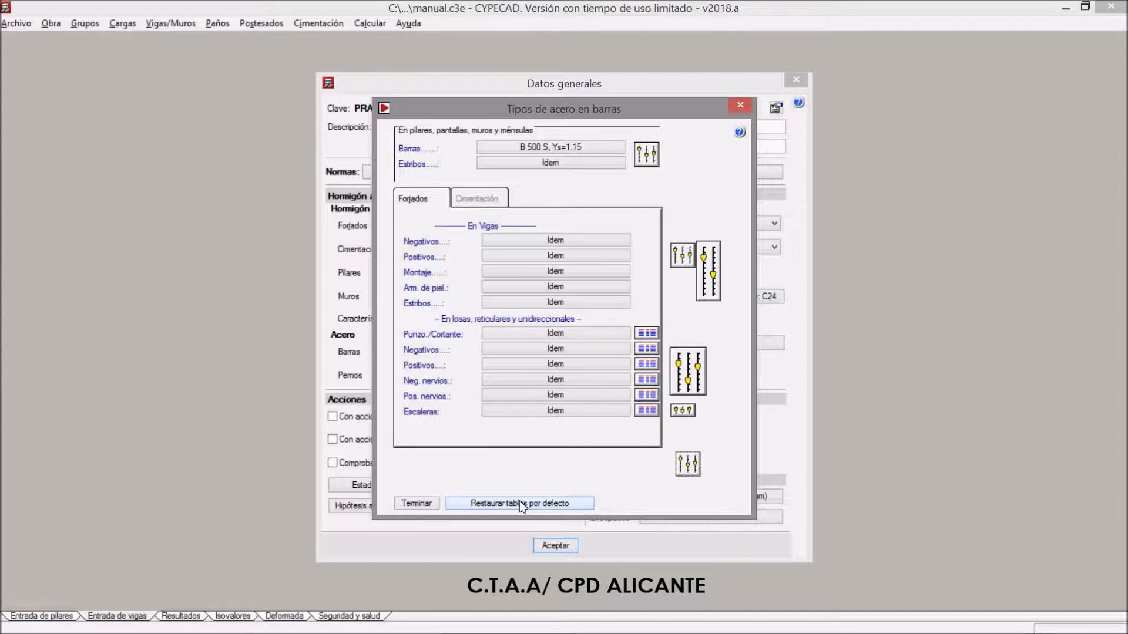
left_click(646, 156)
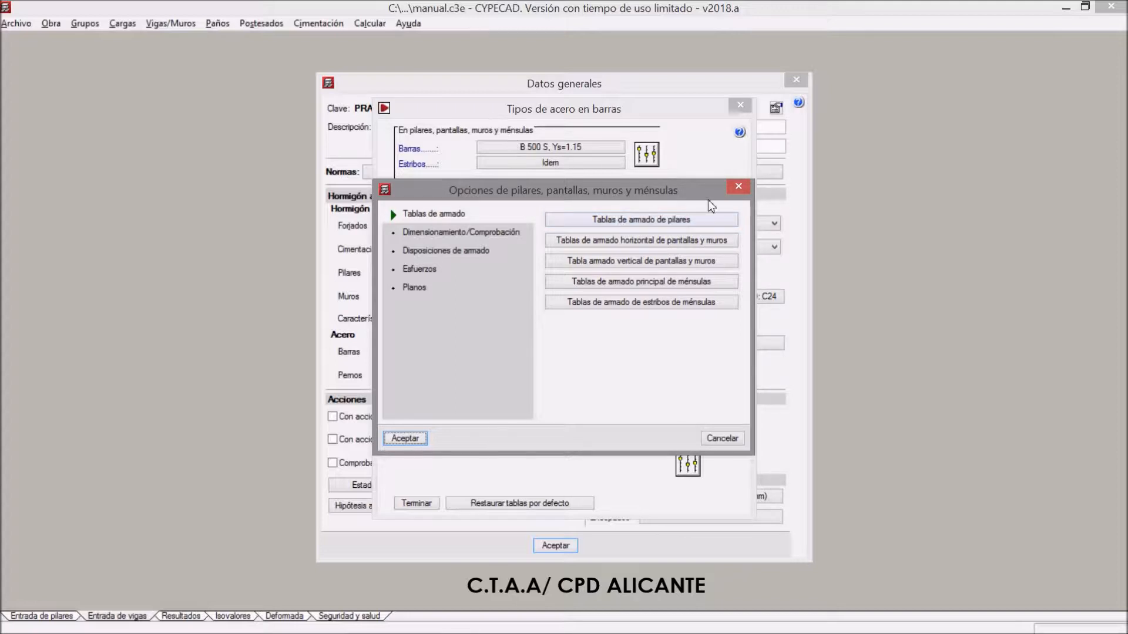
left_click(738, 187)
left_click(747, 103)
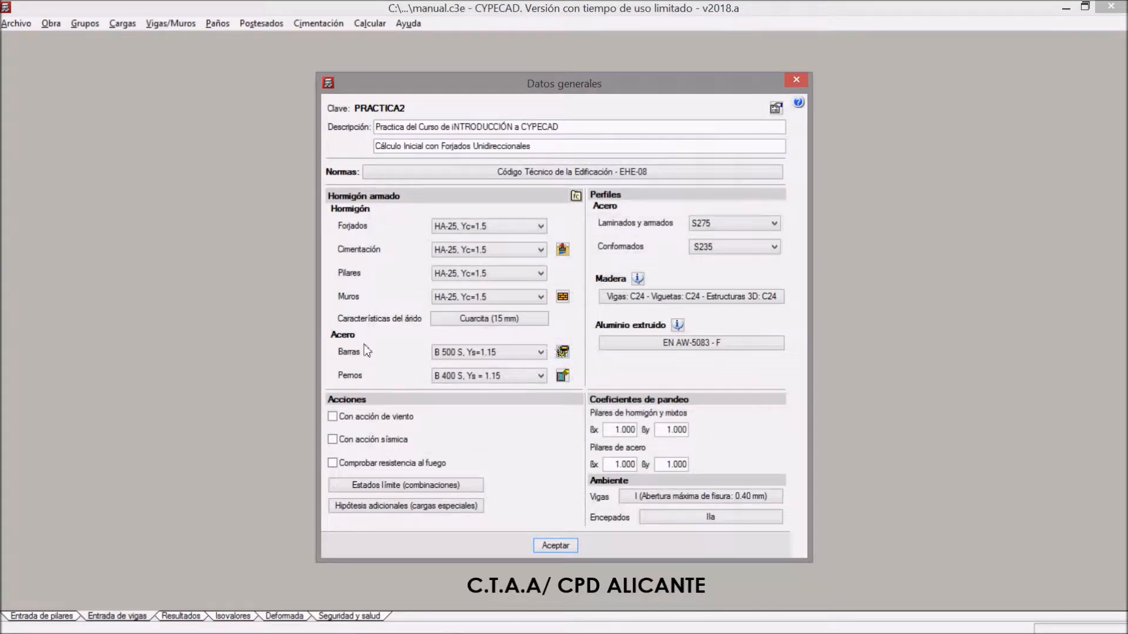
left_click(563, 352)
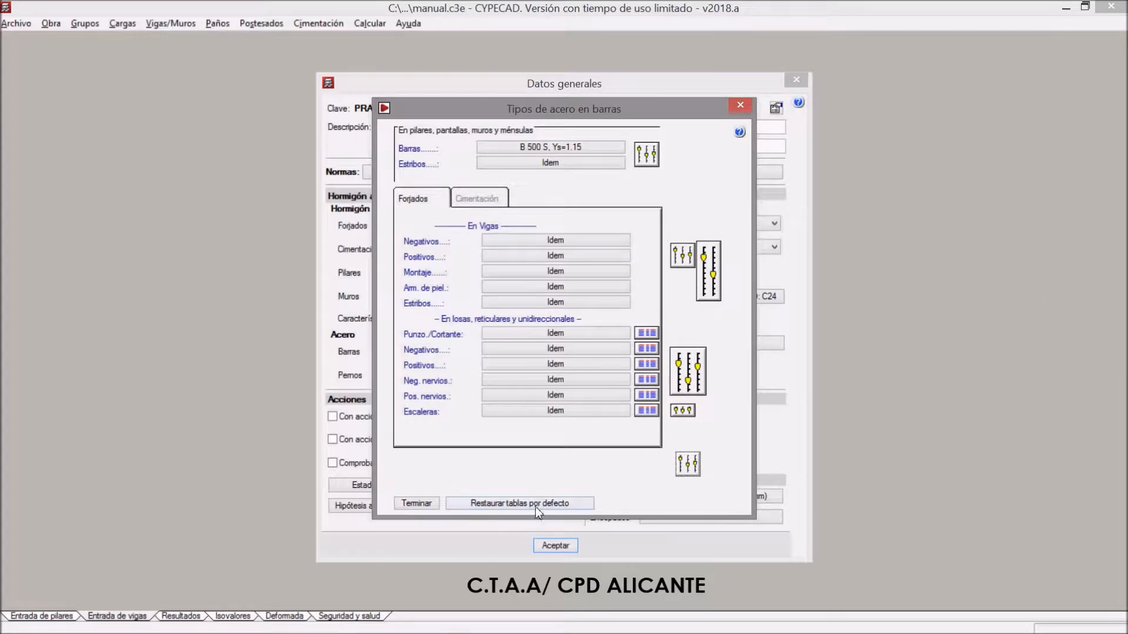
left_click(415, 506)
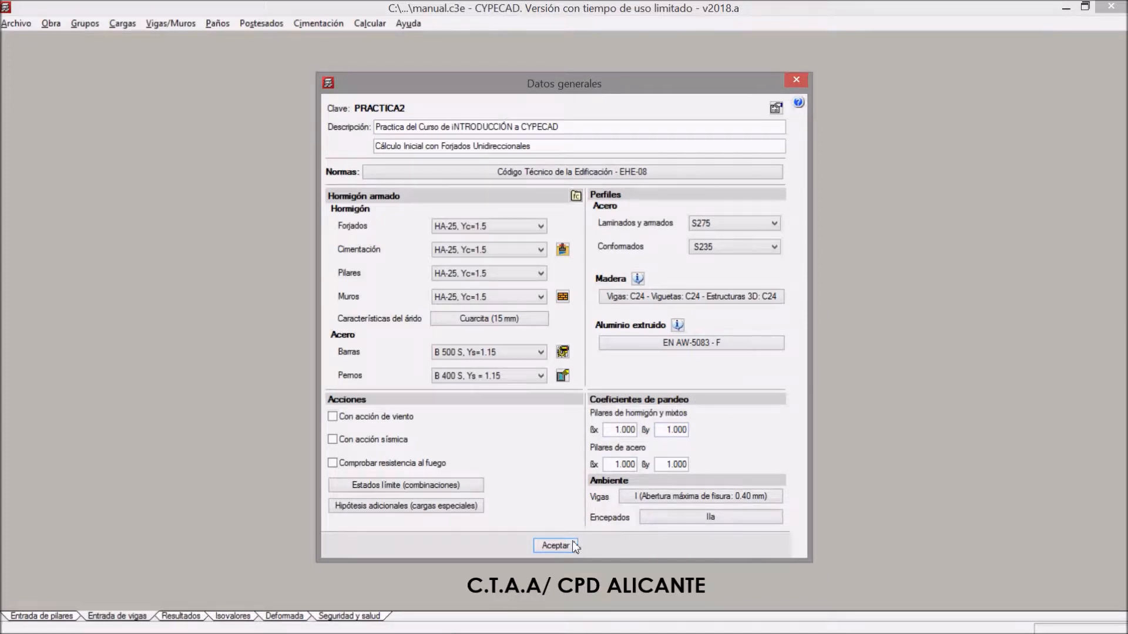
Accept the general data to create the PRACTICA2 job
left_click(555, 545)
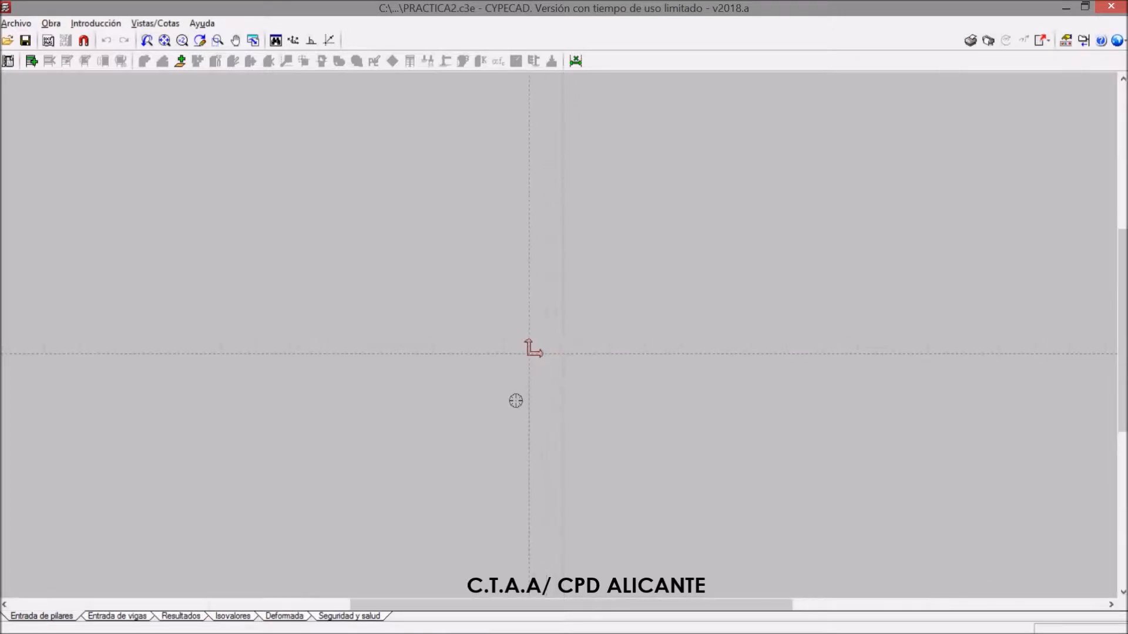
scroll(572, 339, "up", 4)
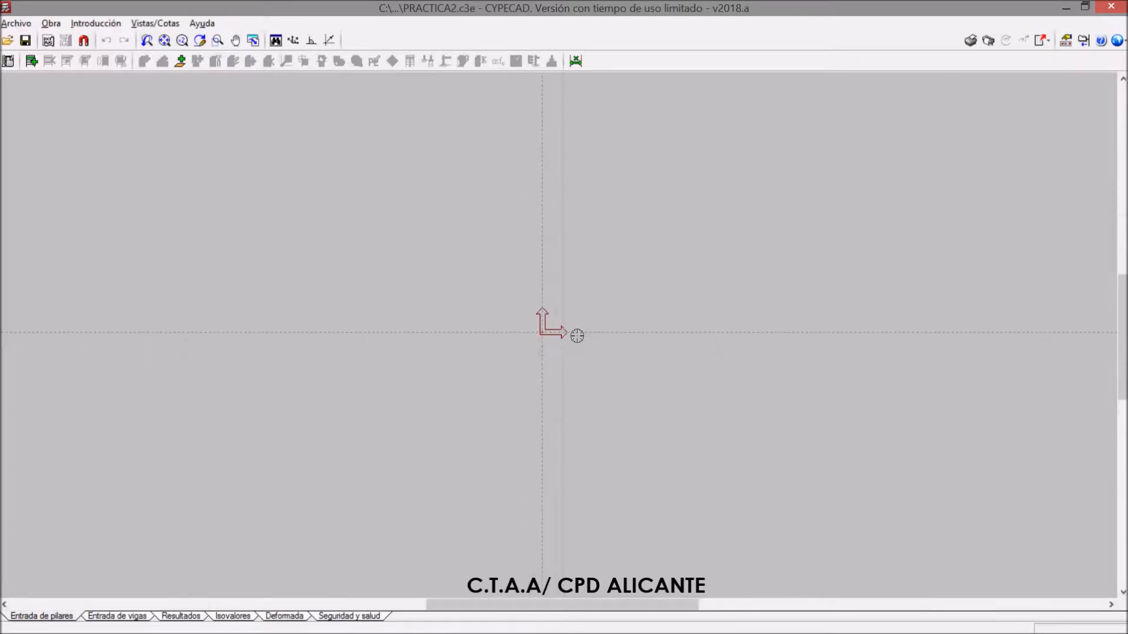
left_click(10, 25)
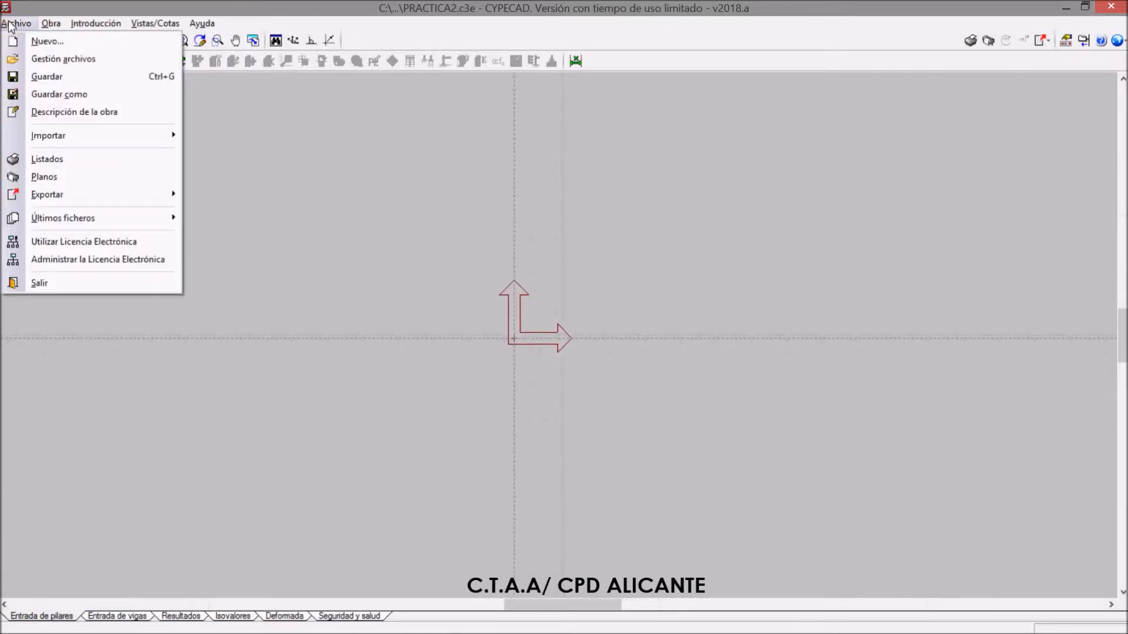
left_click(10, 25)
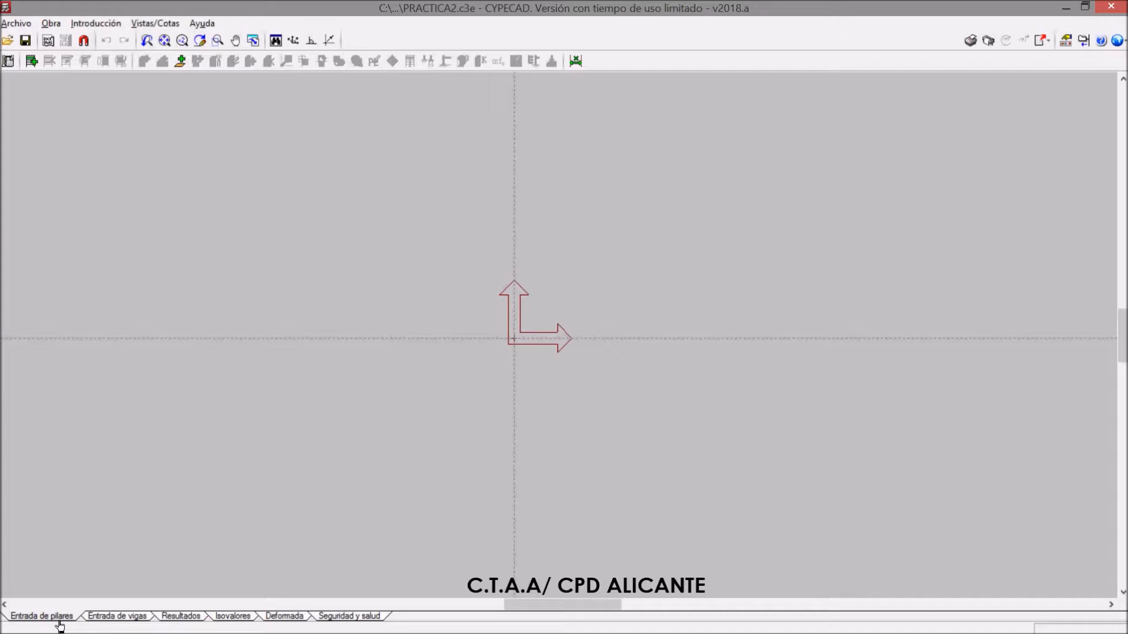
Look through the beam entry, results, isovalues and deformed shape views of the empty job and return to column entry
left_click(115, 624)
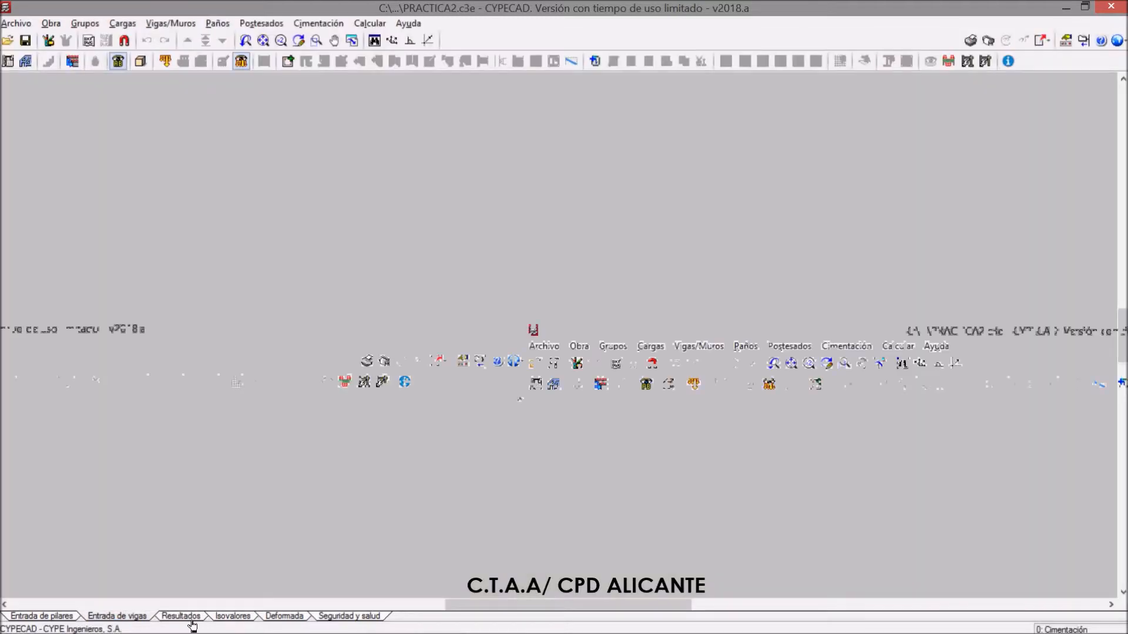
left_click(193, 622)
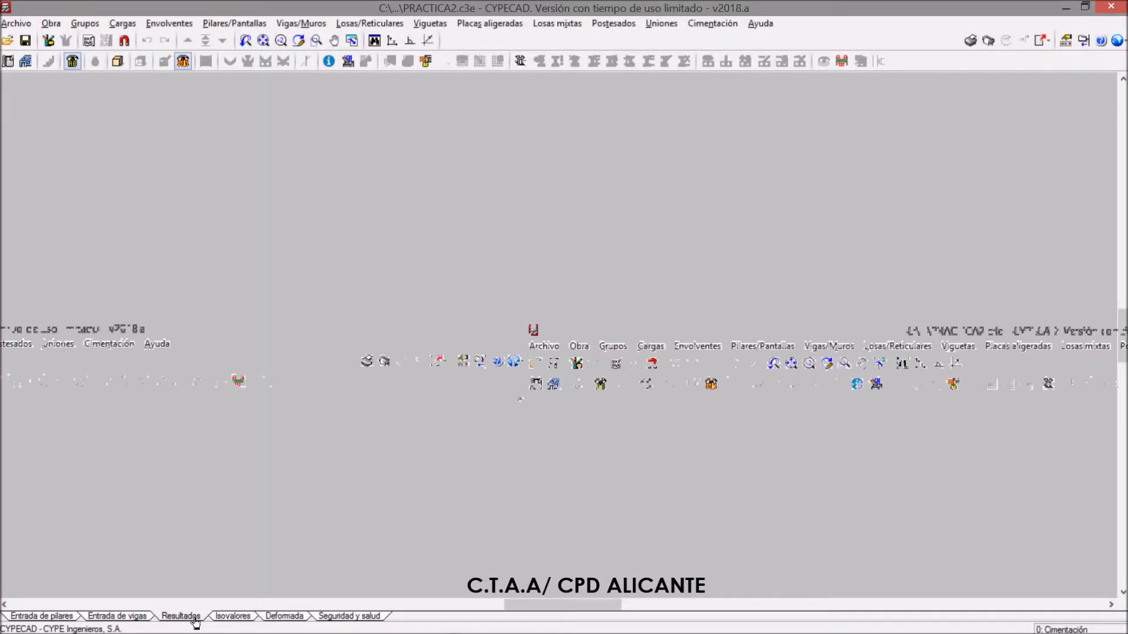
left_click(244, 620)
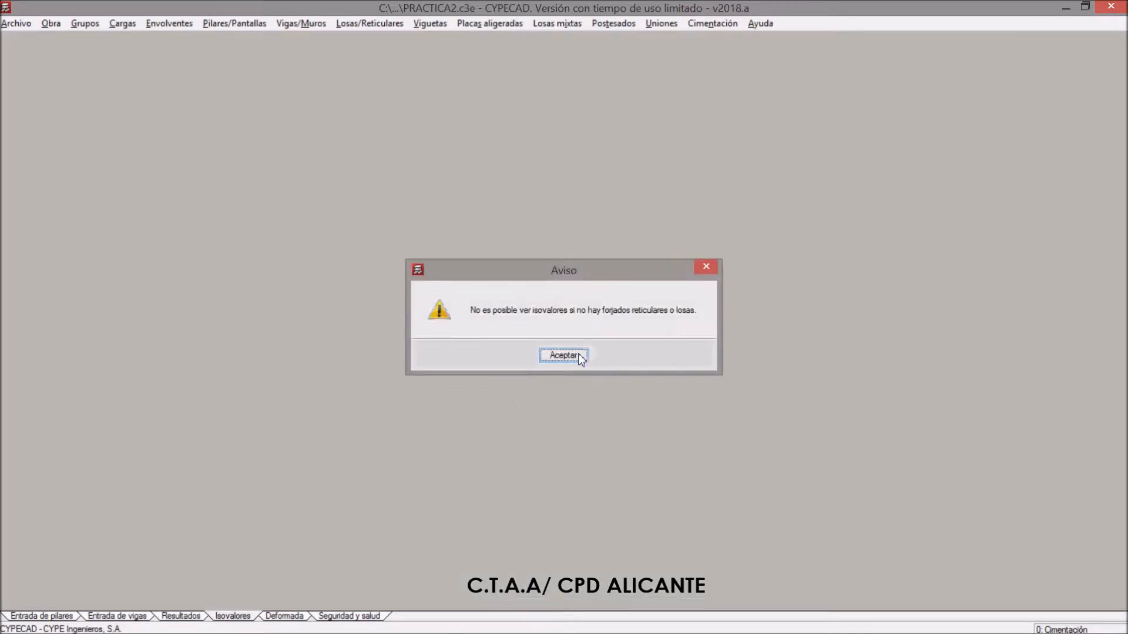
left_click(581, 360)
left_click(284, 618)
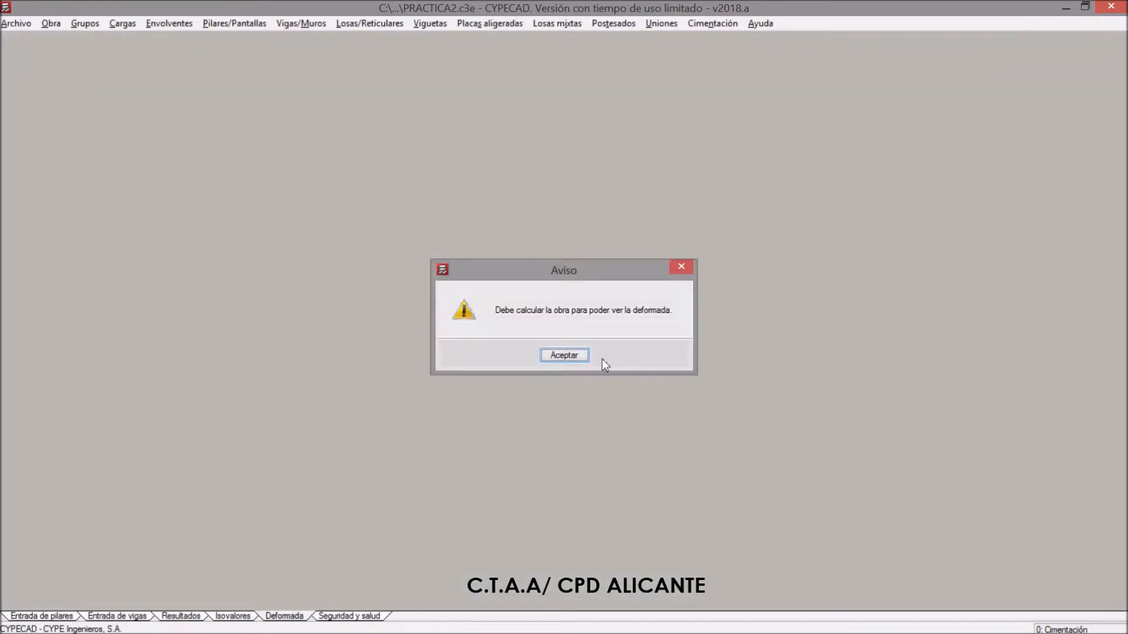
left_click(578, 358)
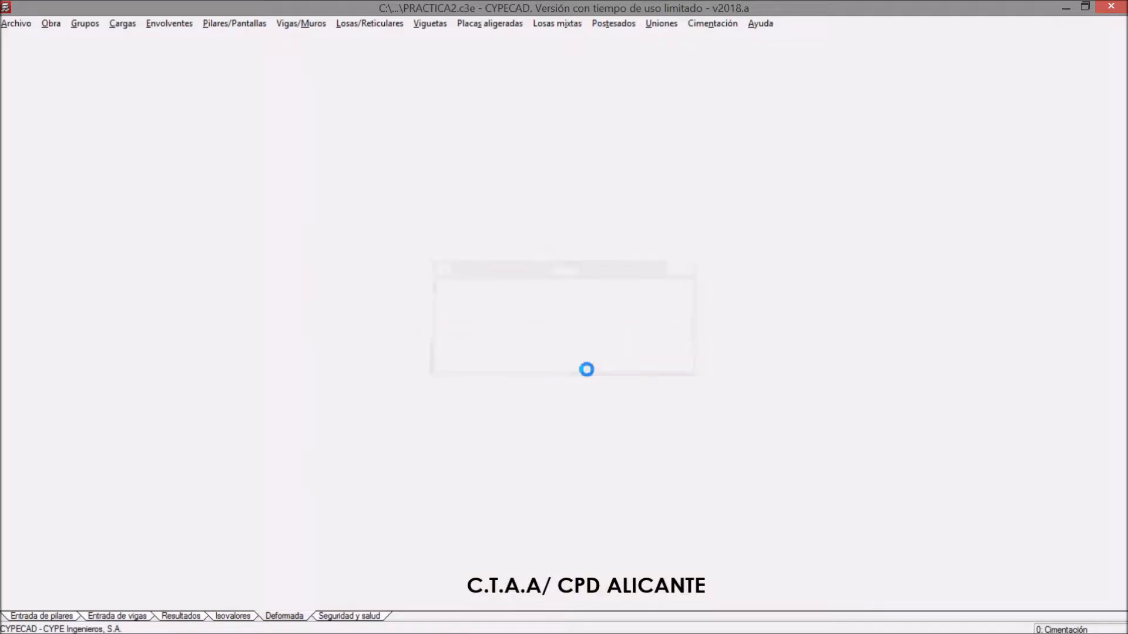
left_click(71, 618)
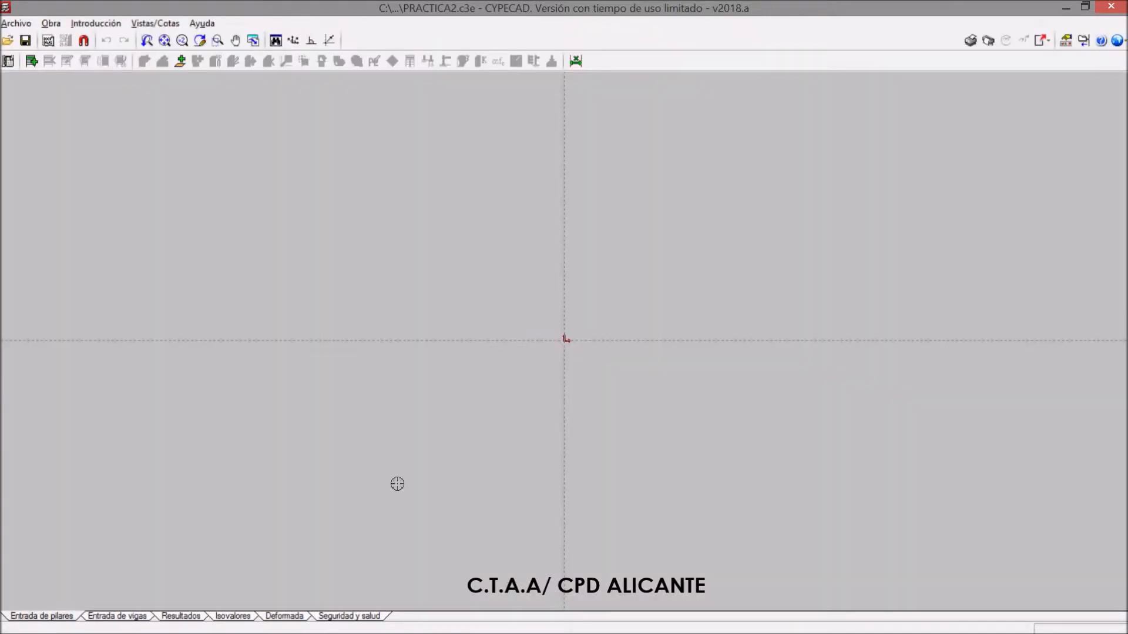
Minimize CYPECAD, switch to AutoCAD 2014 with BASICO.dwg and maximize its window
left_click(1064, 7)
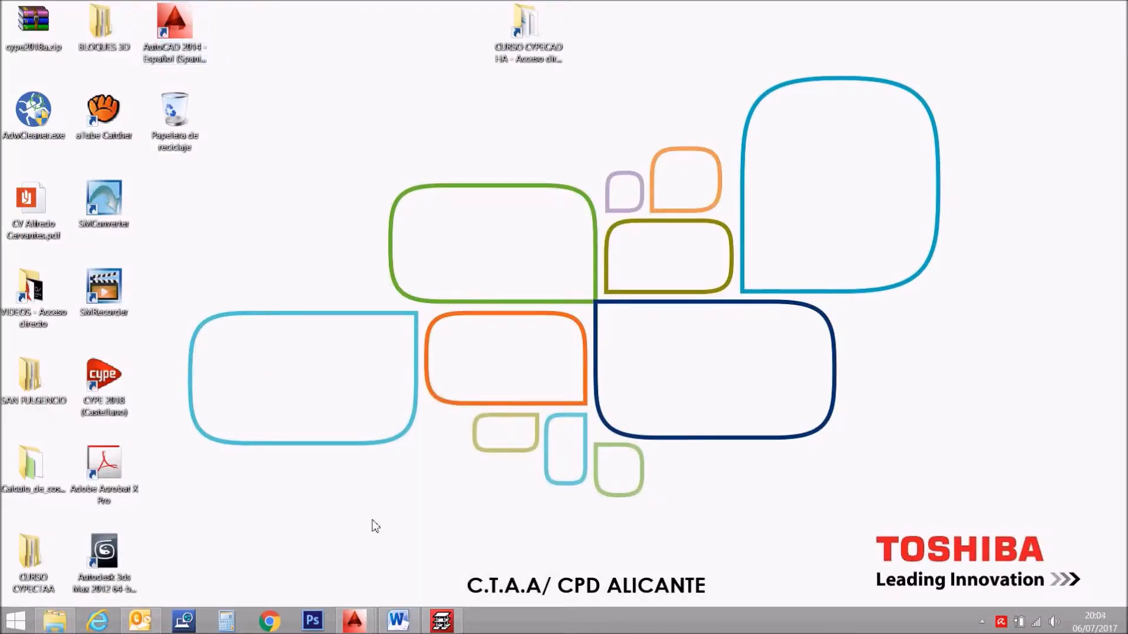
mouse_move(367, 628)
left_click(435, 537)
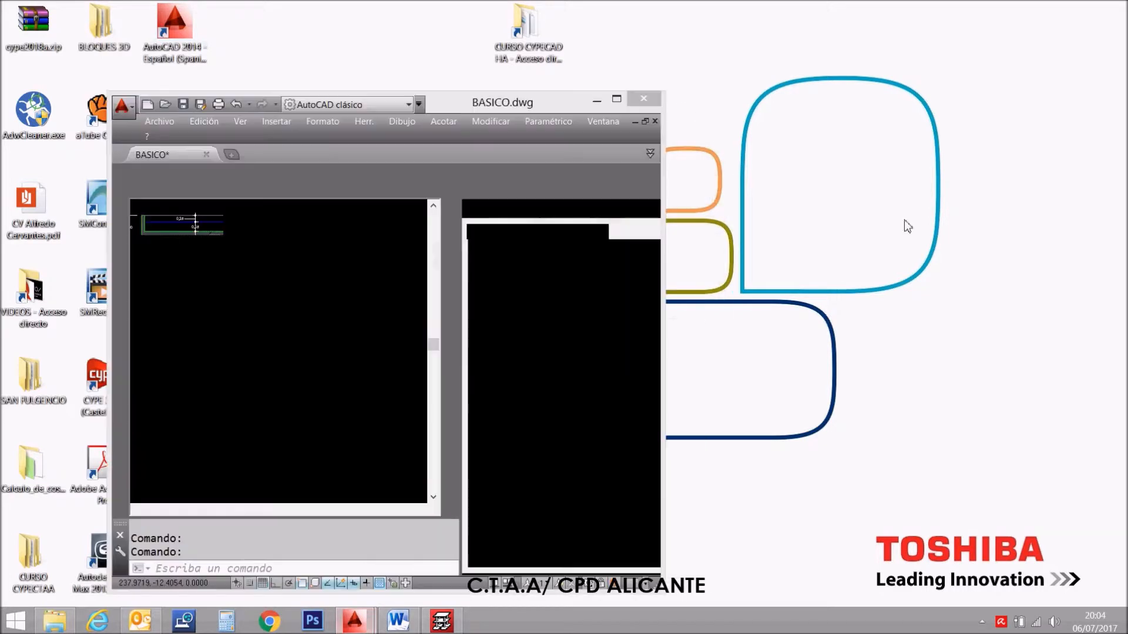
left_click(617, 99)
scroll(554, 285, "down", 4)
scroll(425, 132, "up", 2)
scroll(226, 115, "down", 4)
scroll(120, 108, "up", 2)
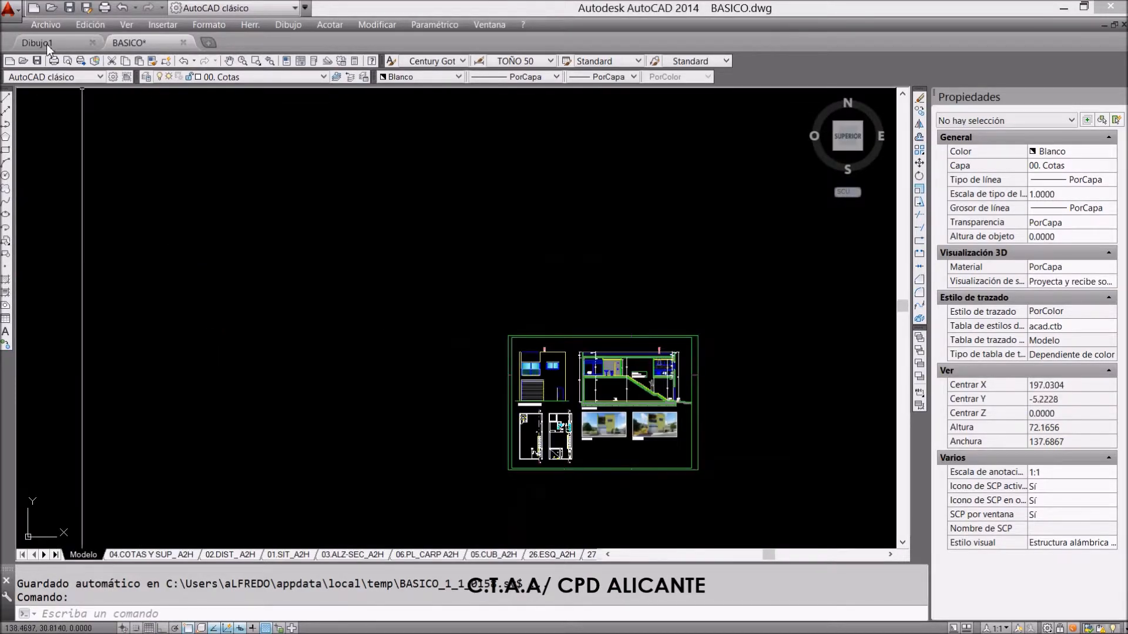
Open REFXF PLANTA BAJA.dwg from the desktop folder CURSO CYPECTAA > PRACTICA 2, ignoring the unresolved references
left_click(47, 26)
left_click(56, 67)
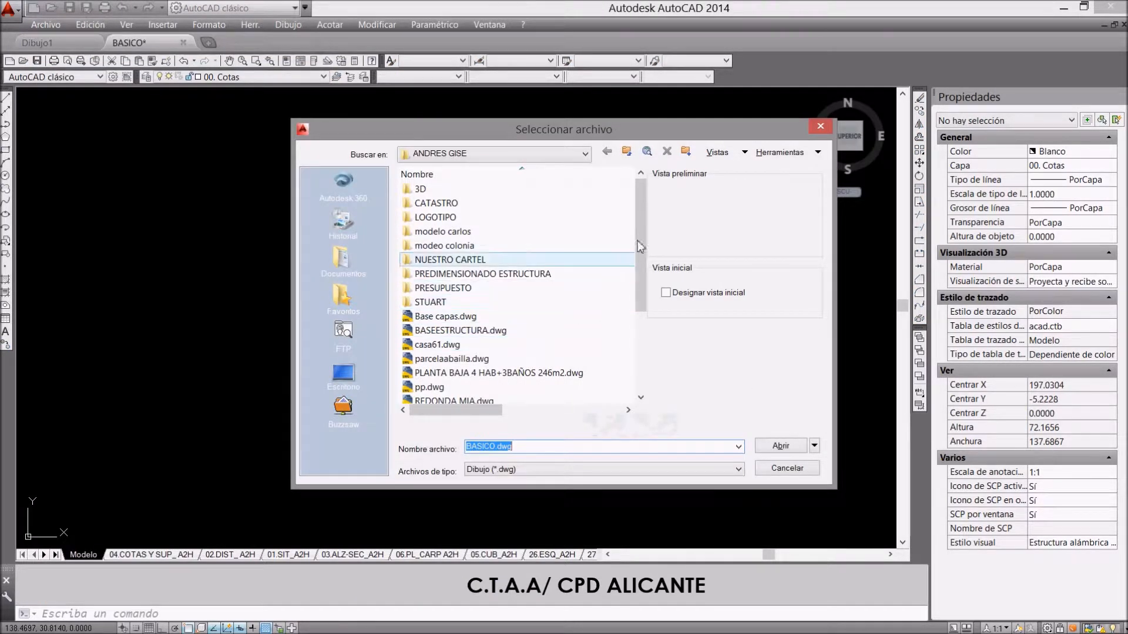
left_click(585, 154)
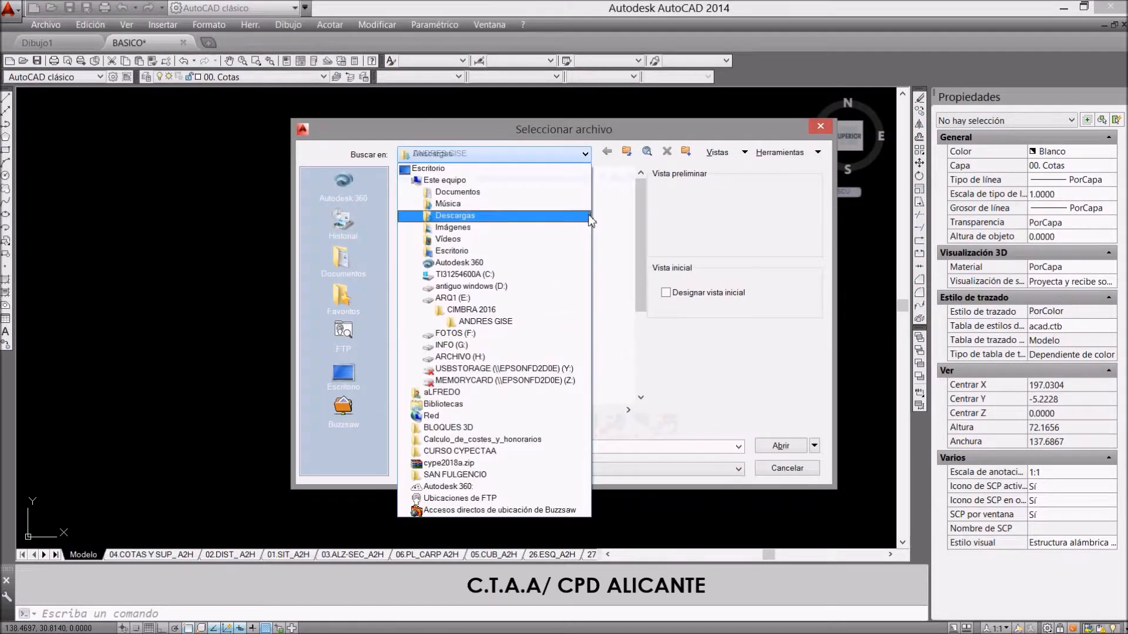
left_click(462, 170)
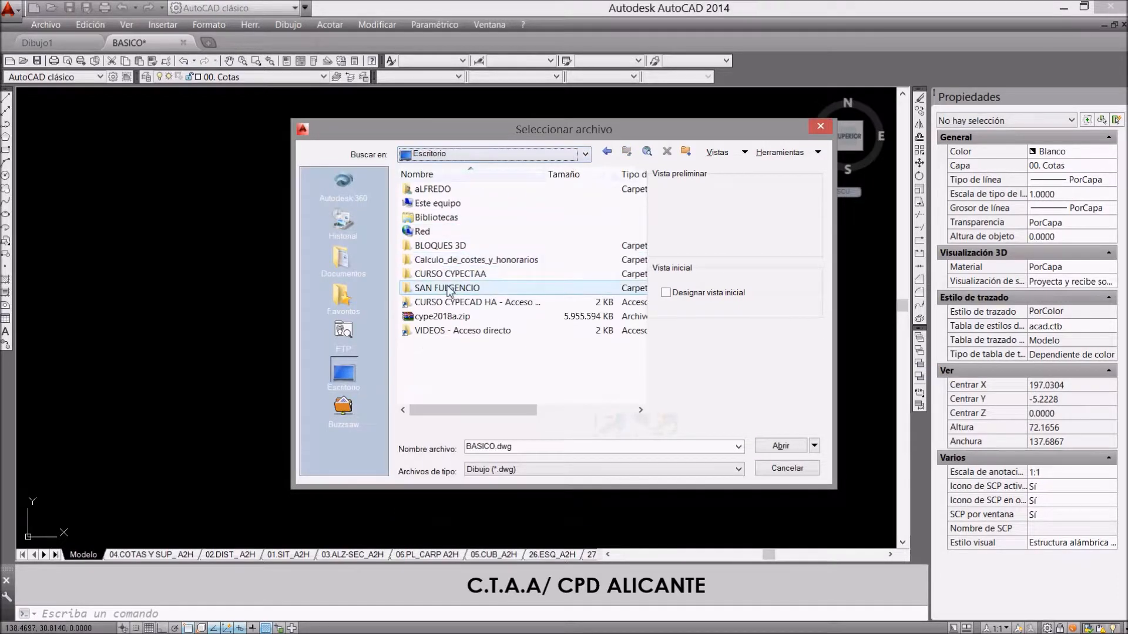
double_click(450, 275)
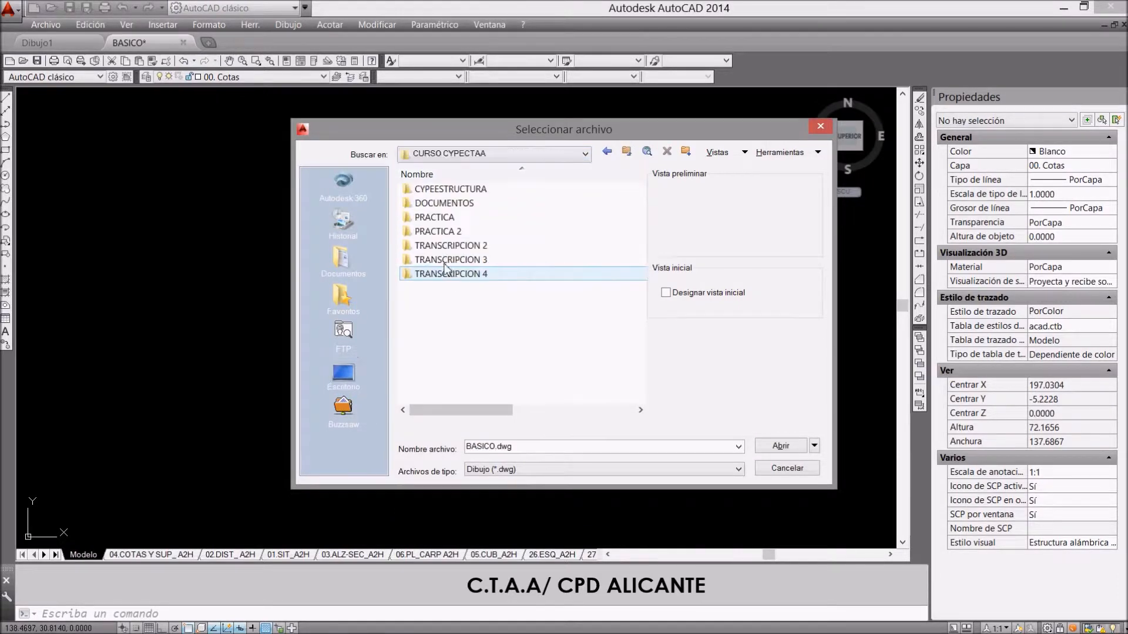
double_click(446, 232)
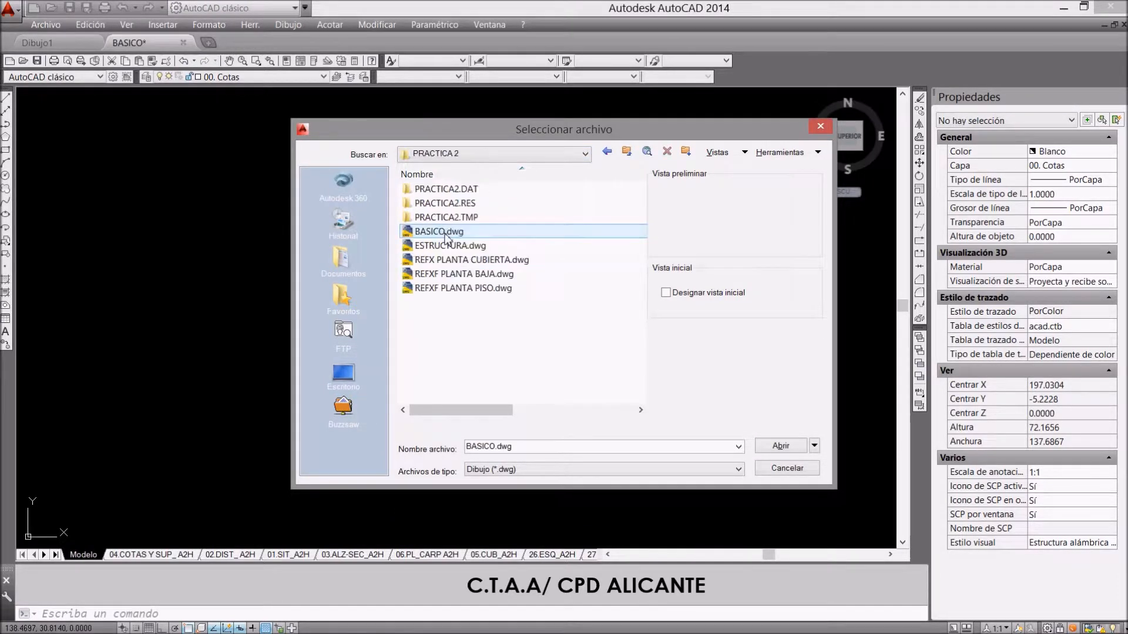
double_click(477, 275)
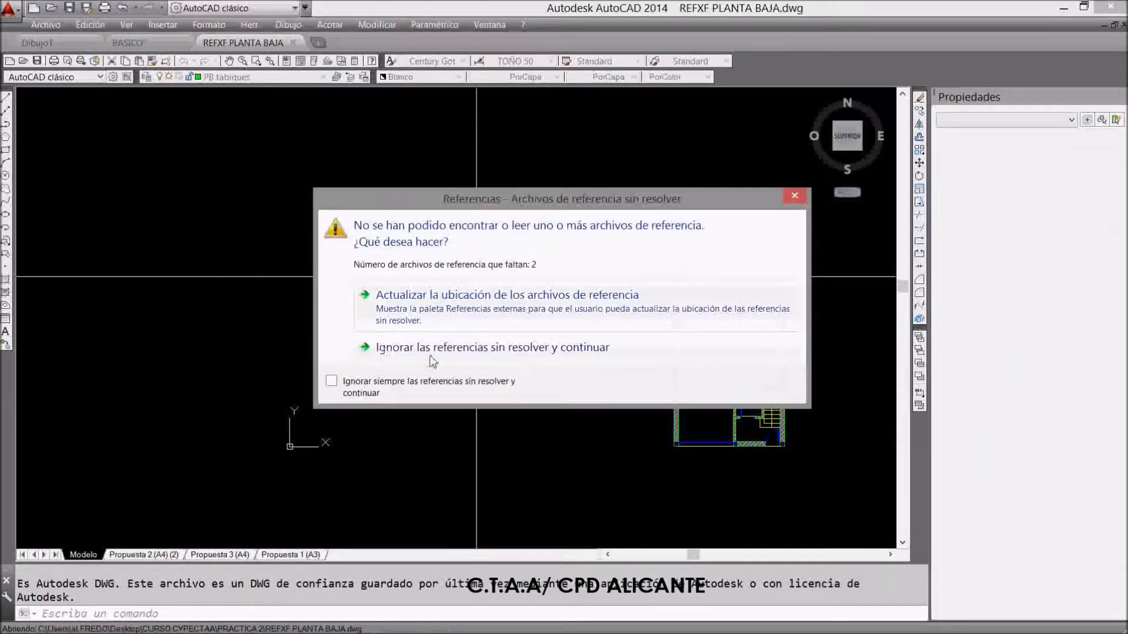
left_click(432, 348)
Examine the ground floor plan, from the entrance and stairs up to the patio
scroll(447, 376, "up", 5)
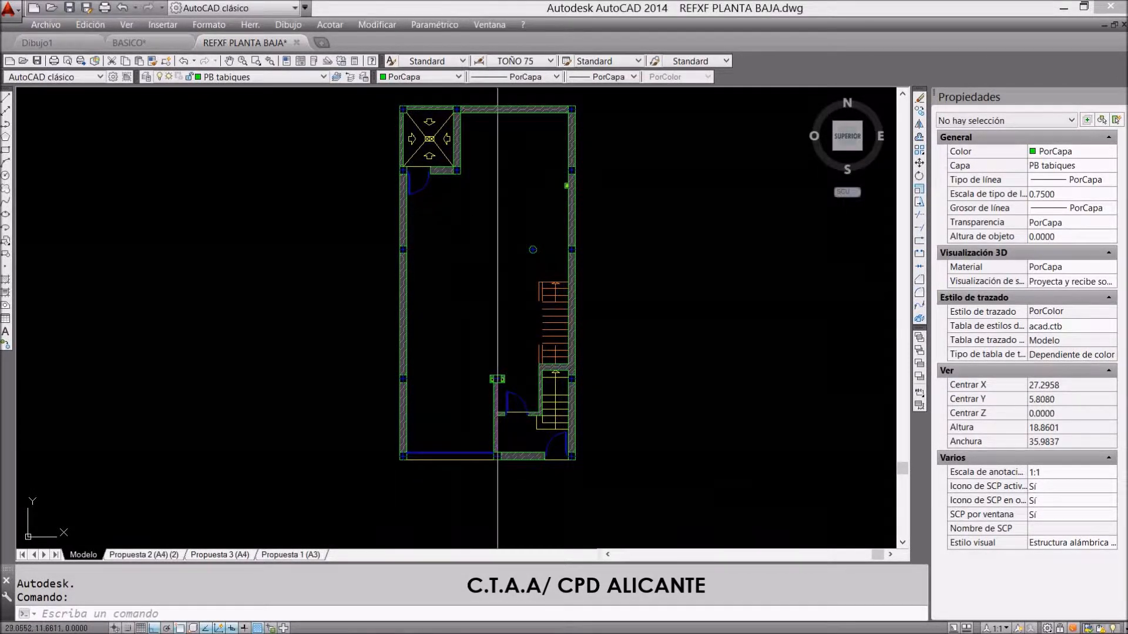
scroll(544, 446, "up", 4)
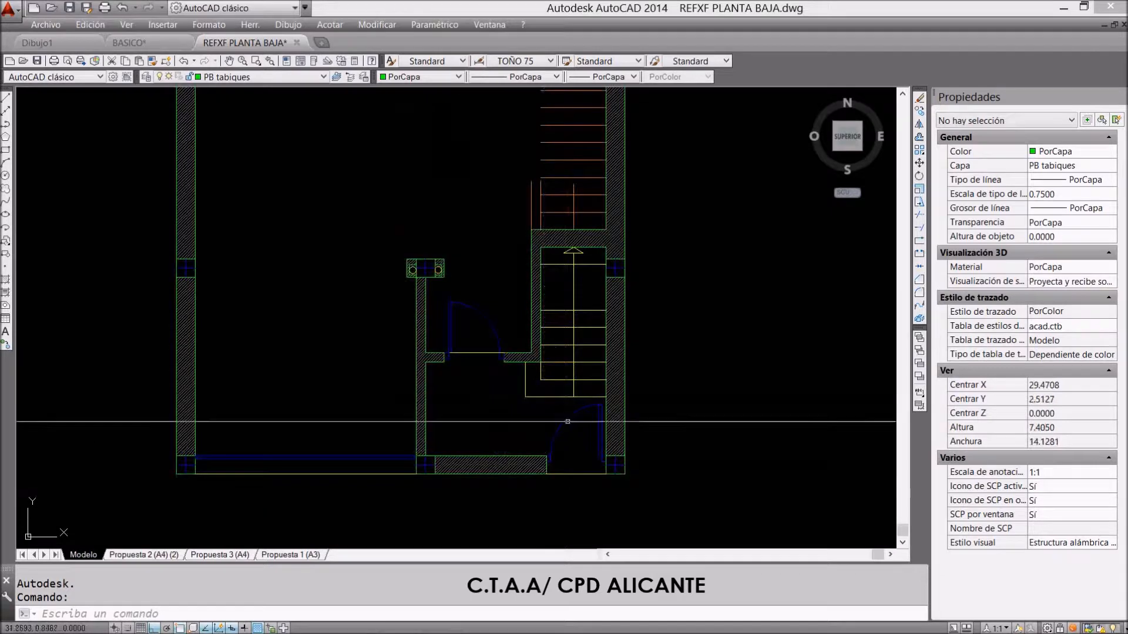
scroll(567, 460, "down", 2)
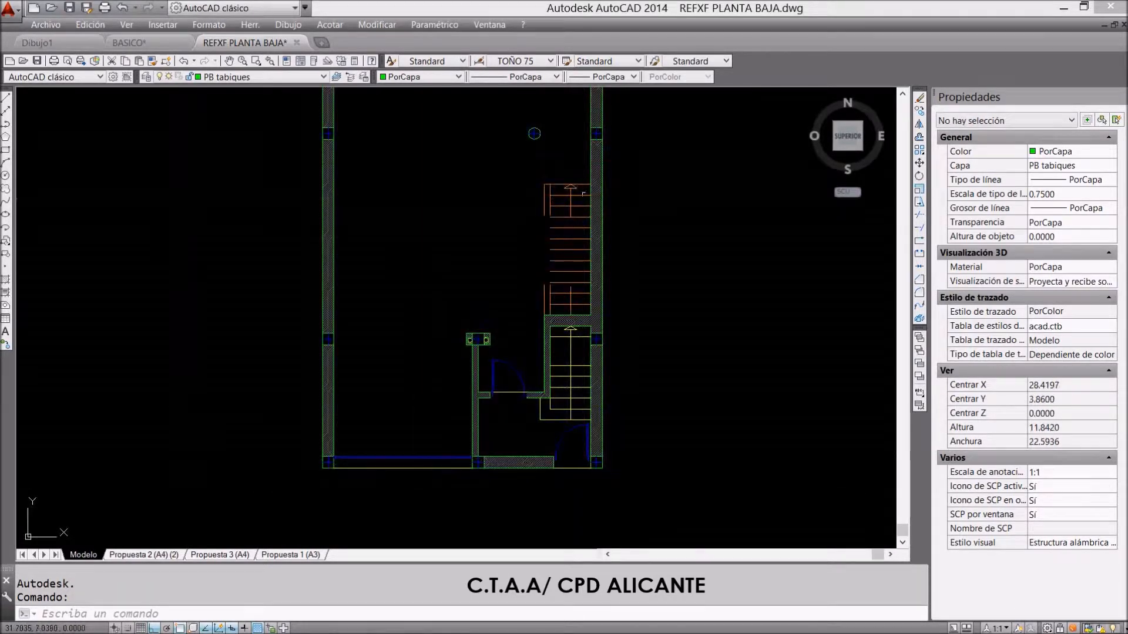
scroll(537, 370, "down", 2)
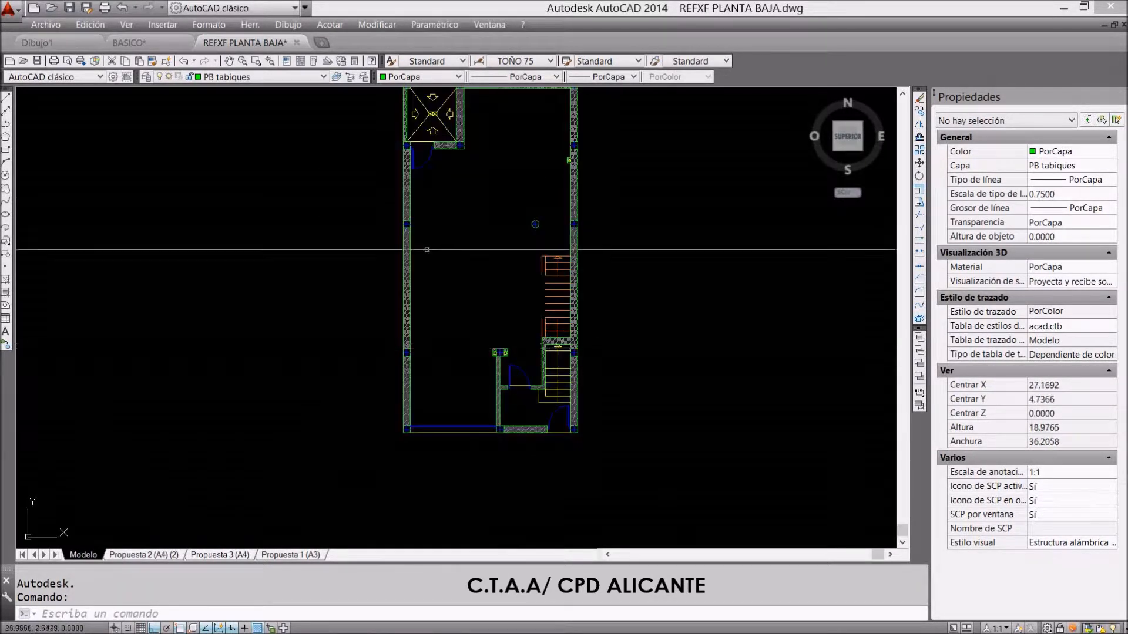
scroll(467, 299, "down", 1)
scroll(483, 208, "up", 1)
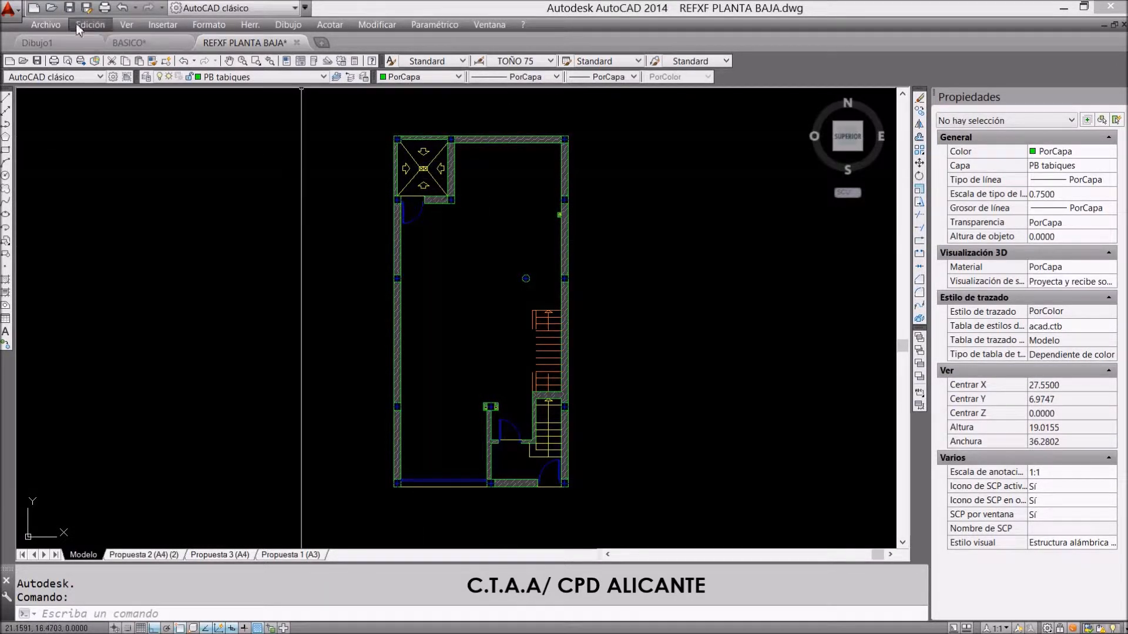
Open REFXF PLANTA PISO.dwg from the PRACTICA 2 folder, ignoring the unresolved references
left_click(47, 25)
left_click(44, 65)
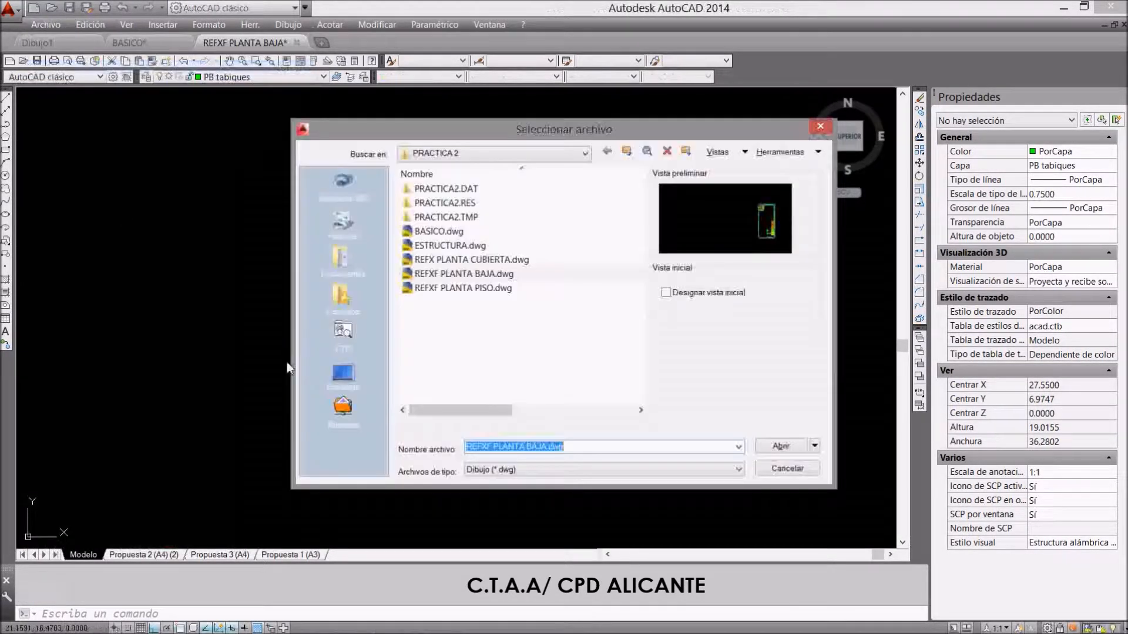
double_click(479, 288)
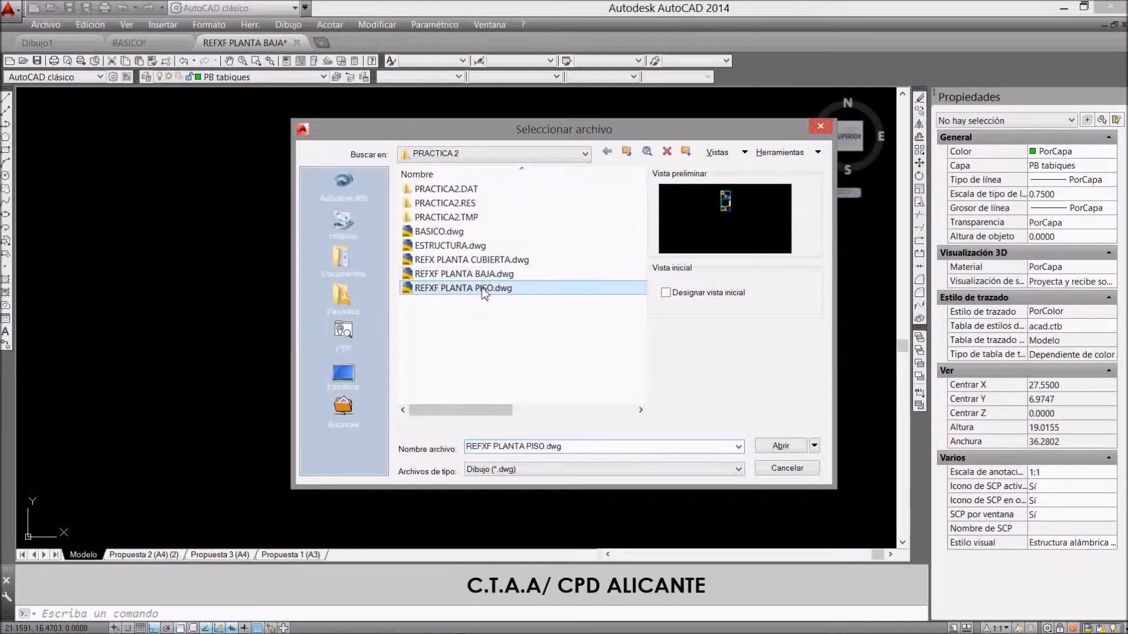
left_click(492, 347)
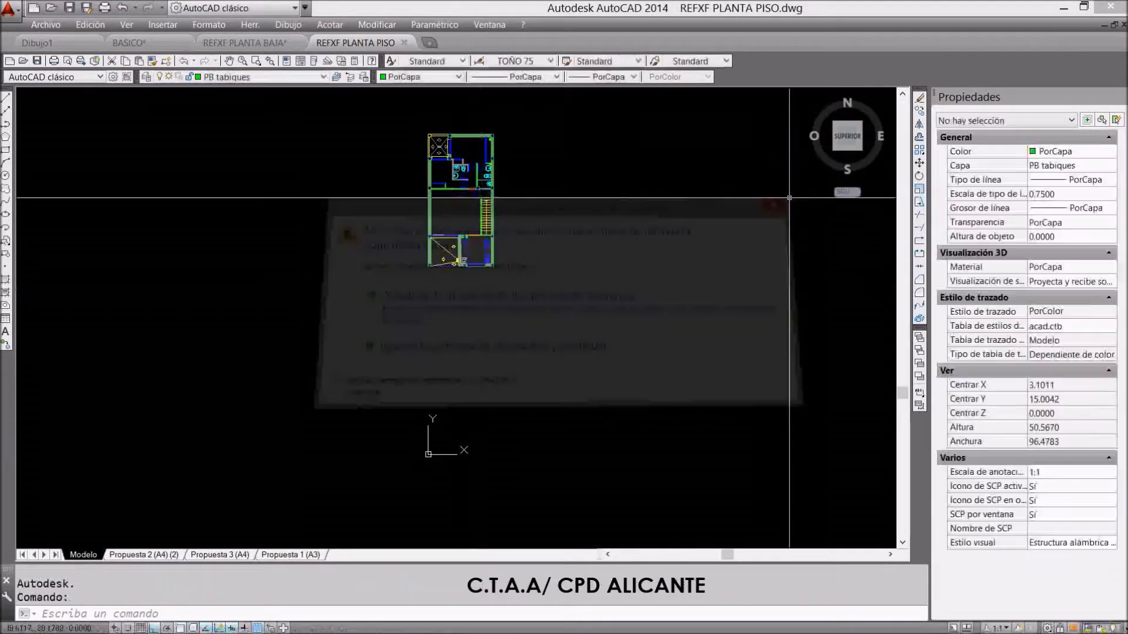
Examine the upper floor plan, including the terrace, kitchen, staircase, bathrooms, bedrooms and rear patio
scroll(433, 170, "up", 7)
scroll(434, 270, "down", 3)
scroll(510, 351, "up", 3)
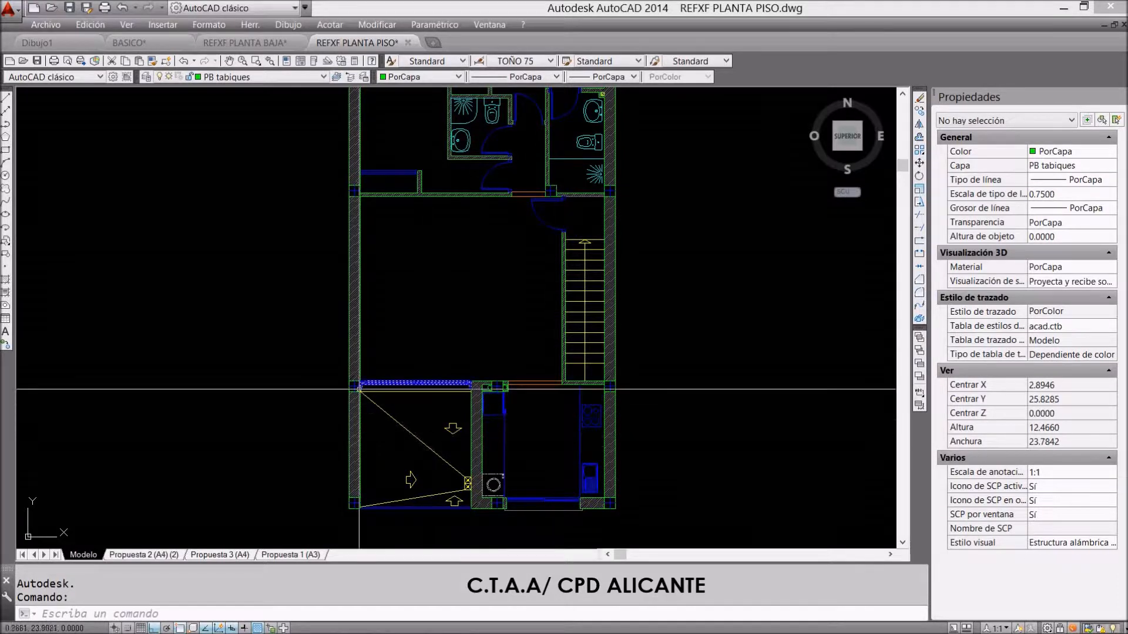
scroll(411, 479, "down", 2)
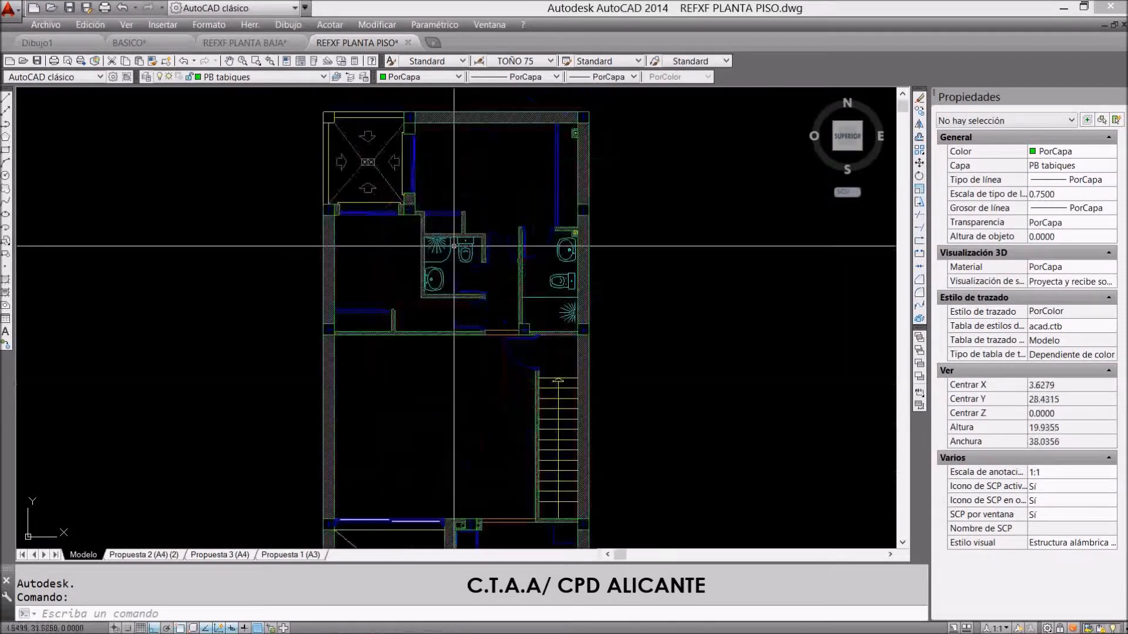
scroll(456, 251, "up", 4)
scroll(485, 399, "down", 2)
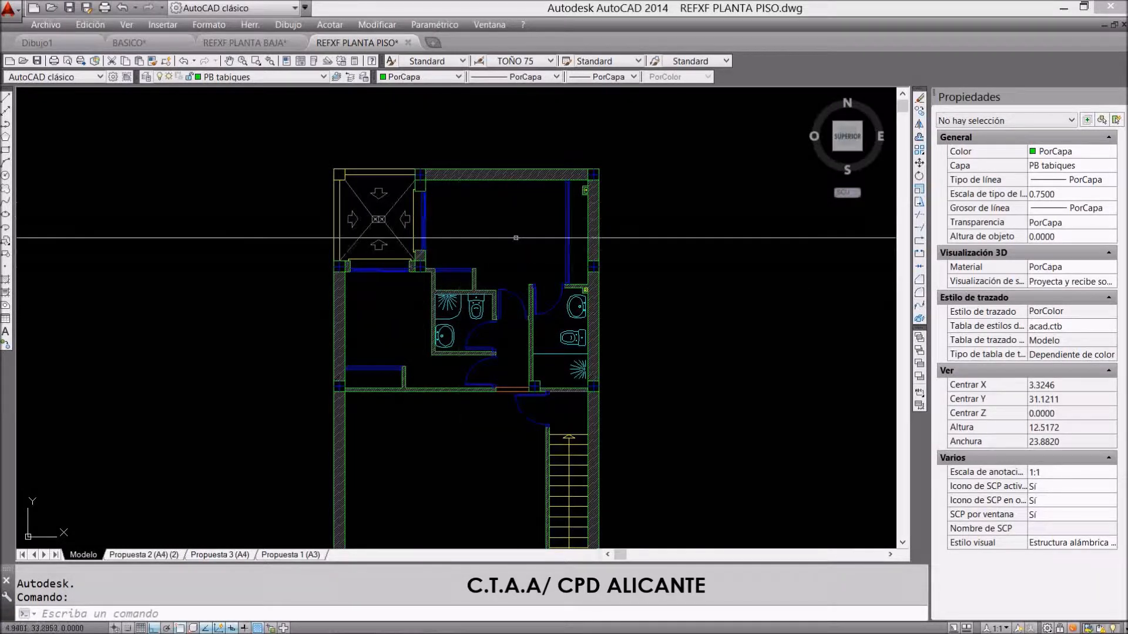
scroll(525, 368, "up", 2)
scroll(633, 345, "down", 2)
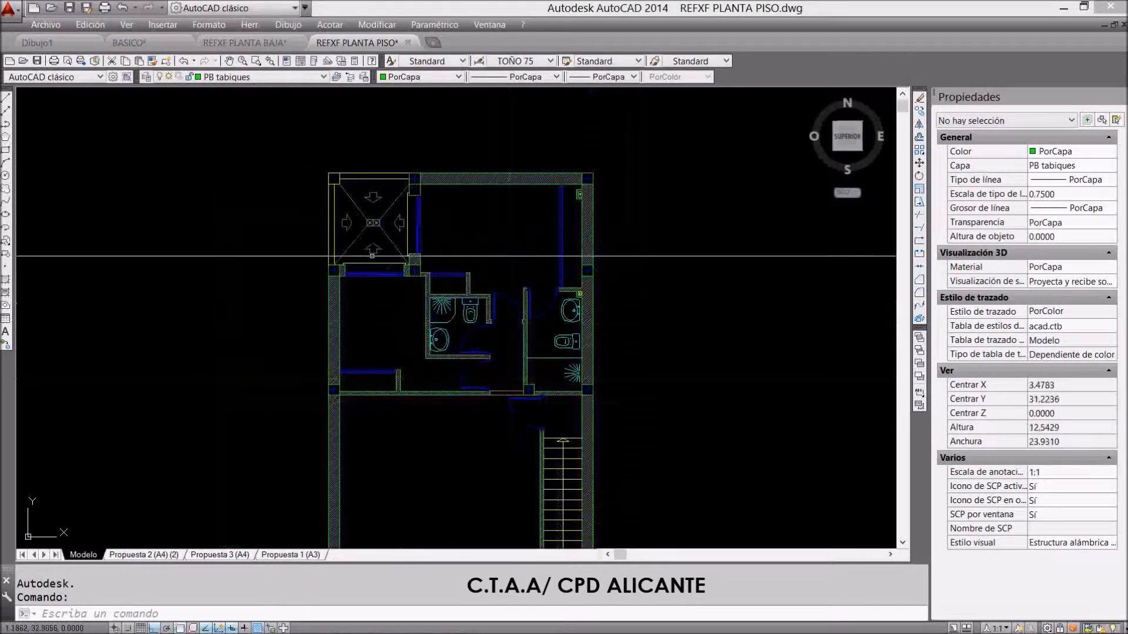
scroll(361, 216, "up", 2)
mouse_move(373, 210)
scroll(374, 210, "down", 2)
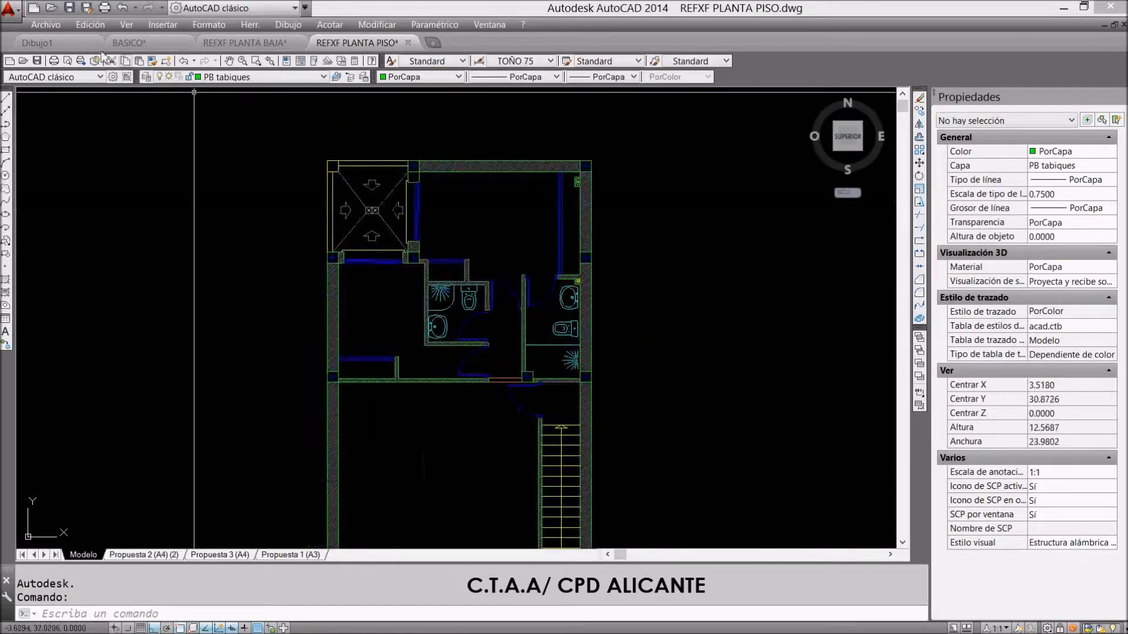
Open the roof plan REFX PLANTA CUBIERTA.dwg from the PRACTICA 2 folder
left_click(52, 27)
left_click(70, 69)
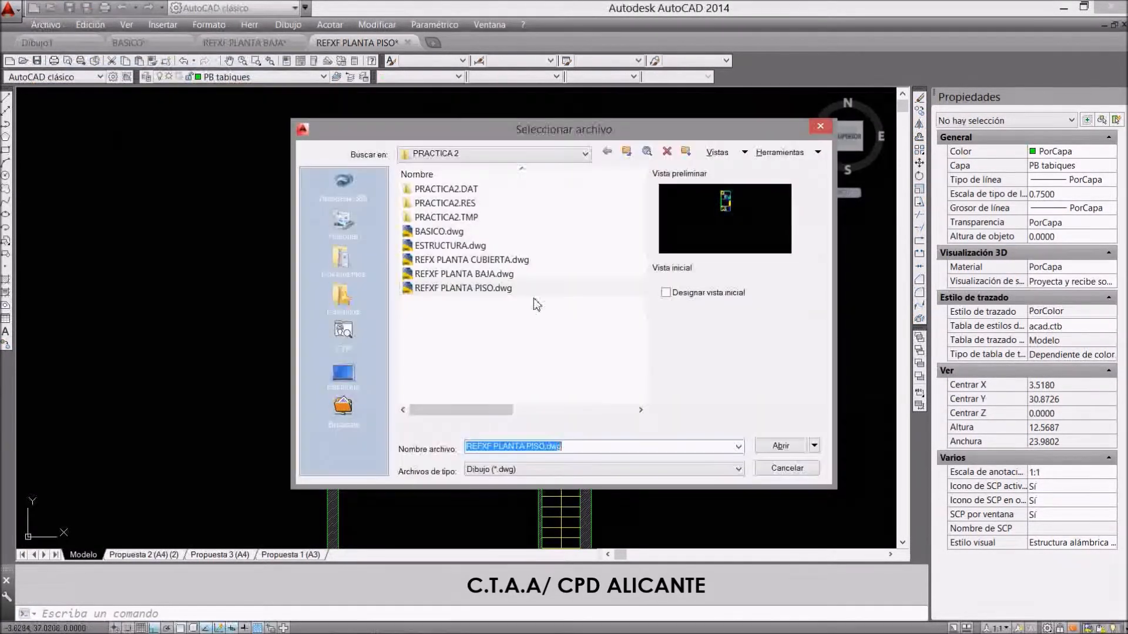
double_click(473, 259)
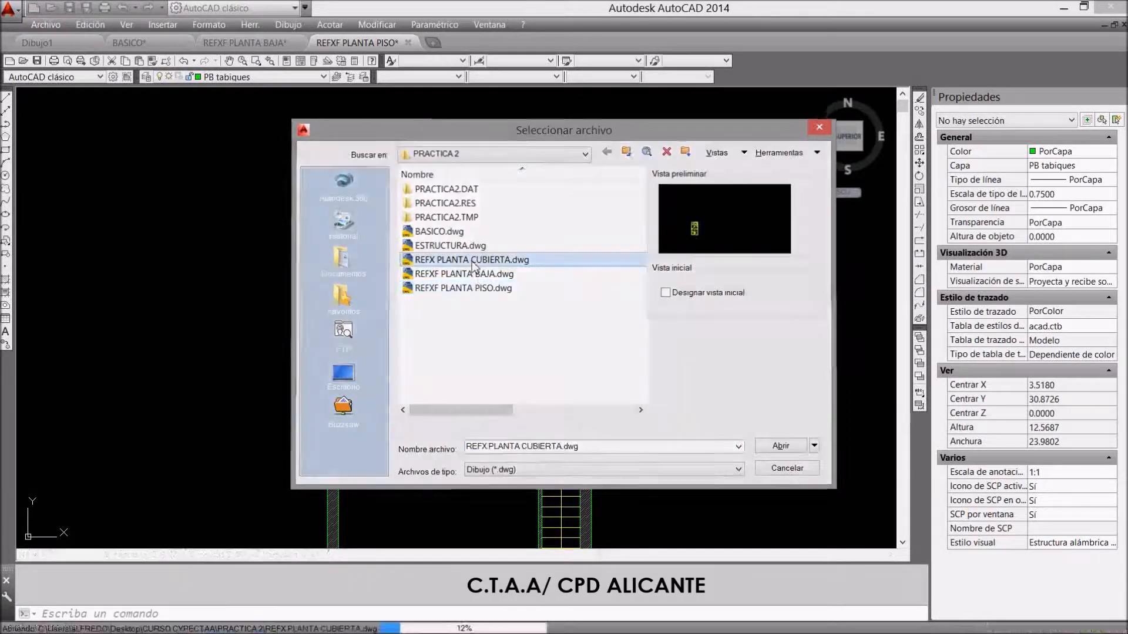
Examine the roof plan's slopes, drains and two patio areas
scroll(408, 119, "up", 2)
scroll(407, 119, "down", 2)
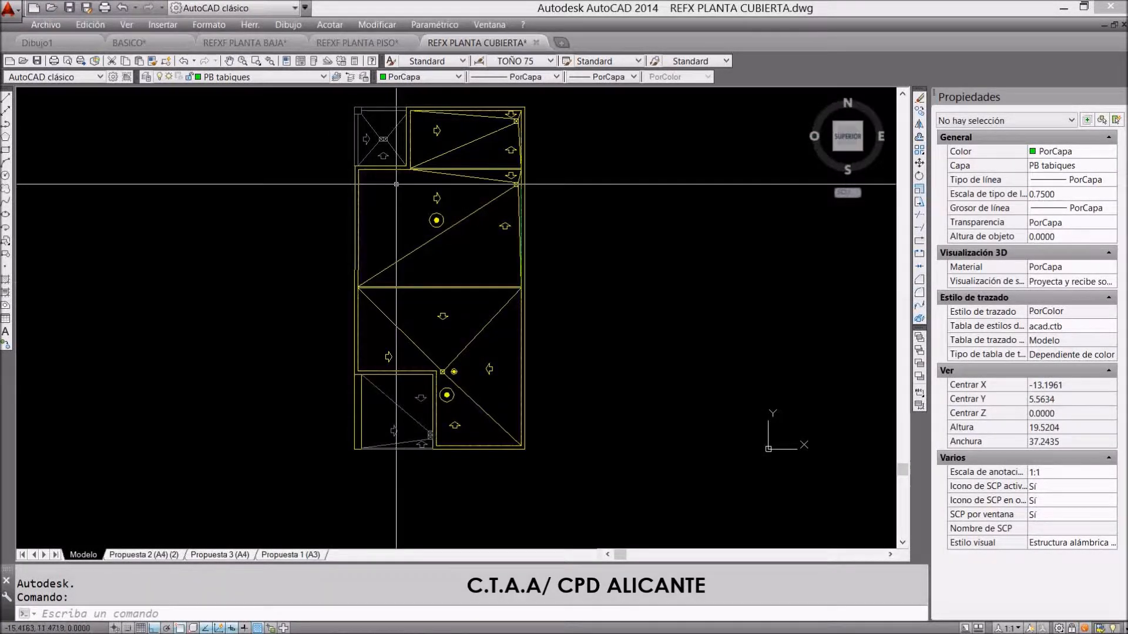
scroll(523, 192, "up", 2)
scroll(522, 176, "down", 2)
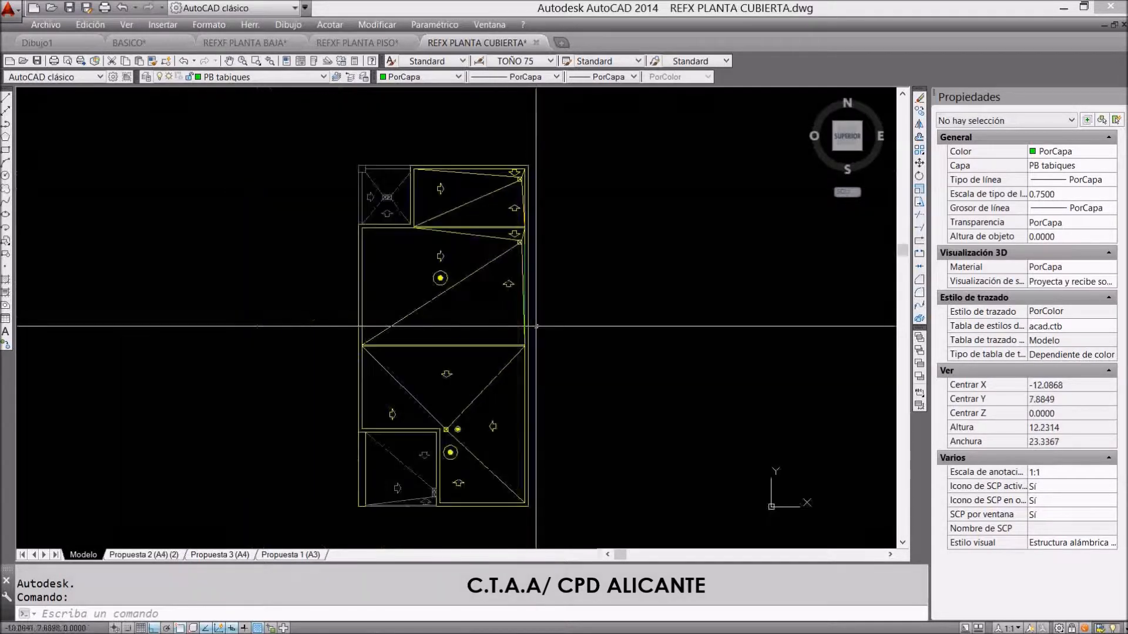
scroll(521, 161, "up", 4)
scroll(519, 287, "down", 3)
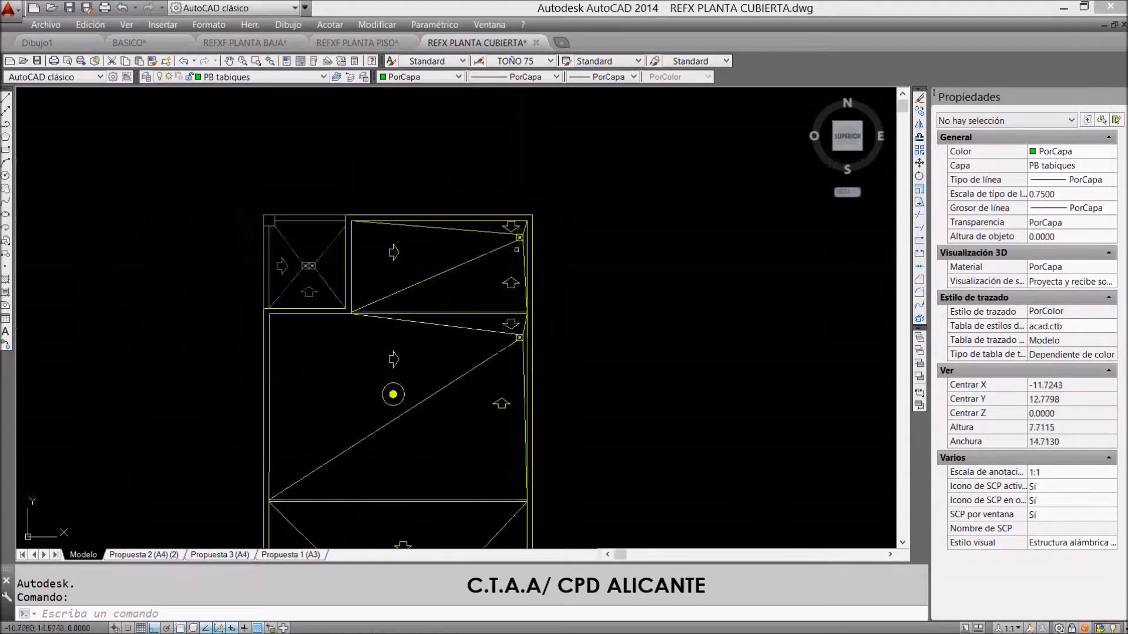
scroll(524, 293, "up", 4)
scroll(524, 294, "down", 4)
scroll(458, 456, "up", 2)
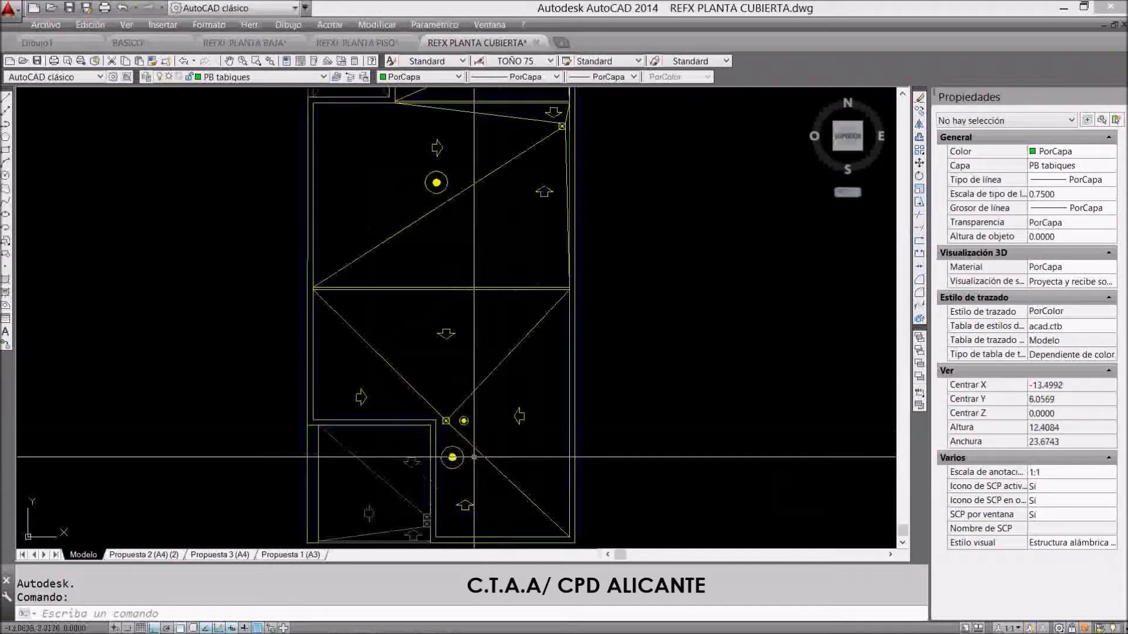
scroll(461, 456, "down", 2)
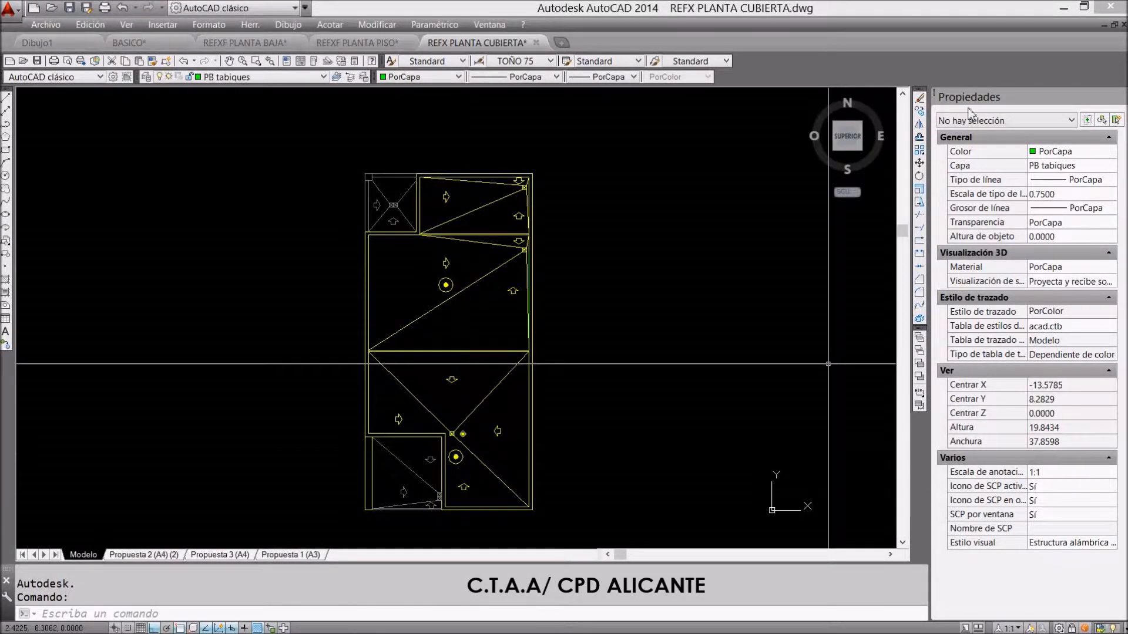
scroll(447, 100, "down", 2)
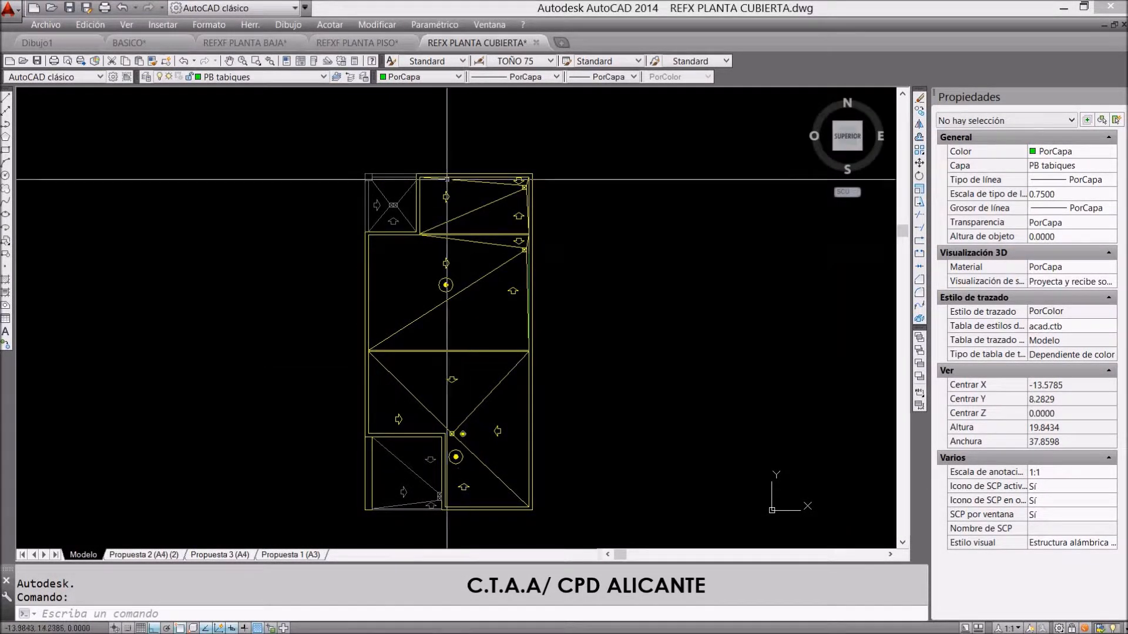
Switch to the REFXF PLANTA BAJA drawing and examine its lower-left corner column and the plan's position relative to the coordinate origin
left_click(220, 43)
scroll(436, 310, "down", 2)
scroll(447, 363, "up", 2)
scroll(447, 363, "down", 1)
scroll(448, 361, "down", 3)
scroll(440, 267, "up", 2)
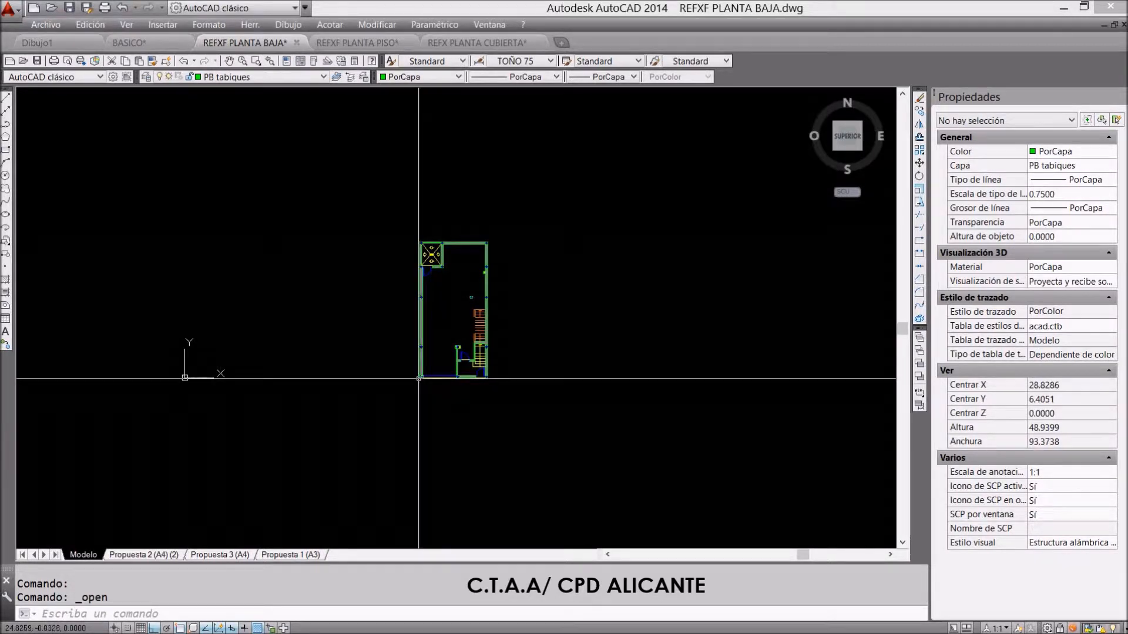
scroll(421, 382, "up", 3)
scroll(443, 405, "down", 2)
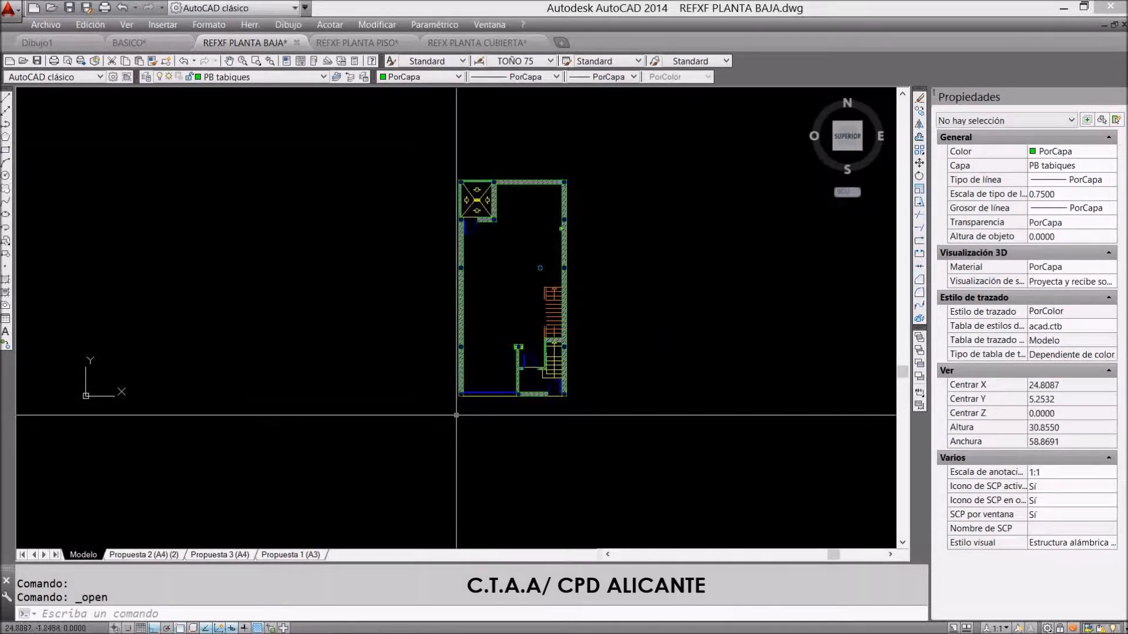
scroll(459, 394, "up", 10)
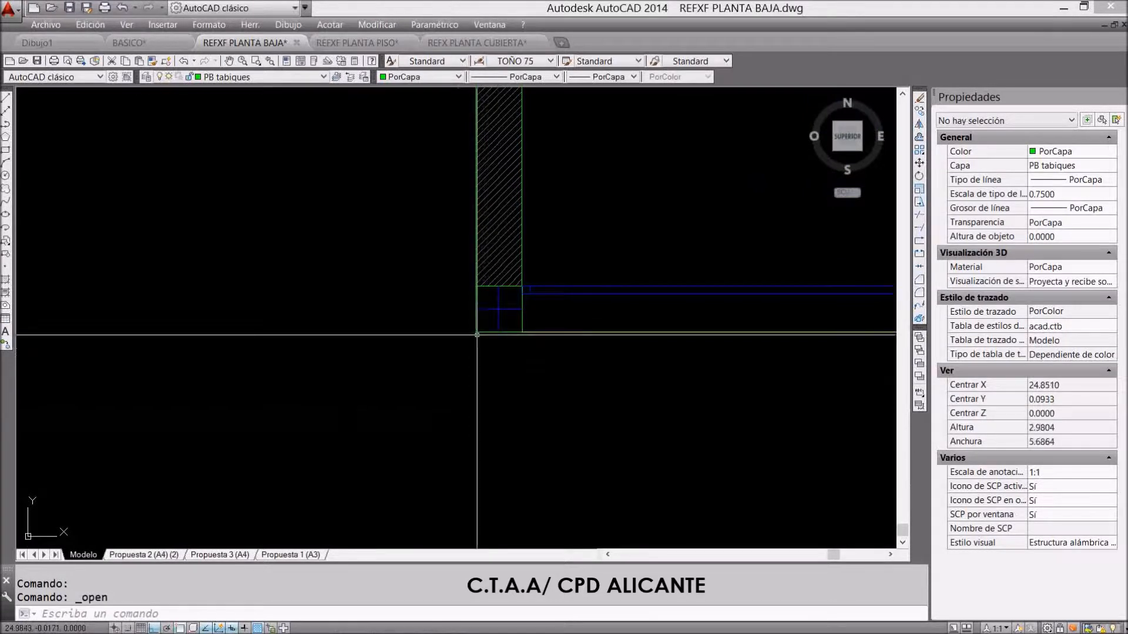
scroll(477, 331, "down", 12)
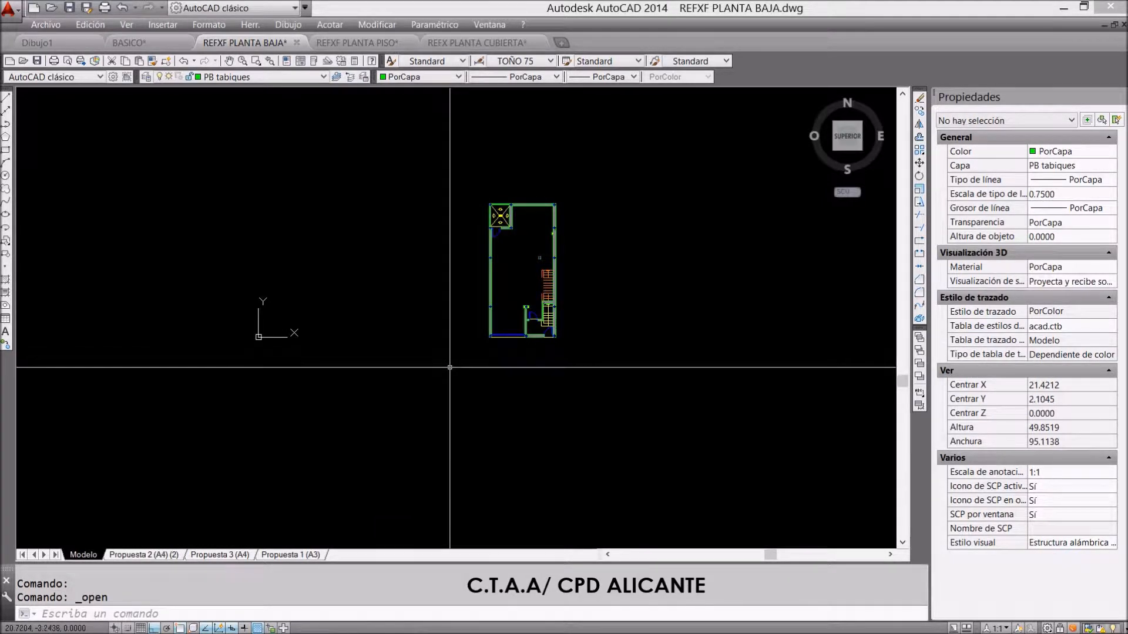
scroll(470, 318, "up", 3)
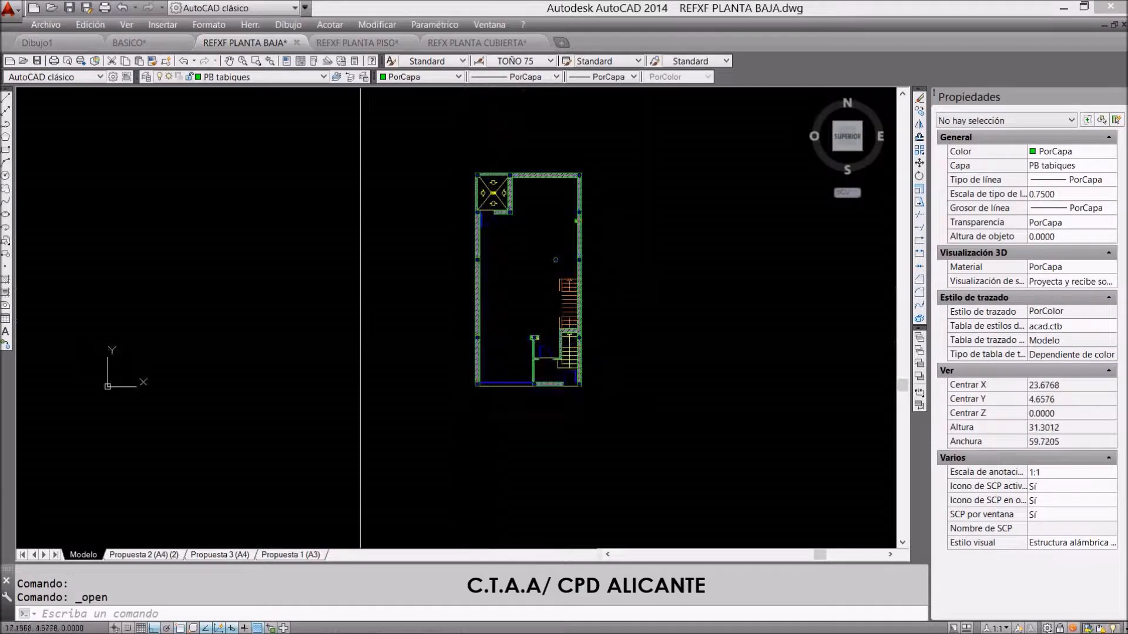
scroll(461, 376, "up", 6)
scroll(447, 397, "down", 5)
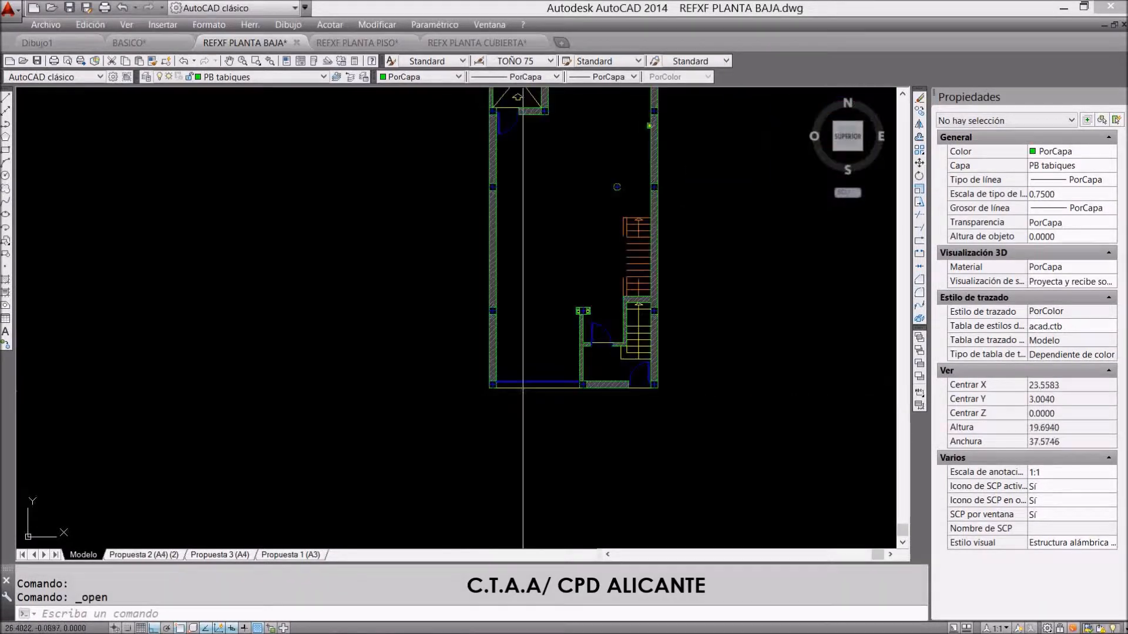
scroll(492, 384, "up", 7)
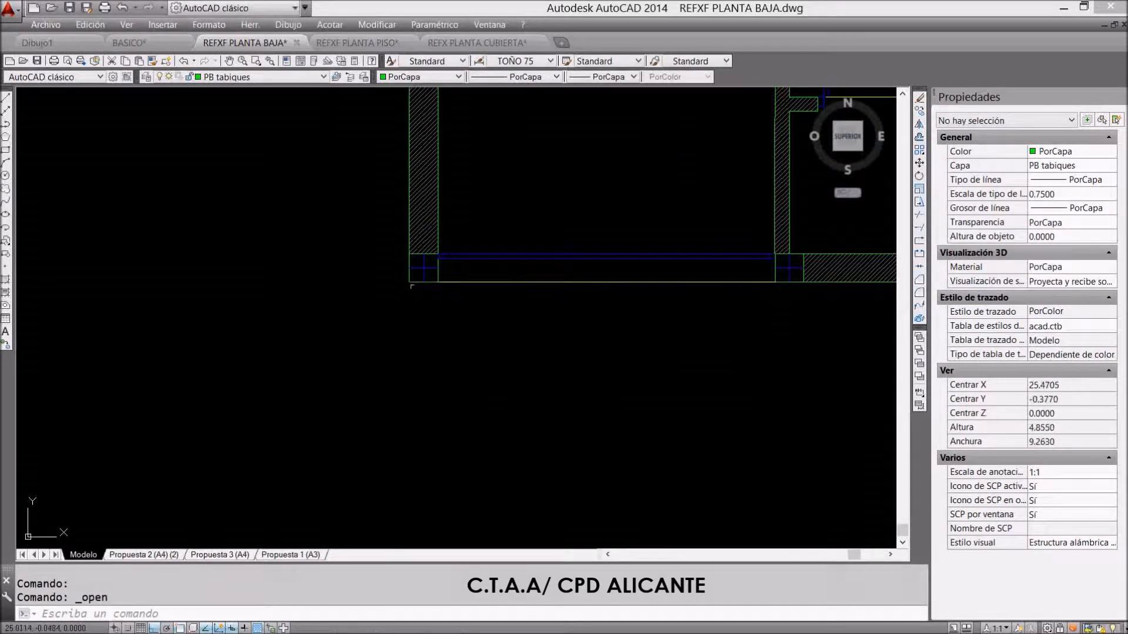
scroll(479, 276, "down", 8)
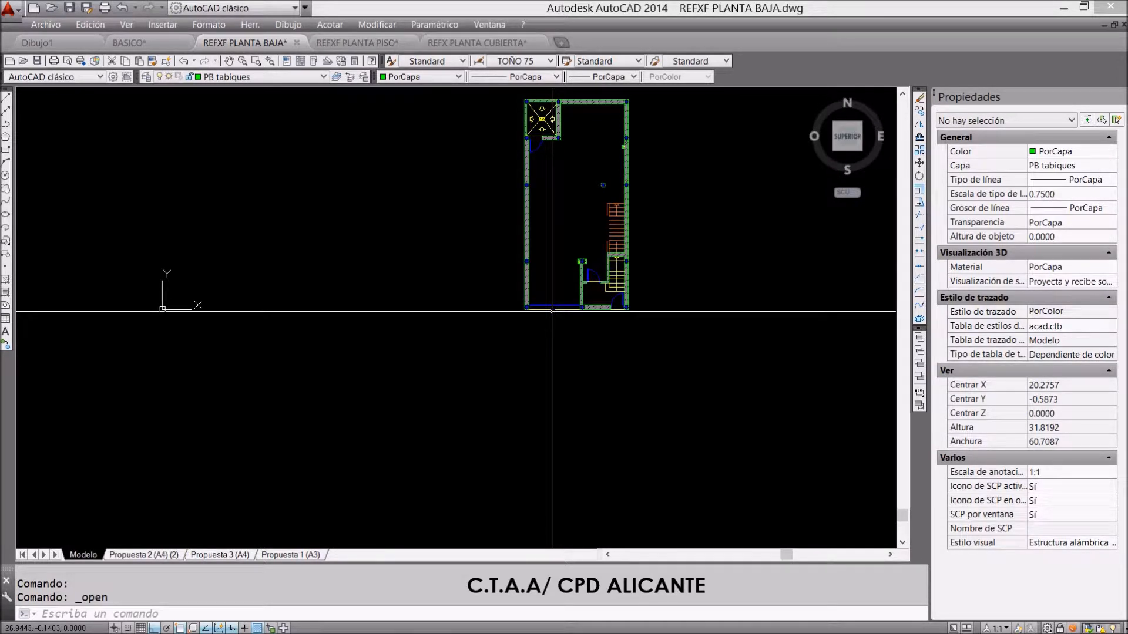
type("w")
key("Escape")
type("l")
key("Return")
left_click(182, 404)
key("Escape")
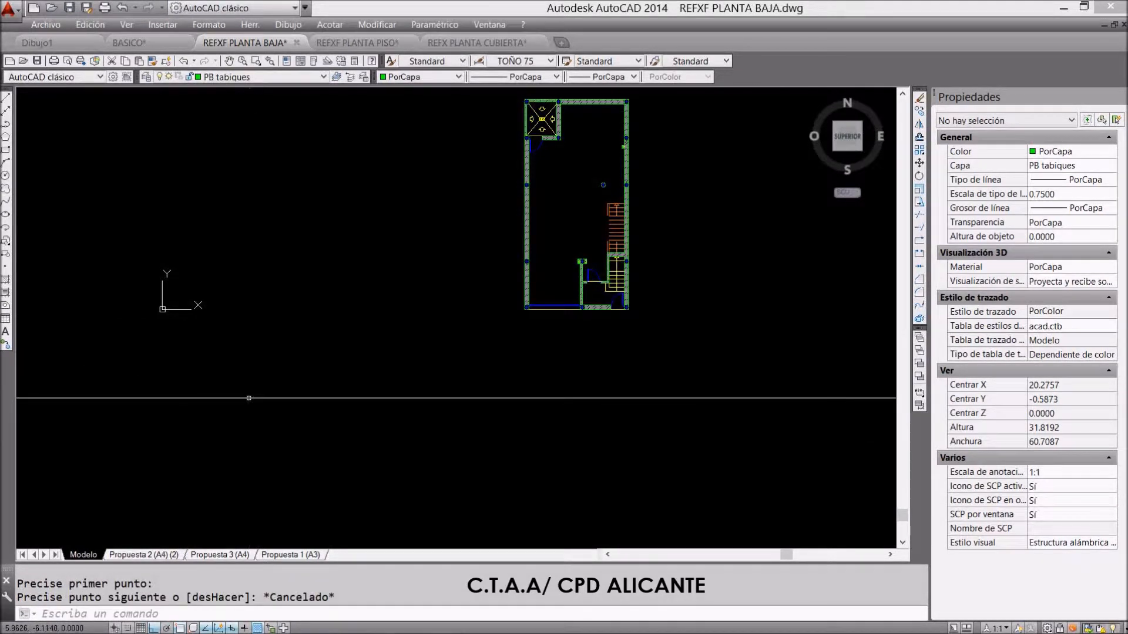
Draw a vertical line about 9.7 units long upward from the origin 0,0,0
type("l")
key("Return")
type("0")
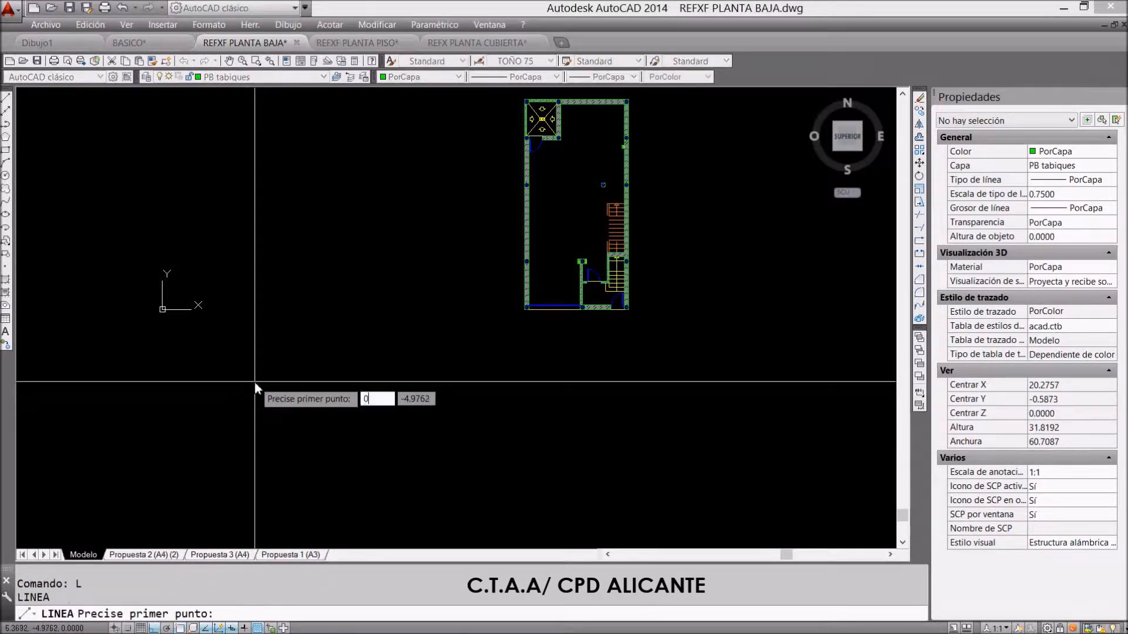
key("Return")
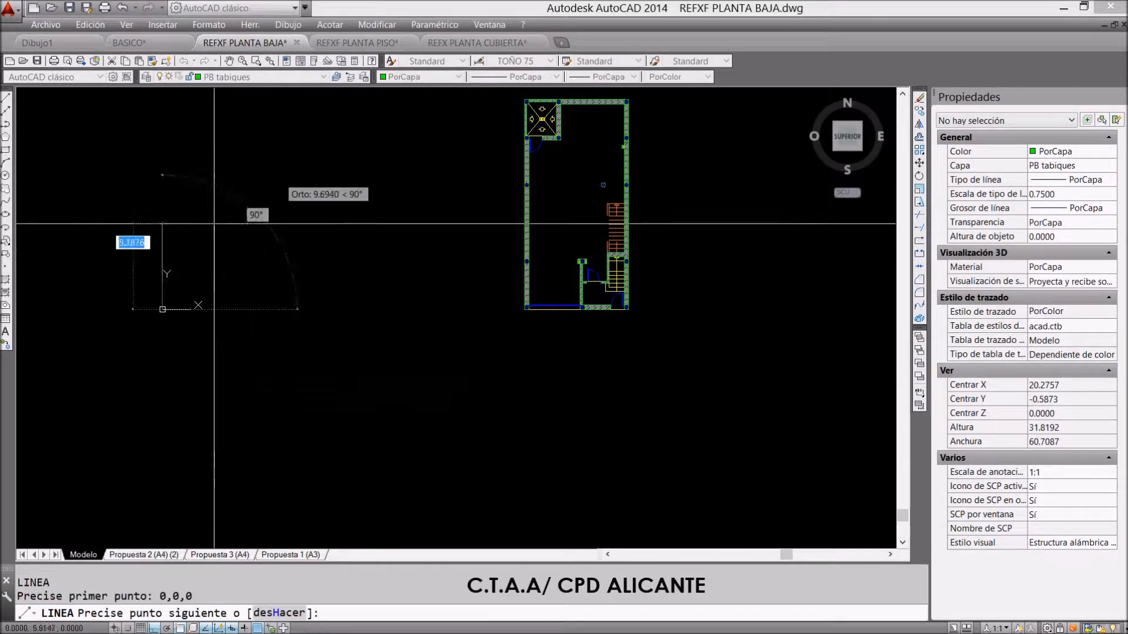
left_click(206, 169)
key("Return")
scroll(584, 401, "down", 2)
key("Escape")
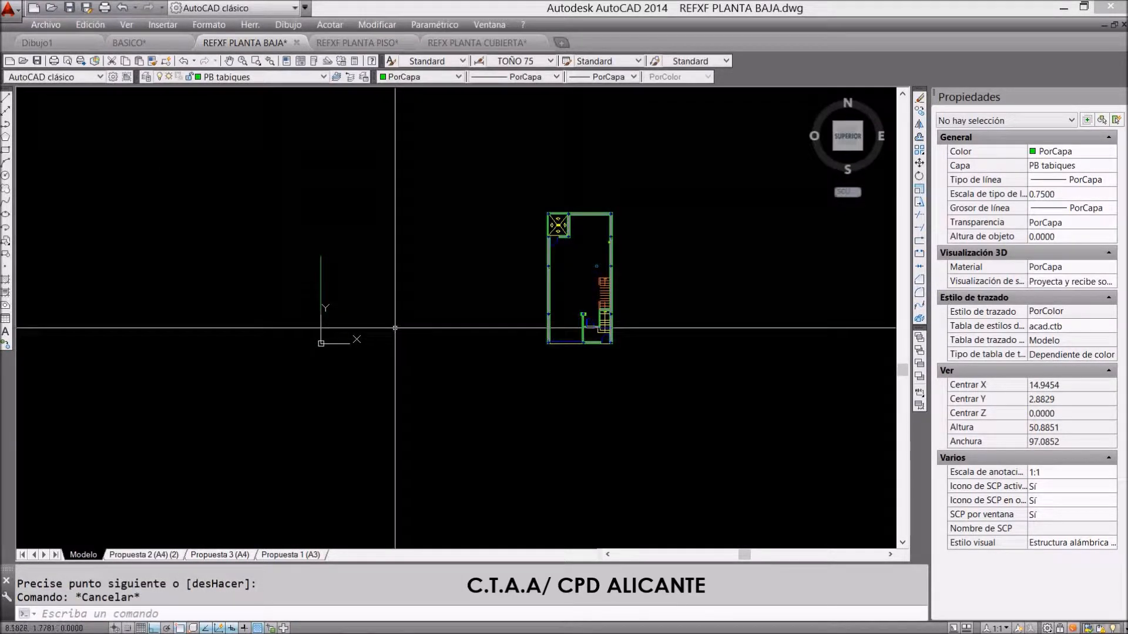
Draw a horizontal line about 13 units long from the origin towards negative X
type("l")
key("Return")
left_click(321, 343)
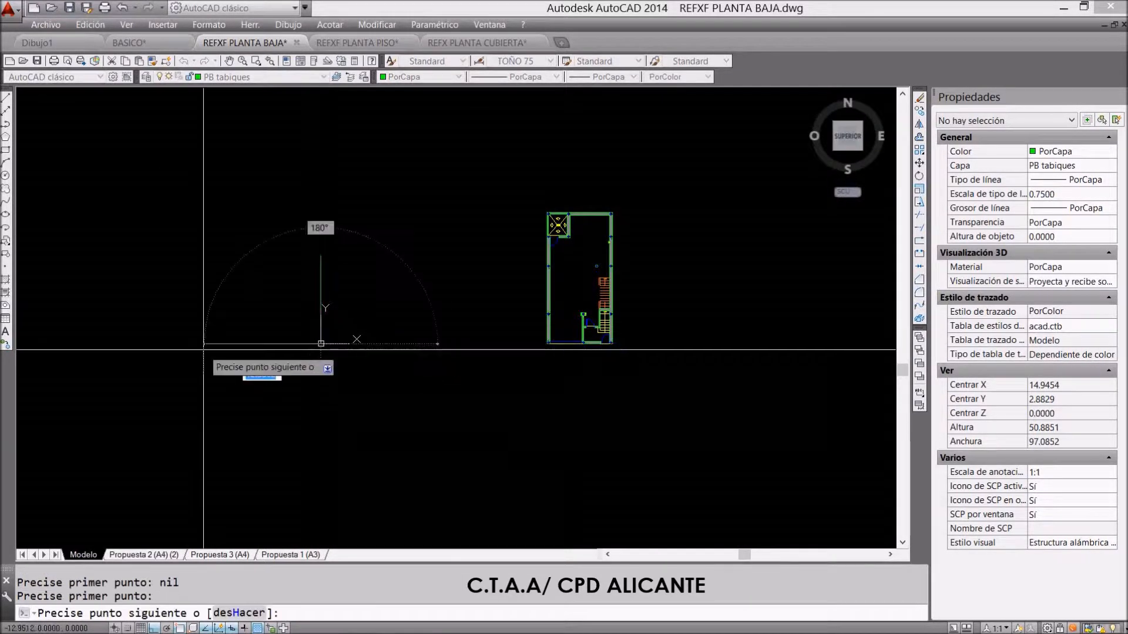
left_click(205, 344)
key("Return")
key("Escape")
Delete the vertical line that starts at the origin
type("d")
key("Return")
left_click(333, 287)
left_click(313, 258)
scroll(454, 318, "up", 2)
Move the whole ground-floor plan from its lower-left column corner to the end of the guide line at the origin
type("d")
key("Escape")
key("Escape")
type("d")
key("Return")
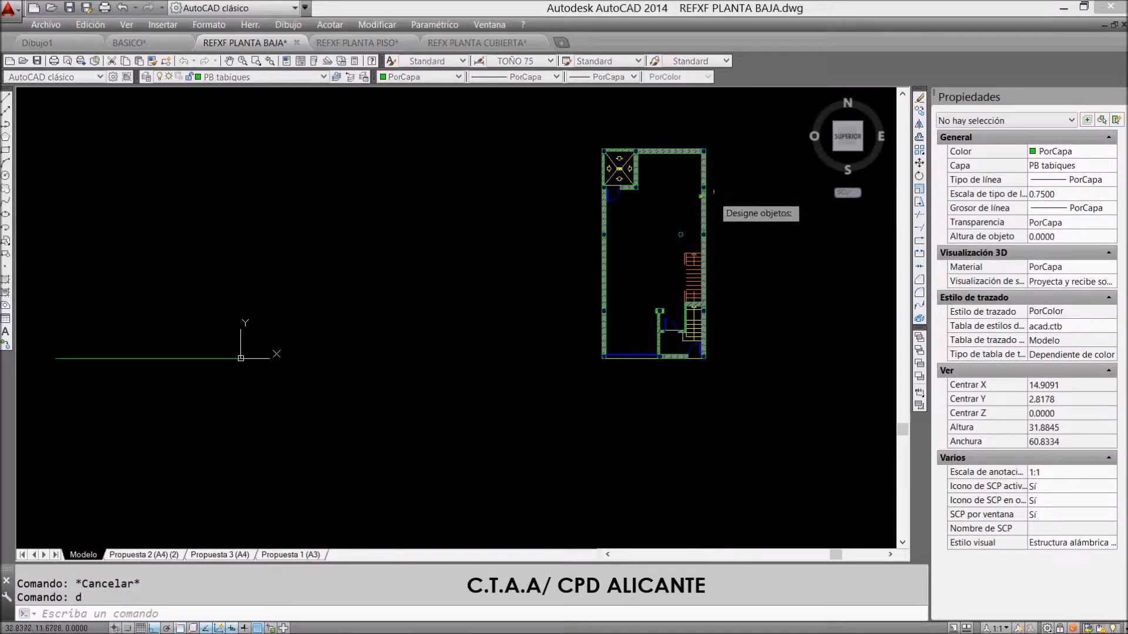
left_click(741, 115)
left_click(595, 353)
scroll(596, 353, "up", 8)
key("Return")
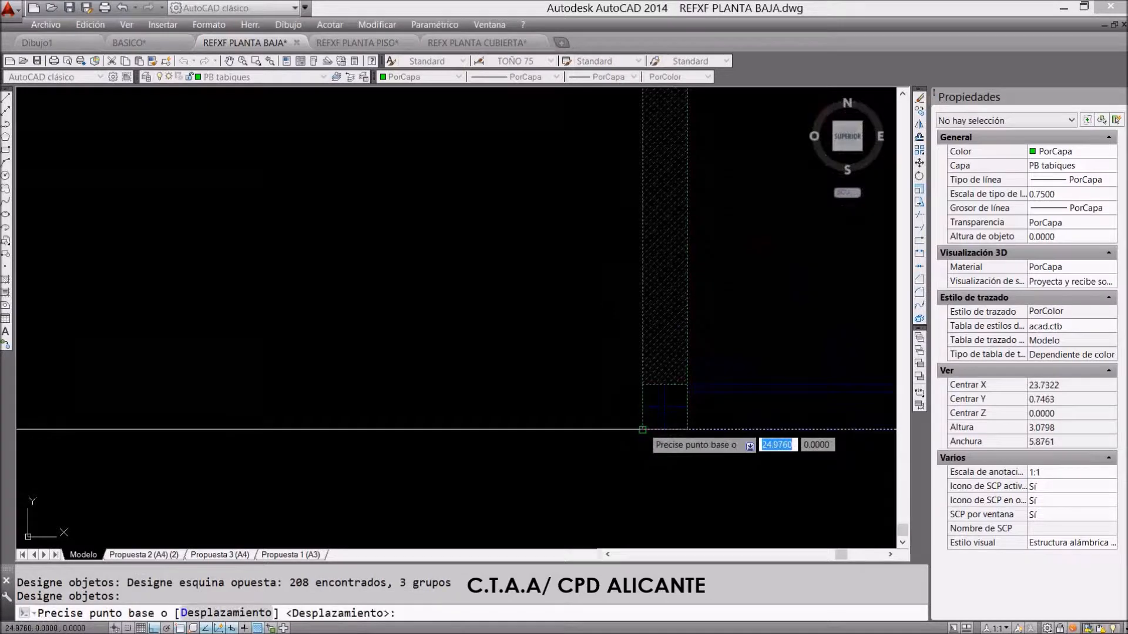
left_click(642, 428)
scroll(688, 364, "down", 6)
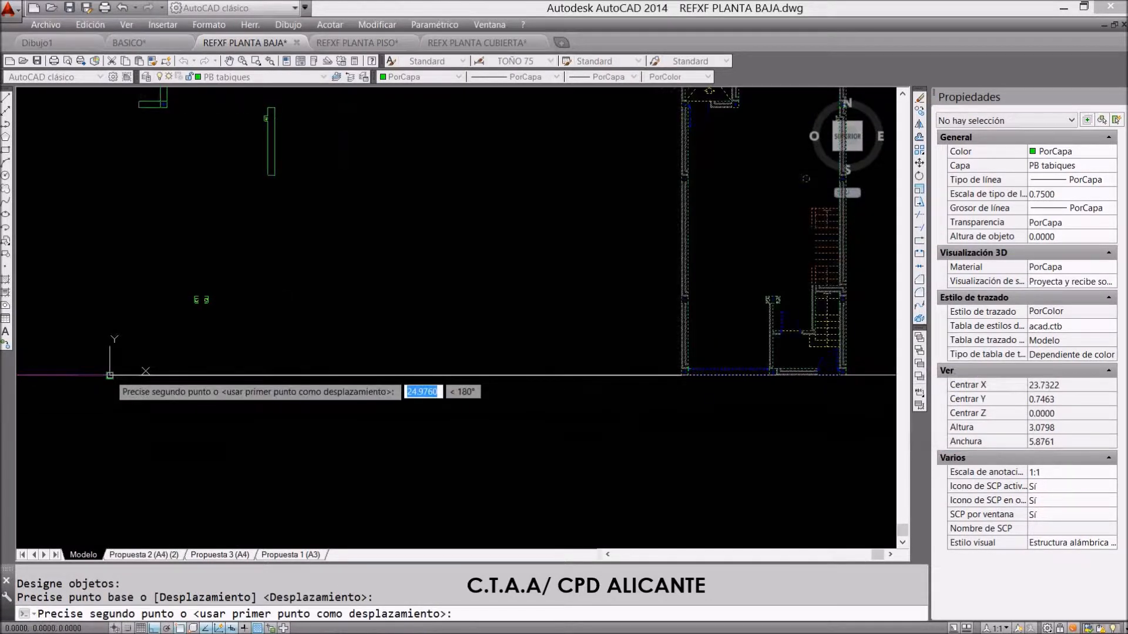
left_click(110, 375)
Delete the horizontal guide line that ends at the origin and save the REFXF PLANTA BAJA drawing
scroll(413, 372, "up", 3)
scroll(479, 324, "up", 10)
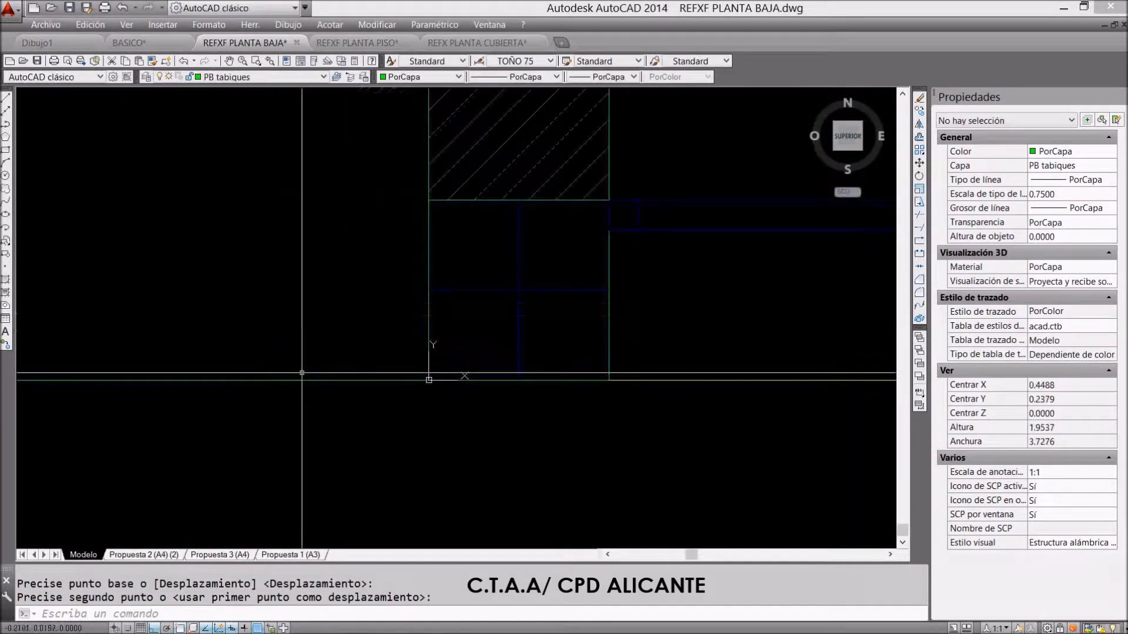
type("b")
key("Return")
left_click(359, 342)
left_click(337, 390)
key("Return")
scroll(337, 390, "down", 15)
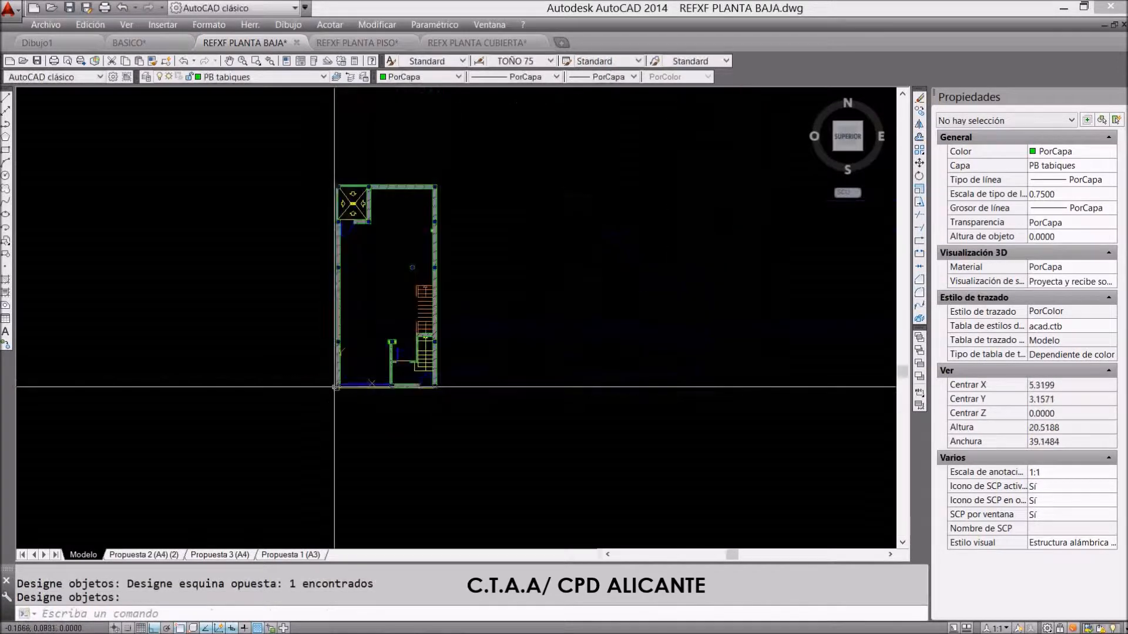
left_click(46, 24)
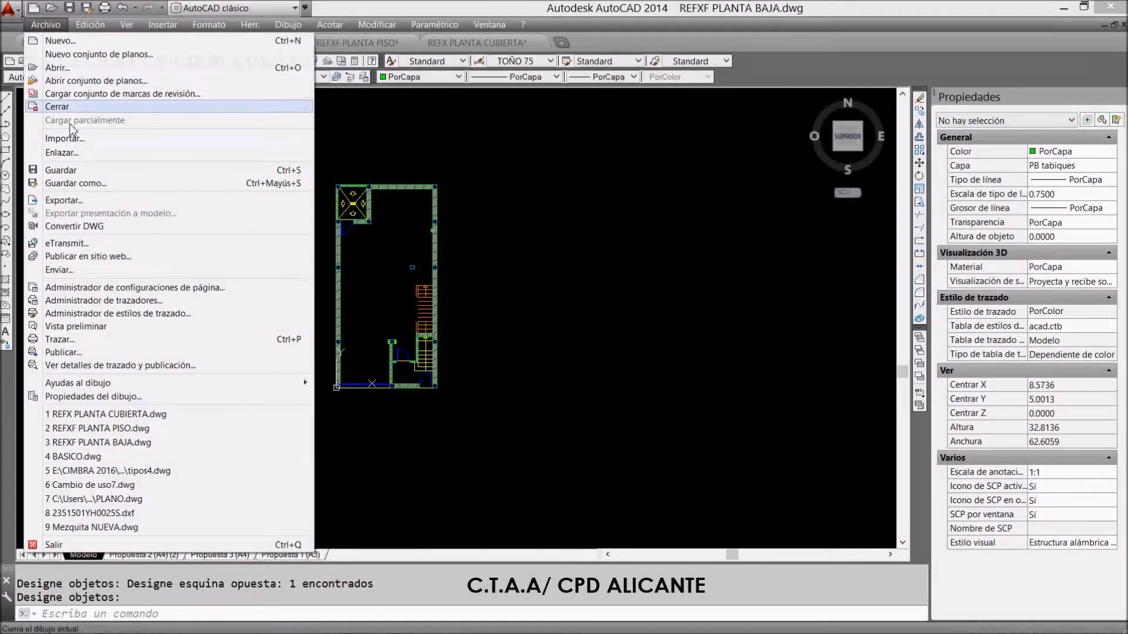
left_click(58, 174)
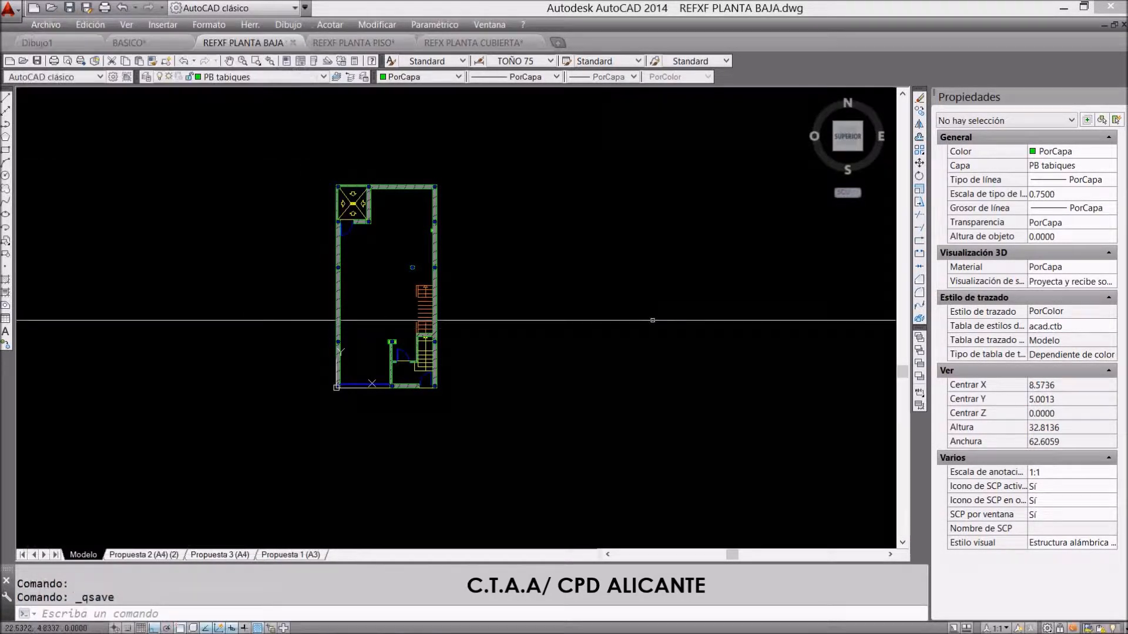
In the REFXF PLANTA PISO drawing, draw a horizontal line about 65 units long from 0,0,0 towards negative X
left_click(343, 45)
scroll(453, 297, "down", 8)
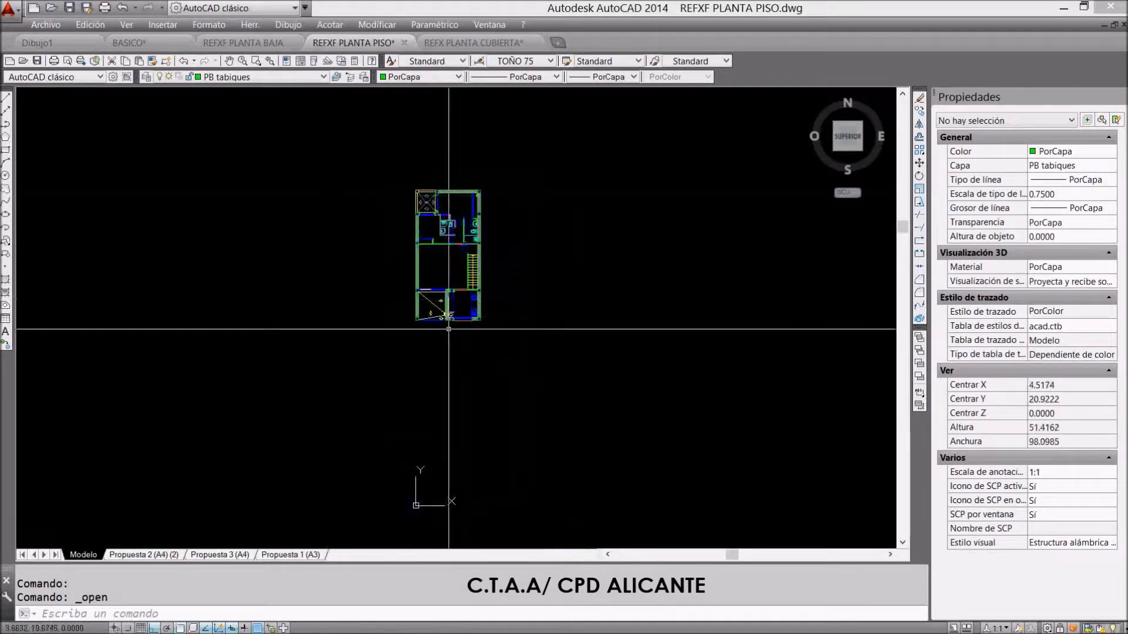
scroll(469, 411, "down", 2)
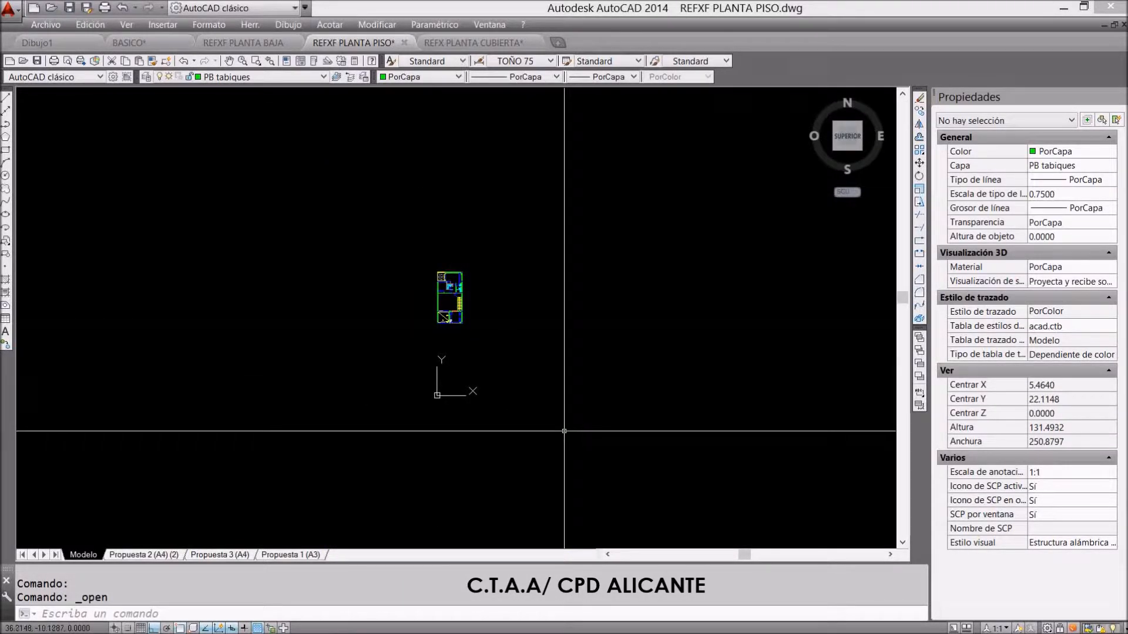
type("linea")
key("Return")
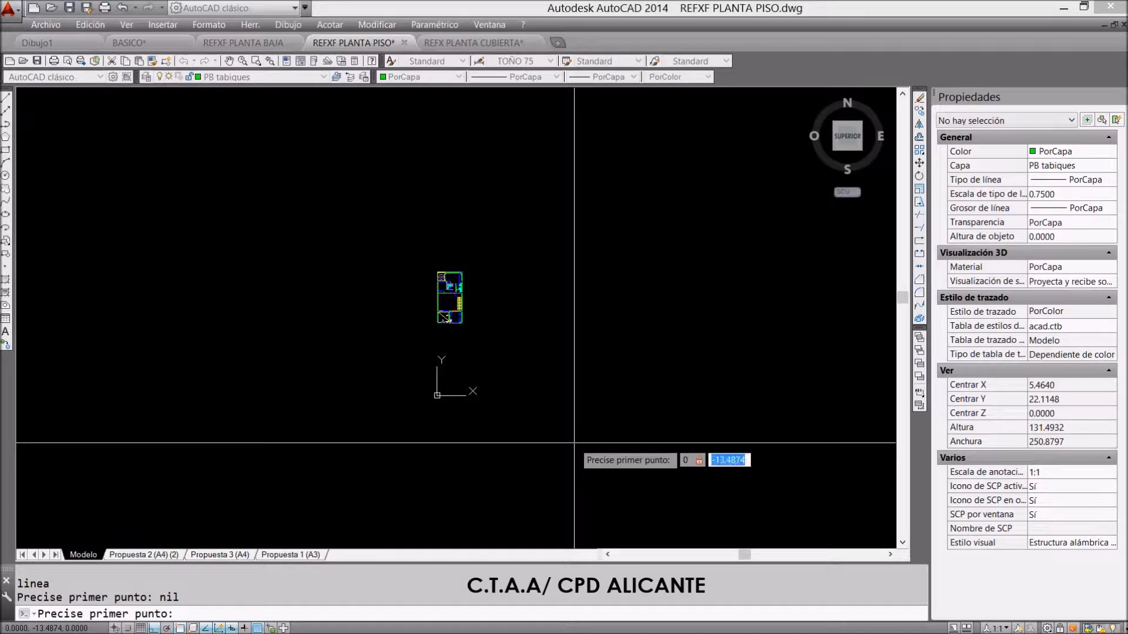
type("0,0,0")
key("Return")
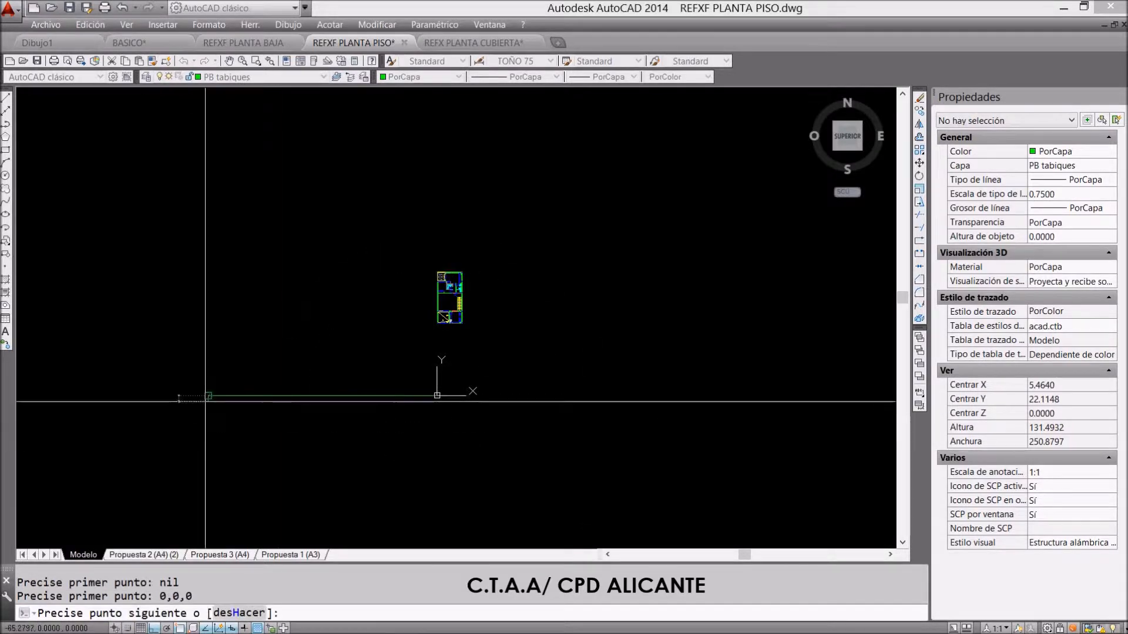
left_click(209, 396)
scroll(425, 371, "up", 2)
key("Escape")
Move the entire upper-floor plan so its lower-left corner lands on the guide line's end at the origin
type("desplaza")
key("Return")
left_click(518, 189)
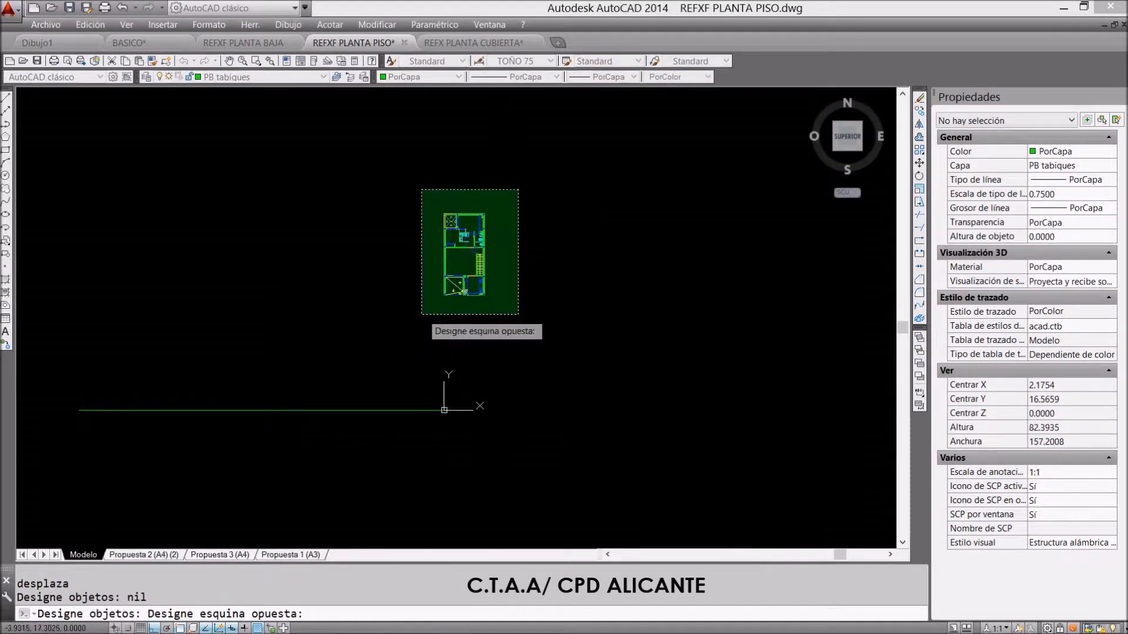
left_click(422, 338)
scroll(529, 274, "up", 10)
scroll(529, 274, "up", 4)
key("Return")
left_click(454, 293)
scroll(473, 201, "down", 14)
scroll(471, 271, "up", 8)
left_click(486, 297)
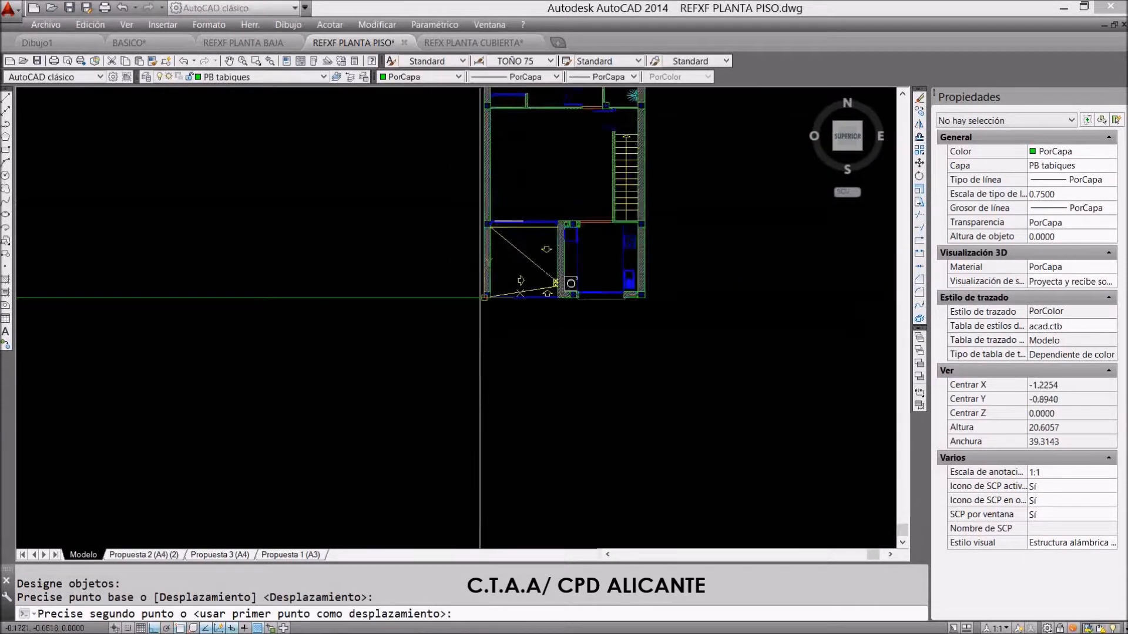
Erase the horizontal guide line beside the upper-floor plan
scroll(457, 346, "down", 4)
key("Escape")
type("b")
key("Return")
left_click(421, 306)
left_click(393, 367)
key("Return")
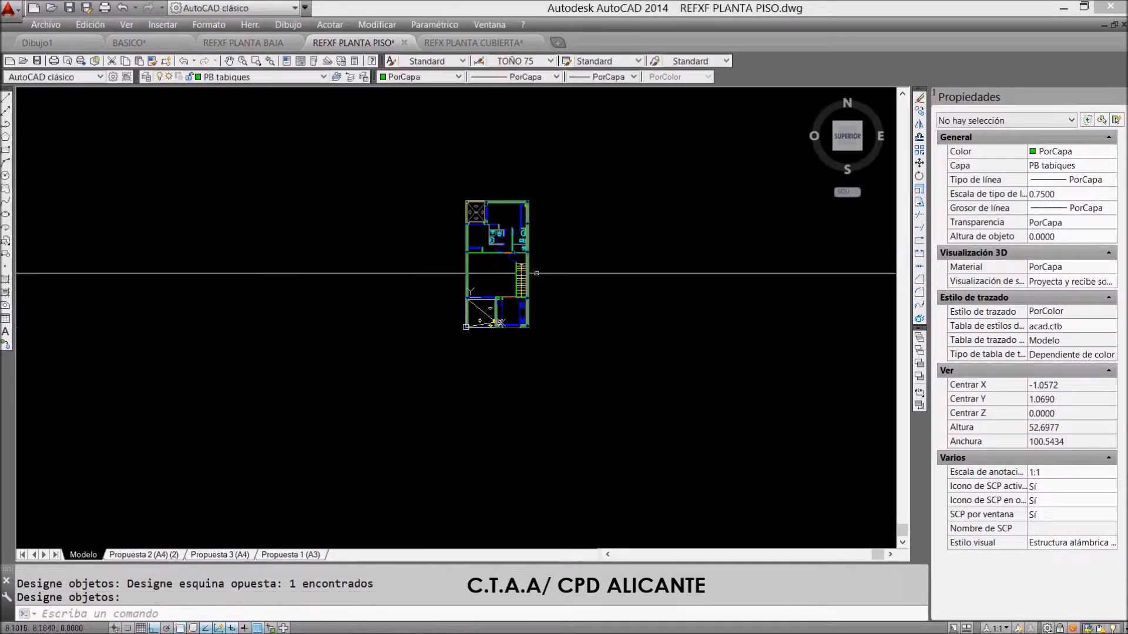
Save the upper-floor plan over the existing REFXF PLANTA PISO.dwg and switch to the REFX PLANTA CUBIERTA drawing
scroll(535, 272, "up", 4)
left_click(46, 25)
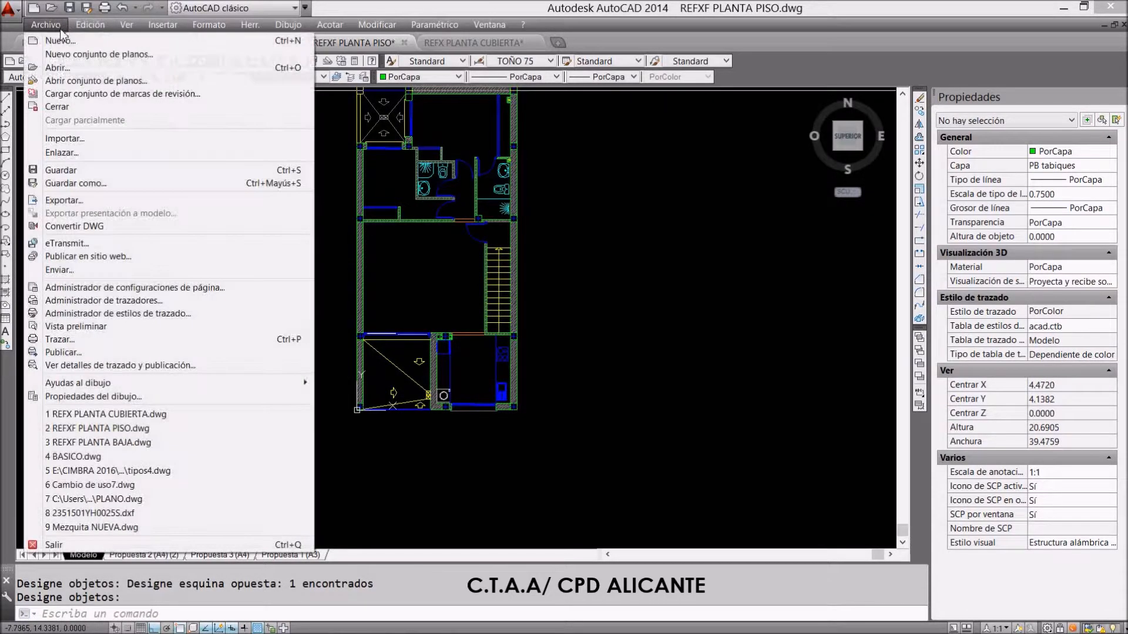
left_click(76, 183)
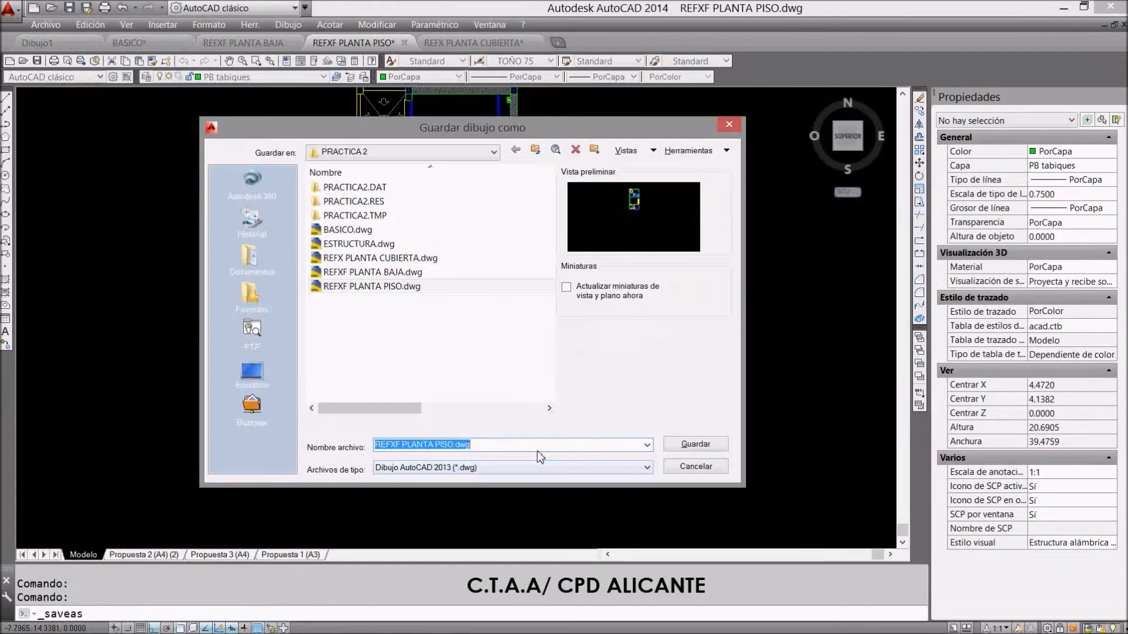
left_click(695, 447)
left_click(458, 347)
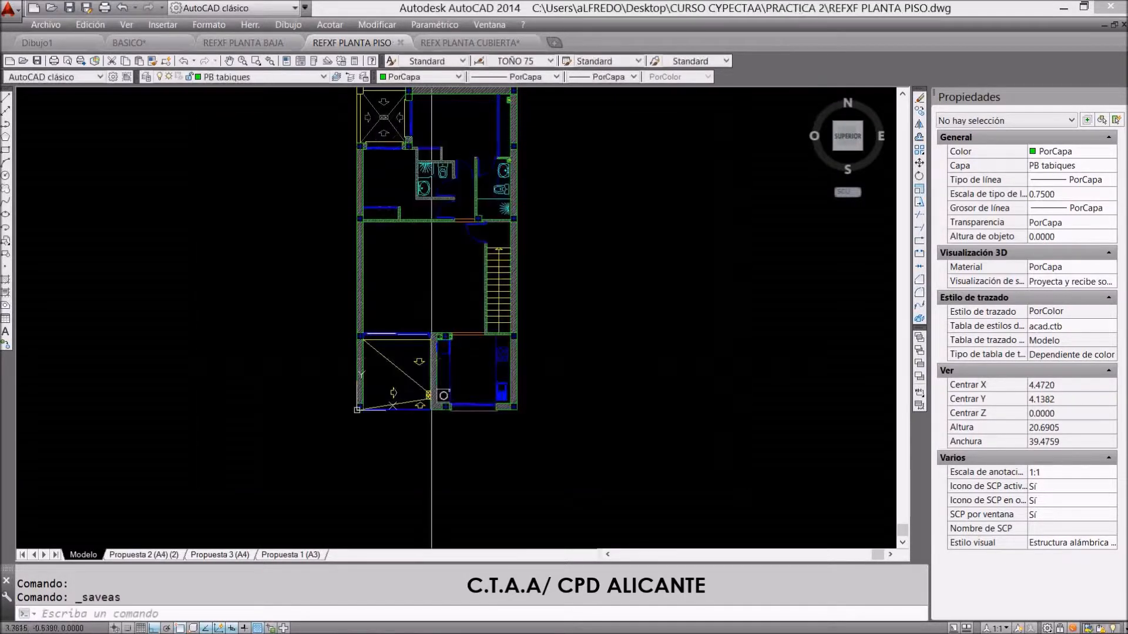
left_click(468, 43)
scroll(446, 244, "down", 4)
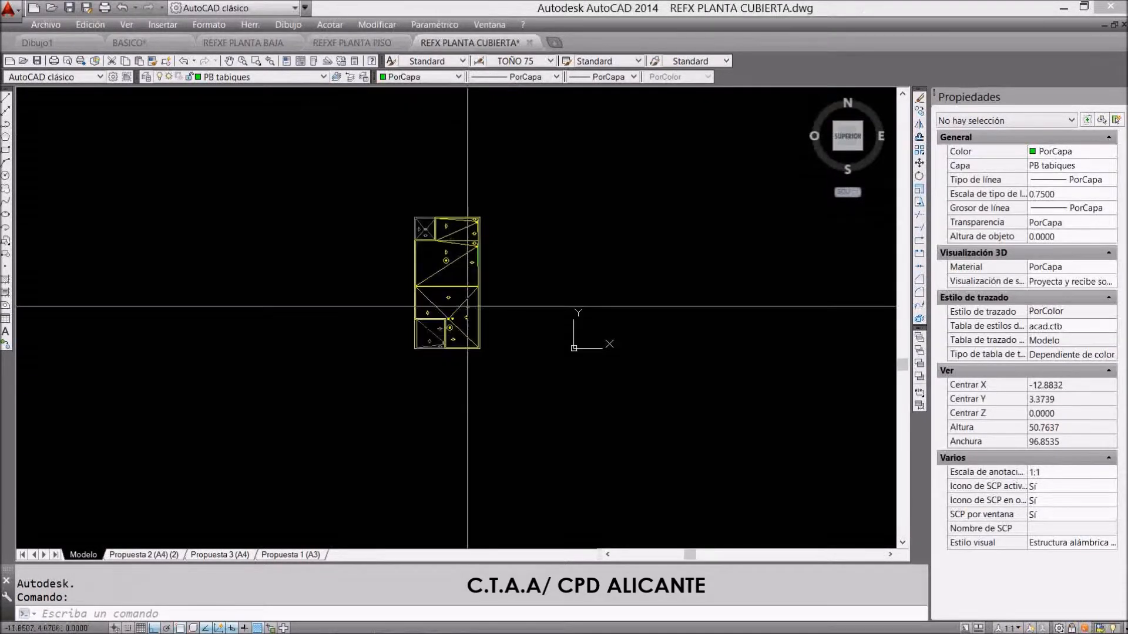
type("l")
key("space")
left_click(576, 434)
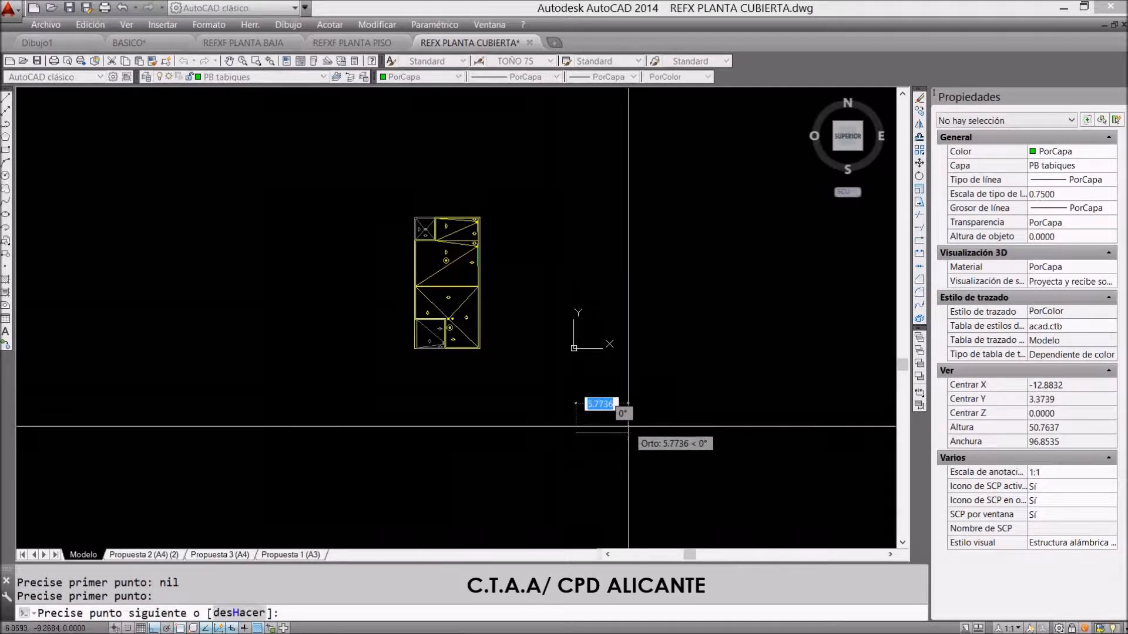
type("0")
key("Tab")
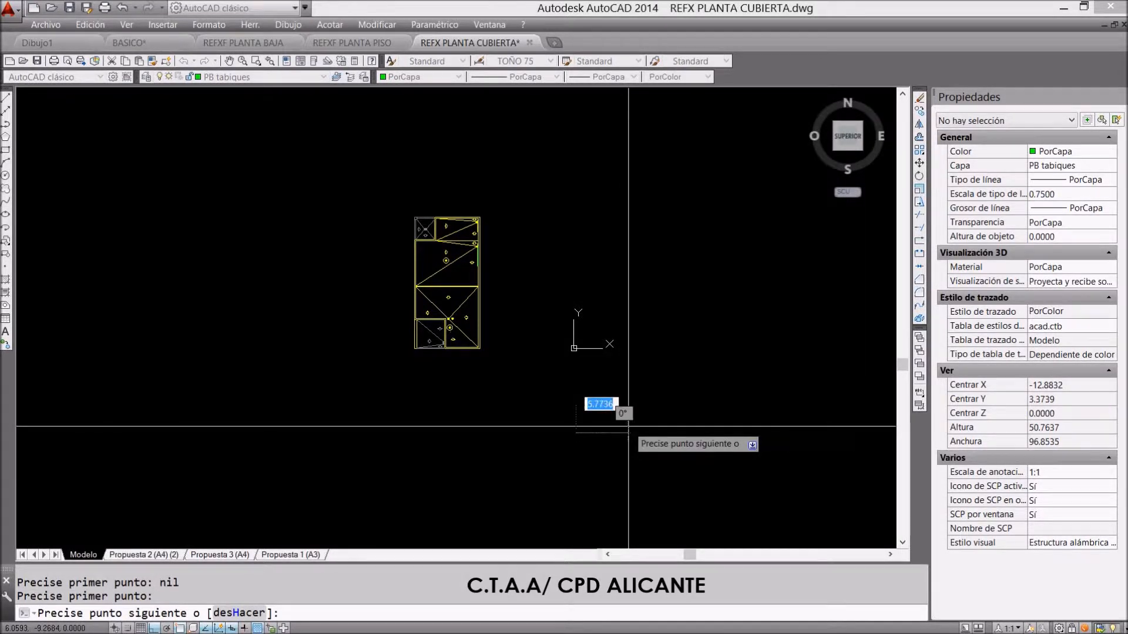
key("Return")
key("Escape")
key("Escape")
Draw a short horizontal line from 0,0,0 towards negative X in the roof plan drawing
type("l")
key("space")
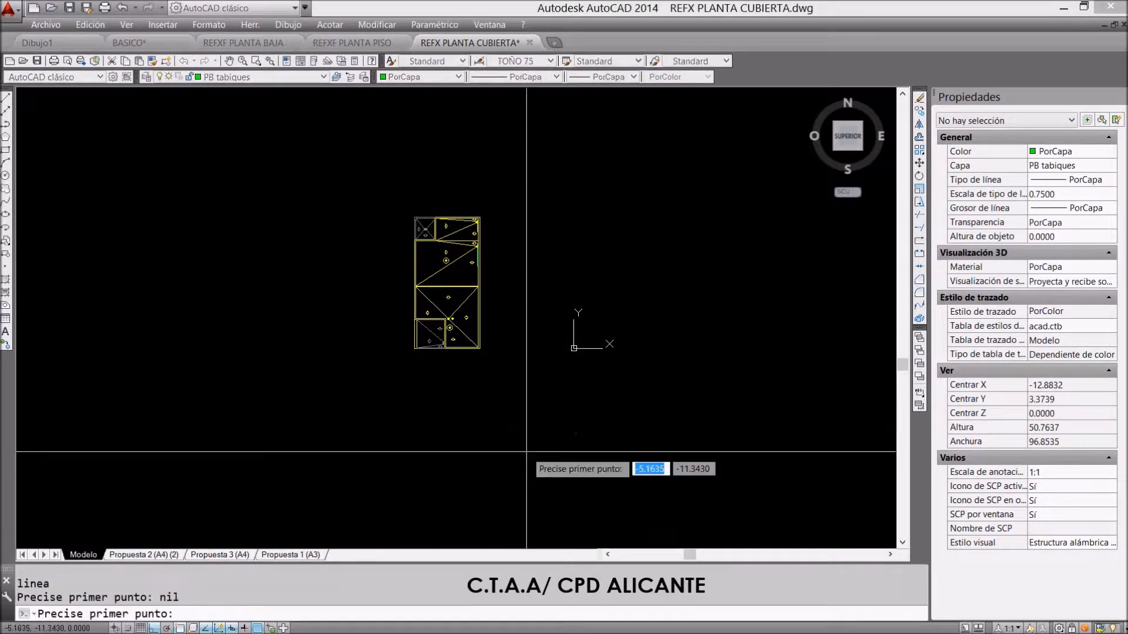
type("0,0,0")
key("Return")
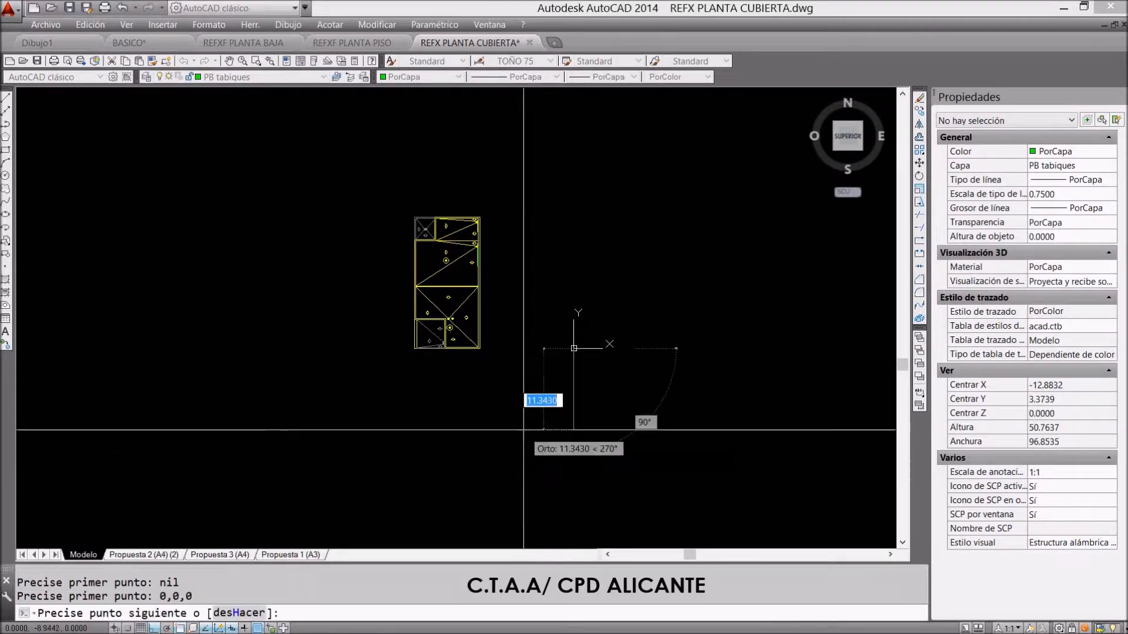
key("Escape")
Move the complete roof plan from its lower-left corner to the end of the short guide line at the origin
type("desplaza")
key("Return")
left_click_drag(501, 202, 359, 375)
scroll(397, 351, "up", 6)
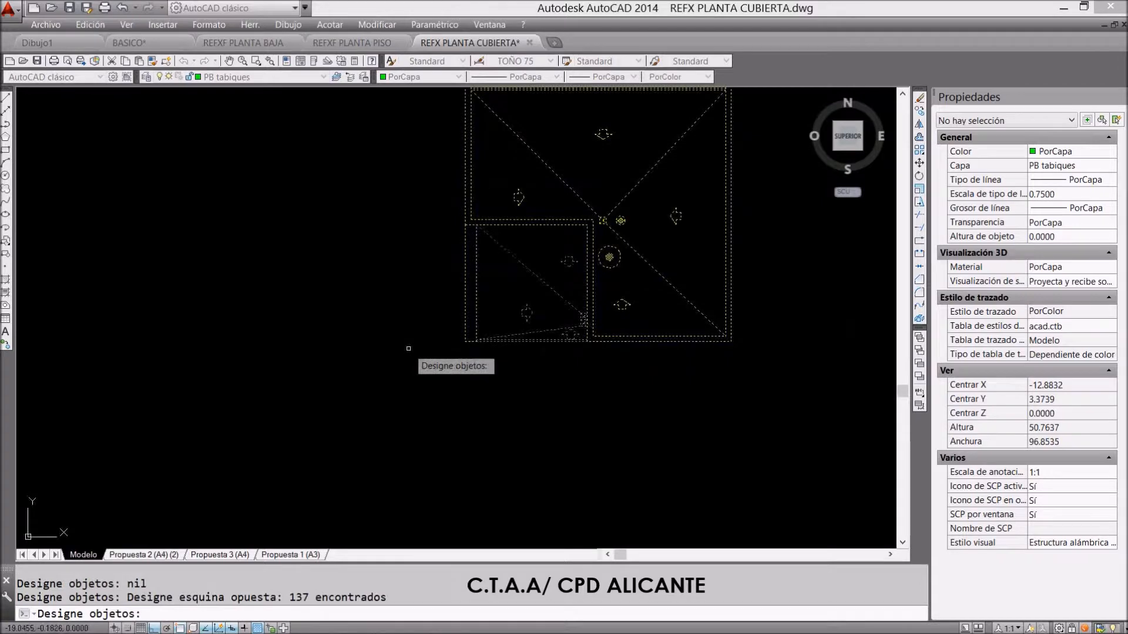
key("Return")
left_click(464, 341)
scroll(321, 367, "down", 4)
scroll(639, 373, "up", 5)
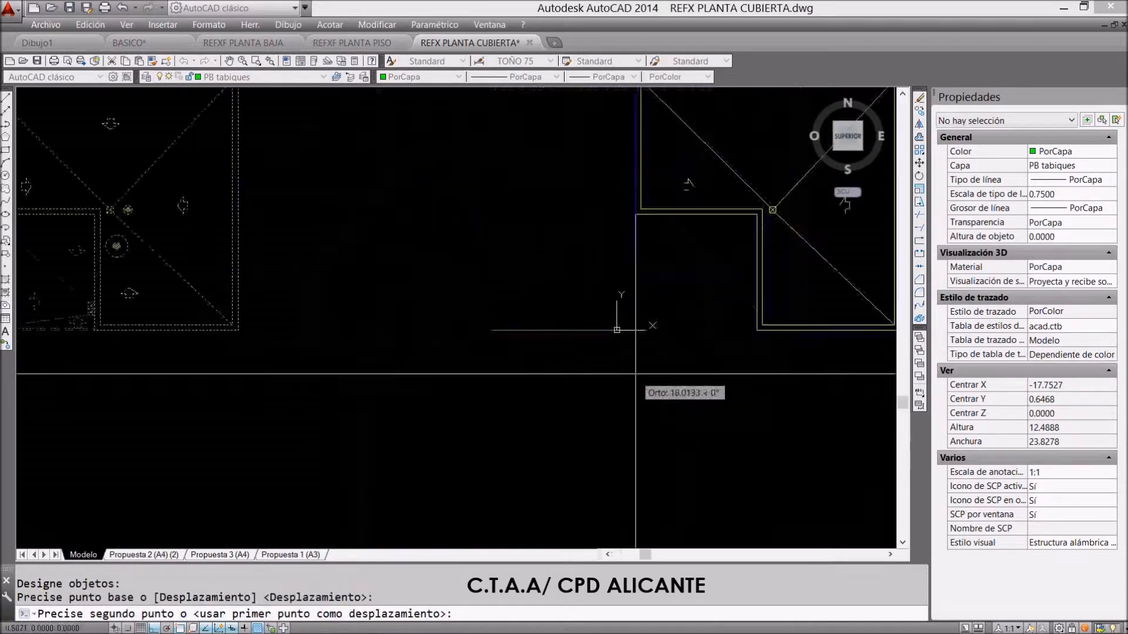
left_click(614, 329)
Erase the short horizontal guide line beside the roof plan
scroll(481, 386, "down", 2)
key("Escape")
type("b")
key("Return")
left_click_drag(536, 316, 501, 378)
key("Return")
scroll(179, 415, "down", 2)
scroll(181, 415, "down", 2)
scroll(291, 295, "up", 2)
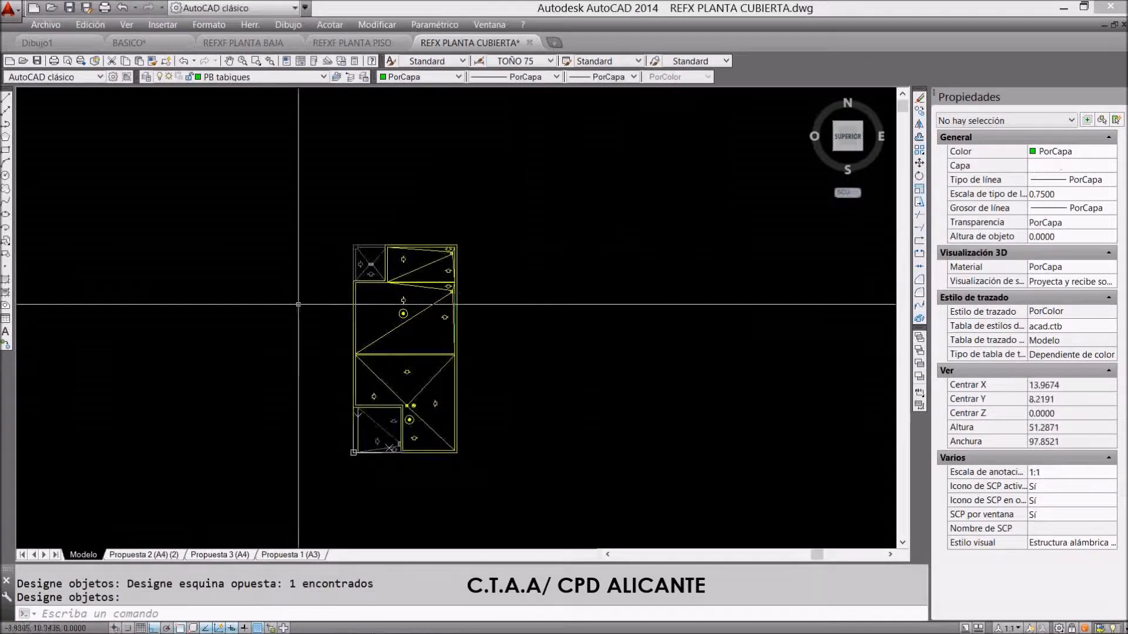
Save the roof plan over the existing REFX PLANTA CUBIERTA.dwg and inspect its lower-left corner at the origin
left_click(45, 24)
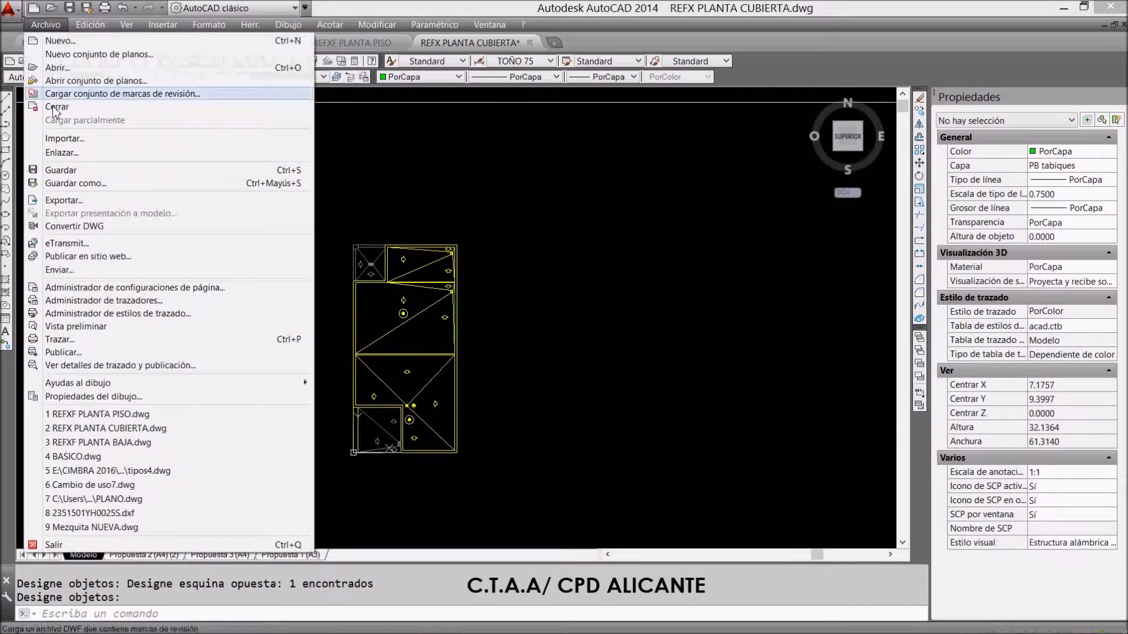
left_click(65, 182)
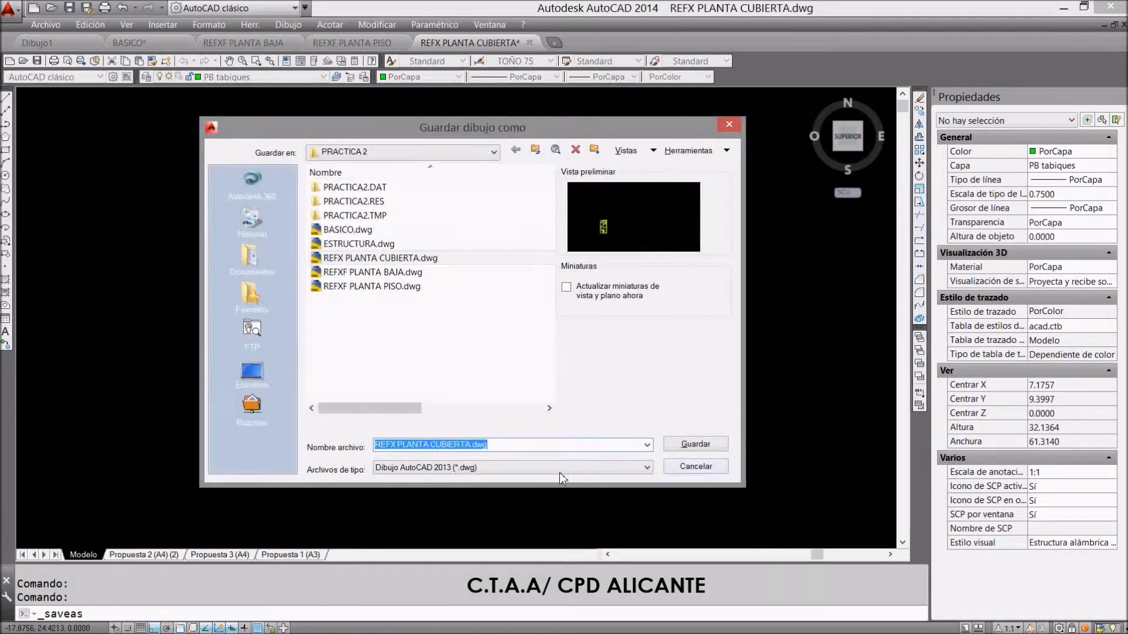
left_click(696, 444)
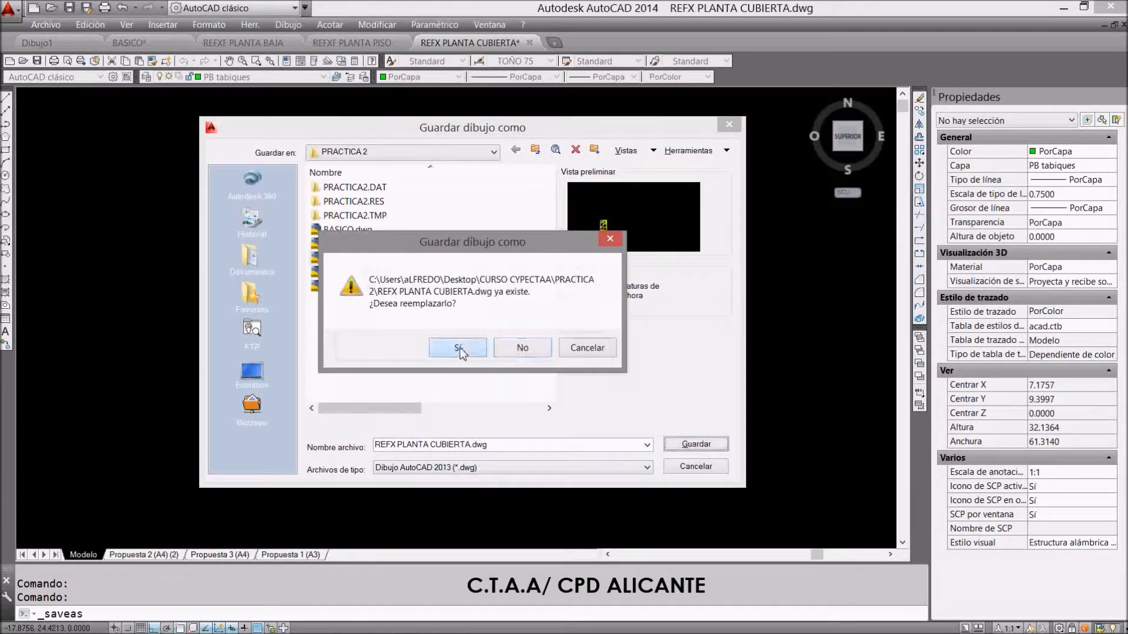
left_click(459, 349)
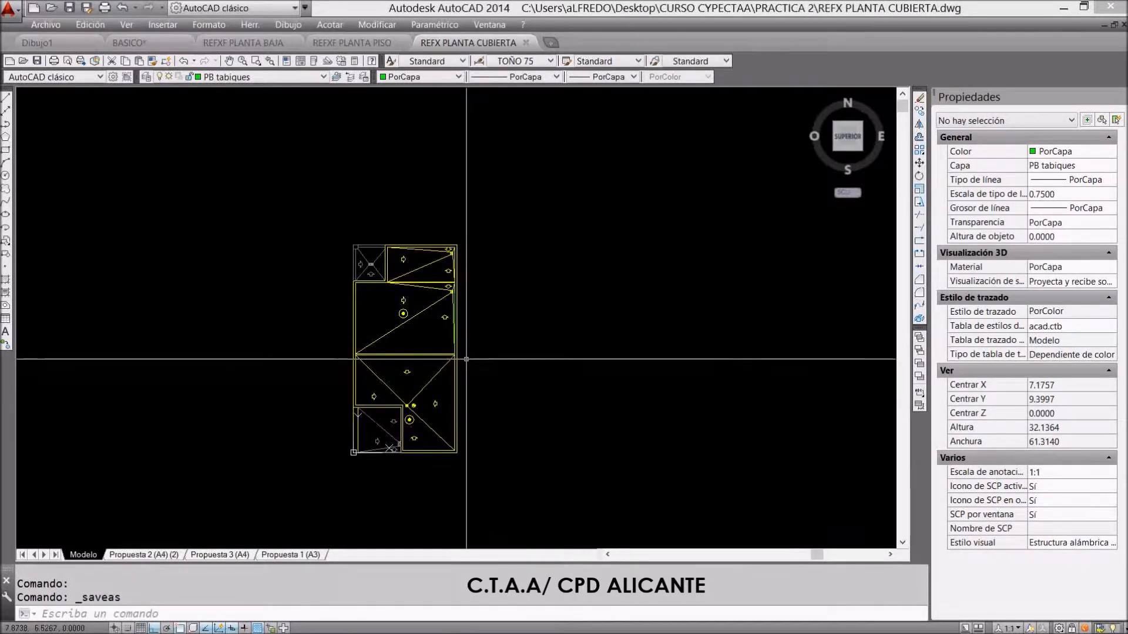
scroll(348, 467, "up", 2)
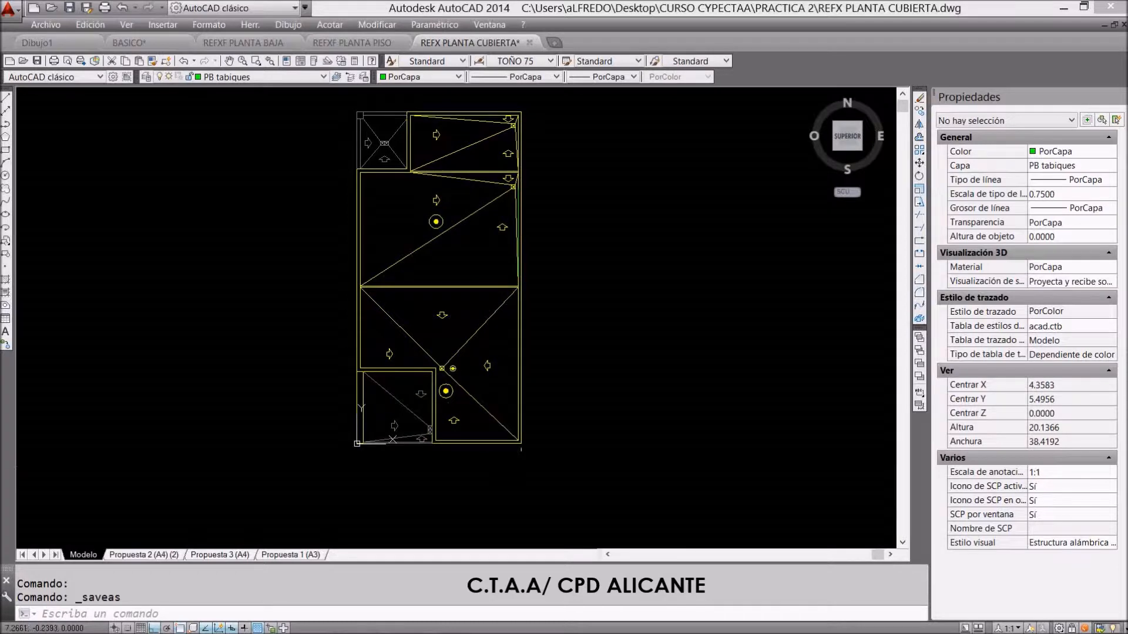
scroll(367, 461, "up", 4)
scroll(371, 406, "down", 3)
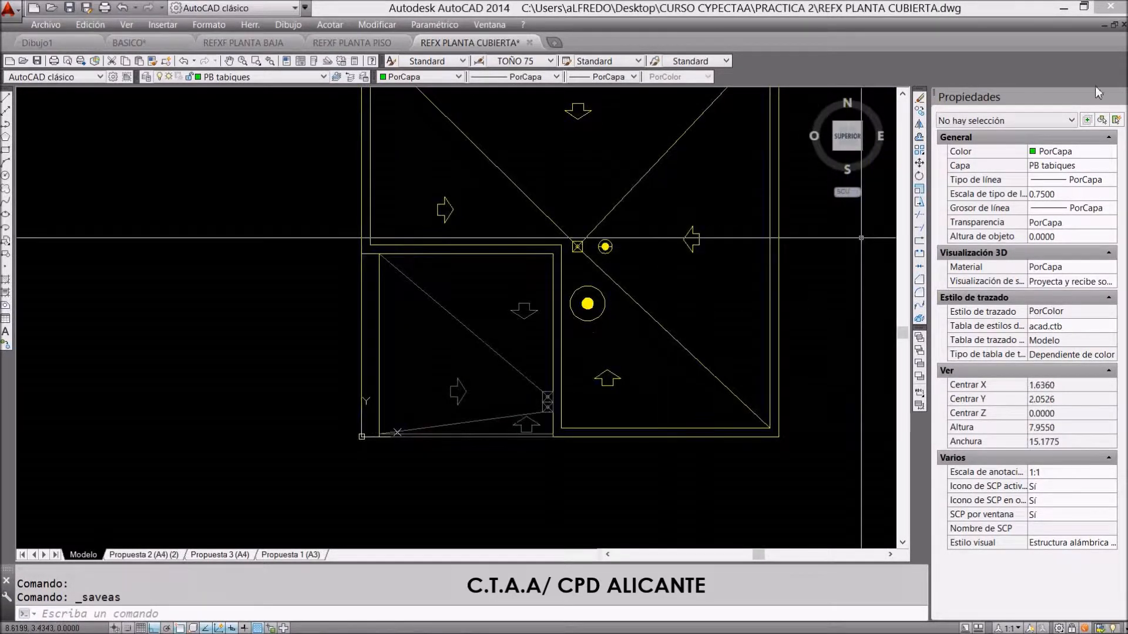
Switch to the PRACTICA2 job in CYPECAD and examine its coordinate origin
left_click(1063, 11)
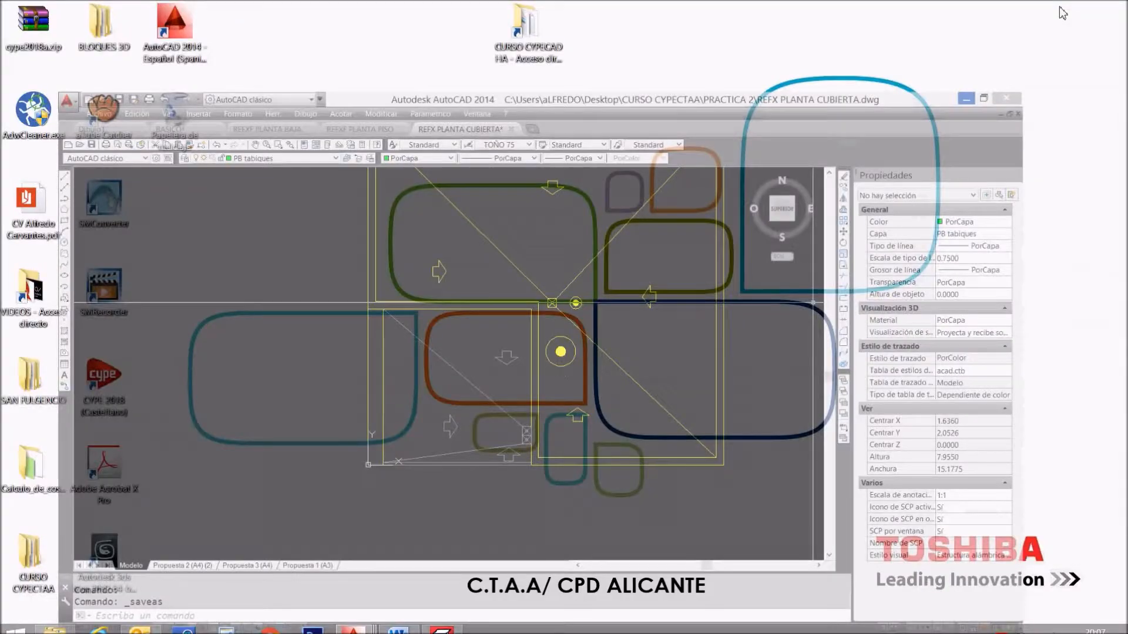
left_click(448, 626)
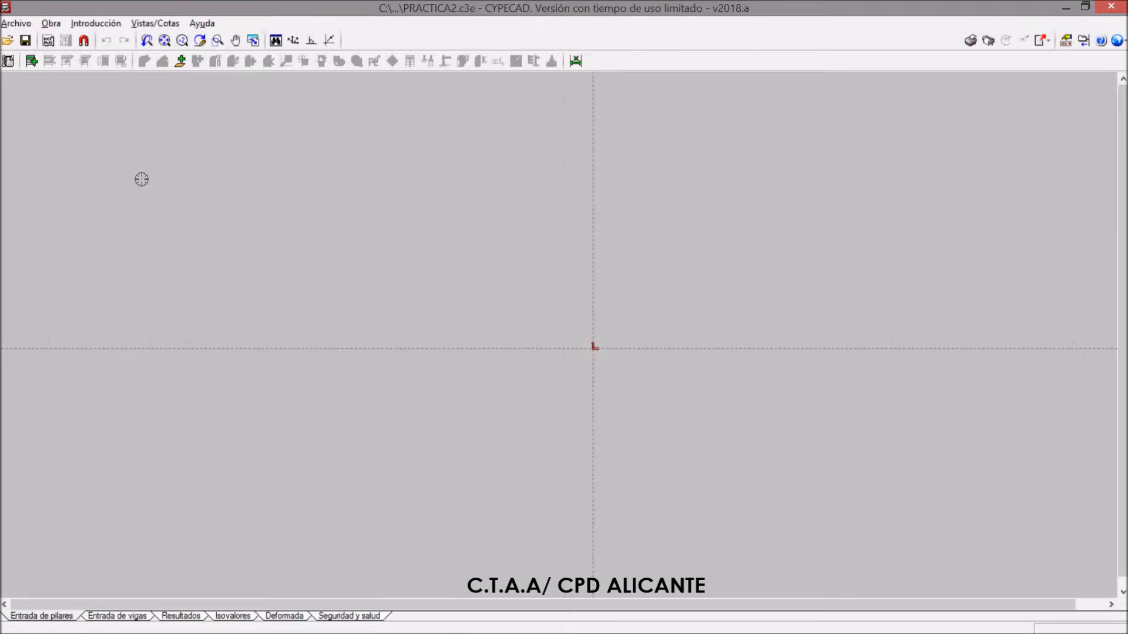
scroll(608, 341, "up", 4)
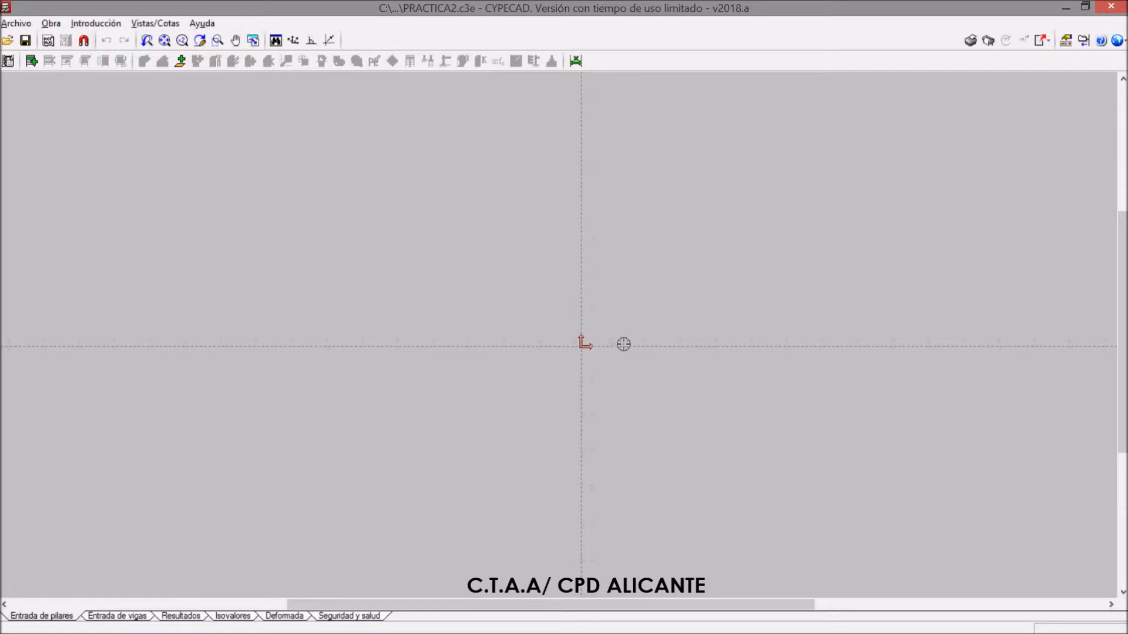
scroll(610, 353, "up", 2)
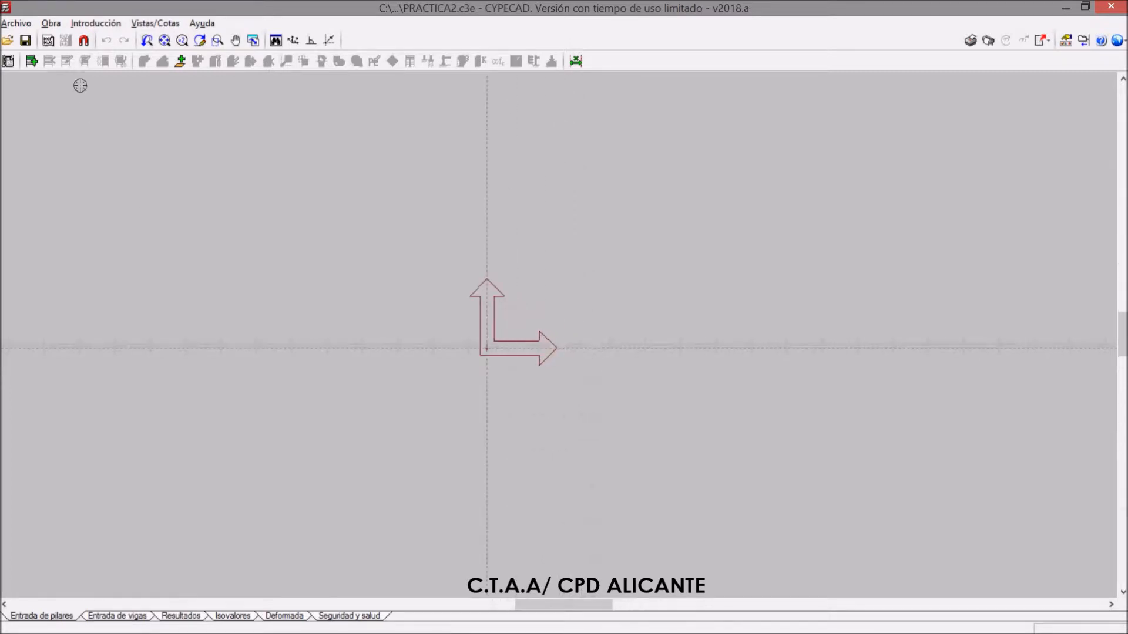
Import REFXF PLANTA BAJA.dwg as a template from the desktop folder CURSO CYPECTAA\PRACTICA 2
left_click(49, 41)
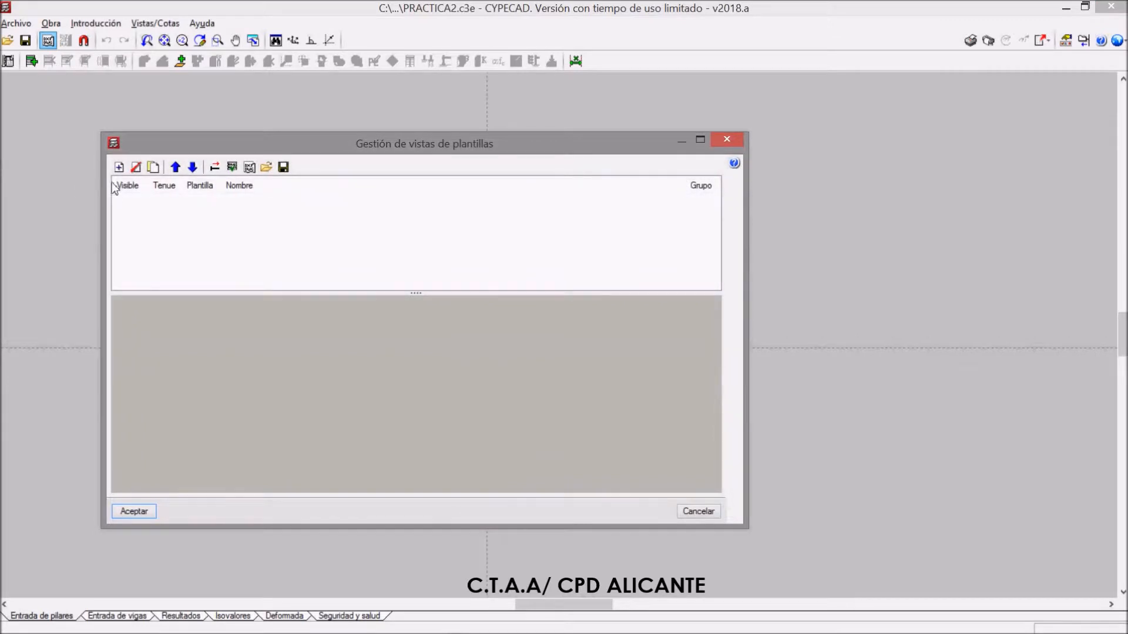
left_click(120, 169)
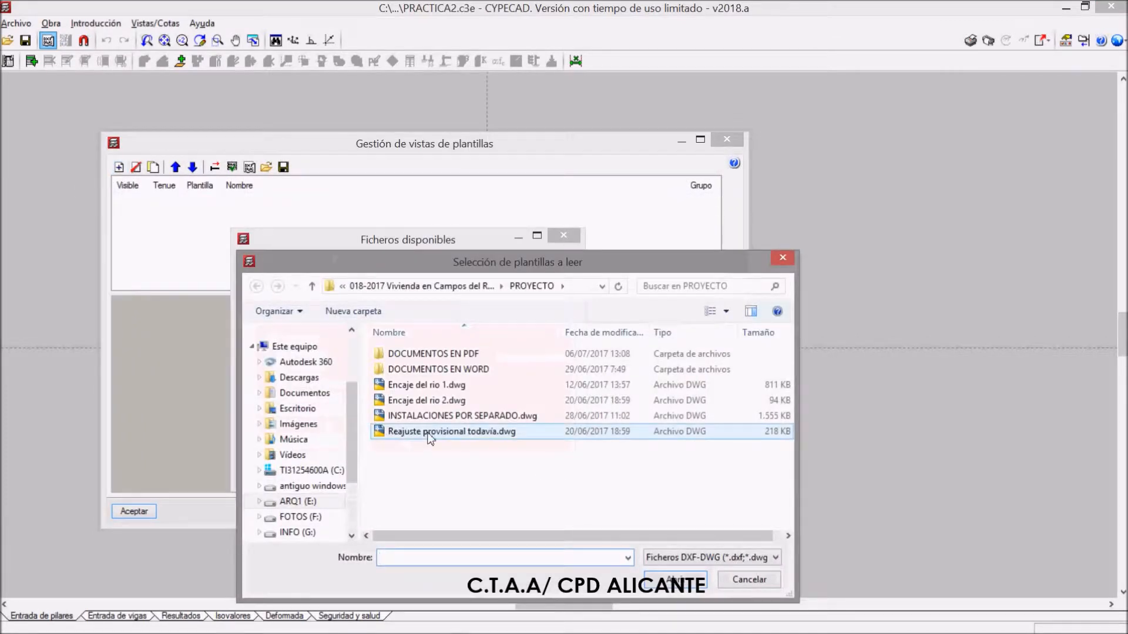
left_click(602, 286)
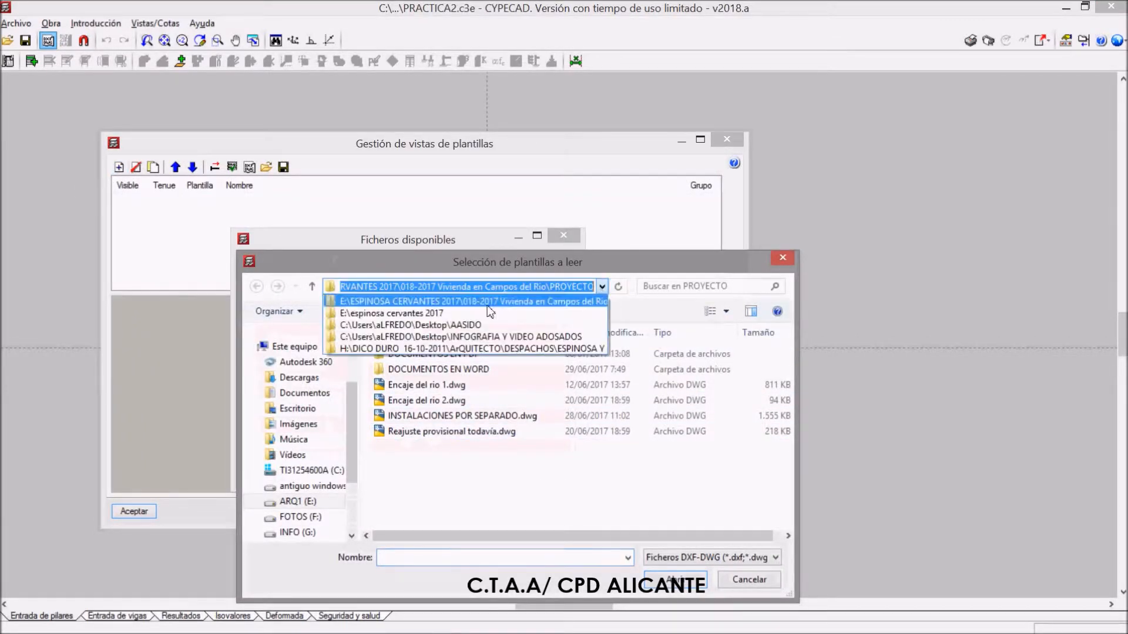
left_click(349, 423)
left_click_drag(353, 405, 355, 354)
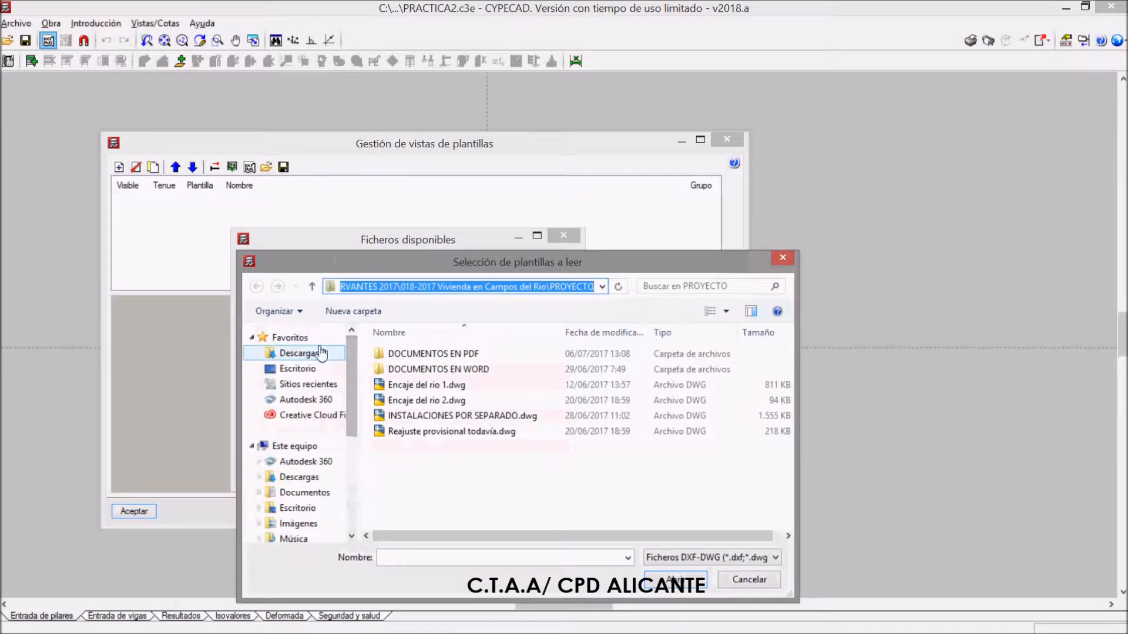
left_click(311, 373)
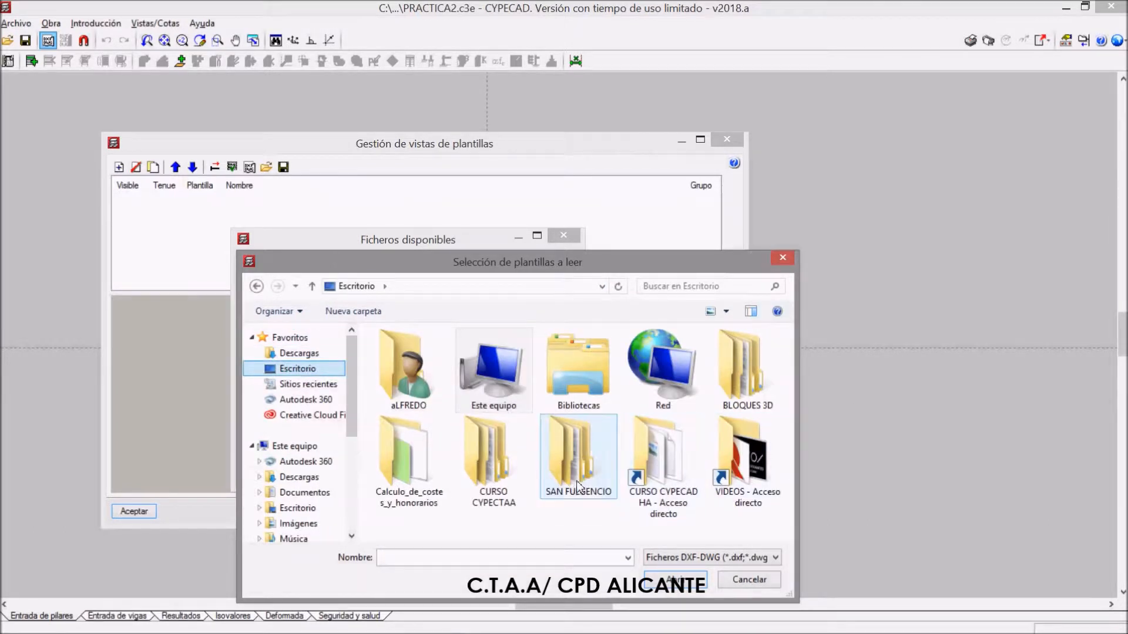
double_click(494, 470)
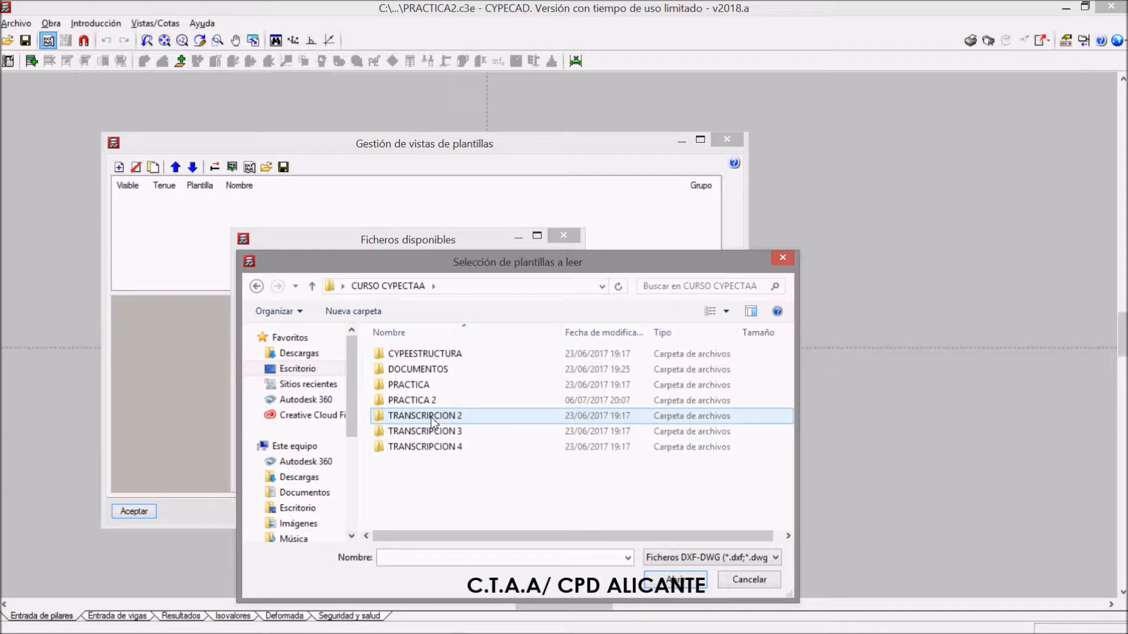
double_click(424, 402)
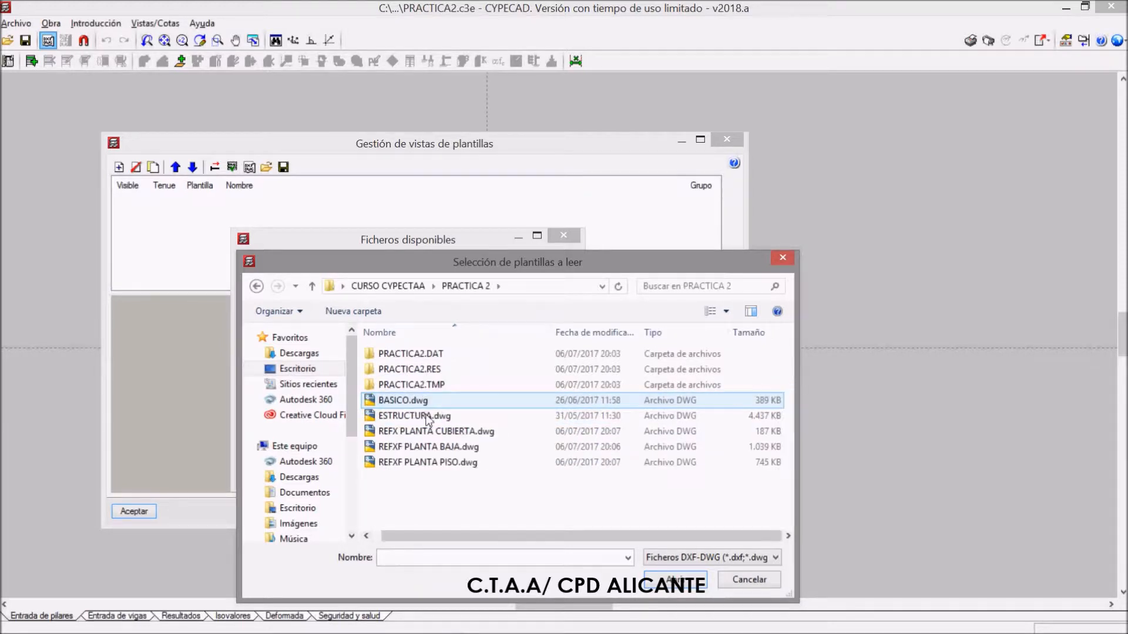
left_click(448, 452)
double_click(446, 452)
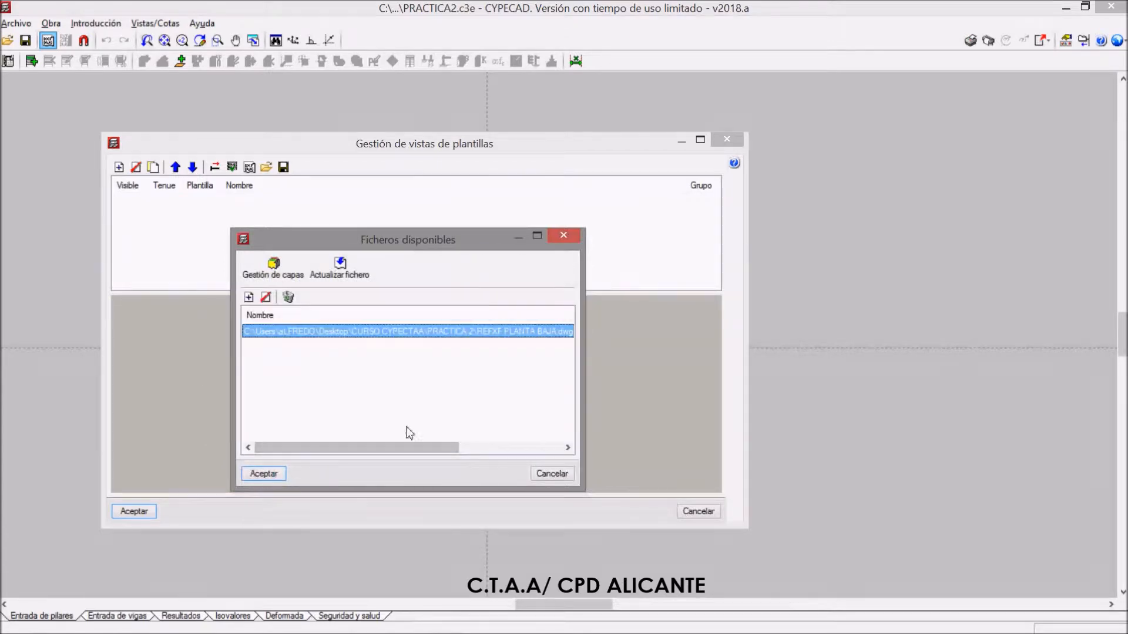
Add REFXF PLANTA PISO.dwg and REFX PLANTA CUBIERTA.dwg to the available template files and accept the list
left_click(250, 299)
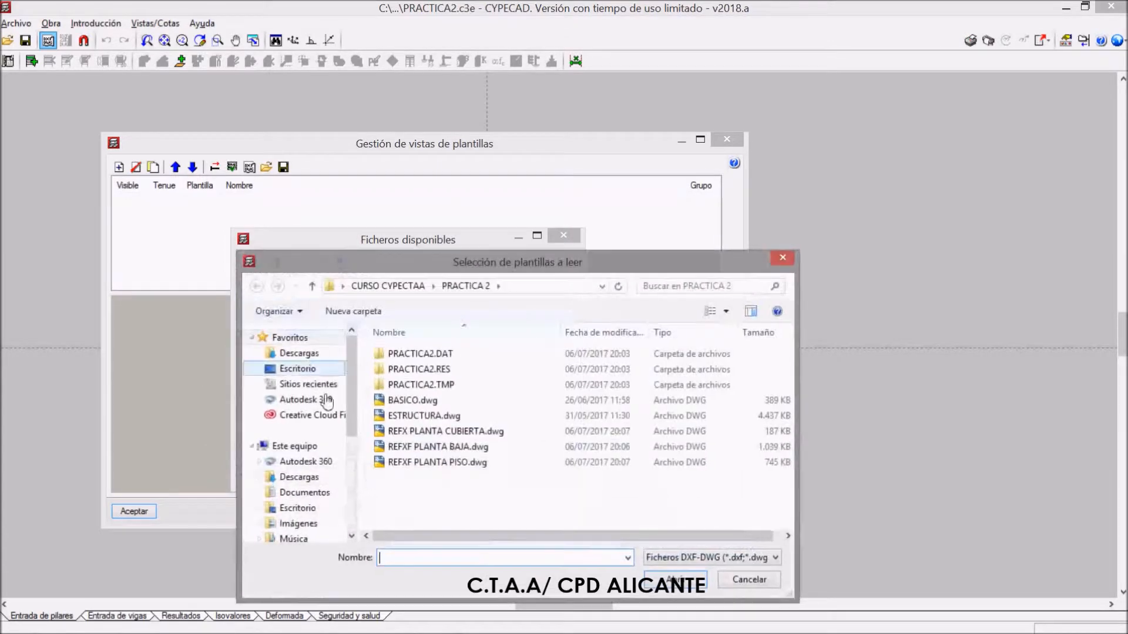
left_click(459, 464)
double_click(457, 464)
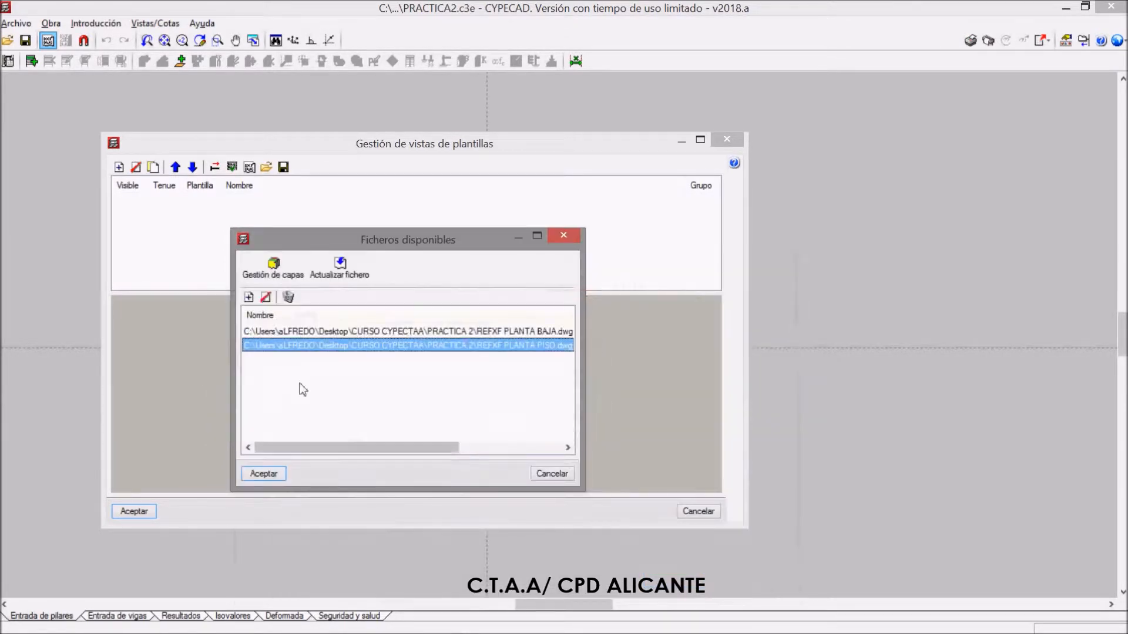
left_click(251, 299)
left_click(427, 432)
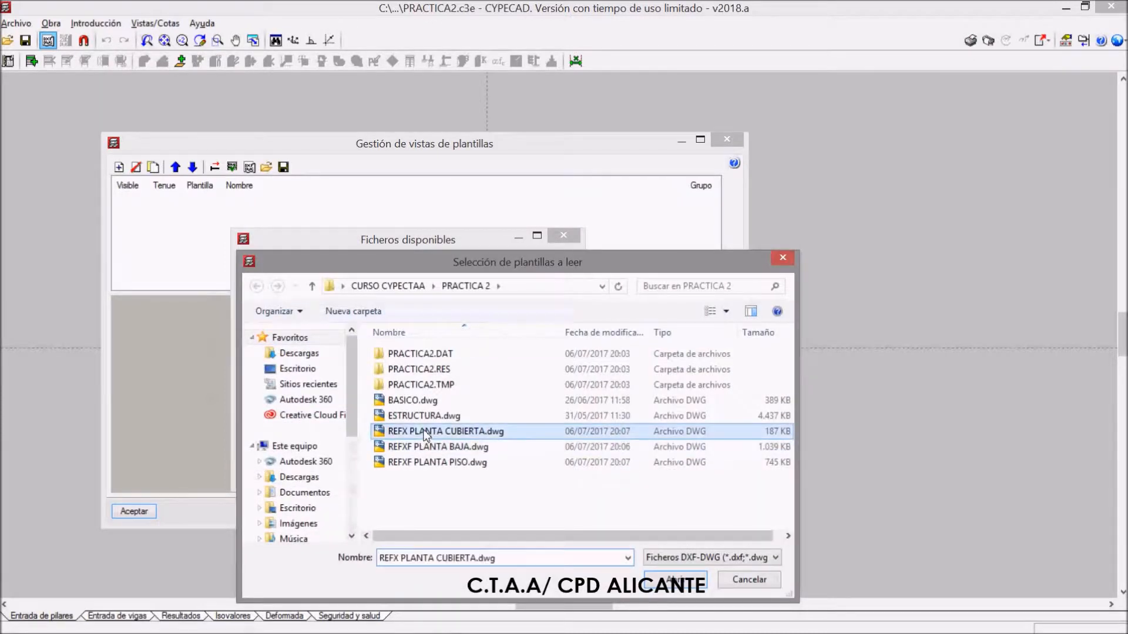
double_click(426, 432)
left_click_drag(354, 402, 282, 326)
left_click(264, 474)
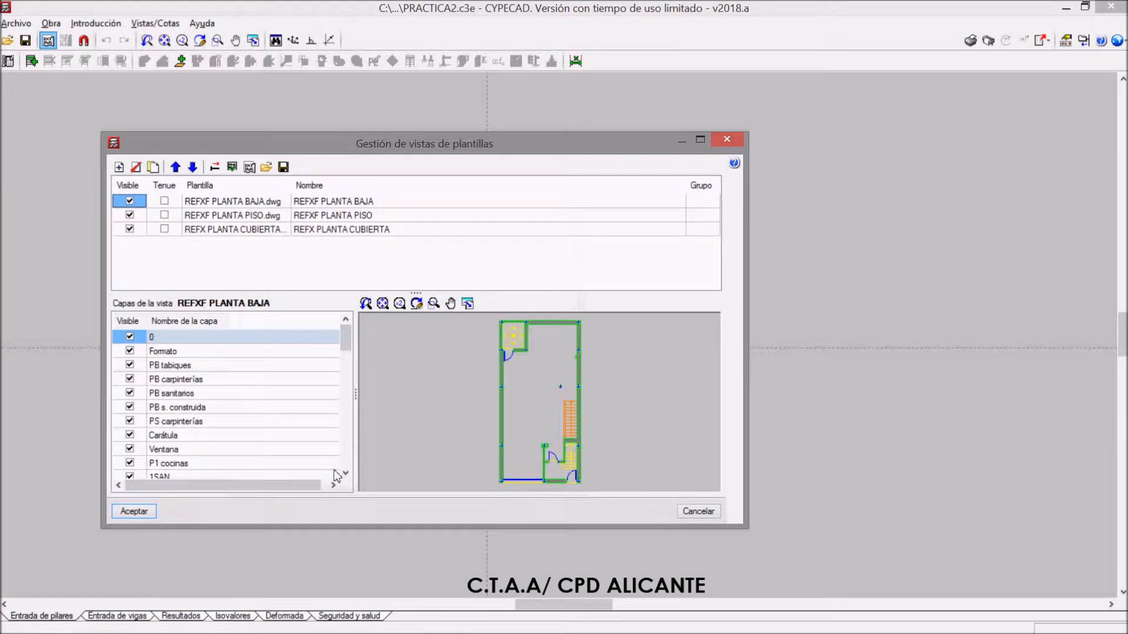
Preview the ground-floor, upper-floor and roof templates in turn and look through the layers of REFXF PLANTA BAJA
left_click(269, 216)
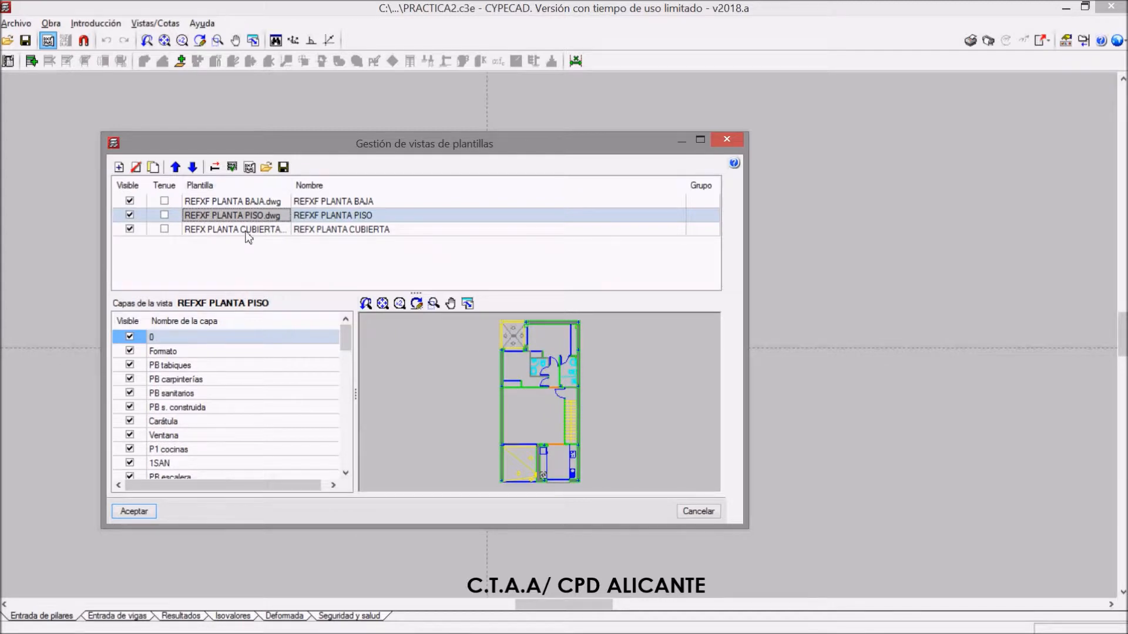
left_click(249, 230)
left_click(268, 217)
left_click(267, 204)
left_click(263, 217)
left_click(264, 230)
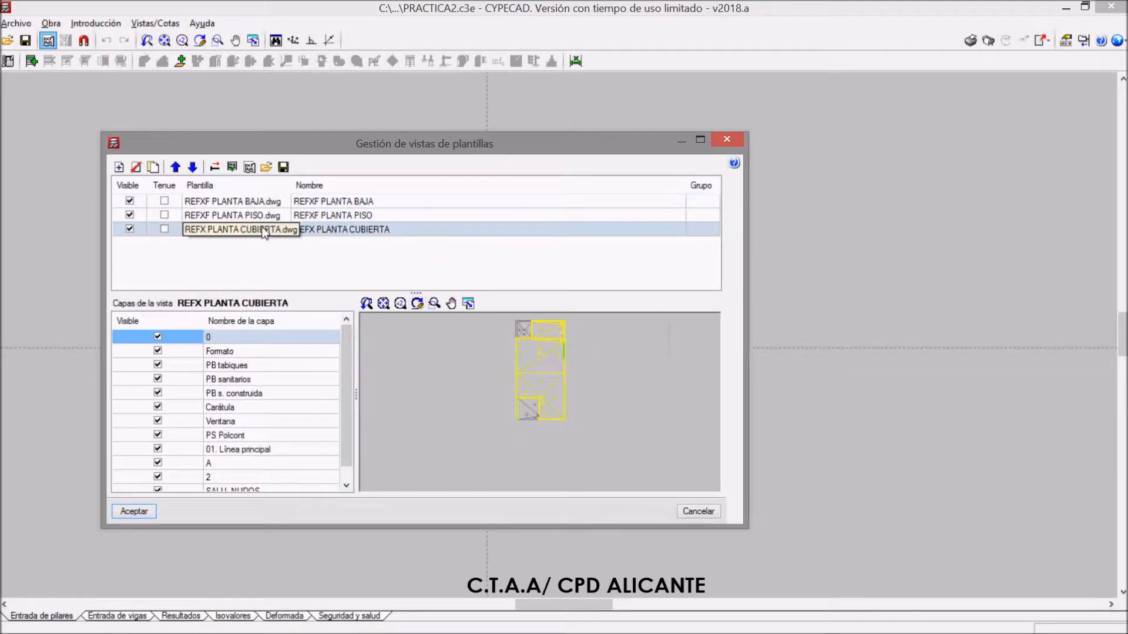
left_click(262, 216)
left_click(261, 203)
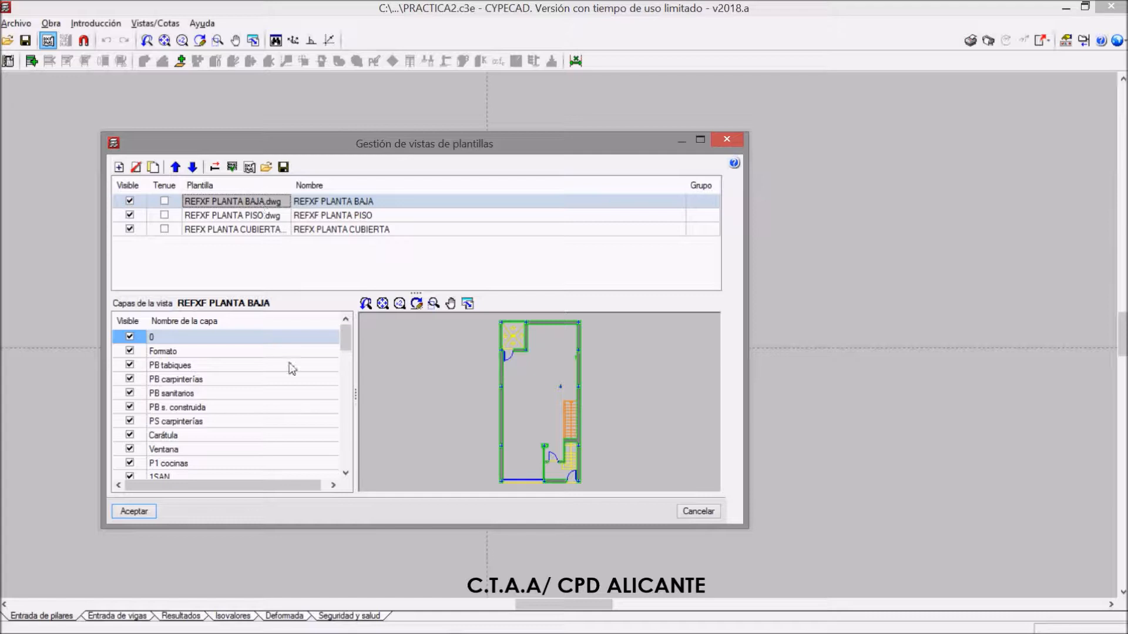
scroll(546, 403, "up", 3)
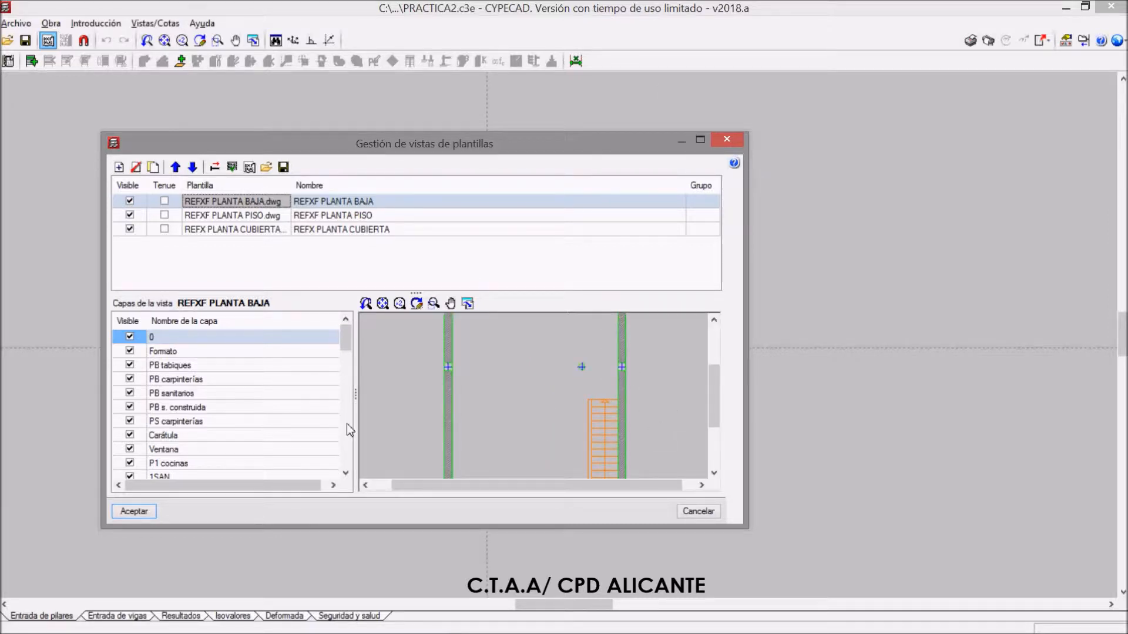
scroll(343, 391, "down", 1)
scroll(359, 375, "up", 1)
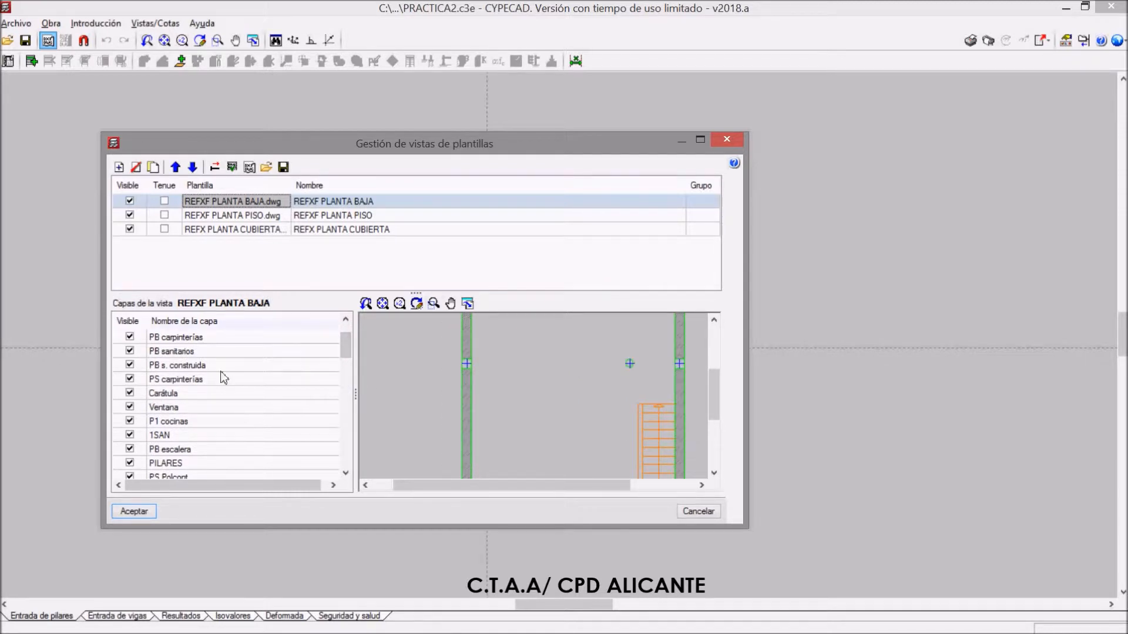
left_click_drag(345, 344, 354, 489)
Switch to REFXF PLANTA BAJA.dwg in AutoCAD, list the wall hatch's data to identify its layer, and return to CYPECAD
mouse_move(403, 631)
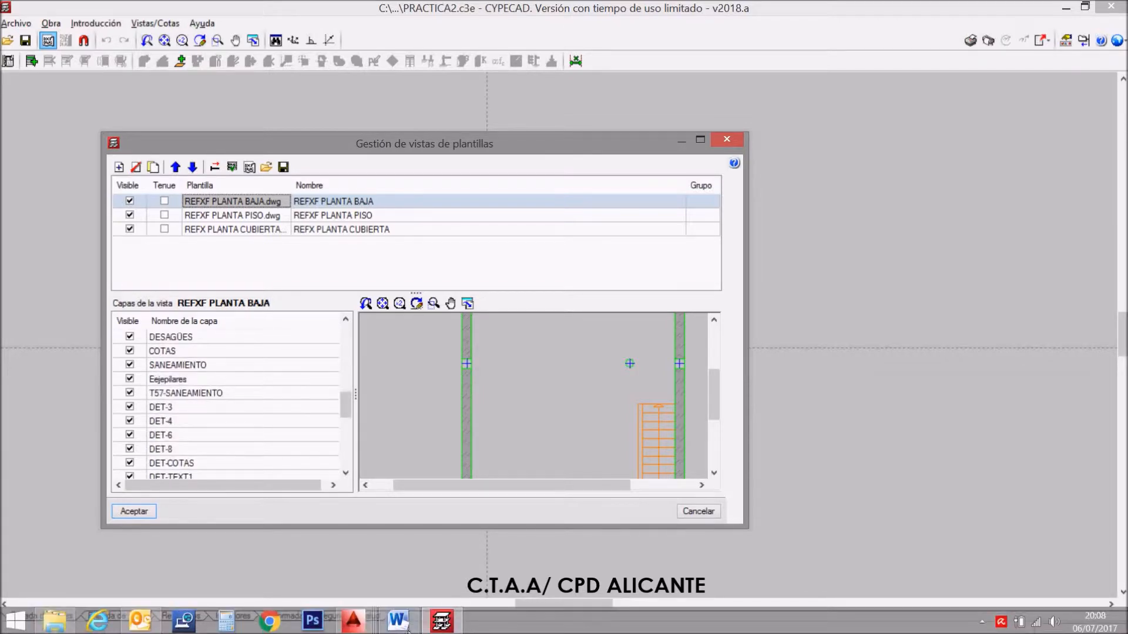
left_click(353, 620)
left_click(398, 560)
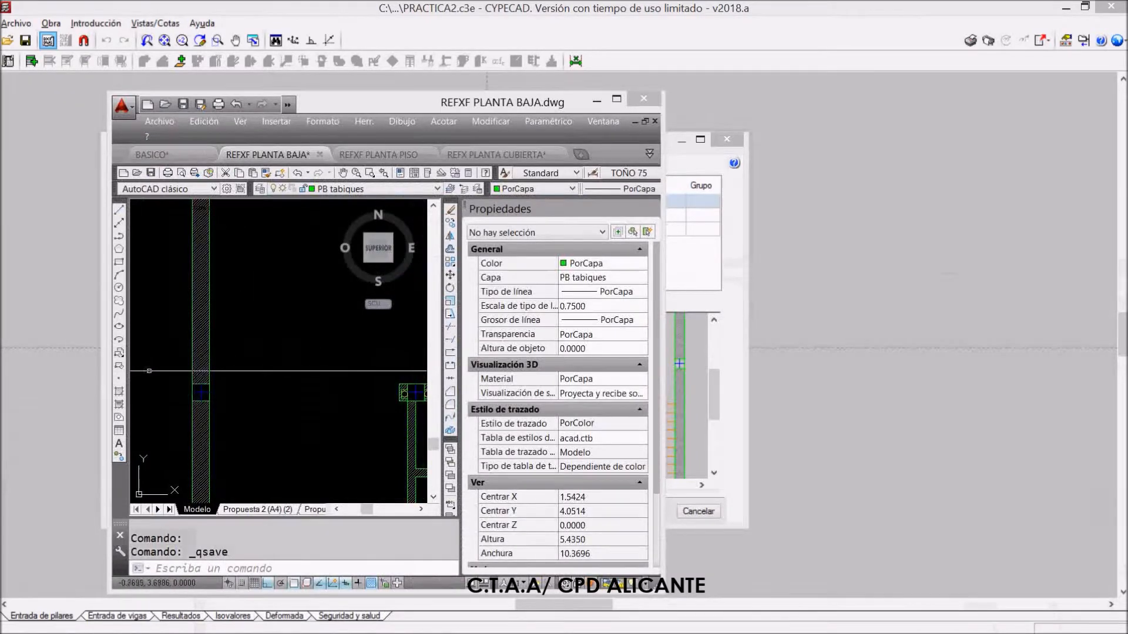
type("ll")
key("Return")
left_click(201, 376)
key("Return")
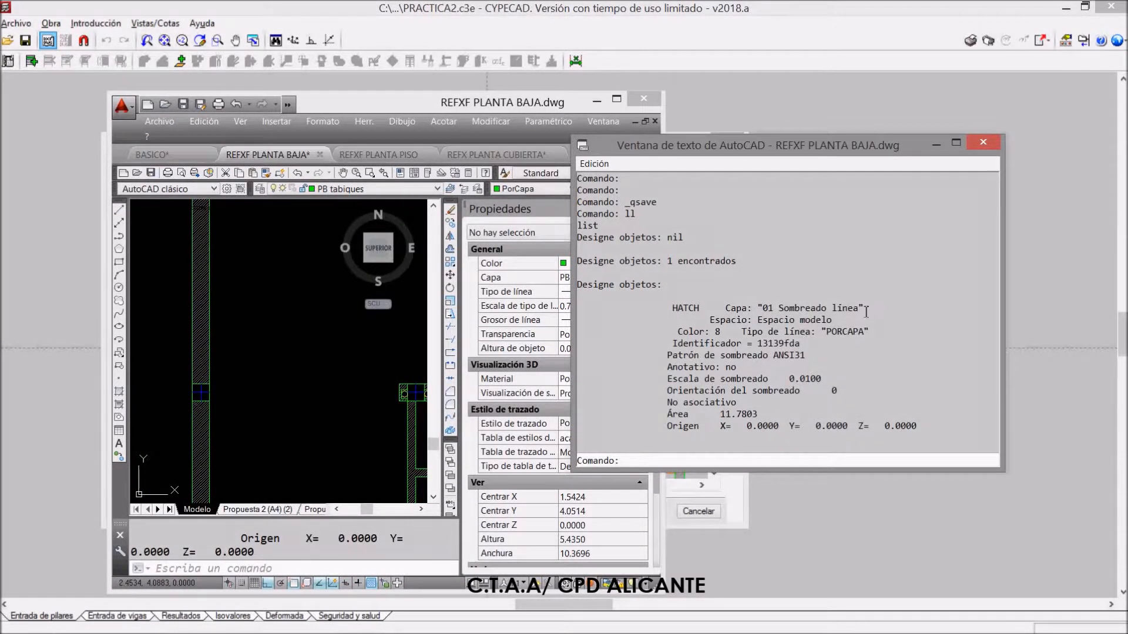
left_click(983, 143)
left_click(597, 101)
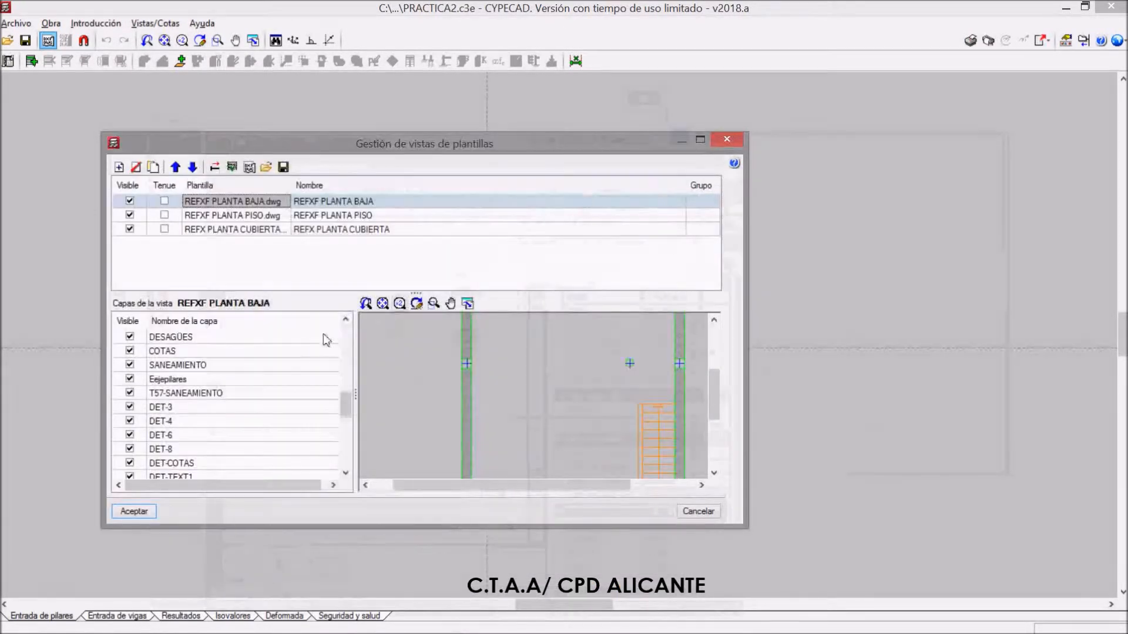
Hide the layer 01 Sombreado línea in the REFXF PLANTA BAJA template view and check the plan preview
scroll(289, 352, "down", 1)
scroll(320, 411, "down", 6)
scroll(320, 411, "down", 1)
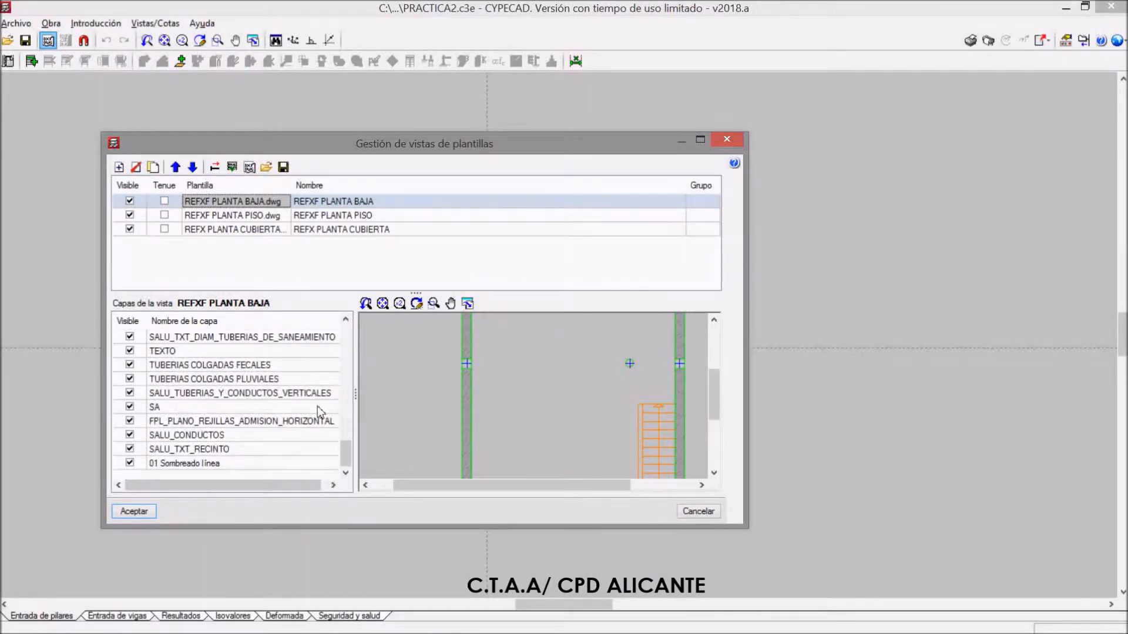
left_click(130, 464)
left_click(130, 465)
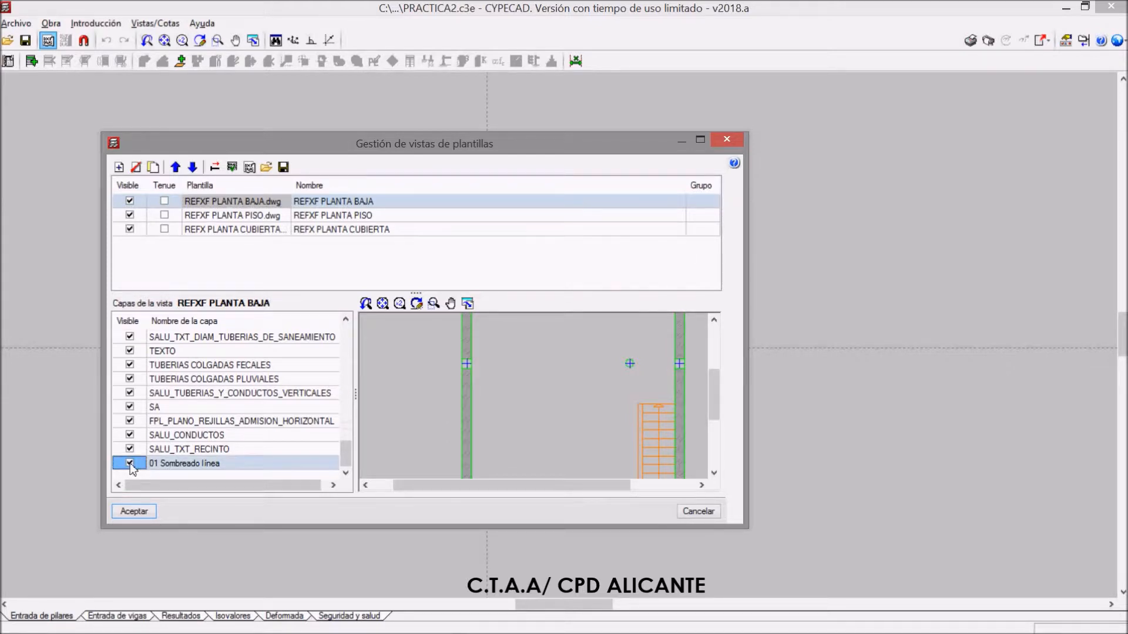
left_click(130, 463)
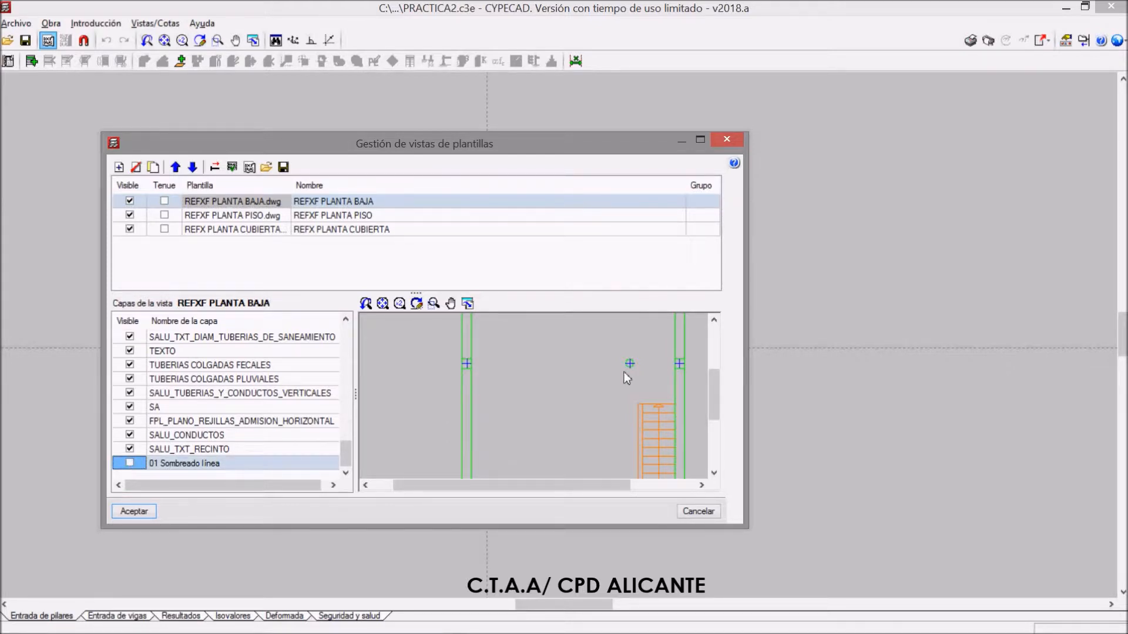
scroll(639, 403, "down", 5)
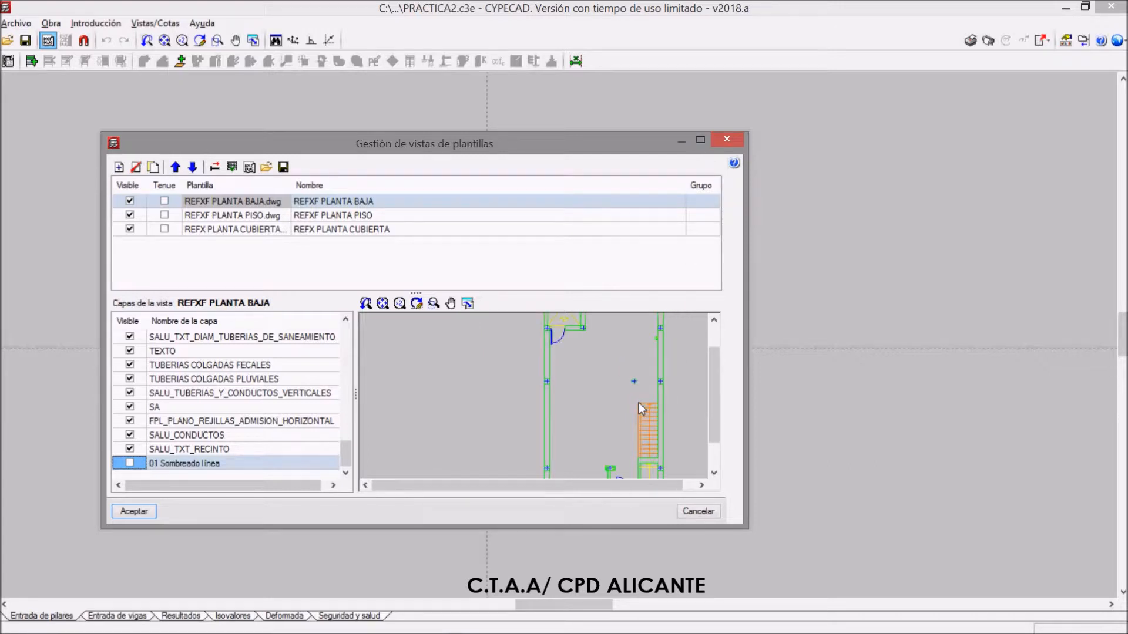
scroll(647, 409, "up", 1)
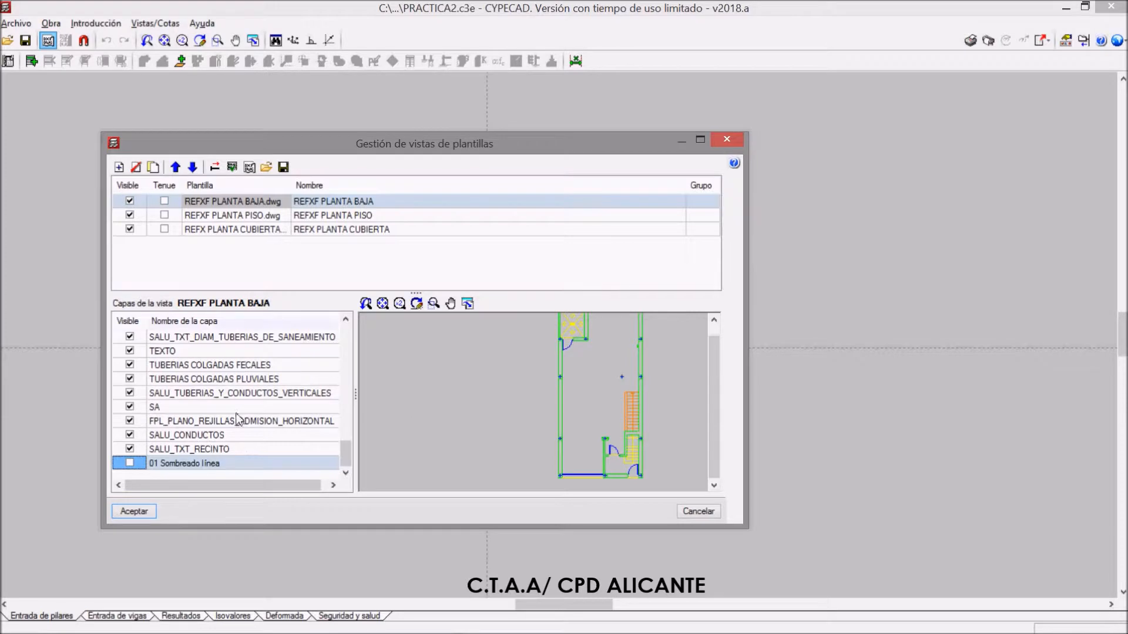
Examine the layer lists and previews of the REFXF PLANTA PISO and REFX PLANTA CUBIERTA template views
left_click(238, 215)
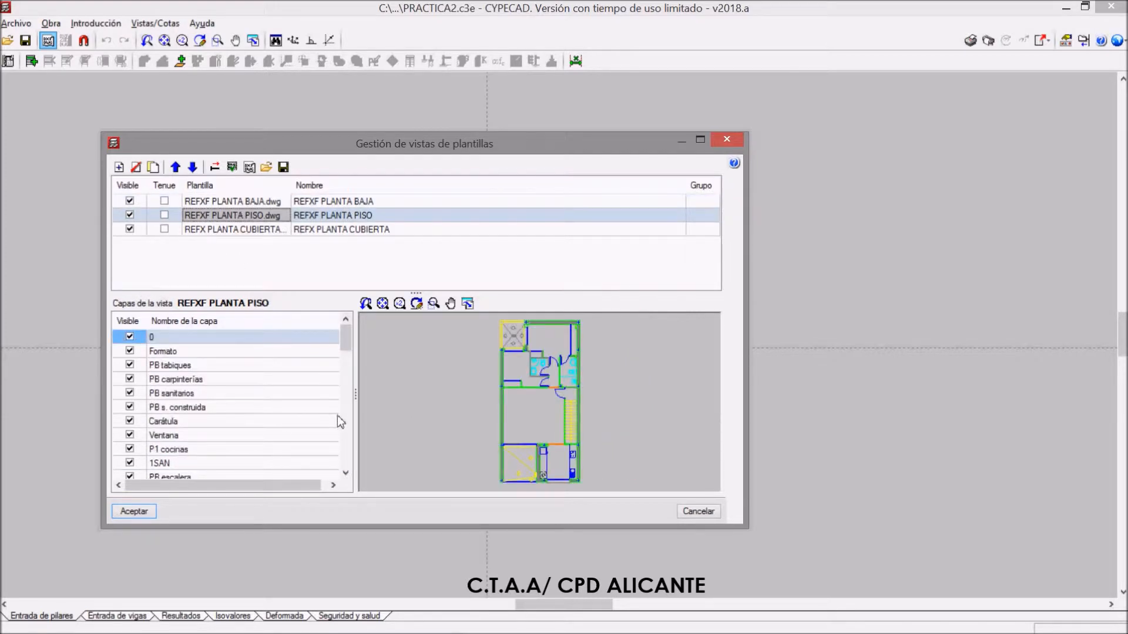
left_click_drag(344, 339, 340, 458)
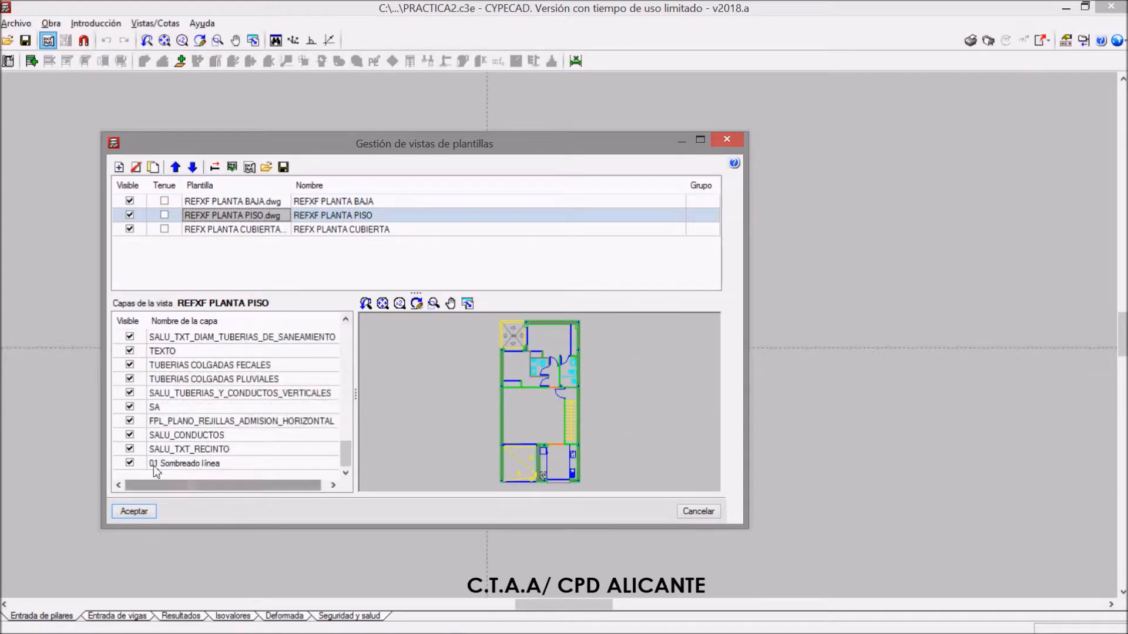
left_click(185, 230)
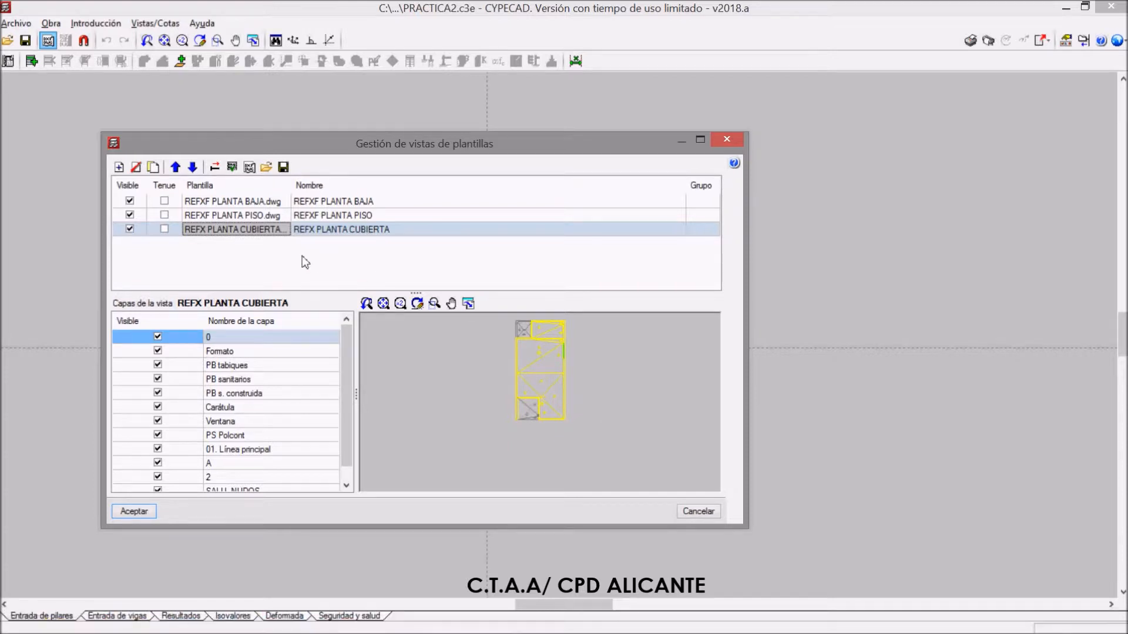
Open the list of available template files, inspect REFXF PLANTA PISO.dwg enlarged in AutoCAD, and return to CYPECAD
left_click(118, 167)
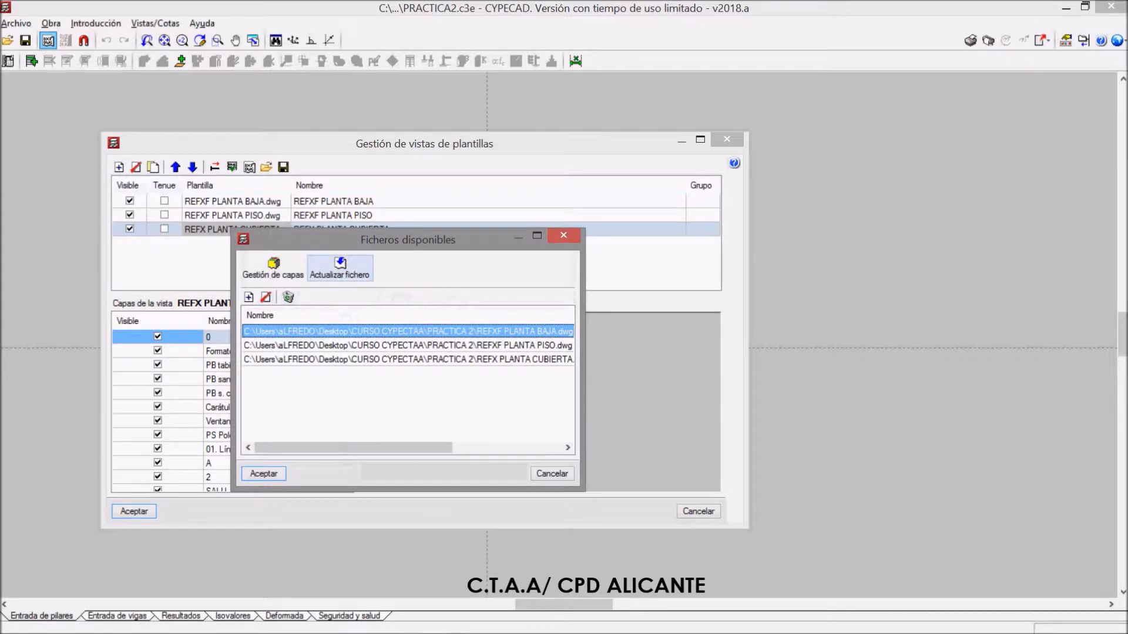
mouse_move(364, 627)
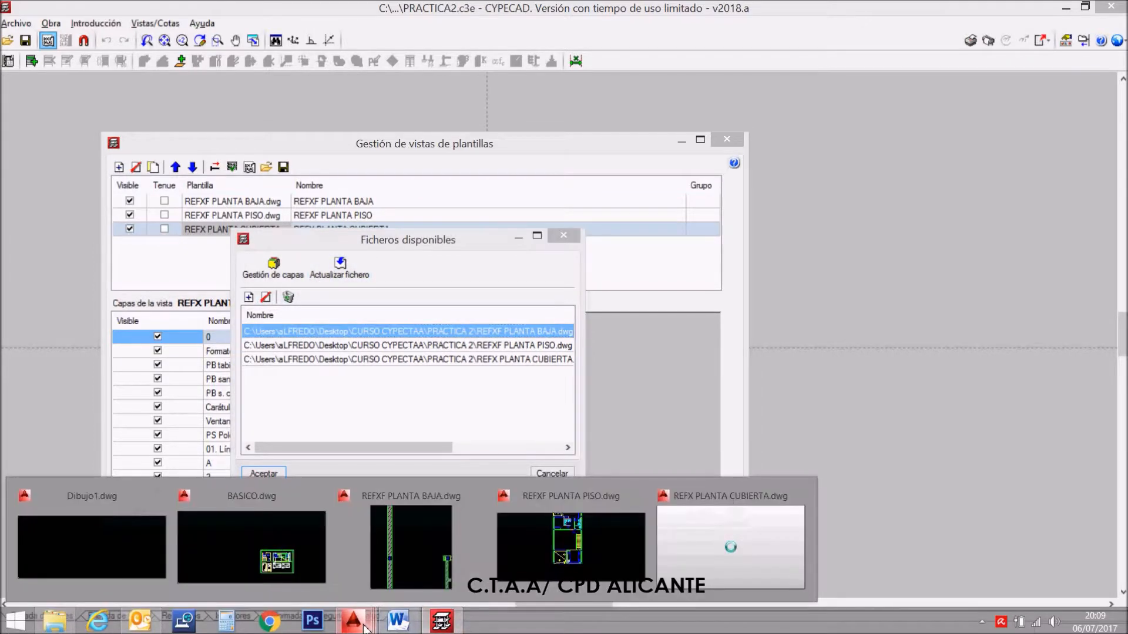
left_click(594, 543)
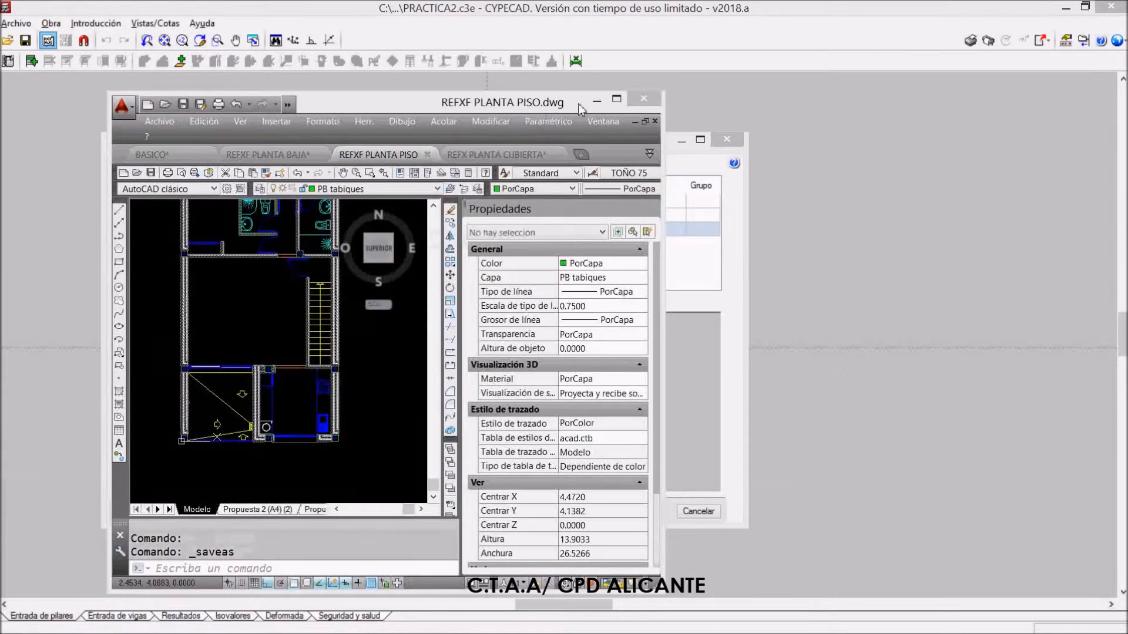
left_click(616, 98)
scroll(456, 339, "up", 5)
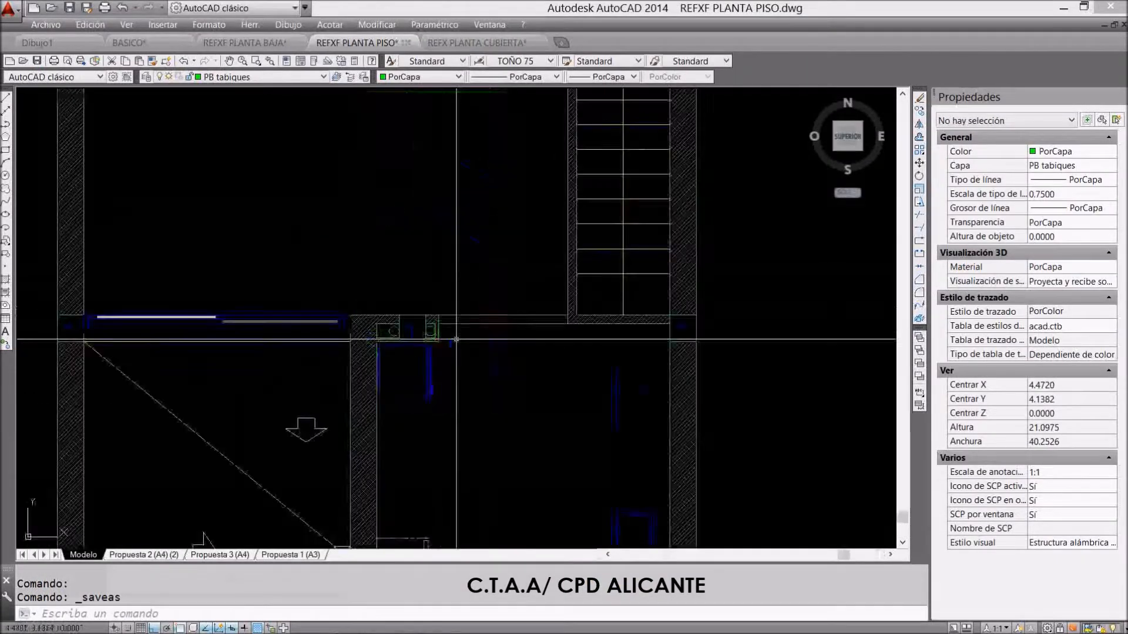
scroll(420, 362, "down", 3)
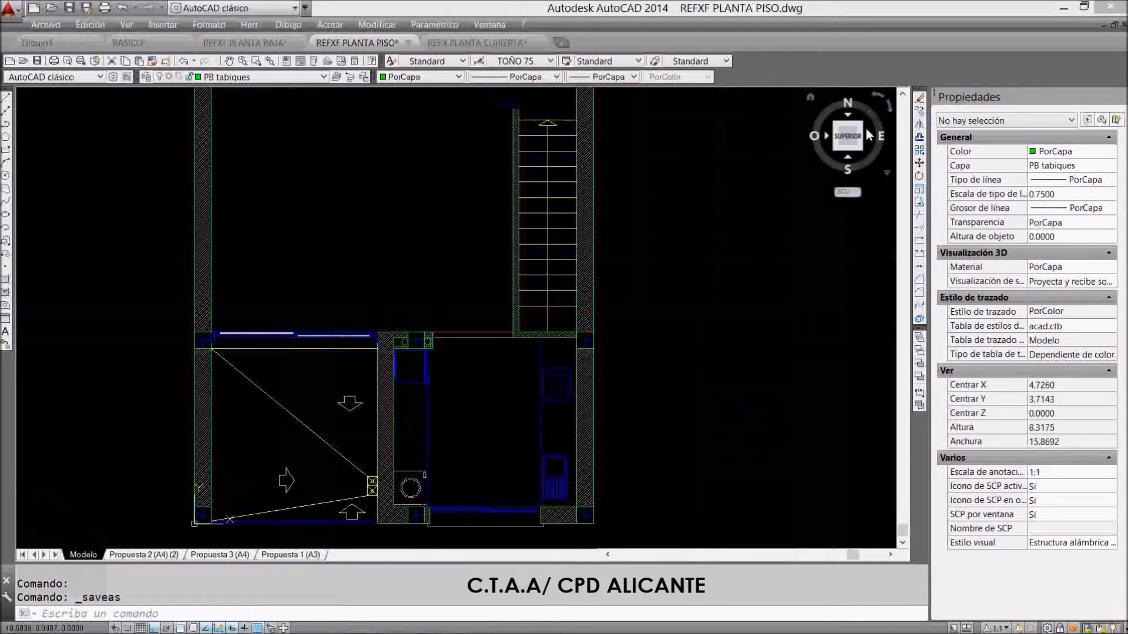
left_click(1061, 8)
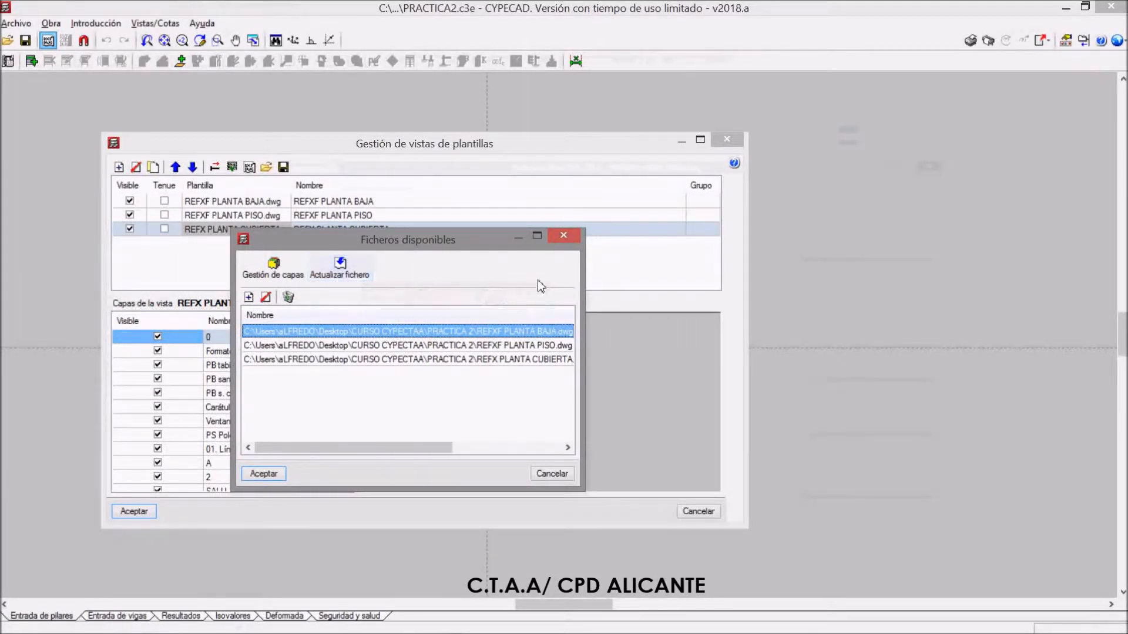
Close the available template files list, delete the duplicate REFXF PLANTA BAJA template view from the end of the list, and accept the template views
left_click(564, 237)
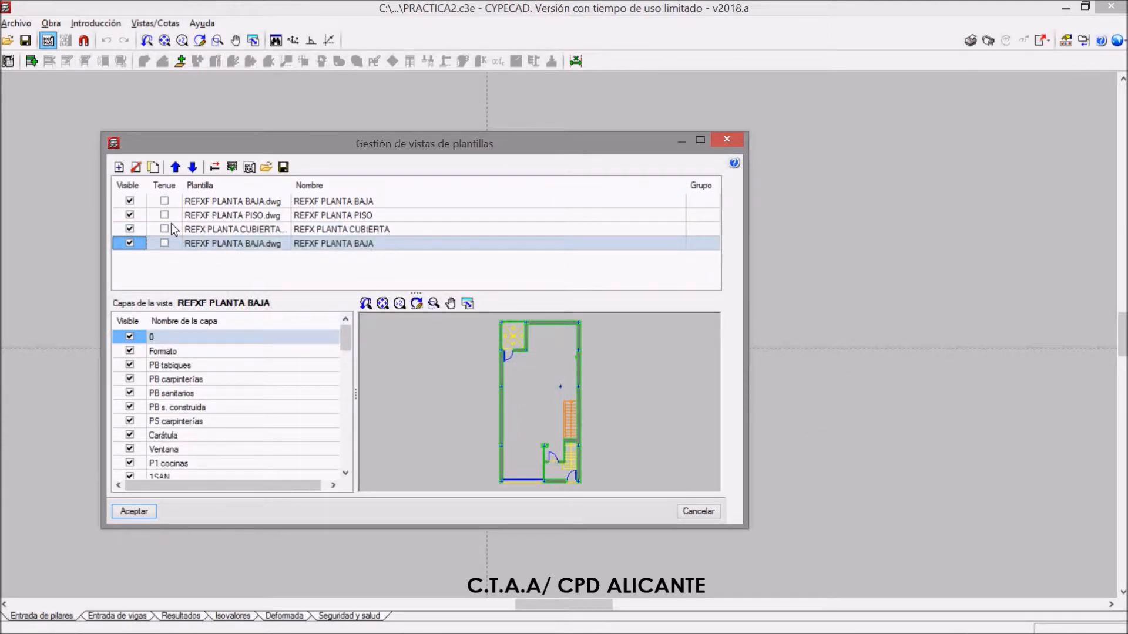
left_click(136, 169)
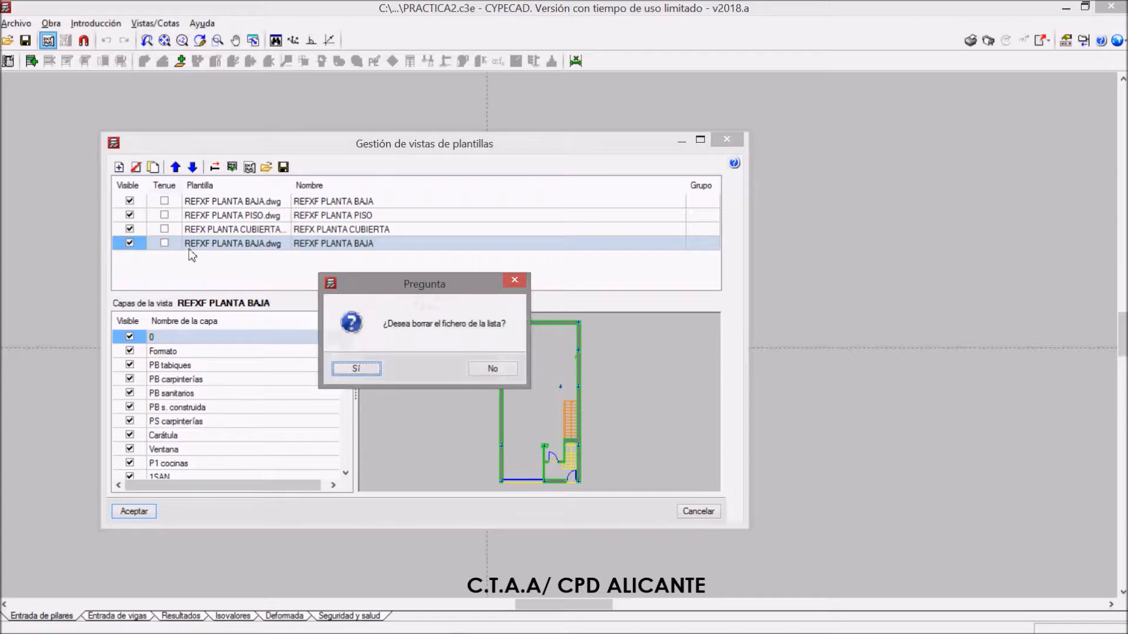
left_click(360, 372)
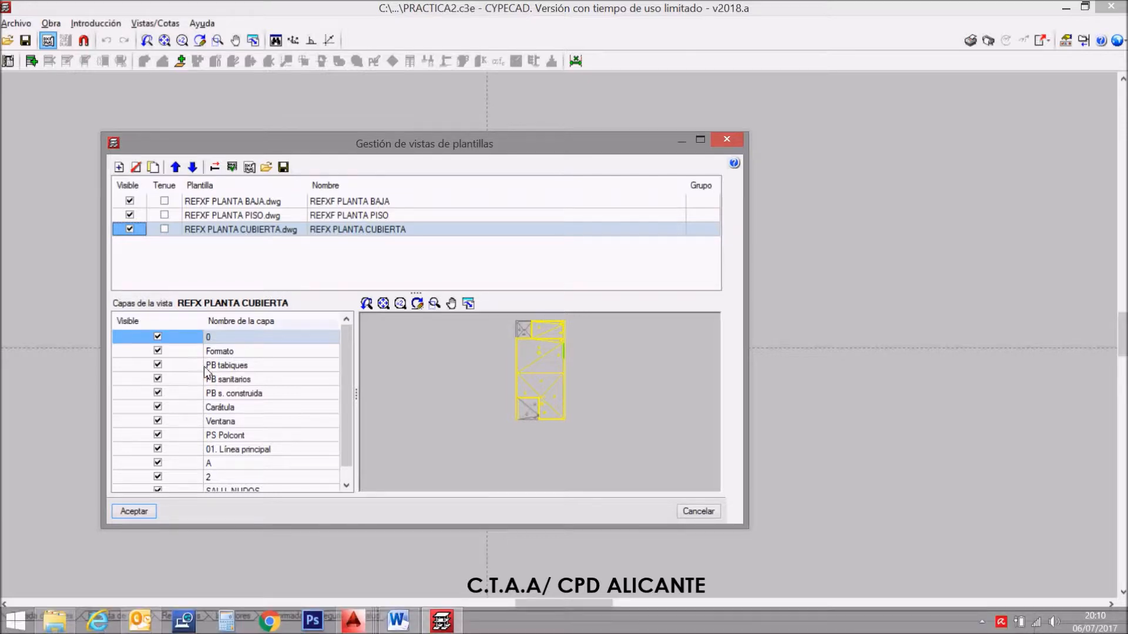
left_click(144, 512)
scroll(501, 364, "up", 6)
scroll(500, 363, "up", 3)
scroll(487, 376, "down", 3)
scroll(490, 404, "up", 1)
scroll(490, 404, "up", 1)
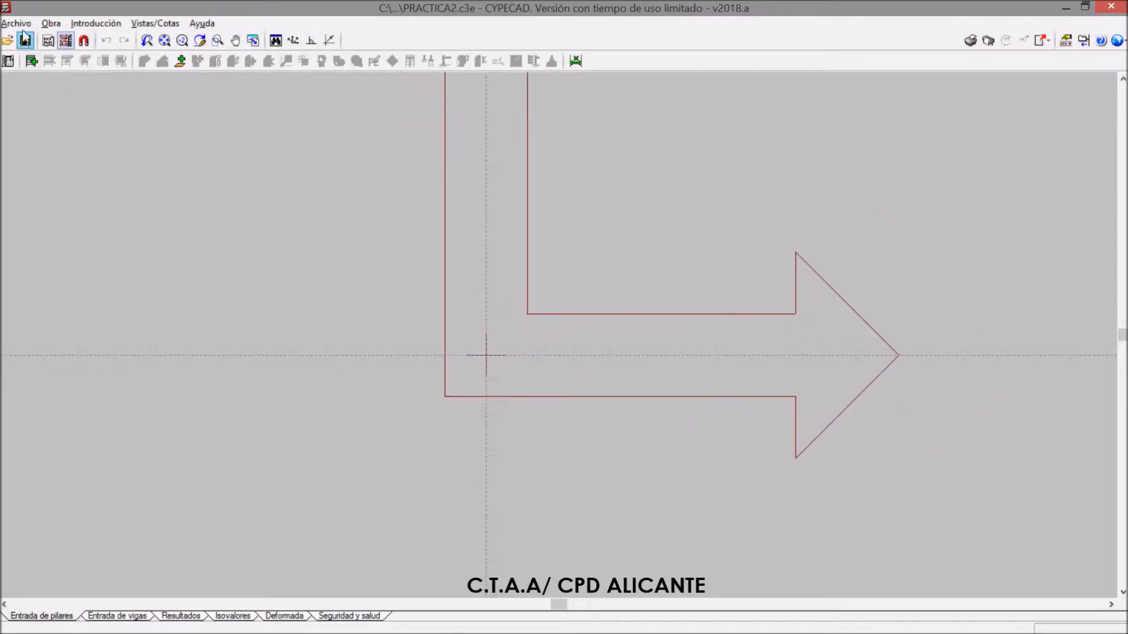
left_click(83, 26)
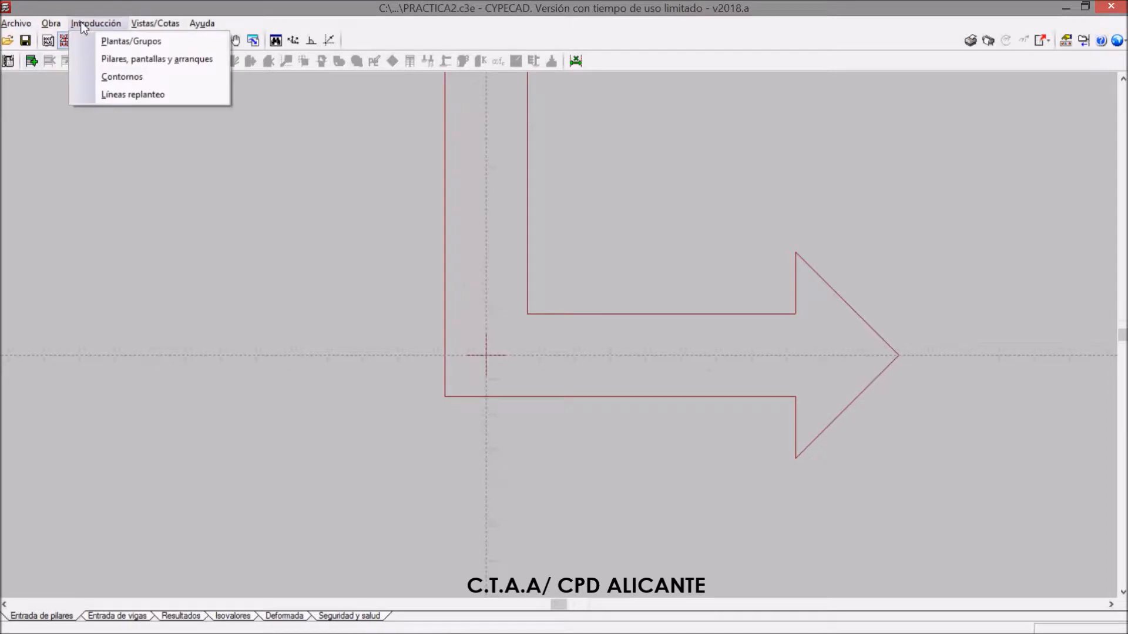
left_click(117, 43)
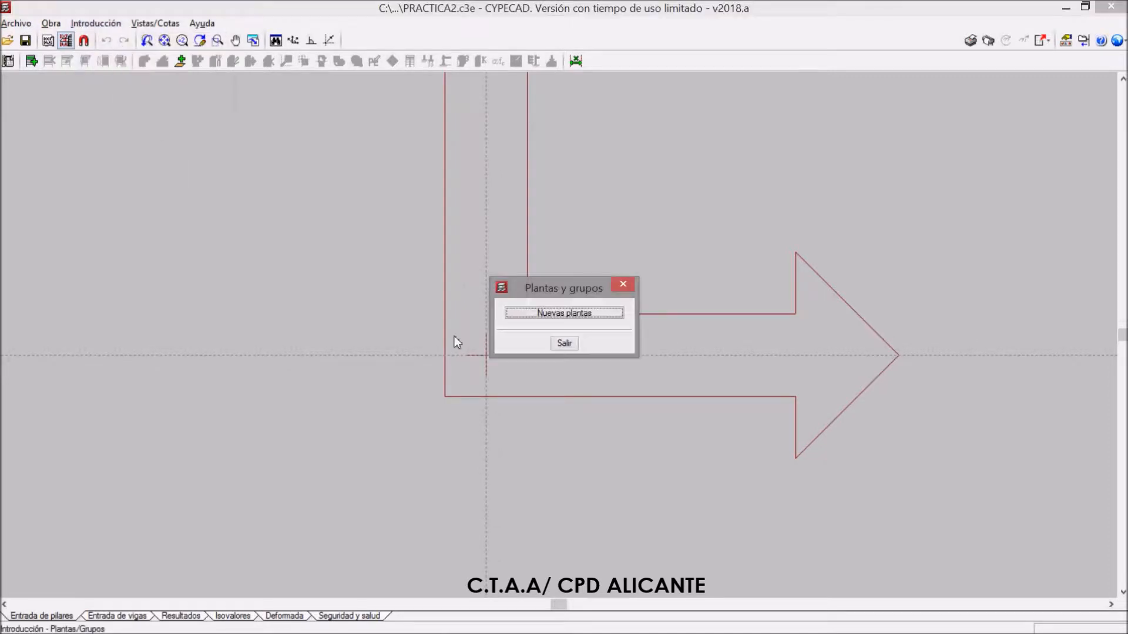
left_click(575, 317)
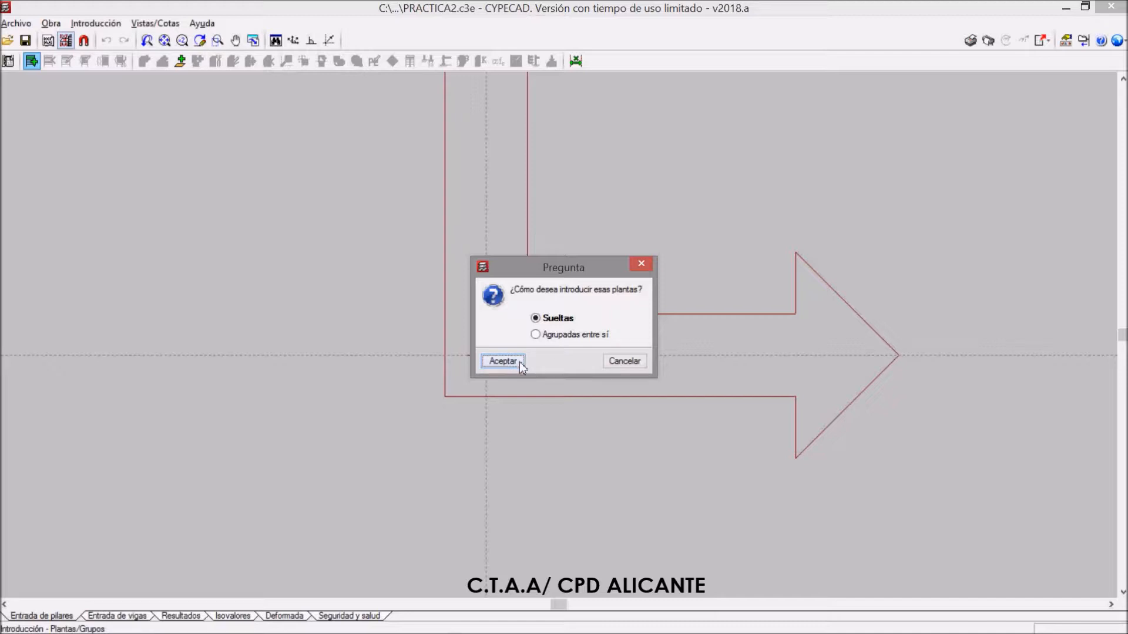
left_click(632, 361)
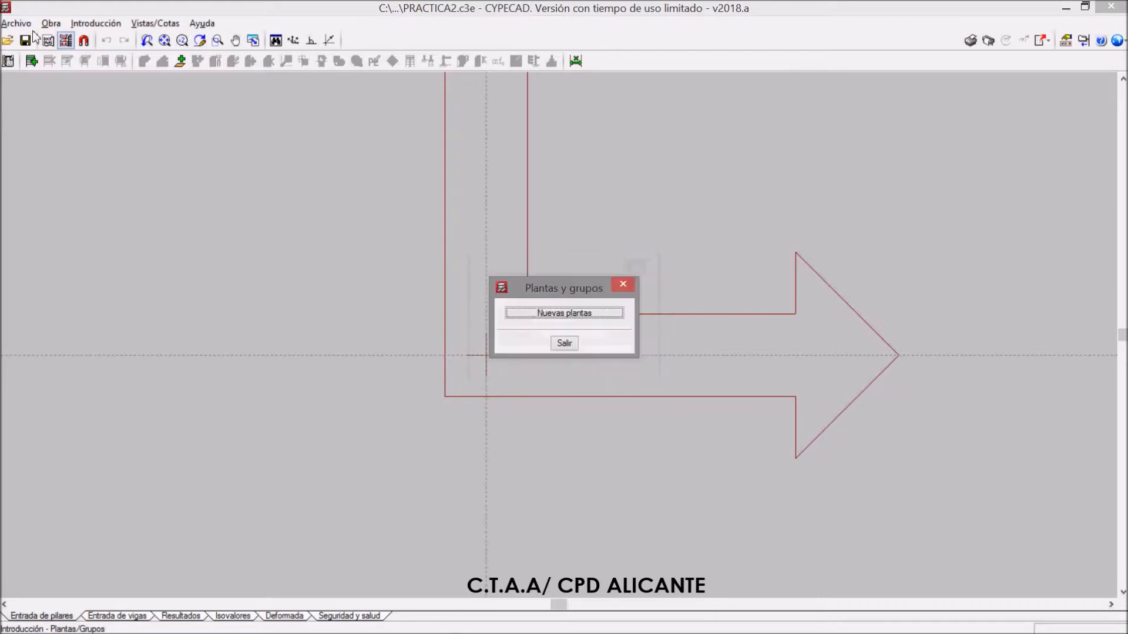
left_click(567, 344)
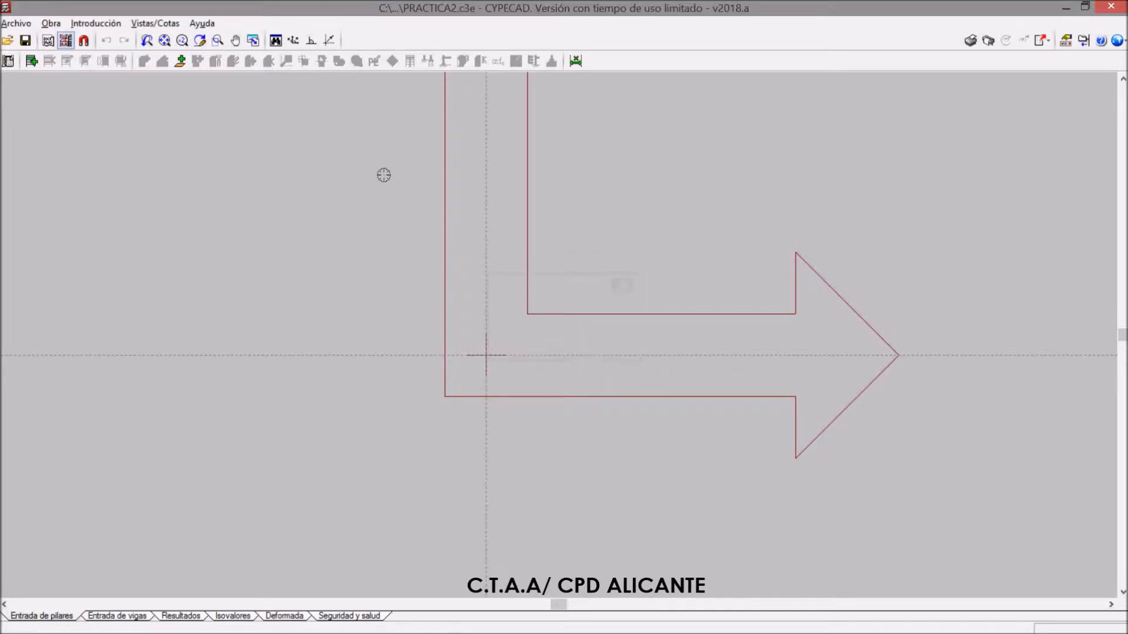
Open the job's general data, review the concrete settings, and close the dialog
left_click(54, 25)
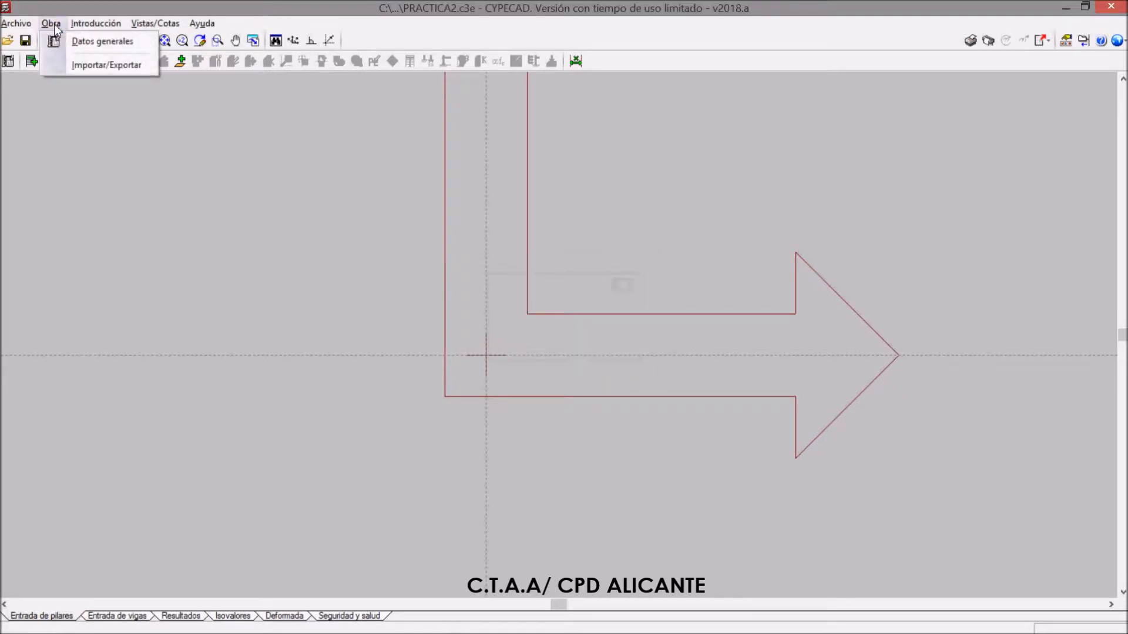
left_click(87, 43)
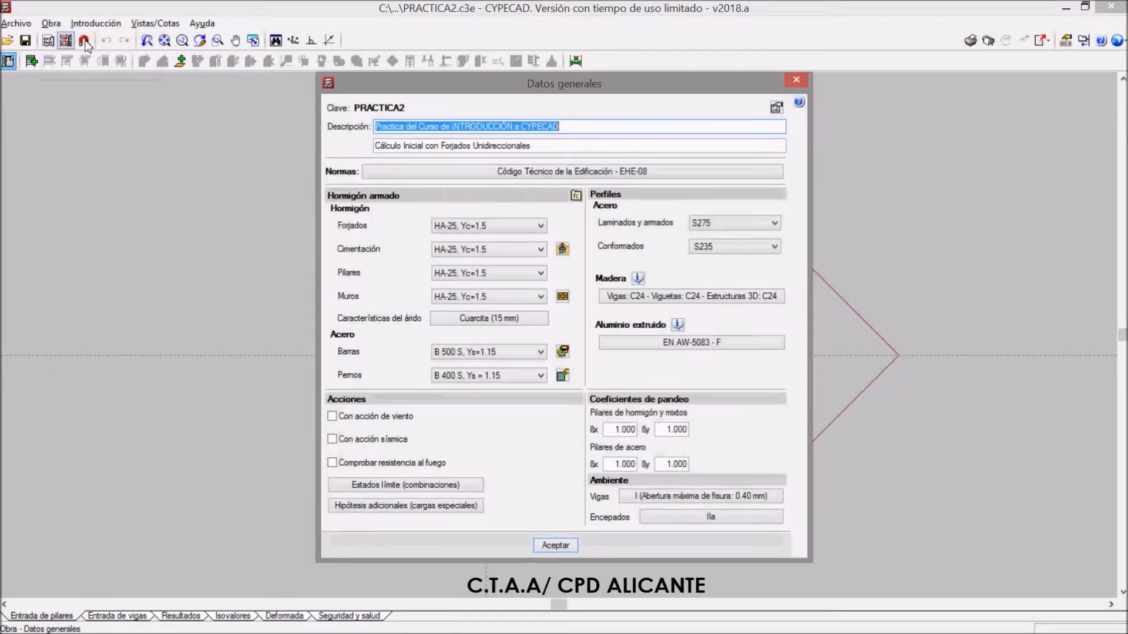
left_click(516, 253)
left_click(516, 253)
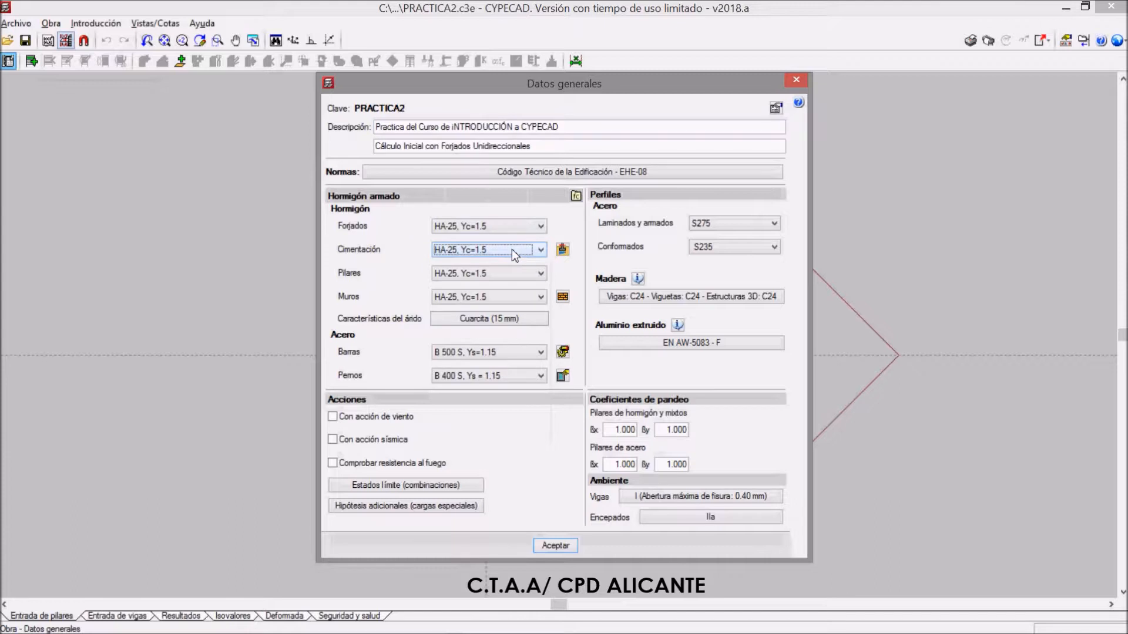
left_click(800, 79)
scroll(588, 457, "down", 3)
scroll(585, 457, "up", 1)
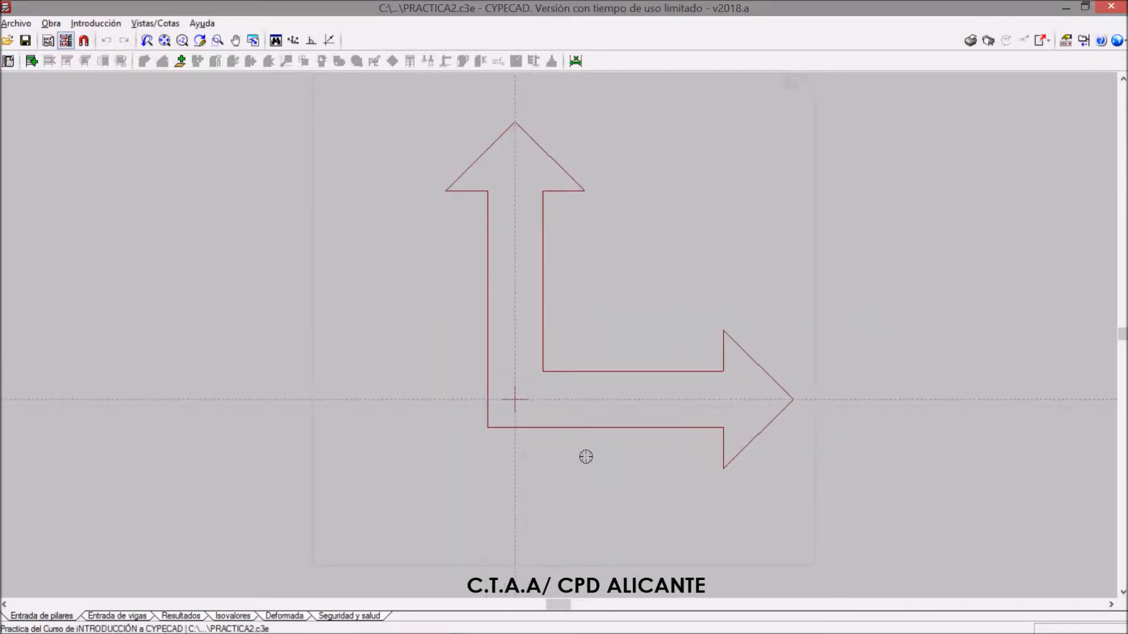
scroll(586, 457, "up", 3)
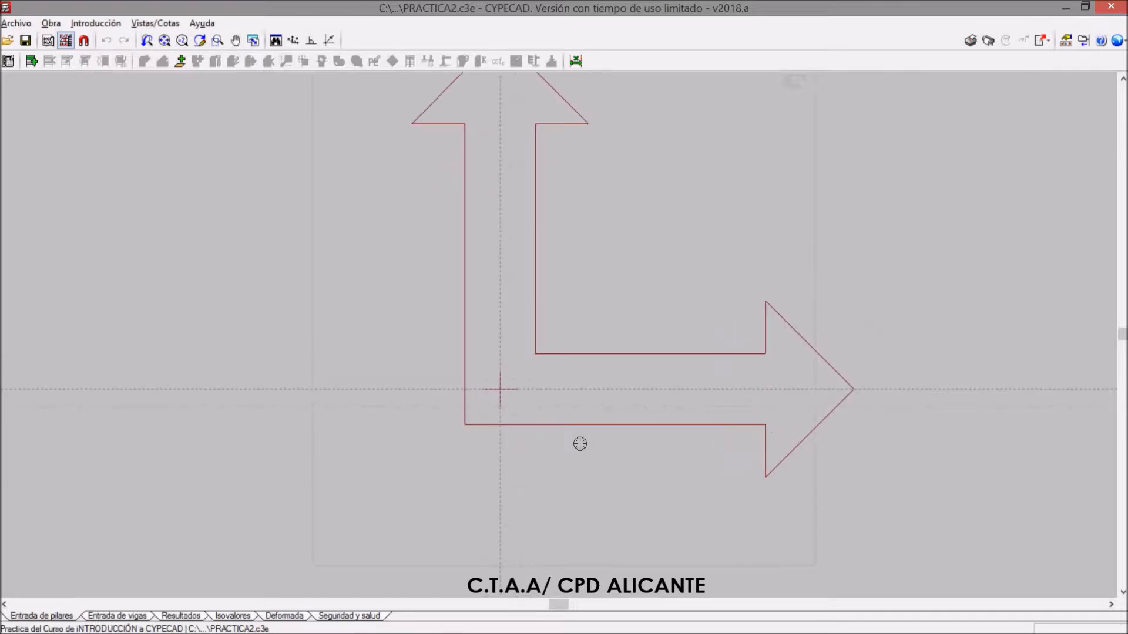
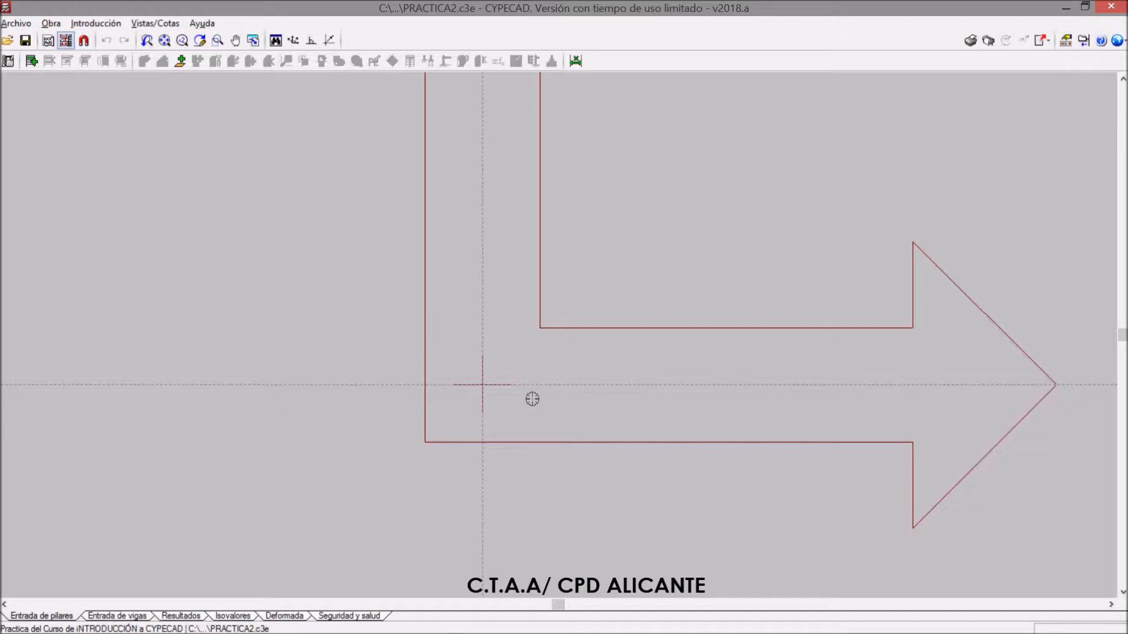
scroll(524, 405, "down", 4)
scroll(580, 385, "up", 3)
scroll(584, 436, "down", 4)
scroll(523, 505, "up", 3)
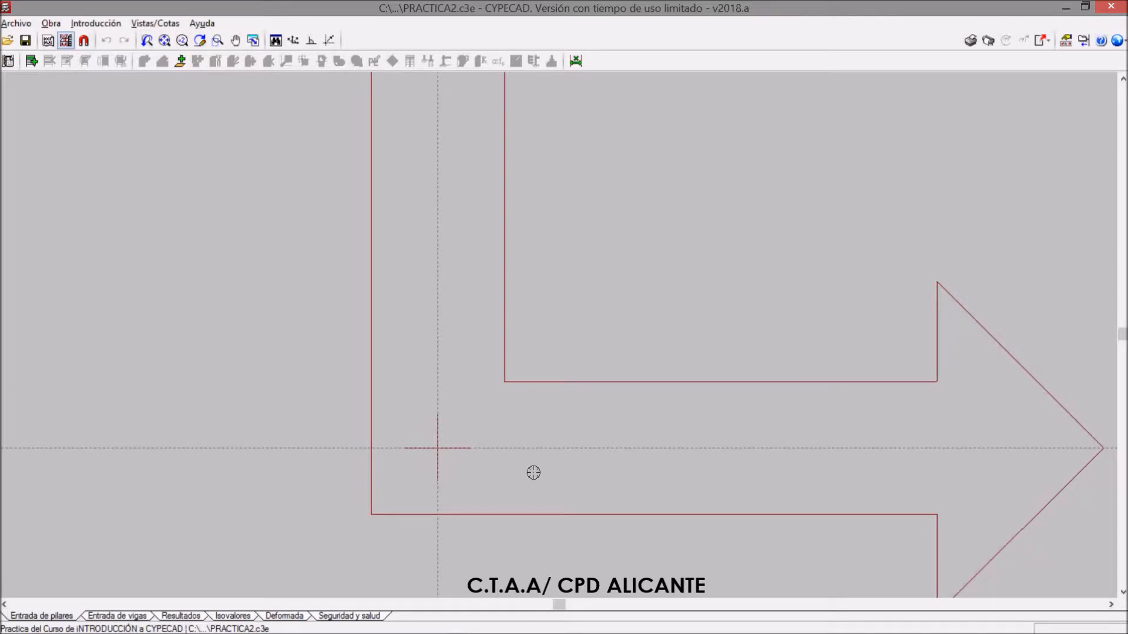
scroll(372, 483, "down", 3)
scroll(375, 386, "up", 2)
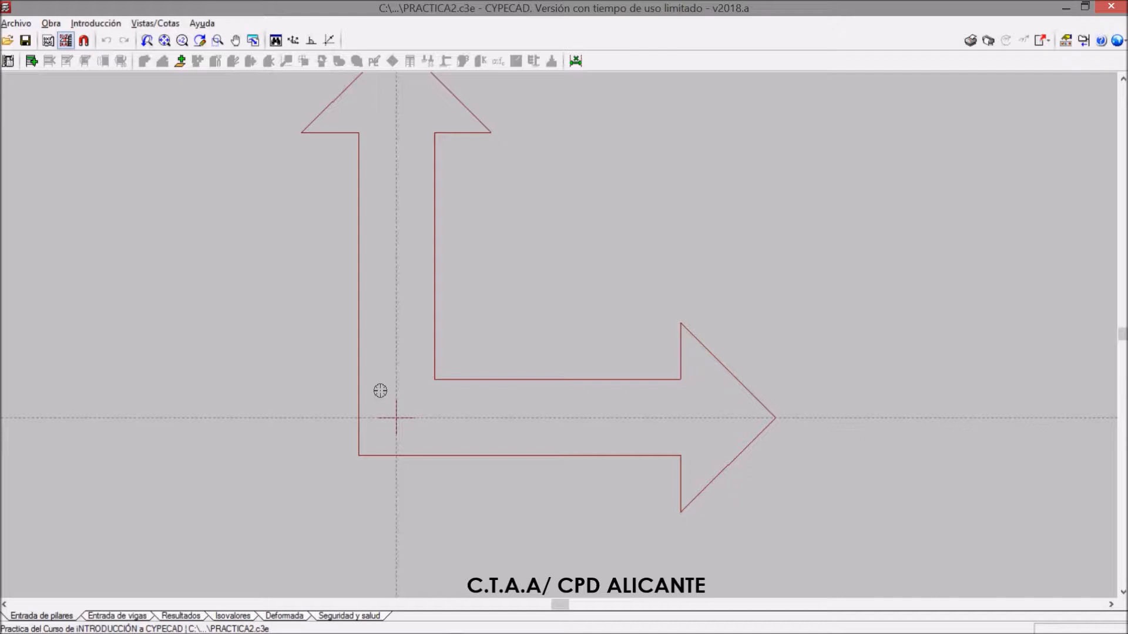
scroll(438, 415, "down", 1)
scroll(439, 405, "up", 1)
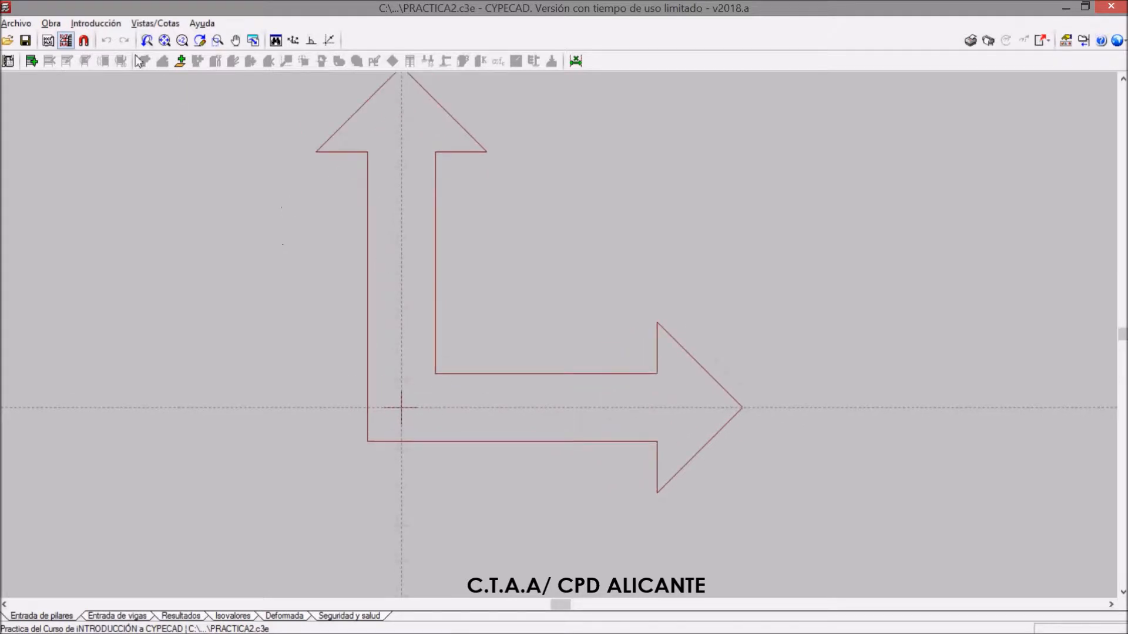
Start inserting new floors as loose floors (Sueltas)
left_click(96, 24)
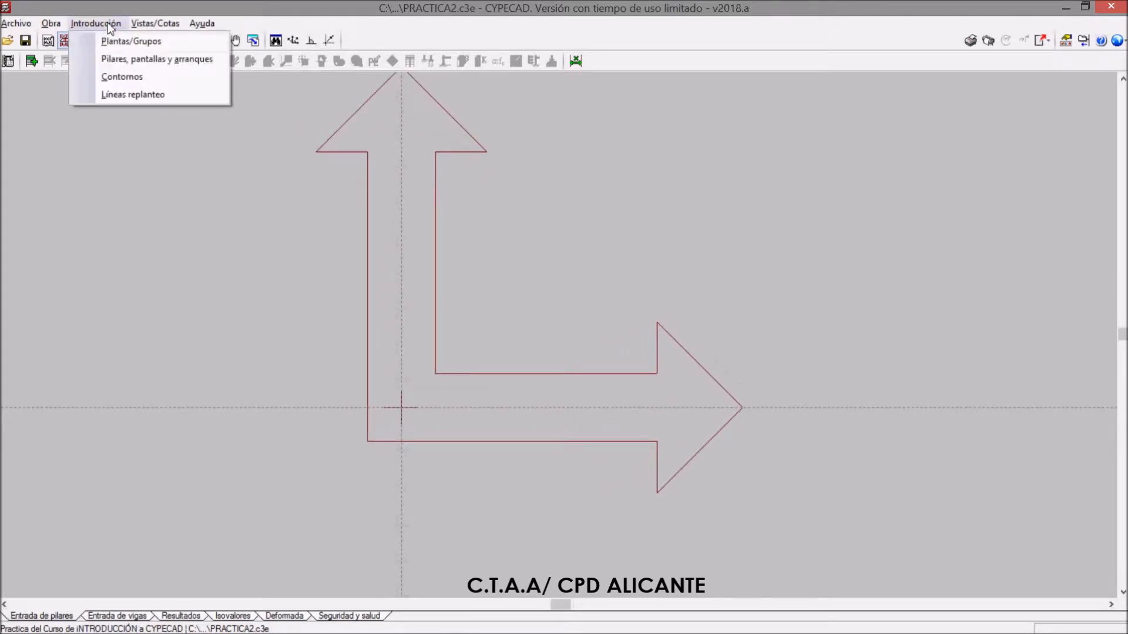
left_click(109, 26)
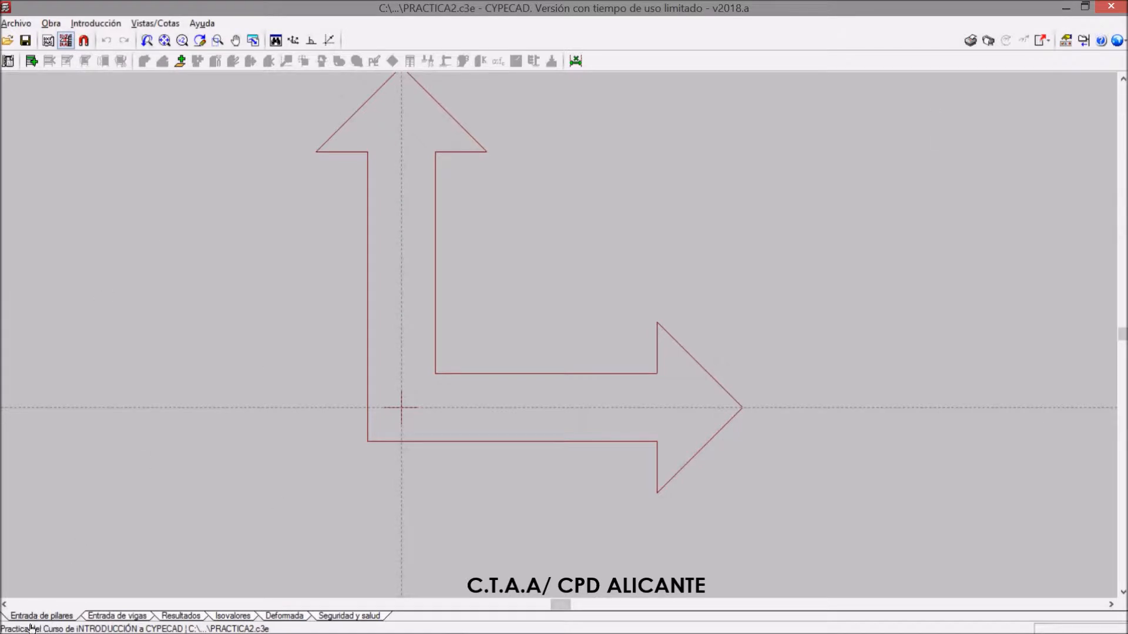
left_click(100, 25)
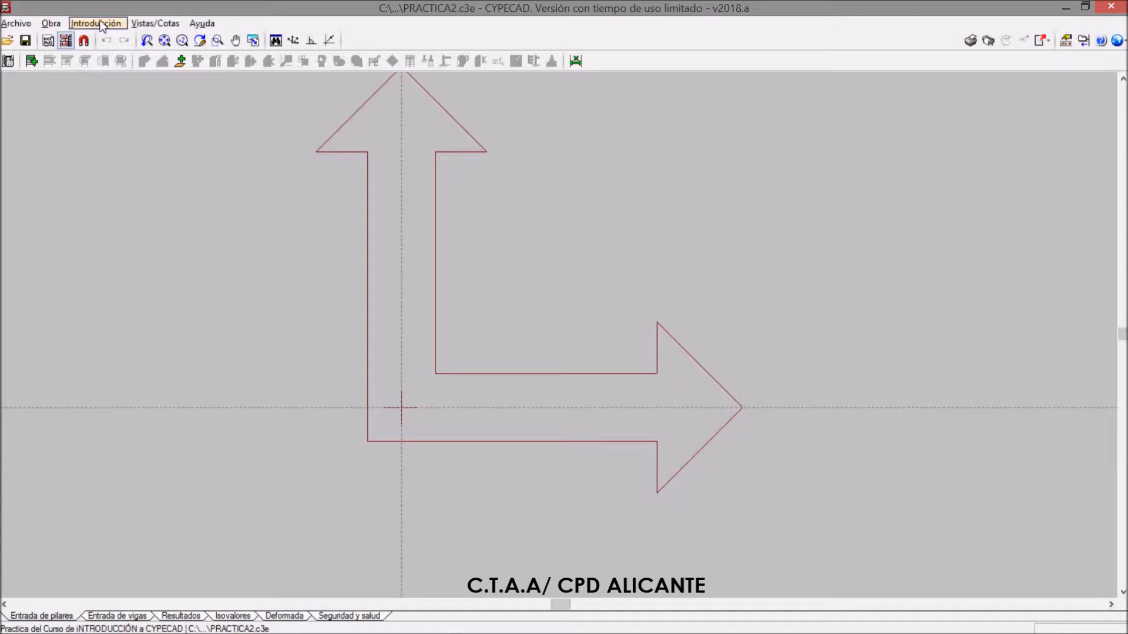
left_click(120, 41)
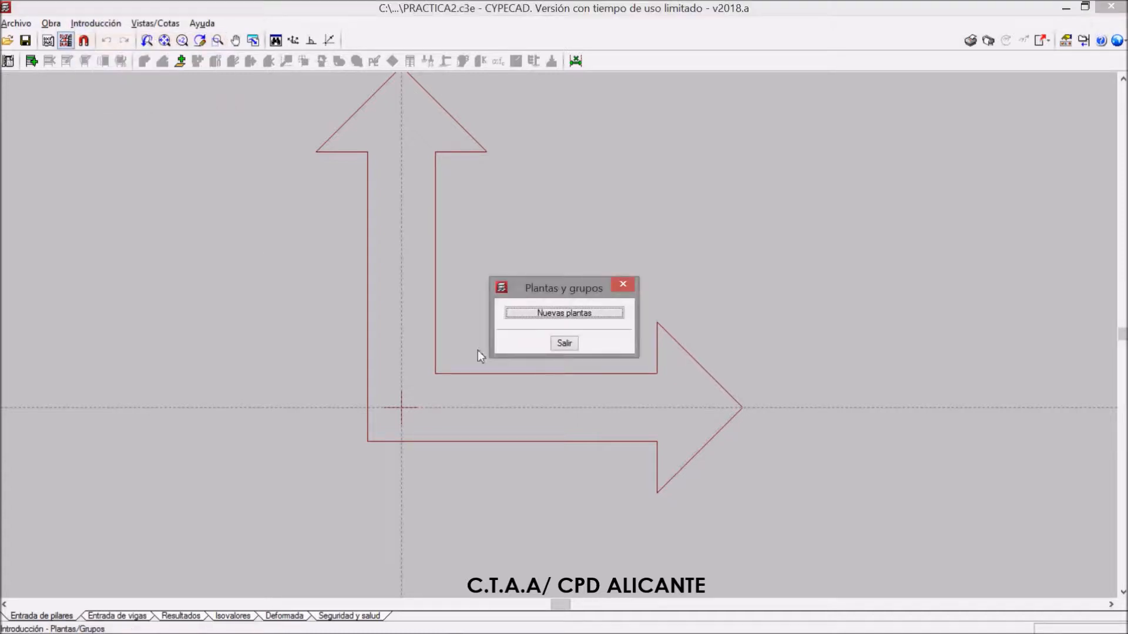
left_click(573, 315)
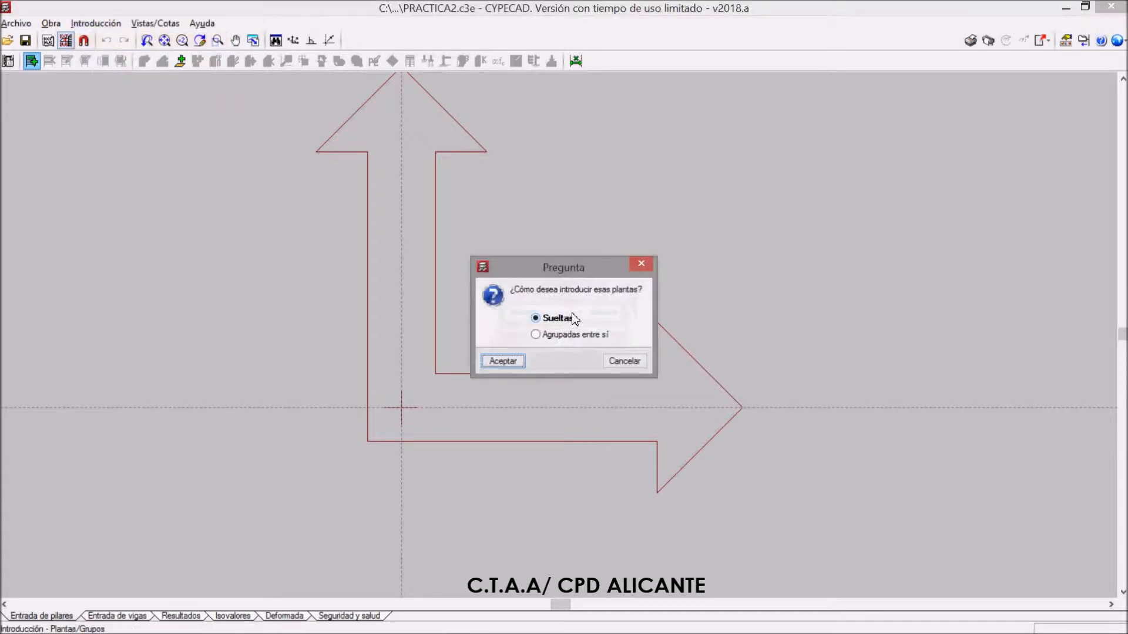
left_click(510, 364)
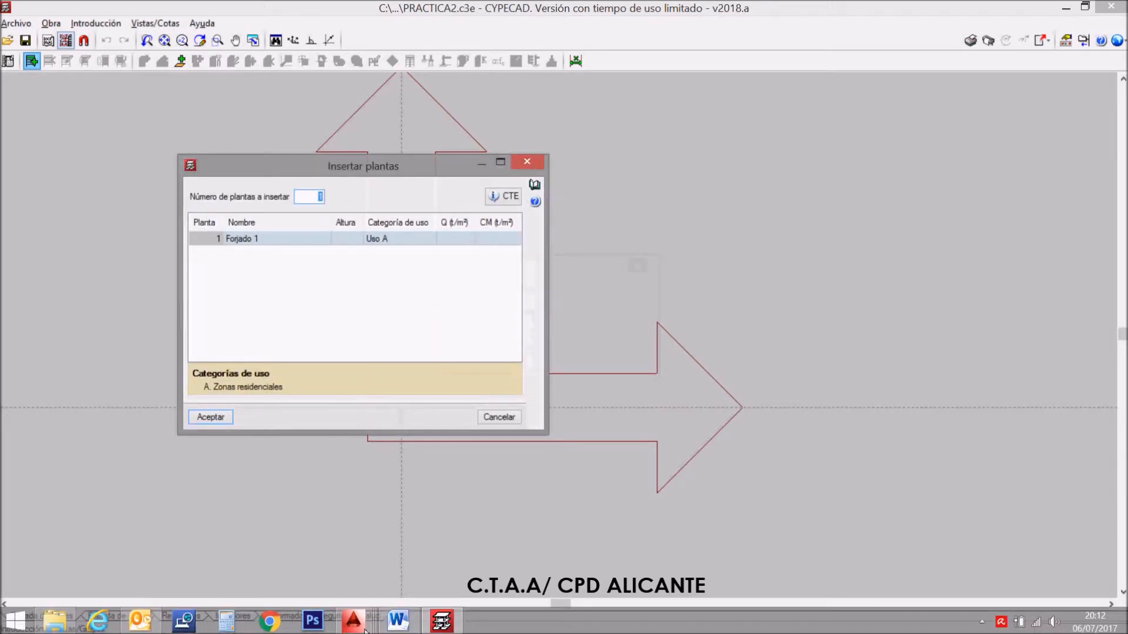
Switch to BASICO.dwg in AutoCAD, inspect the dimensioned section A-A' in an enlarged window, and return to CYPECAD
mouse_move(367, 631)
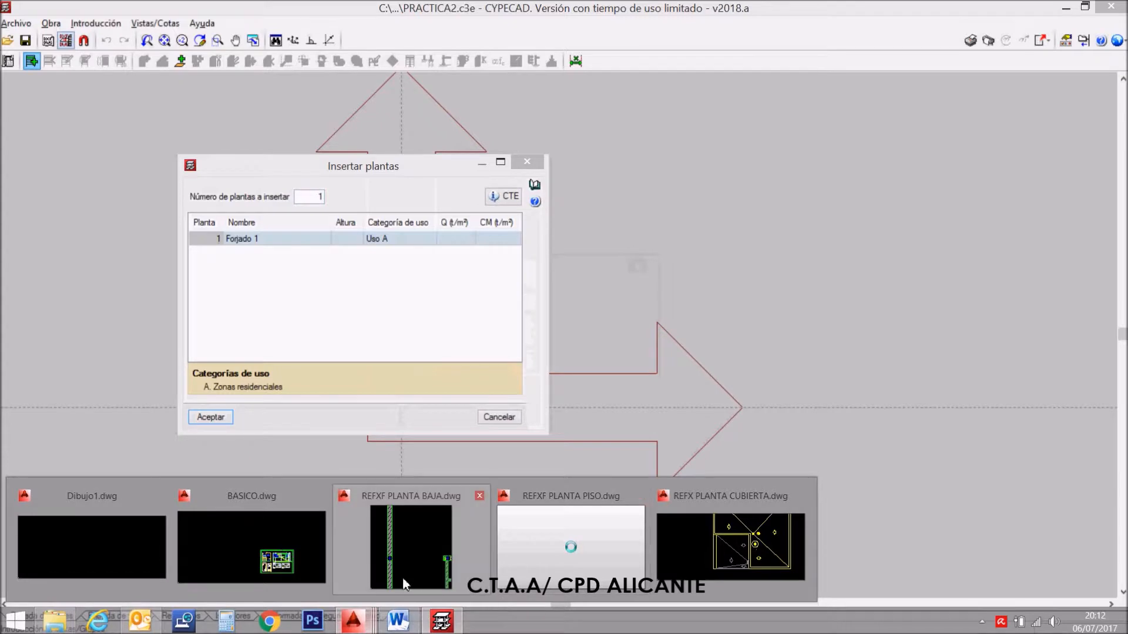
left_click(294, 565)
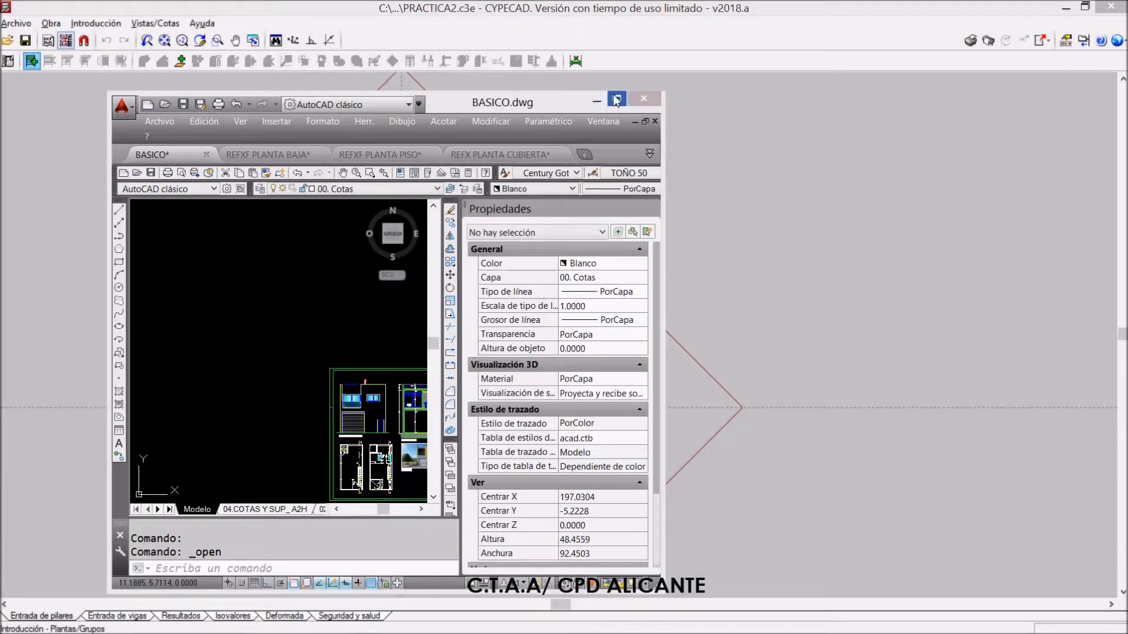
left_click(616, 98)
scroll(570, 483, "up", 5)
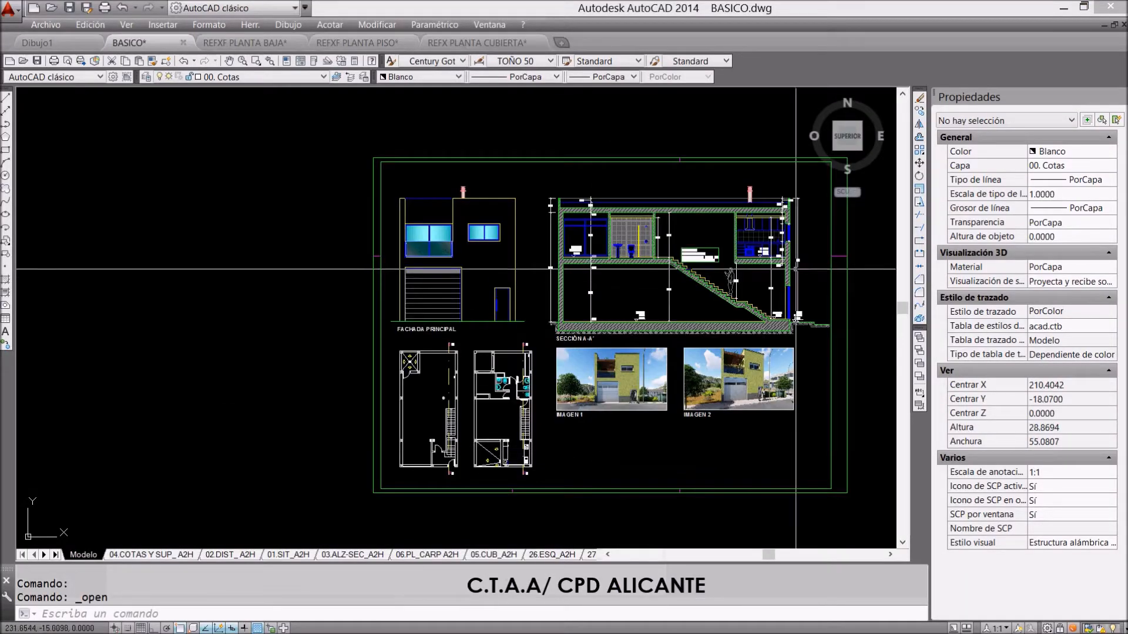
scroll(721, 373, "up", 2)
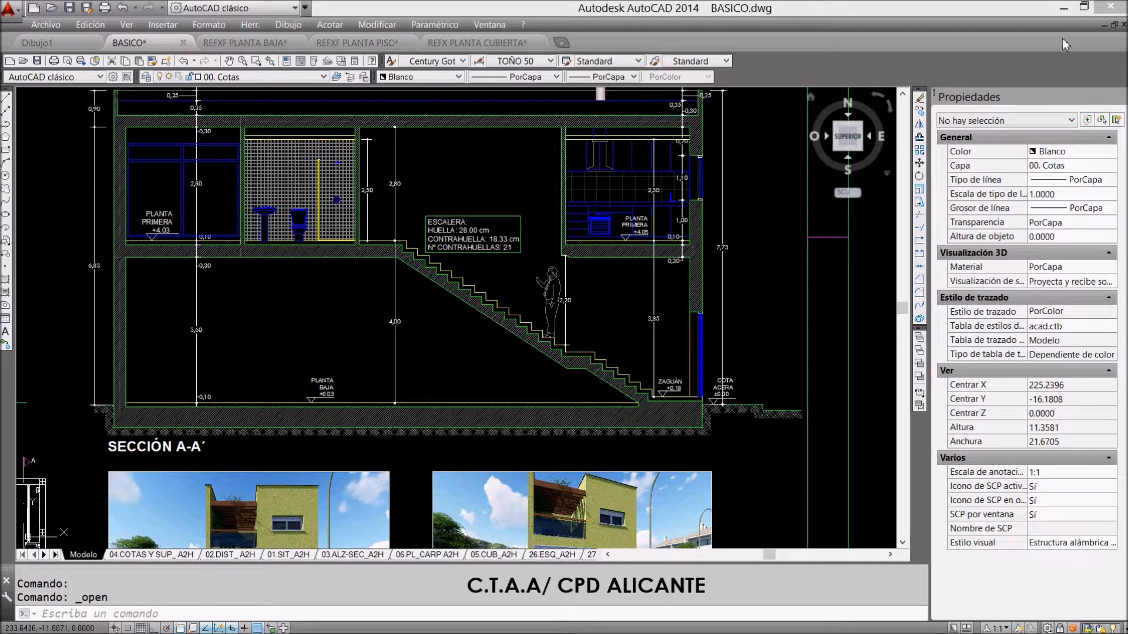
left_click(1066, 11)
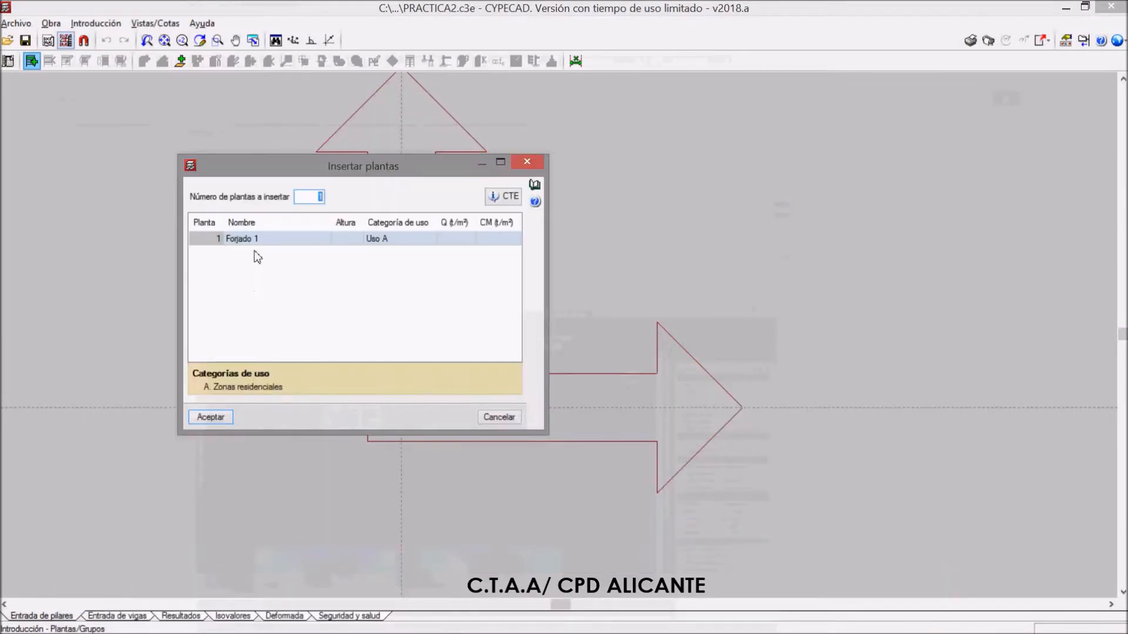
Bring BASICO.dwg up in AutoCAD again and enlarge its window
mouse_move(367, 628)
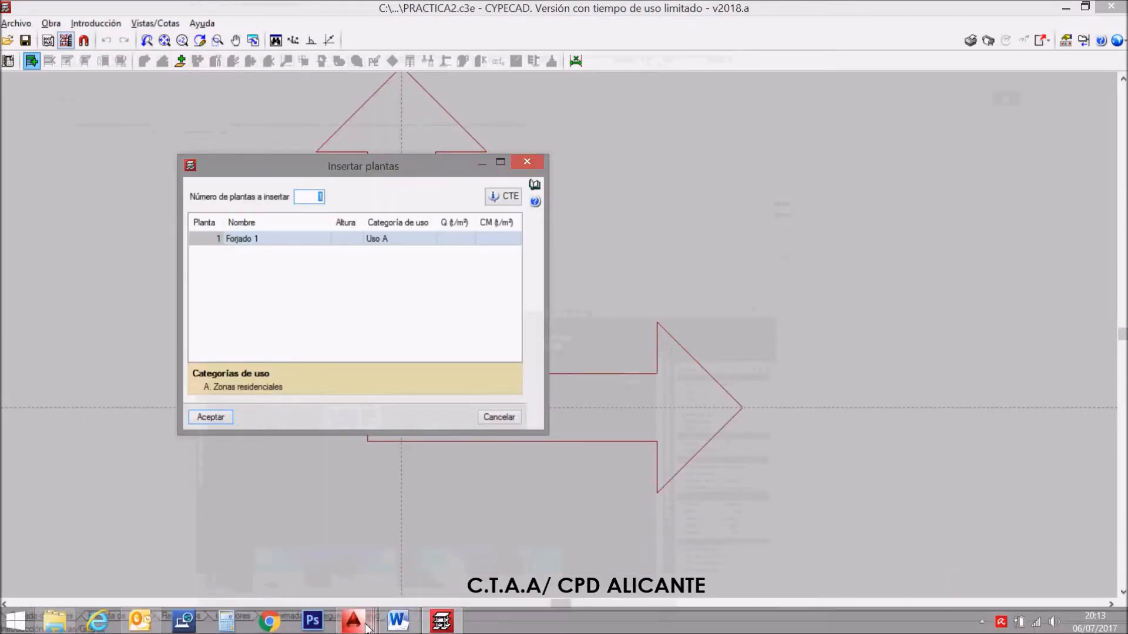
mouse_move(441, 626)
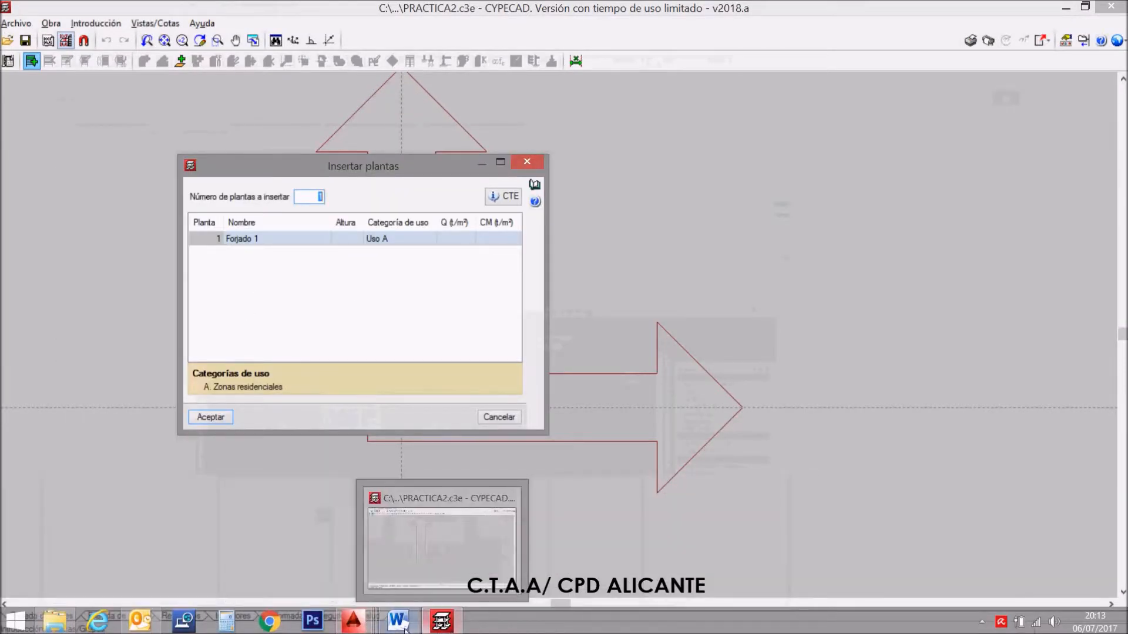
left_click(442, 627)
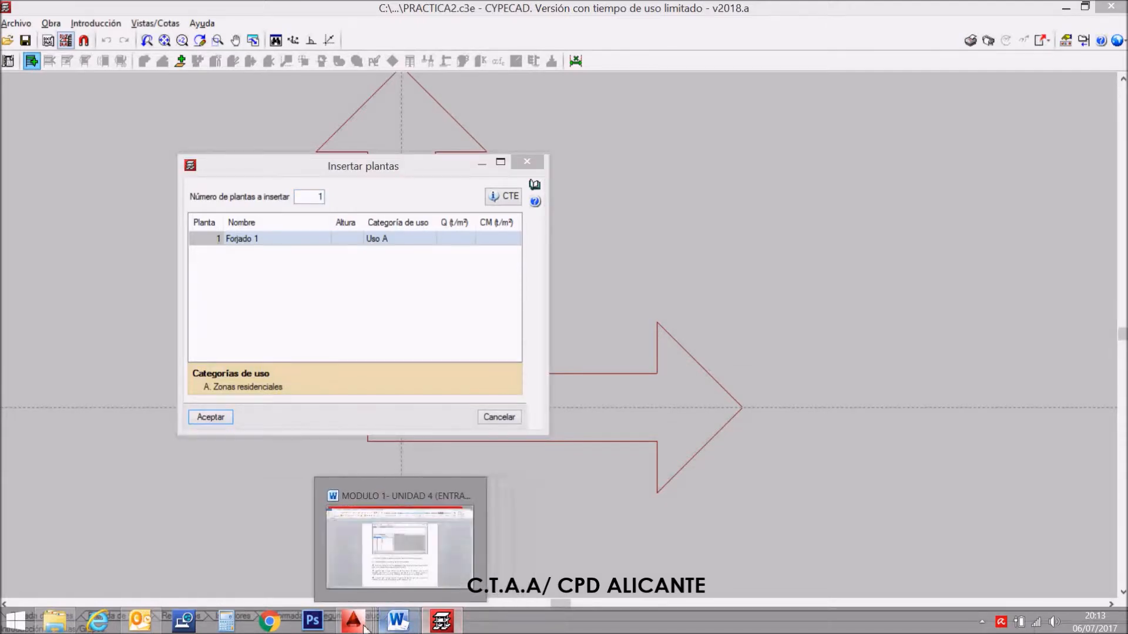
mouse_move(353, 622)
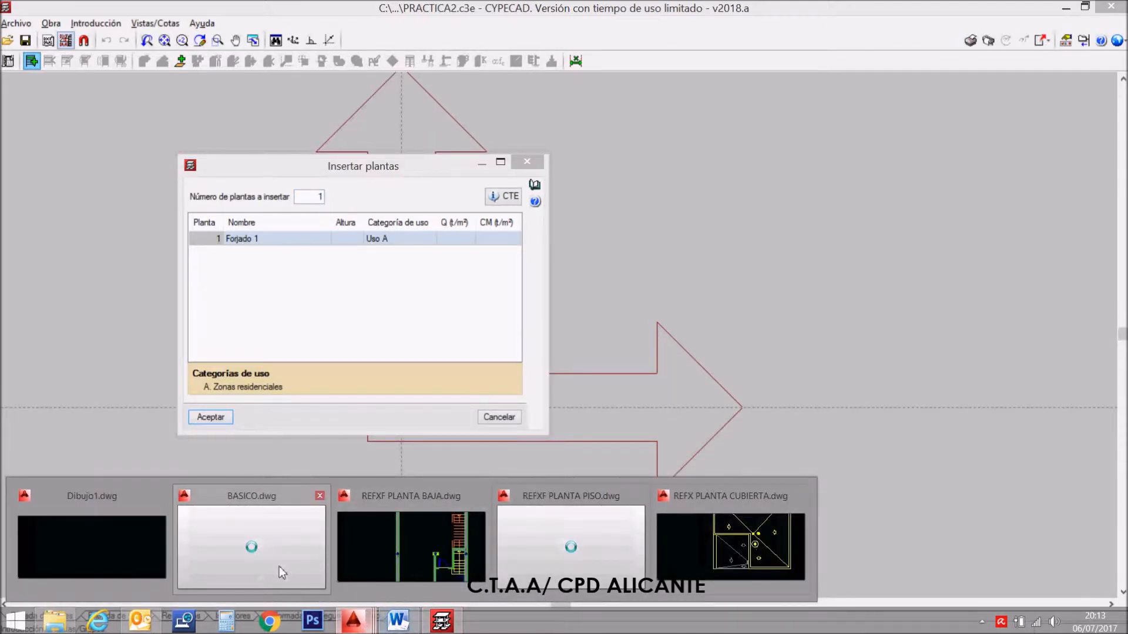
left_click(259, 579)
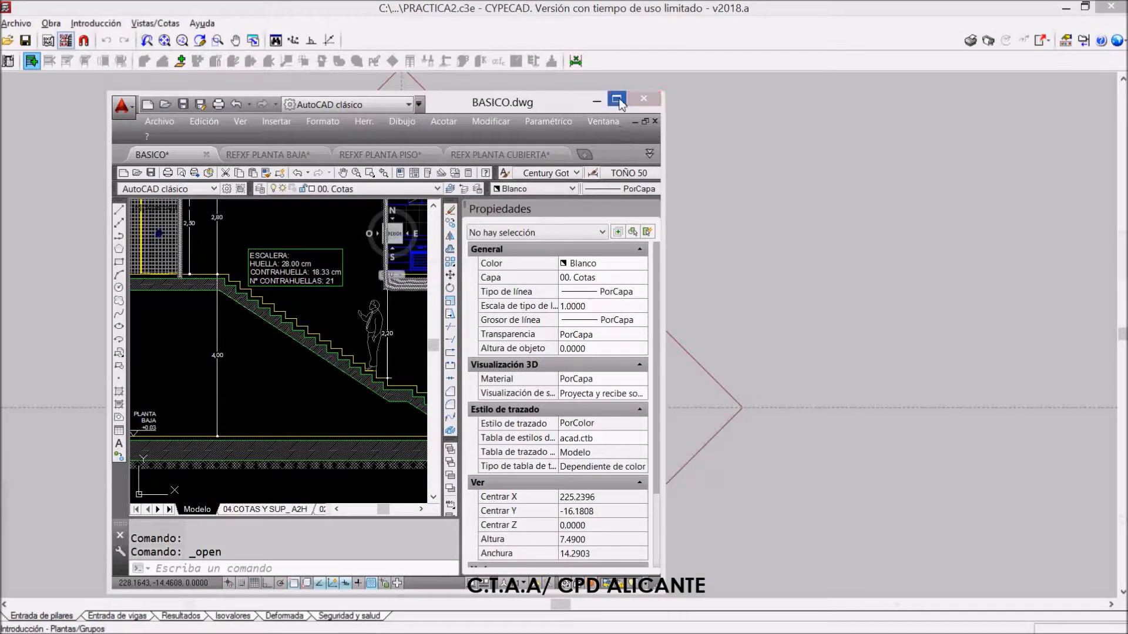
left_click(616, 99)
Measure the height from the ground-floor slab to the first-floor slab in section A-A' with DIST, and return to CYPECAD
scroll(96, 414, "up", 3)
type("DI")
key("Return")
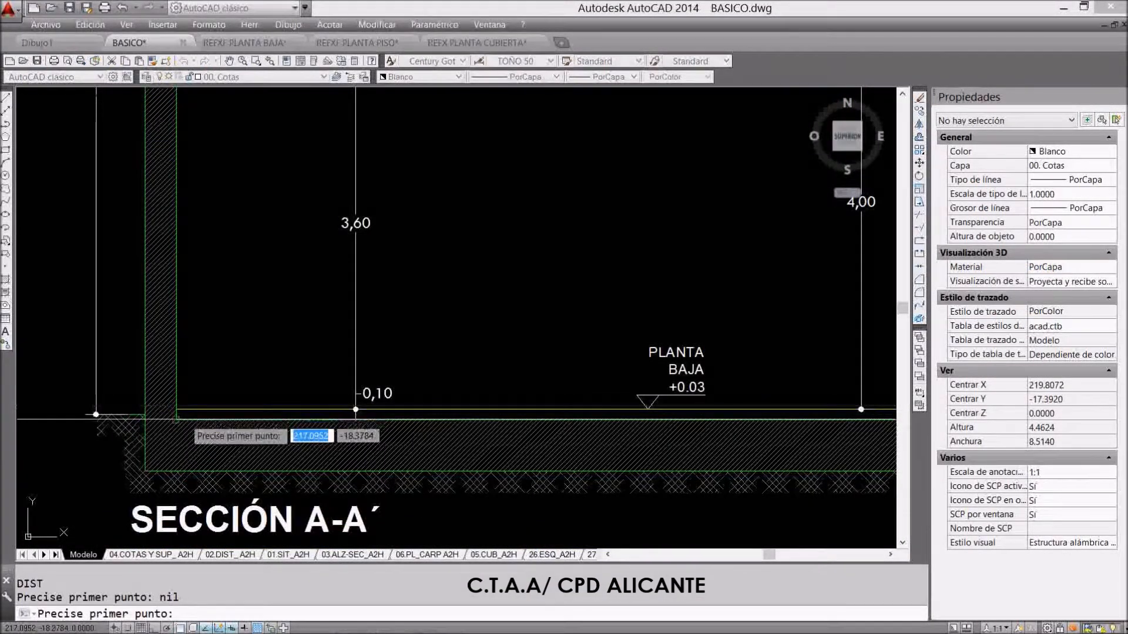
left_click(181, 418)
scroll(186, 418, "down", 6)
scroll(187, 329, "up", 11)
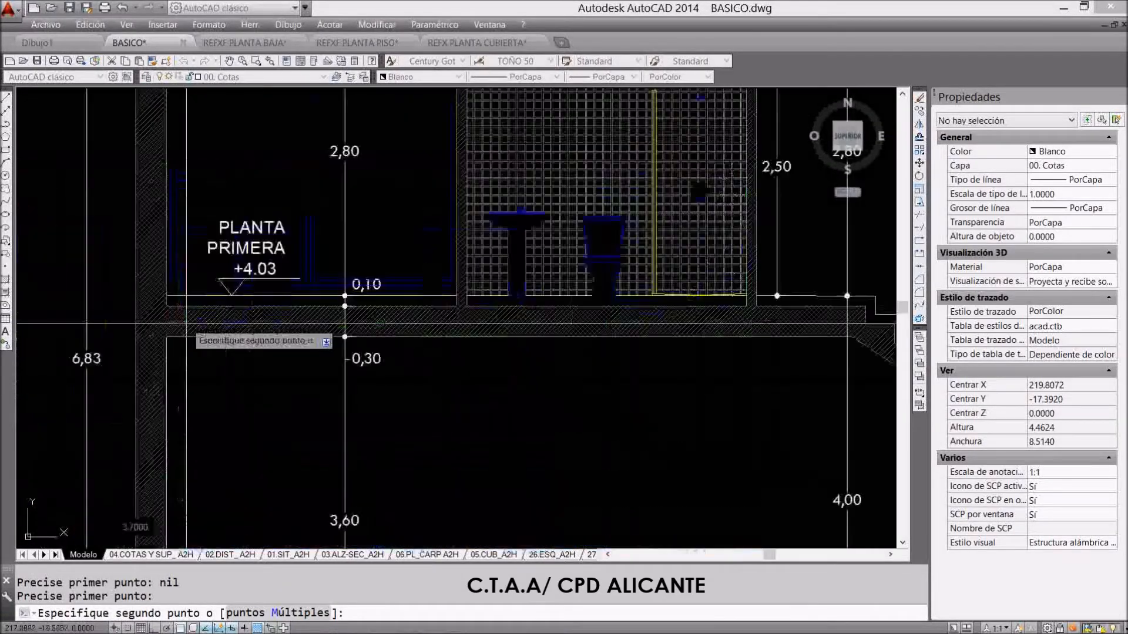
left_click(120, 269)
scroll(166, 299, "down", 5)
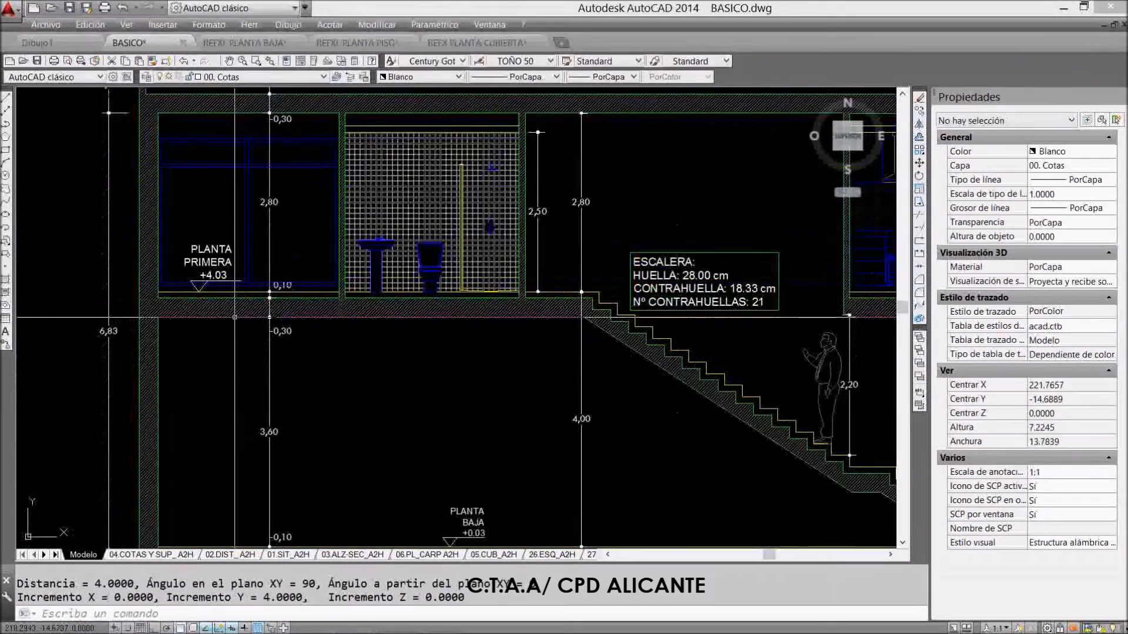
scroll(236, 315, "down", 4)
scroll(237, 294, "up", 4)
scroll(236, 294, "down", 2)
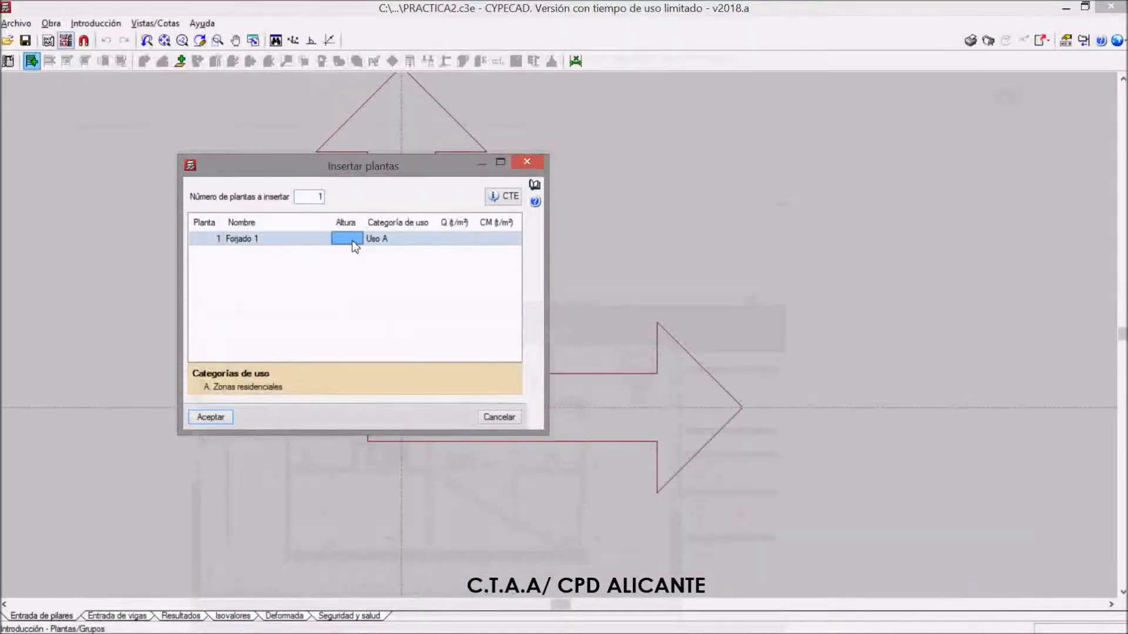
Set the height of Forjado 1 to 4.00 and the number of floors to insert to 2
type("4")
key("Return")
left_click(463, 241)
left_click(456, 226)
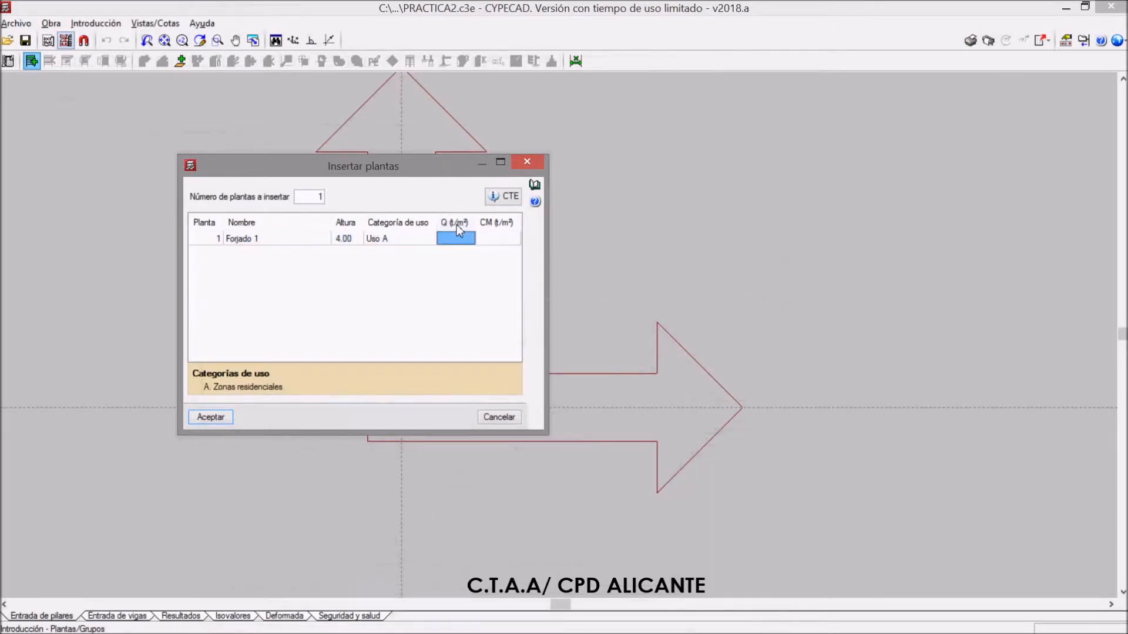
left_click(456, 238)
left_click(498, 238)
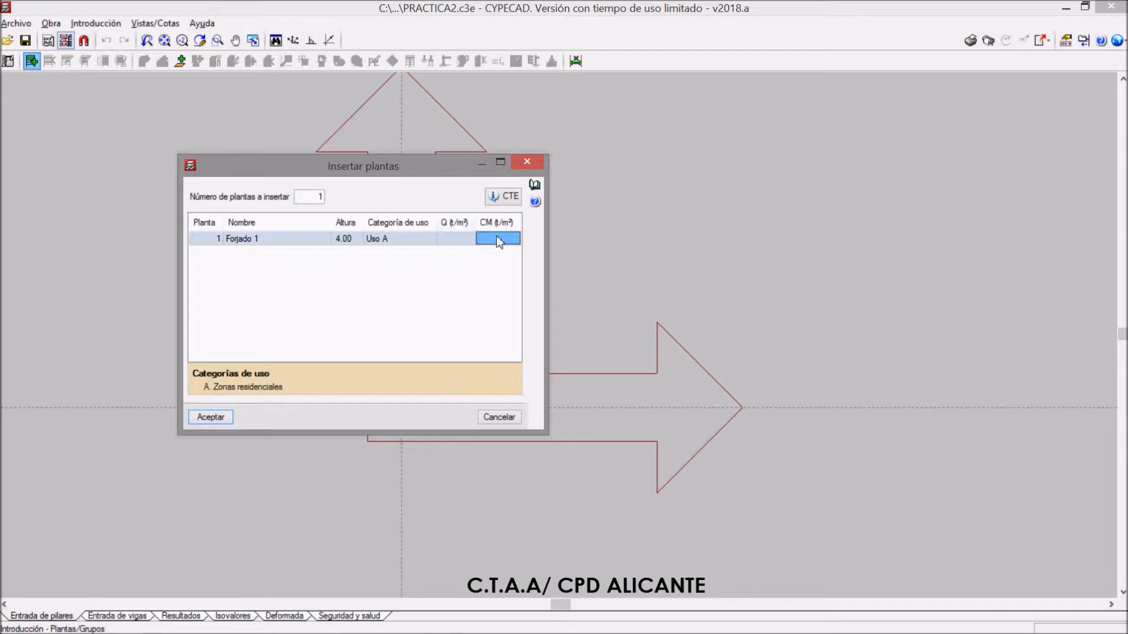
left_click(460, 240)
left_click(462, 244)
left_click(330, 203)
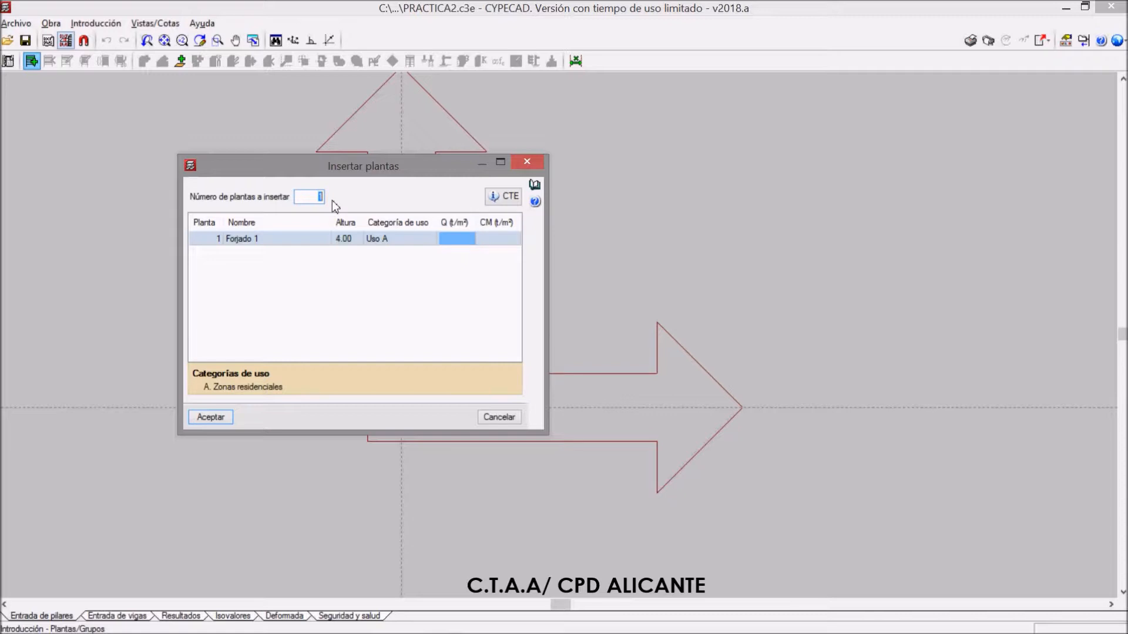
key("Tab")
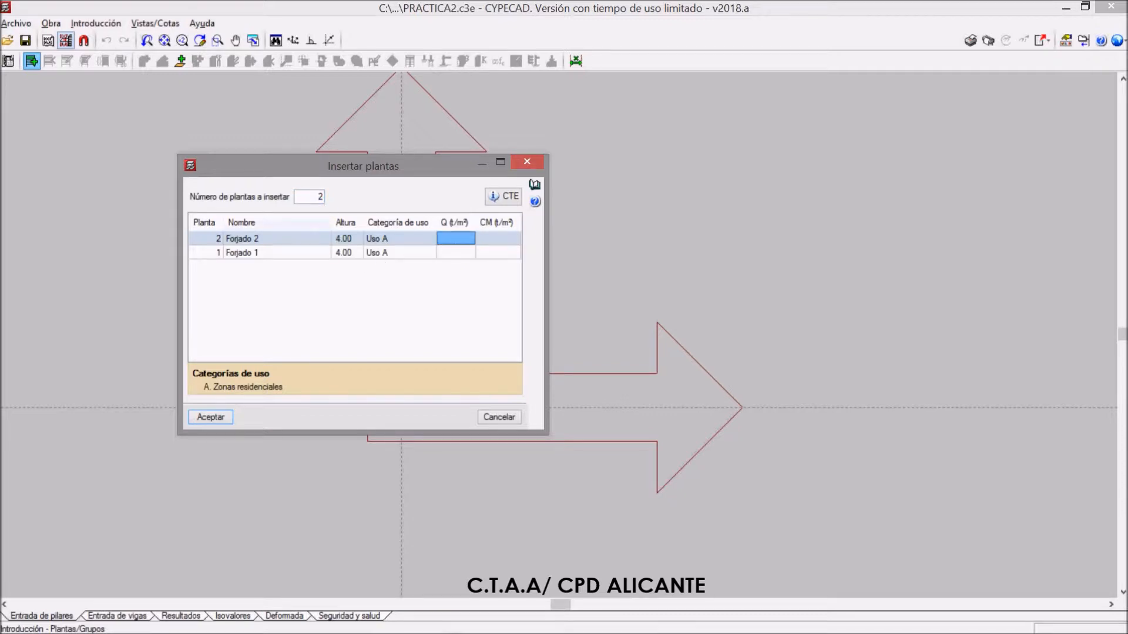
Switch to BASICO.dwg in AutoCAD and measure the height from the first-floor slab to the roof slab with DIST
mouse_move(439, 627)
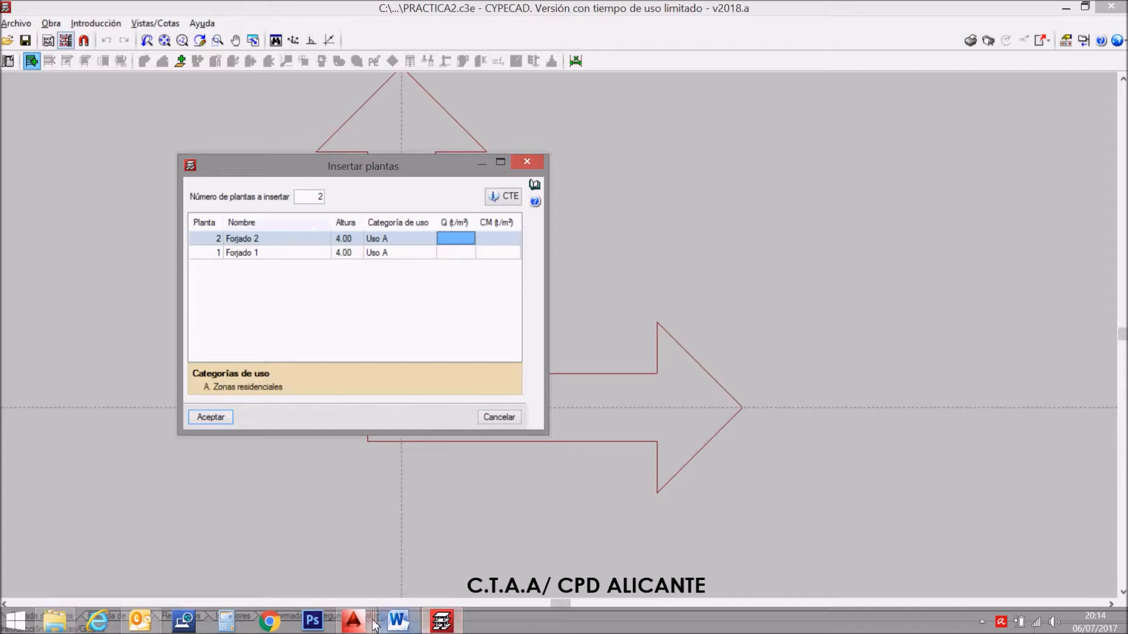
mouse_move(353, 621)
left_click(268, 555)
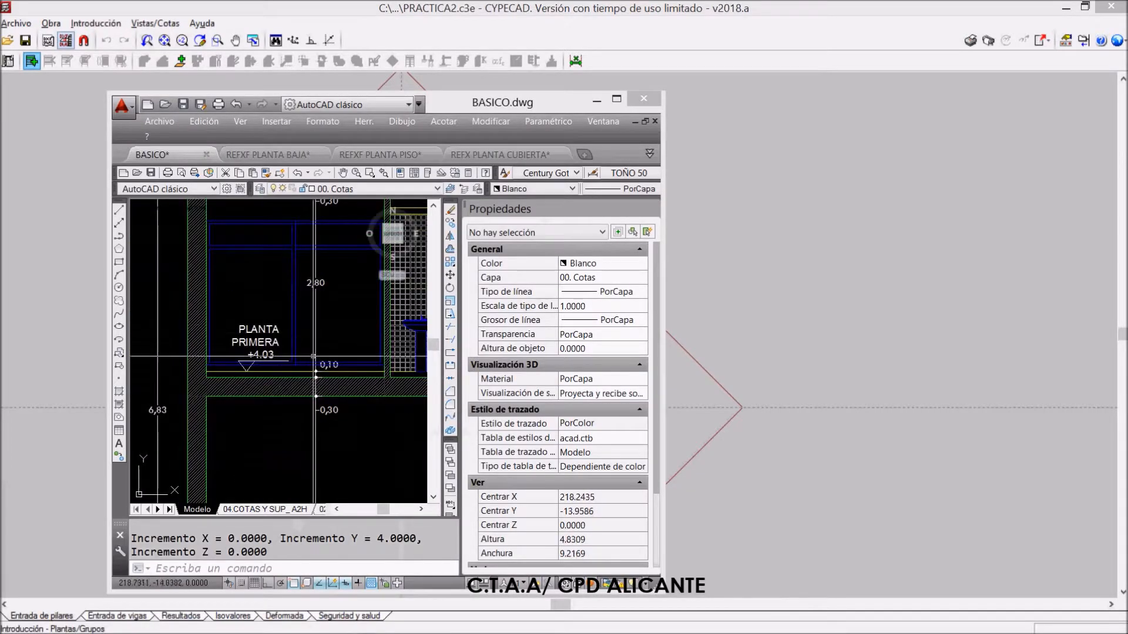
left_click(616, 98)
type("DI")
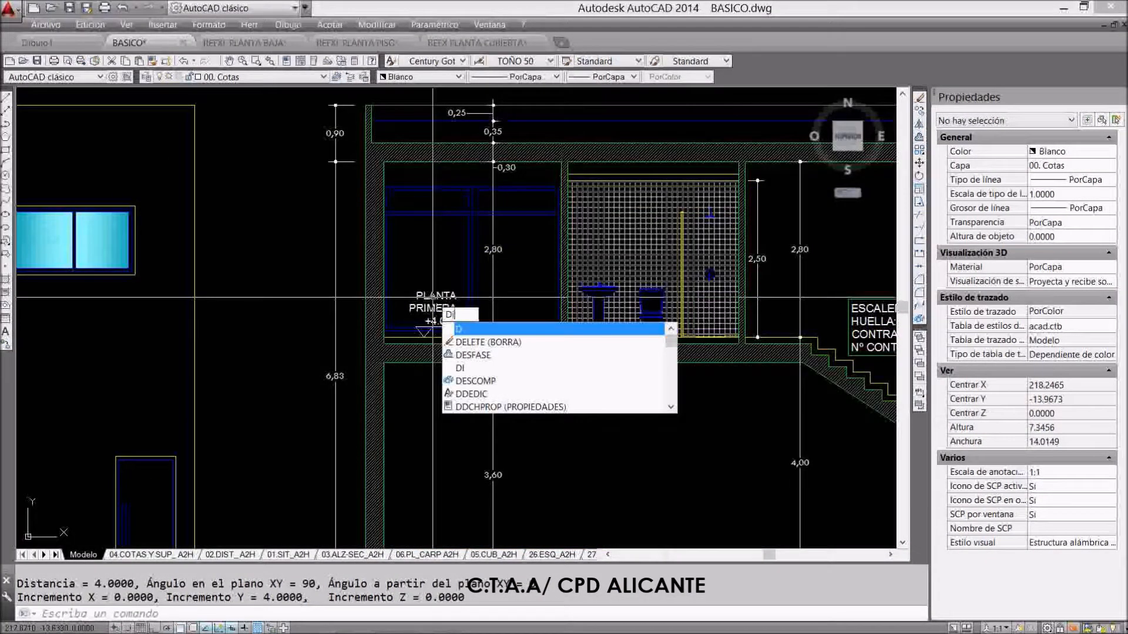
type("ST")
key("Return")
left_click(384, 340)
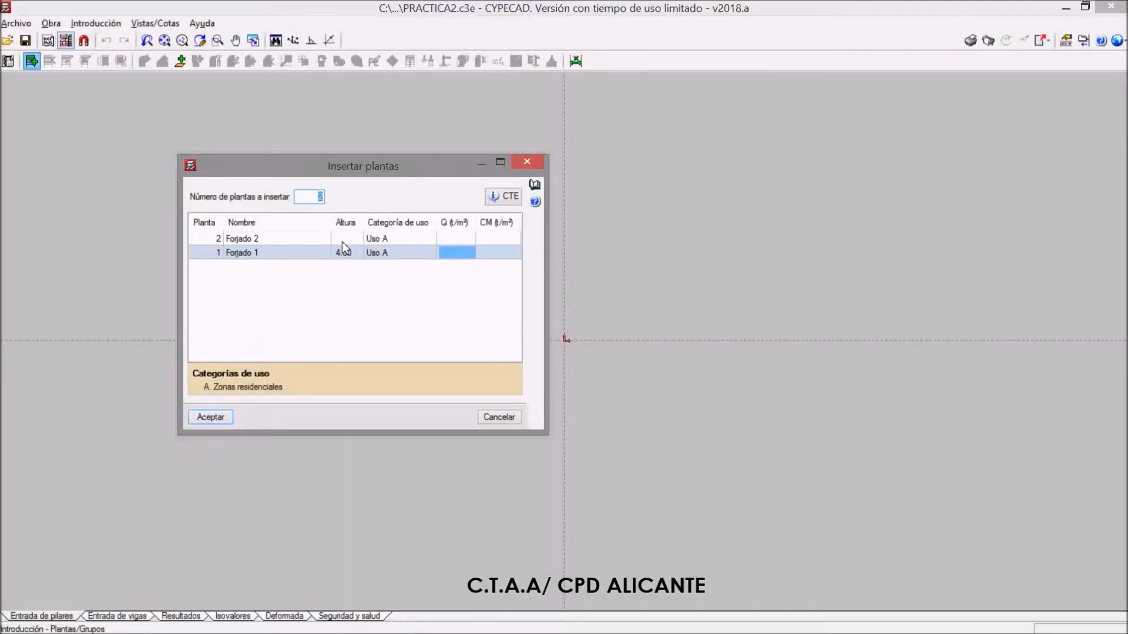
Back in CYPECAD, set the height of Forjado 2 to 3.20 and select the Q load field of Forjado 1
left_click(342, 238)
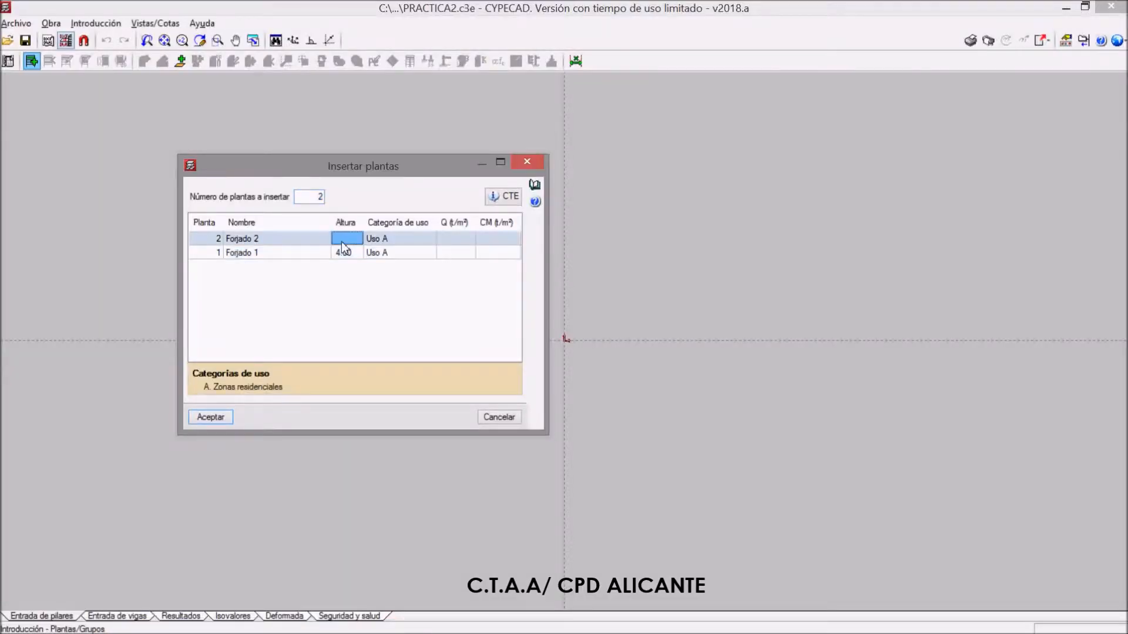
type("3.20")
key("Tab")
left_click(452, 240)
left_click(457, 257)
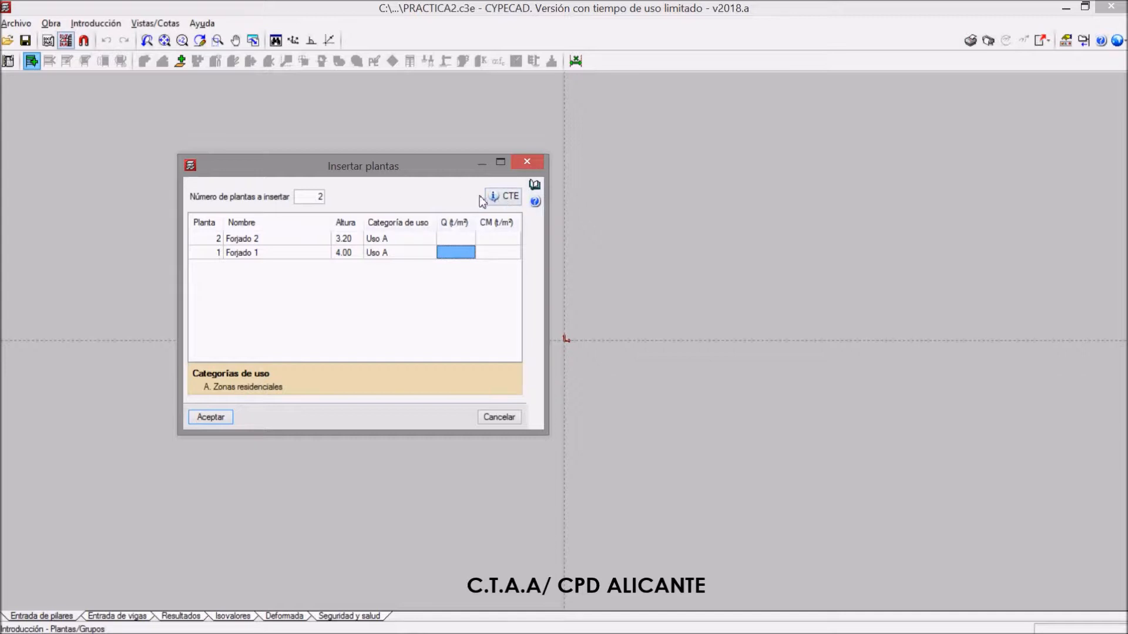
Open the CTE reference document and examine the characteristic live loads by use category in Tabla 3.1
left_click(497, 199)
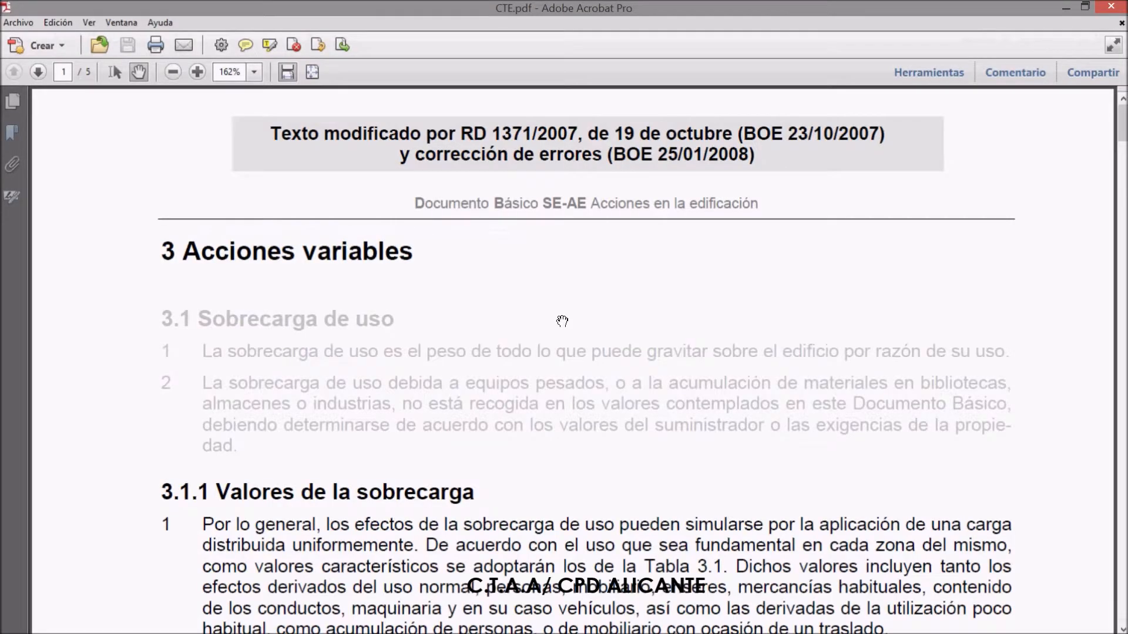
scroll(562, 321, "down", 3)
scroll(562, 320, "down", 18)
scroll(562, 353, "up", 6)
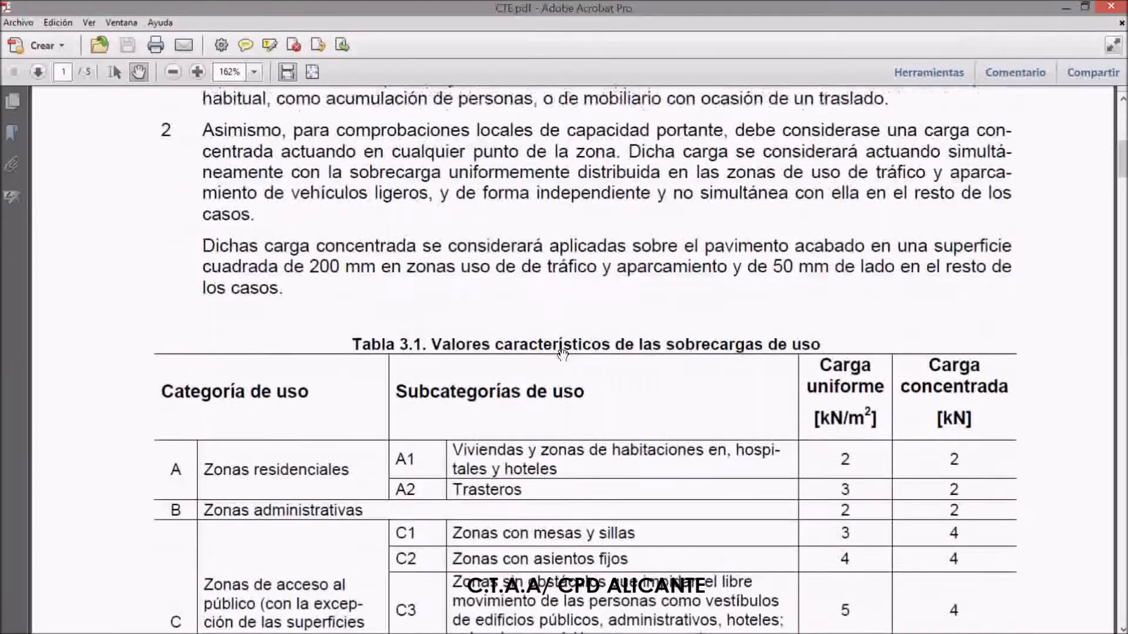
scroll(562, 353, "up", 15)
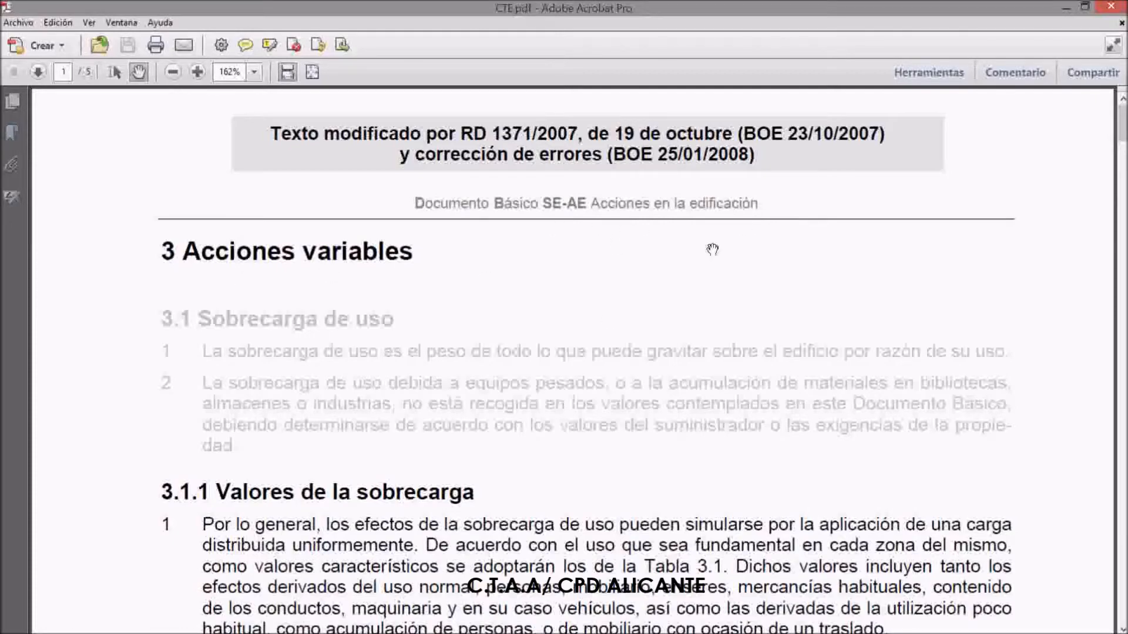
Review the uniform and concentrated loads in Tabla 3.1 for residential, administrative, public-access, commercial, traffic and roof zones
scroll(596, 330, "down", 2)
scroll(596, 330, "down", 4)
scroll(591, 321, "up", 1)
scroll(765, 255, "down", 5)
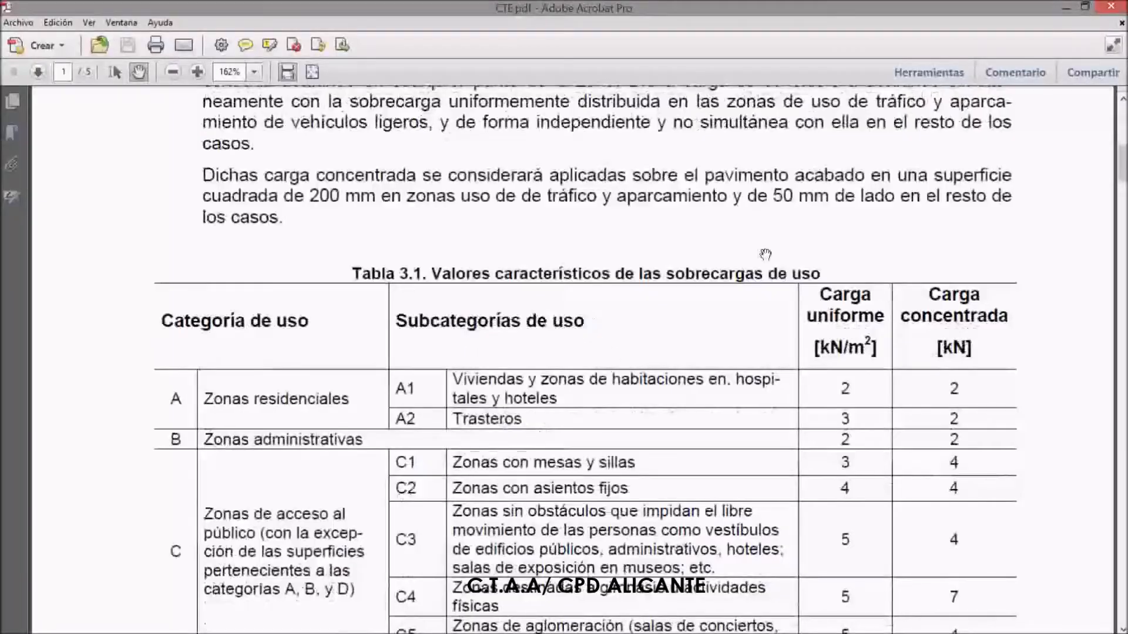
scroll(682, 326, "down", 2)
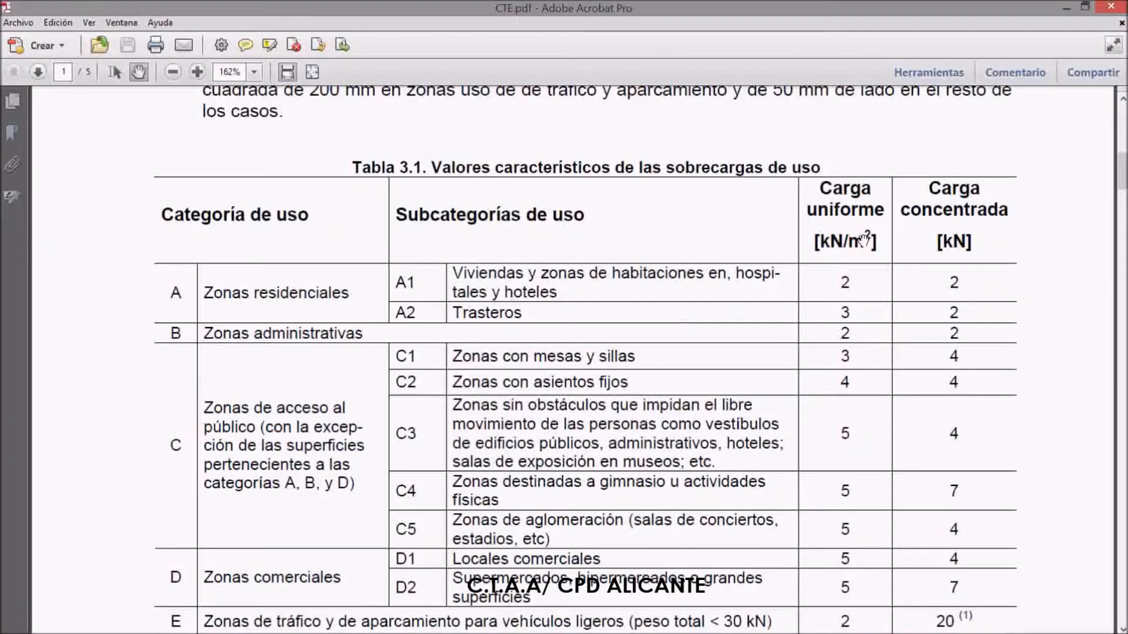
scroll(845, 276, "down", 3)
scroll(832, 311, "up", 1)
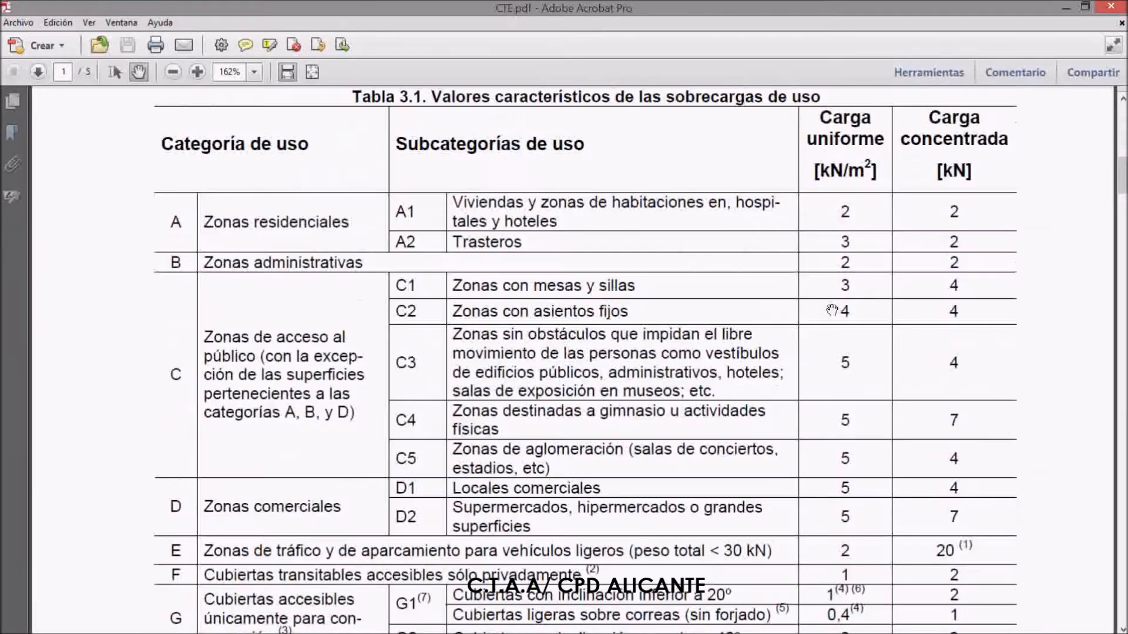
scroll(832, 311, "down", 1)
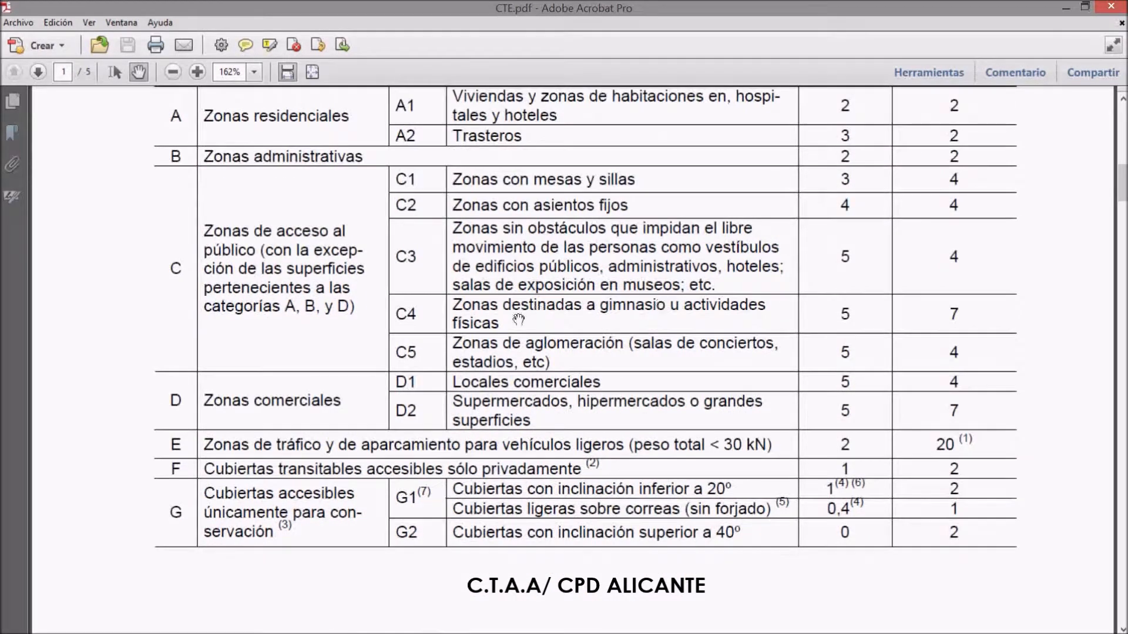
scroll(382, 437, "down", 1)
scroll(311, 470, "up", 1)
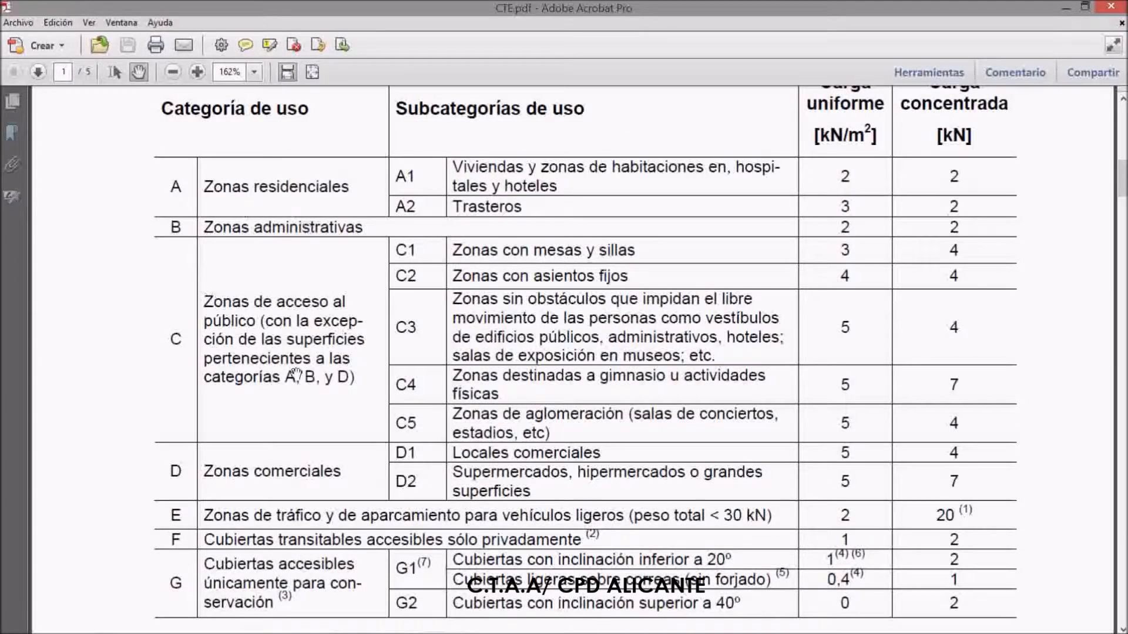
scroll(297, 374, "down", 1)
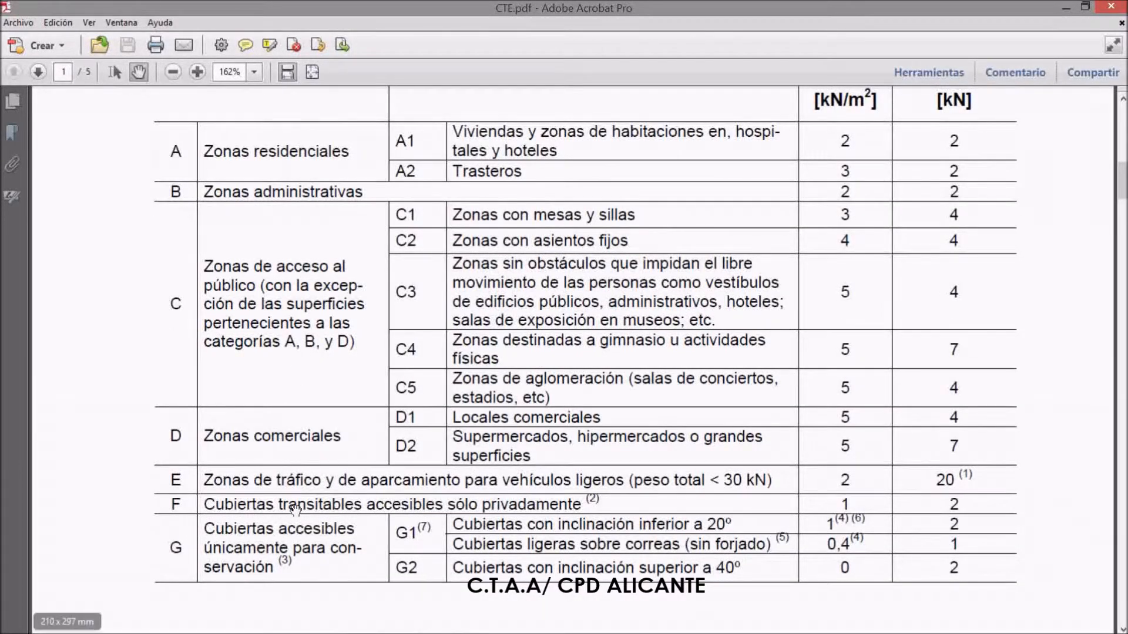
scroll(295, 510, "up", 1)
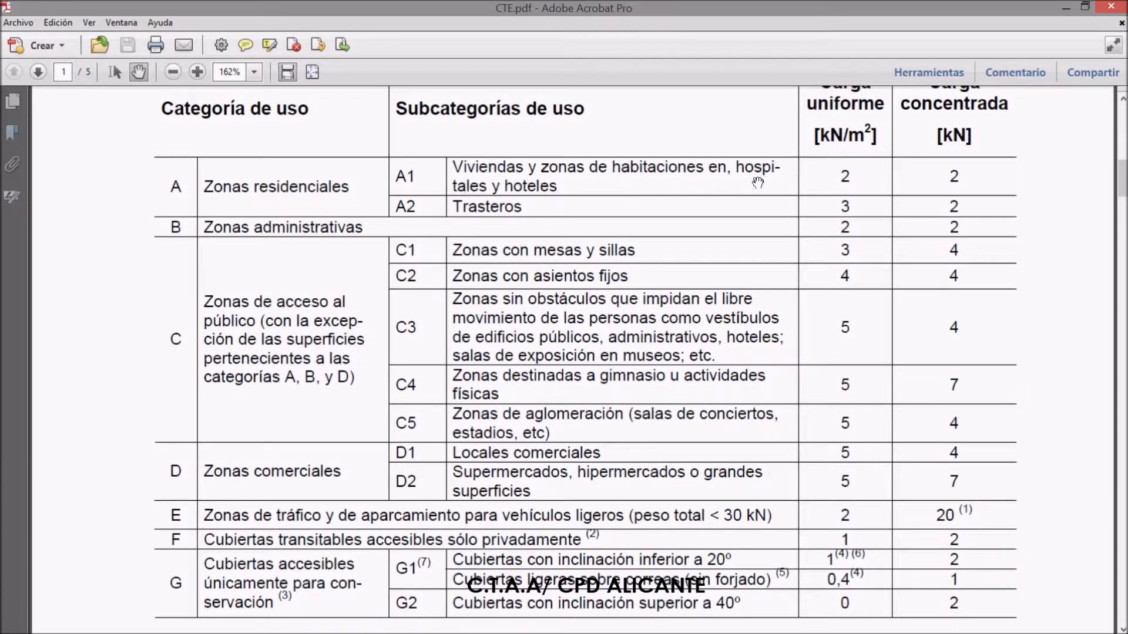
scroll(317, 259, "down", 1)
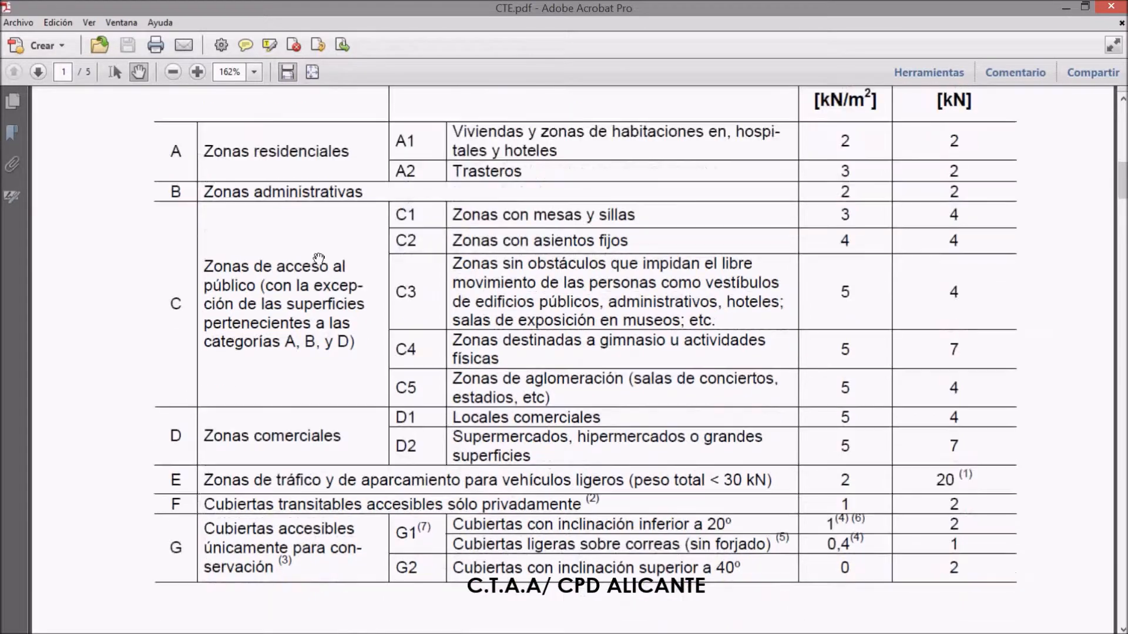
scroll(319, 309, "down", 1)
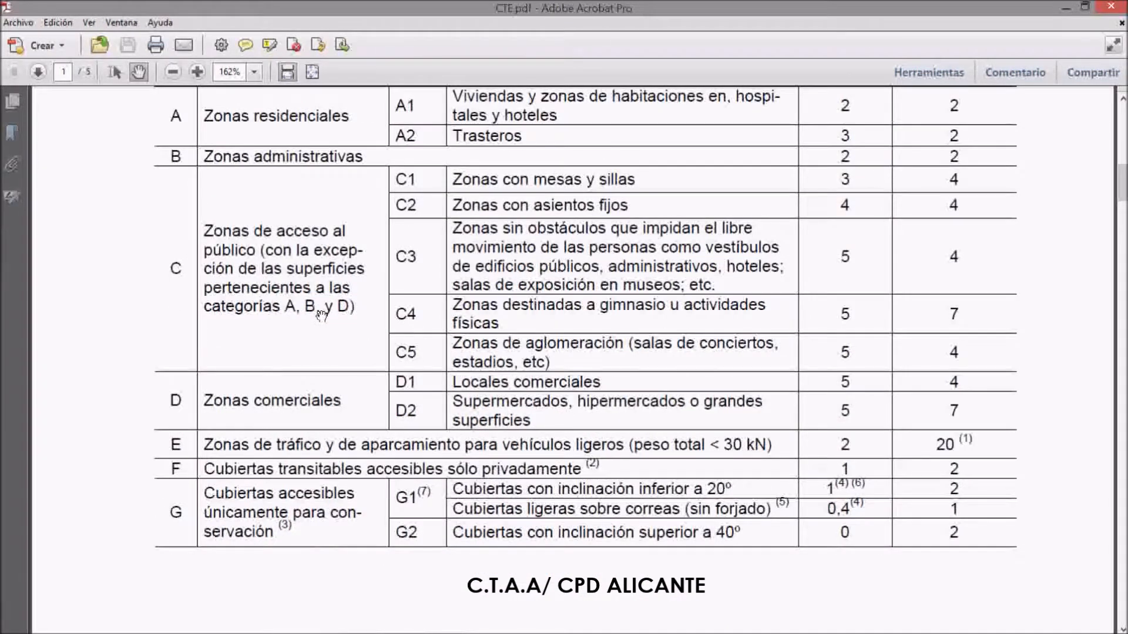
scroll(319, 345, "up", 2)
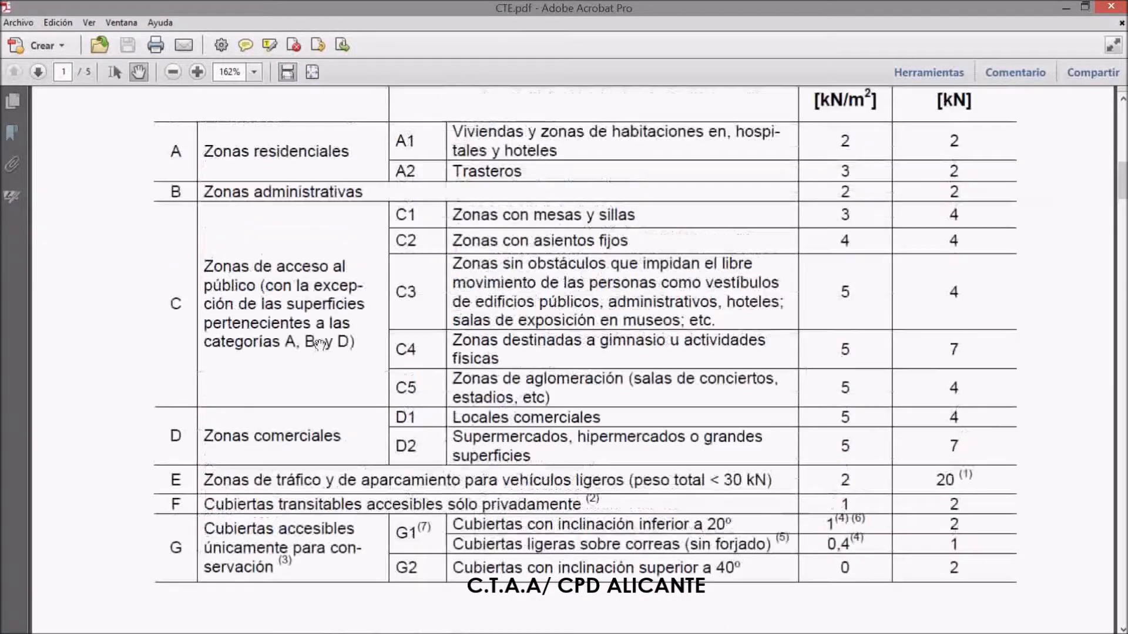
scroll(320, 343, "down", 15)
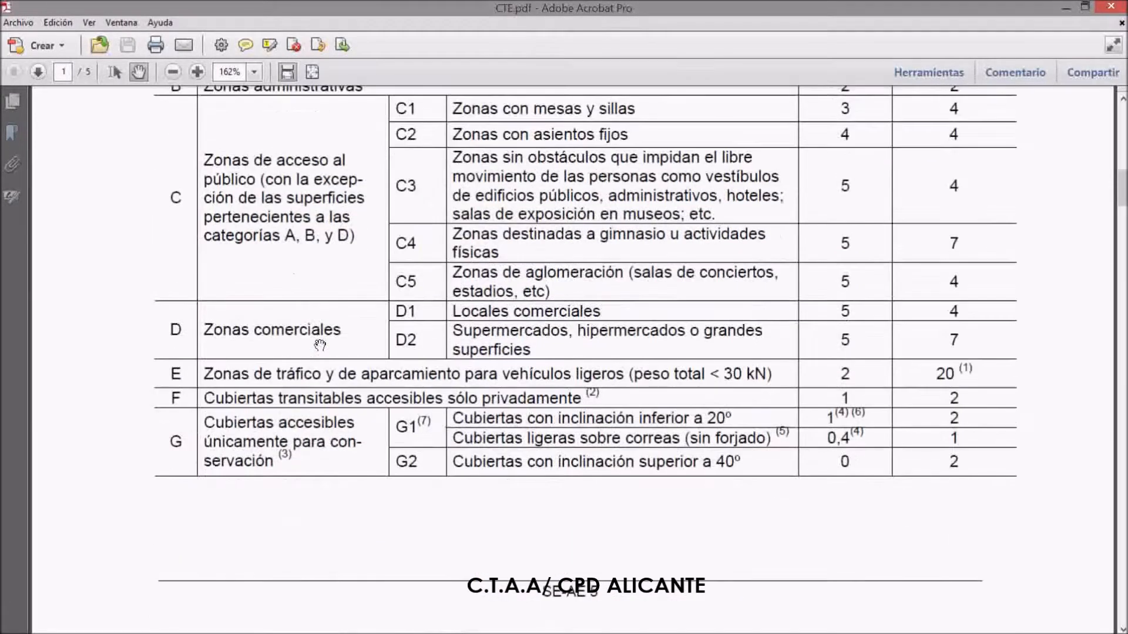
scroll(325, 343, "up", 15)
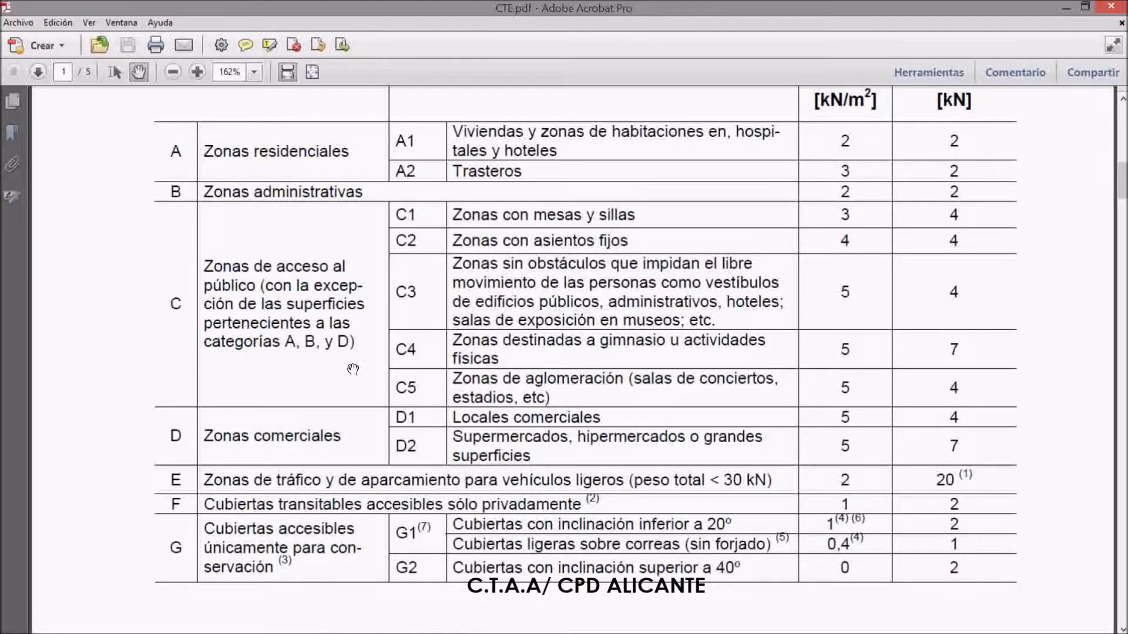
scroll(352, 369, "up", 3)
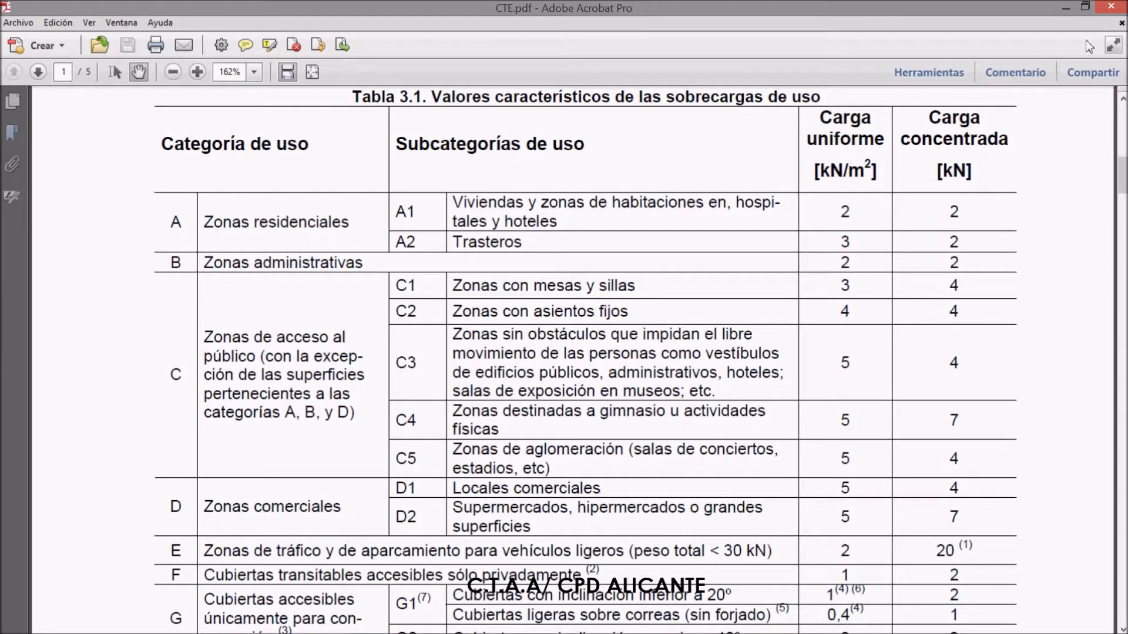
Return to CYPECAD, cancel the pending floor insertion and leave the Plantas y grupos dialog
left_click(1066, 8)
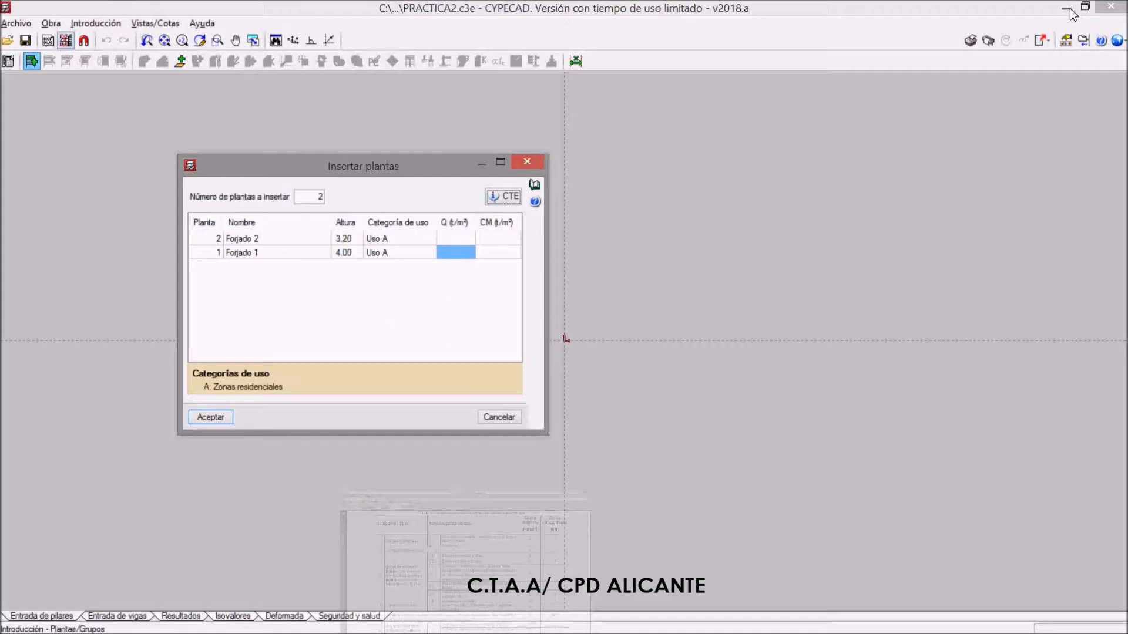
left_click(499, 238)
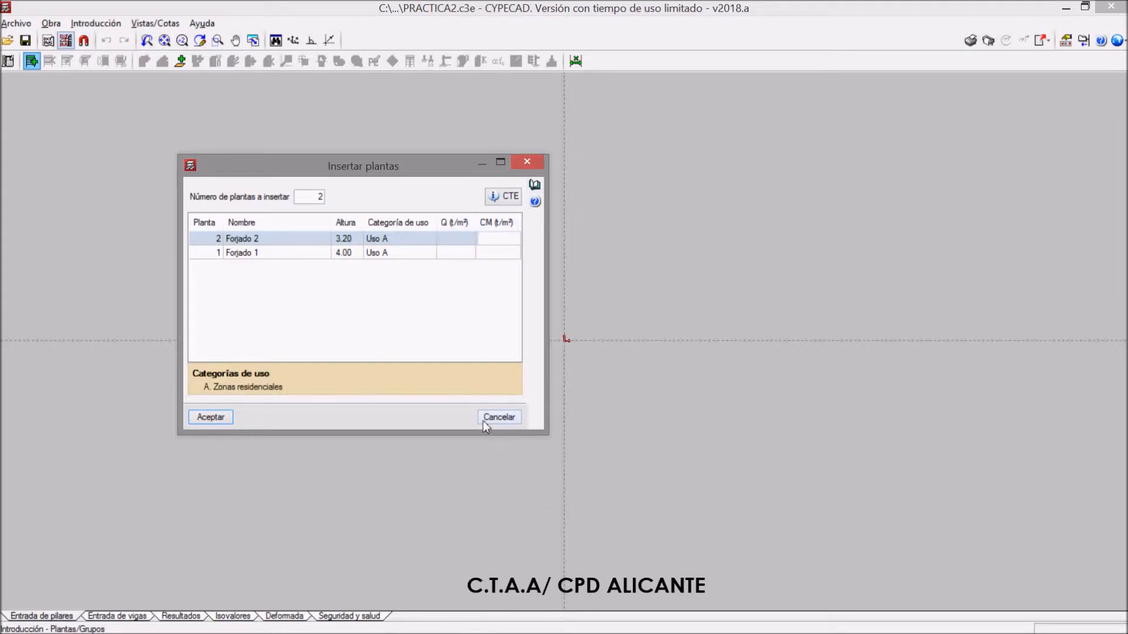
left_click(205, 422)
left_click(377, 337)
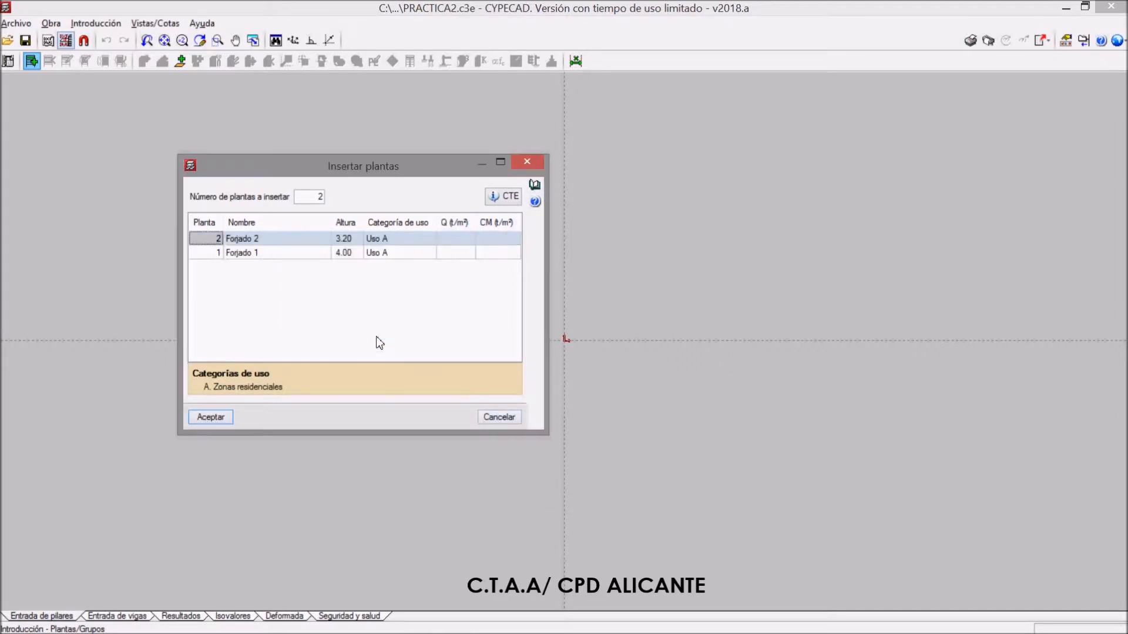
left_click(502, 418)
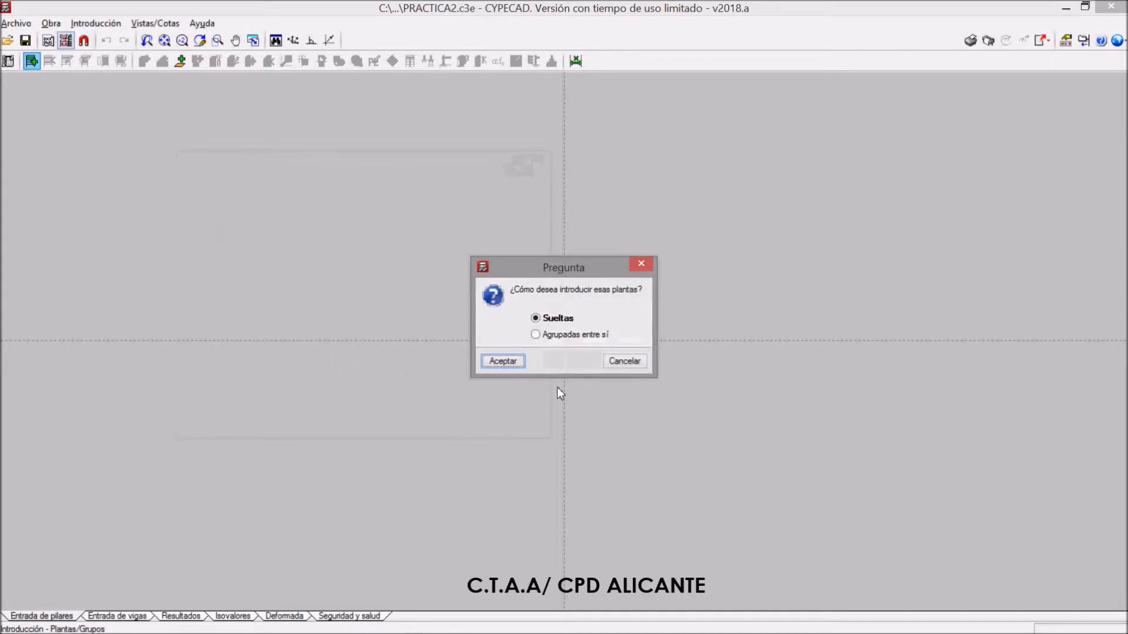
left_click(624, 361)
left_click(571, 349)
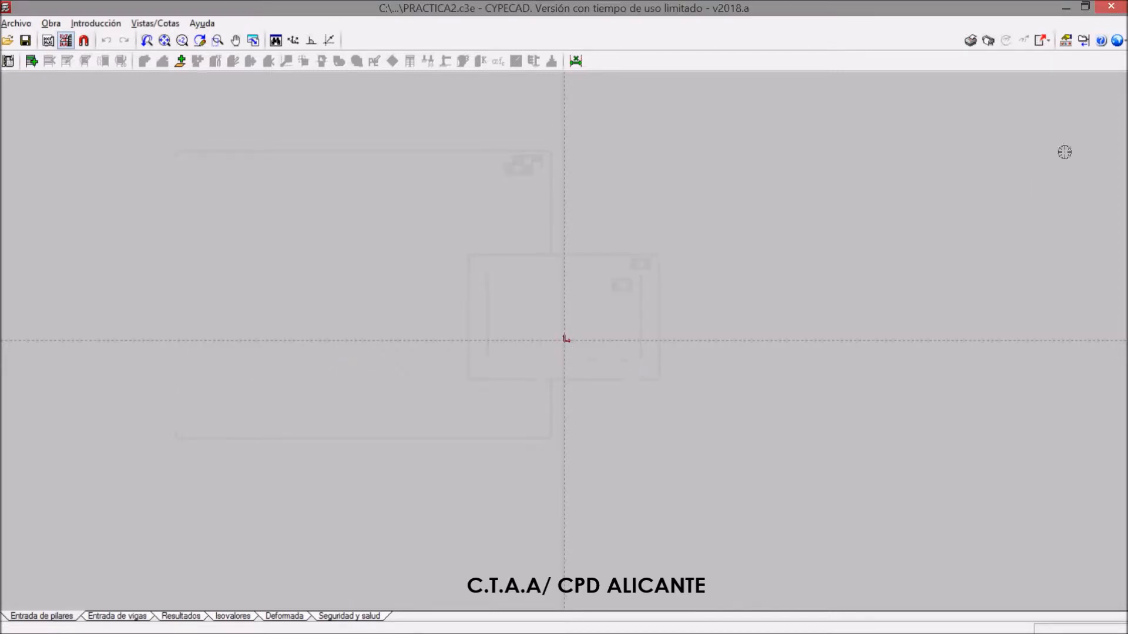
Set the job's unit system to Sistema Internacional with julio, J as the energy unit
left_click(1117, 41)
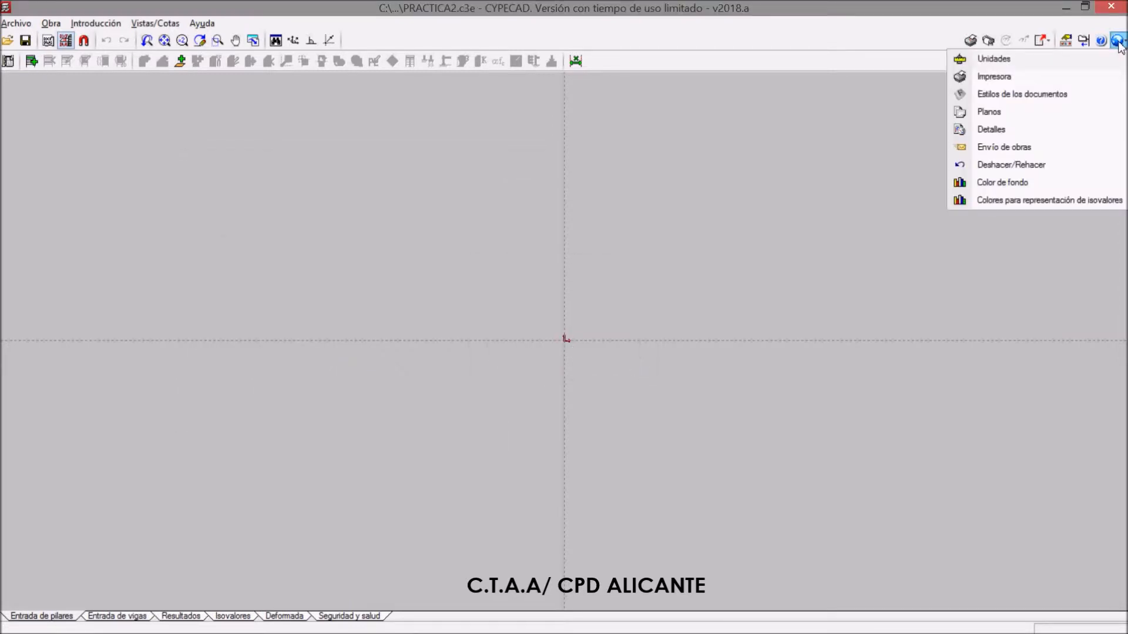
left_click(996, 61)
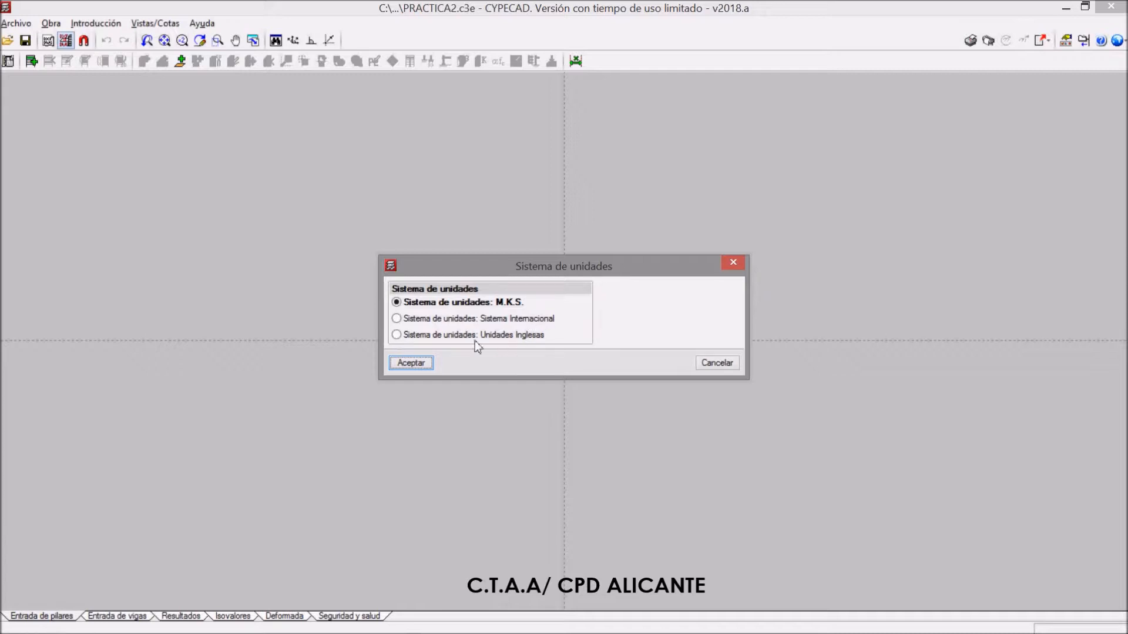
left_click(408, 319)
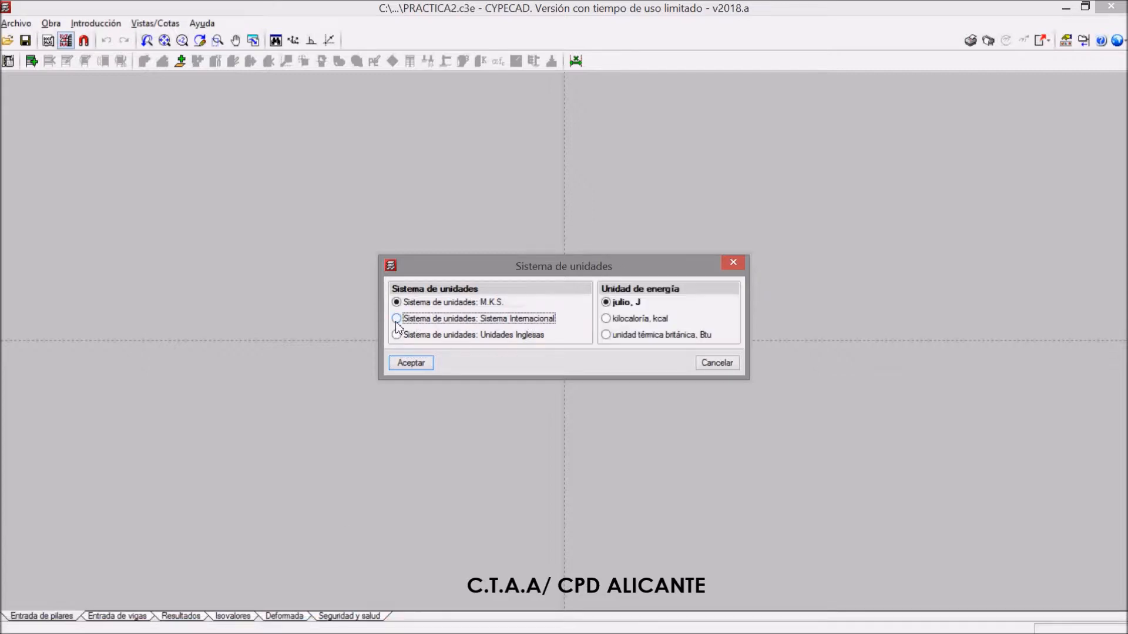
left_click(430, 364)
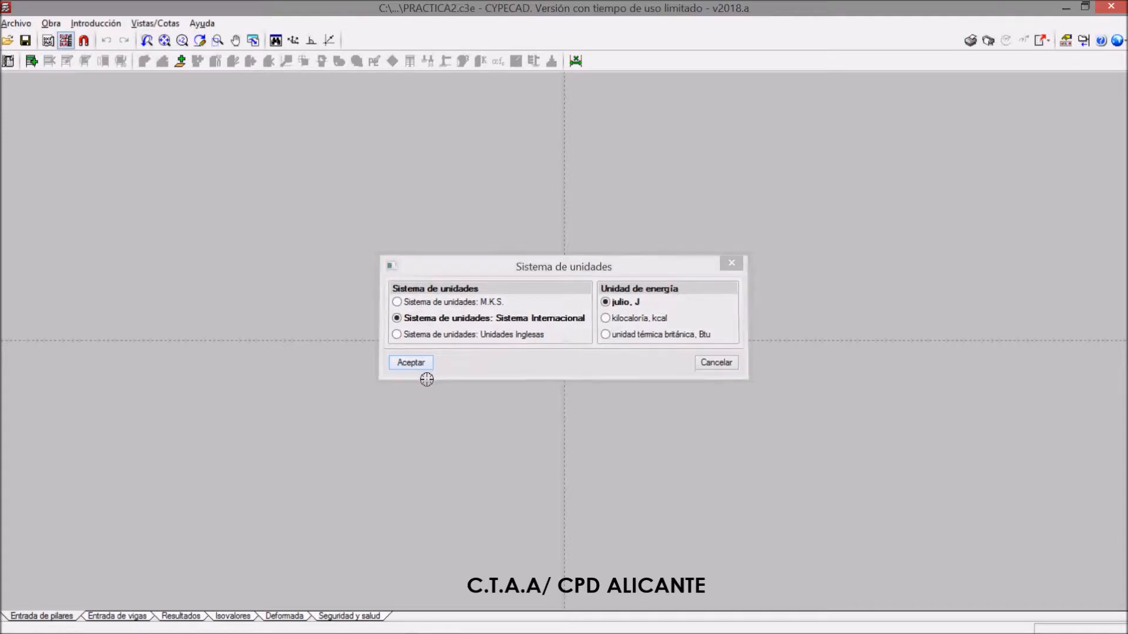
Start inserting new floors as Sueltas and set the number of floors to insert to 2
left_click(96, 24)
left_click(120, 41)
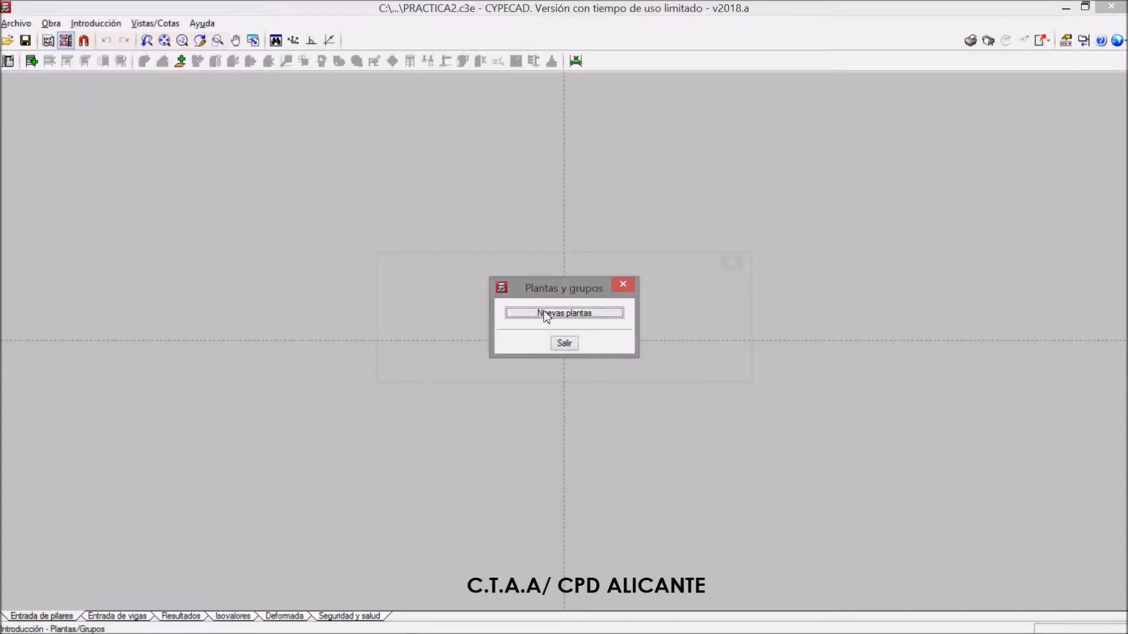
left_click(561, 313)
left_click(503, 361)
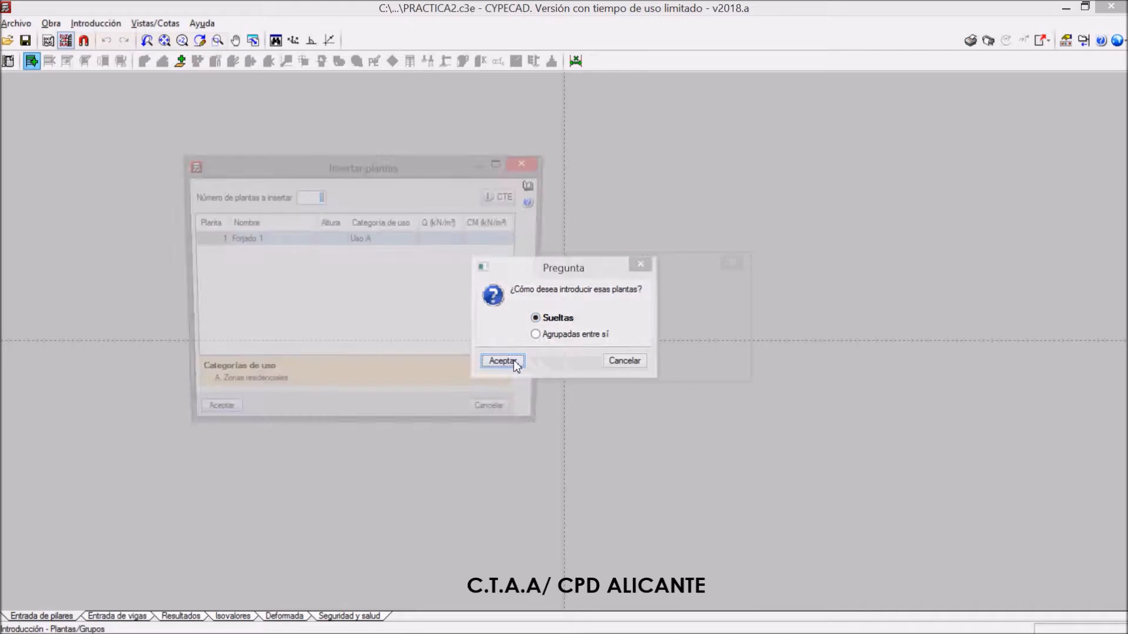
type("2")
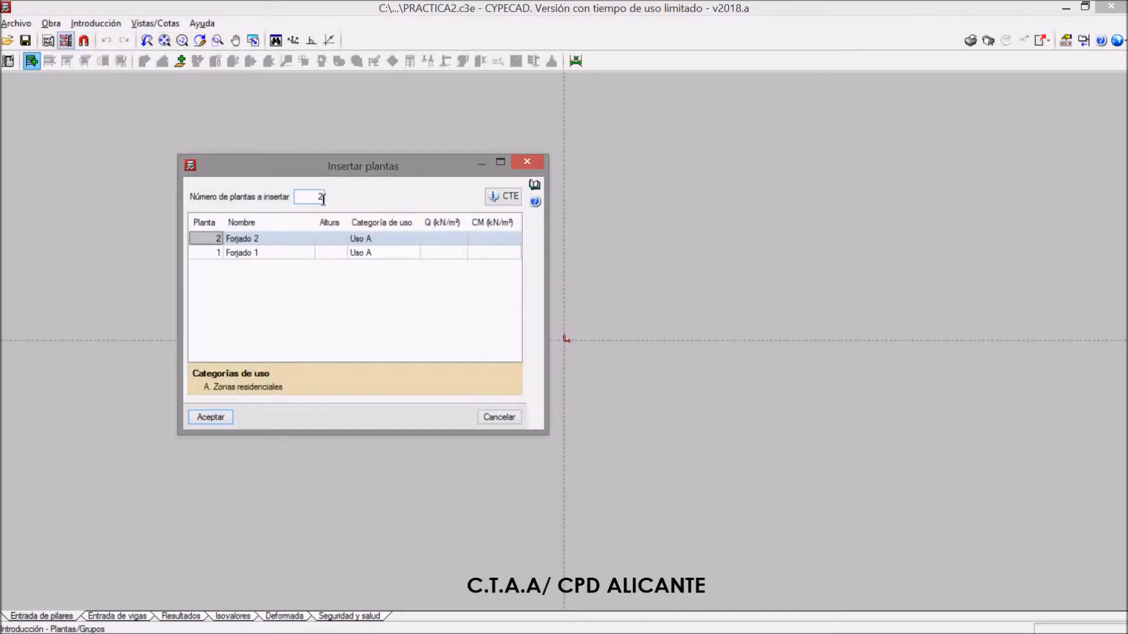
Set the height of Forjado 1 to 4.00 and the height of Forjado 2 to 3.20
left_click(328, 254)
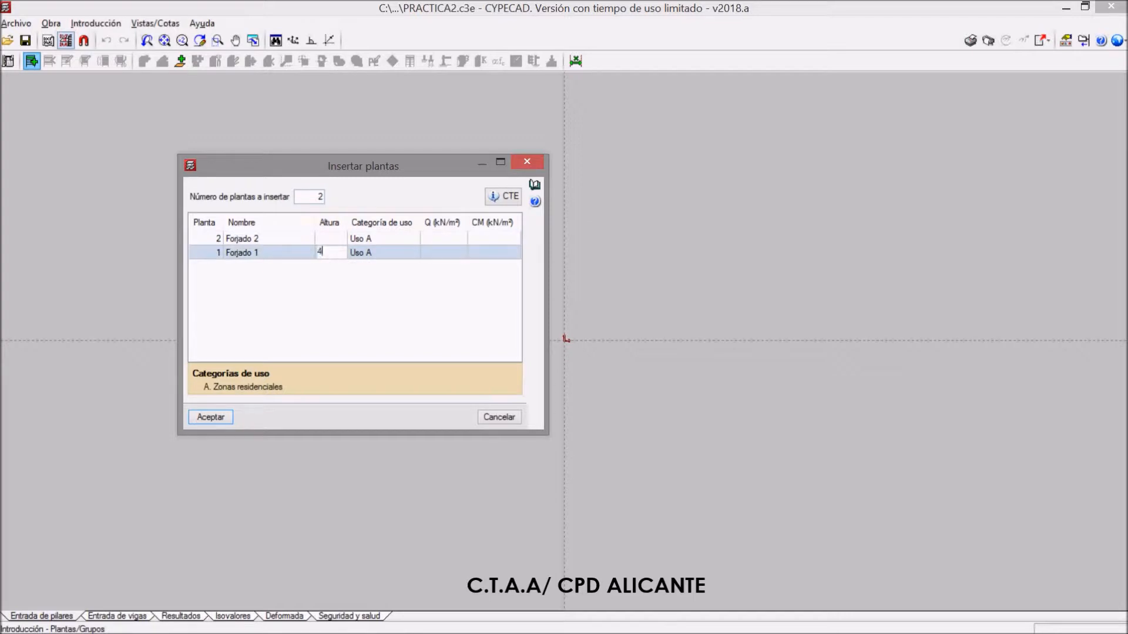
type("4")
key("Return")
left_click(329, 237)
type("3.2")
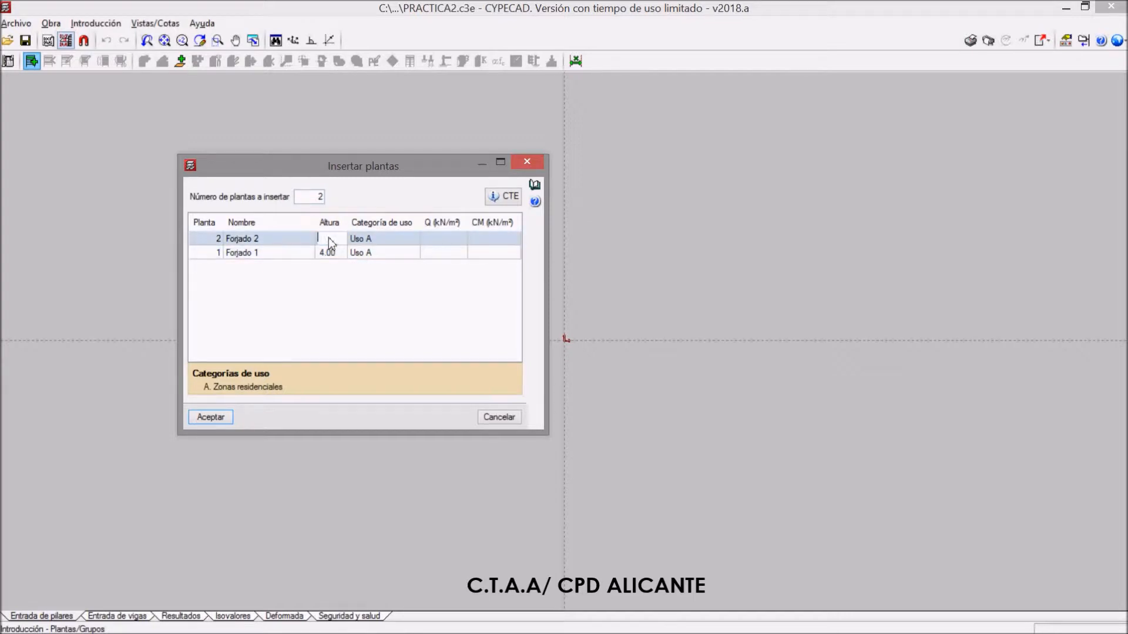
key("Return")
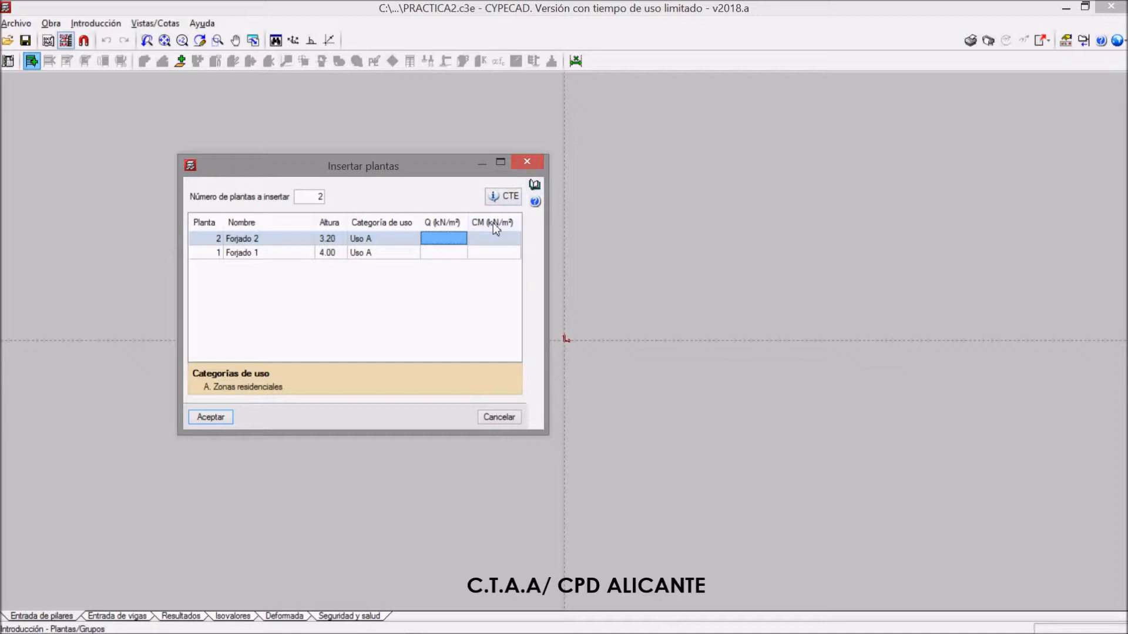
Discard the two new floors and exit the Plantas y grupos dialog
left_click(534, 163)
key("Return")
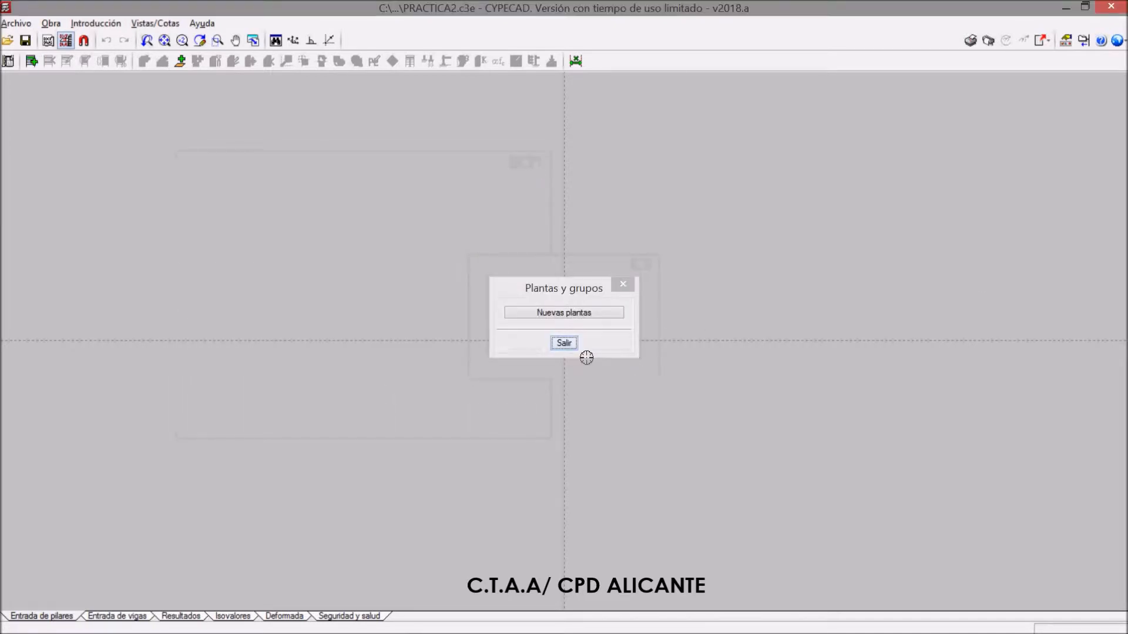
key("Return")
Switch the job's unit system back to M.K.S
left_click(1118, 41)
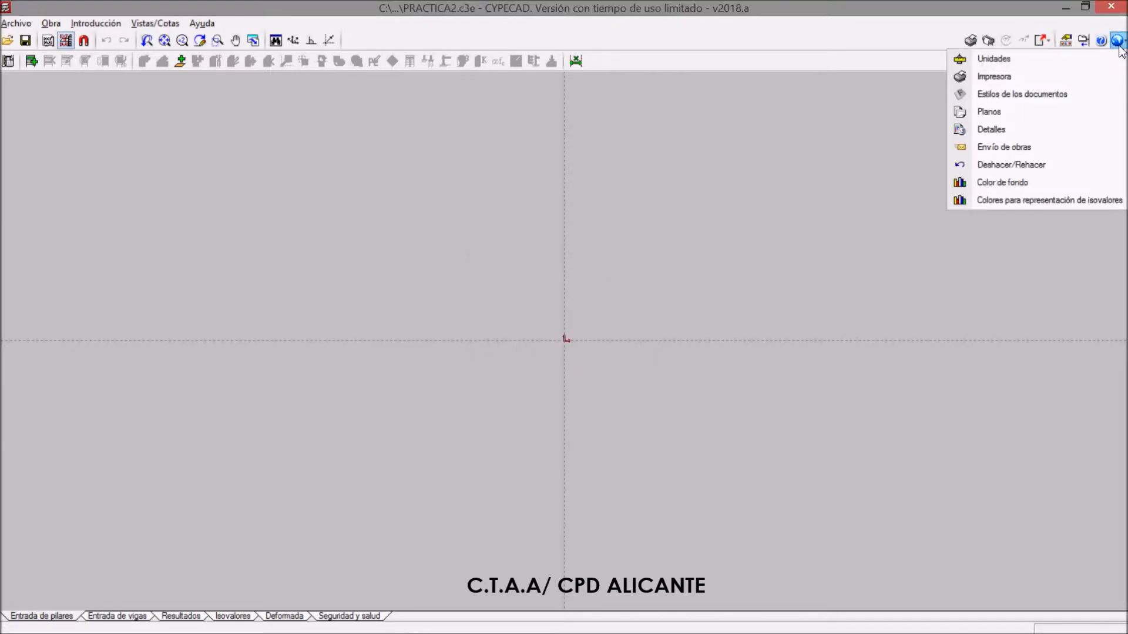
left_click(1014, 63)
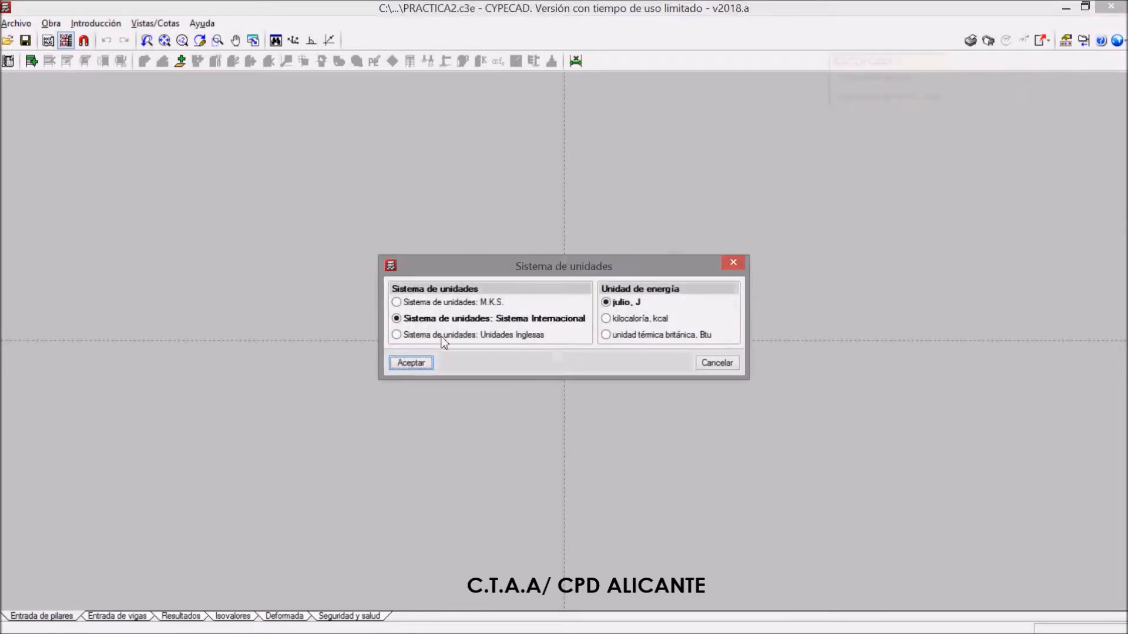
left_click(399, 303)
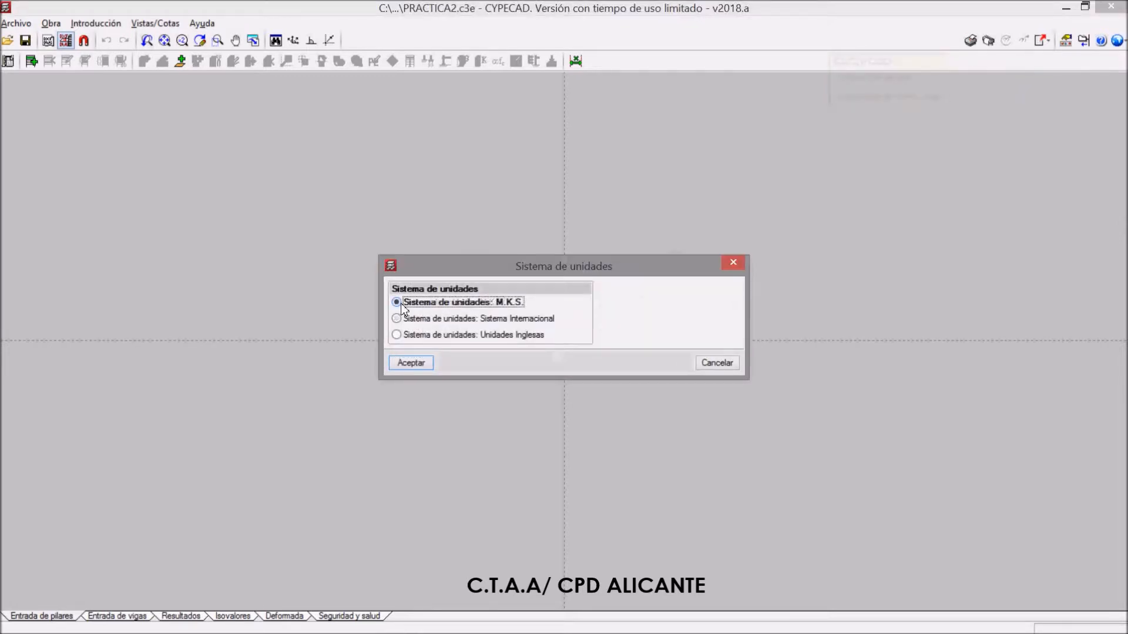
left_click(411, 363)
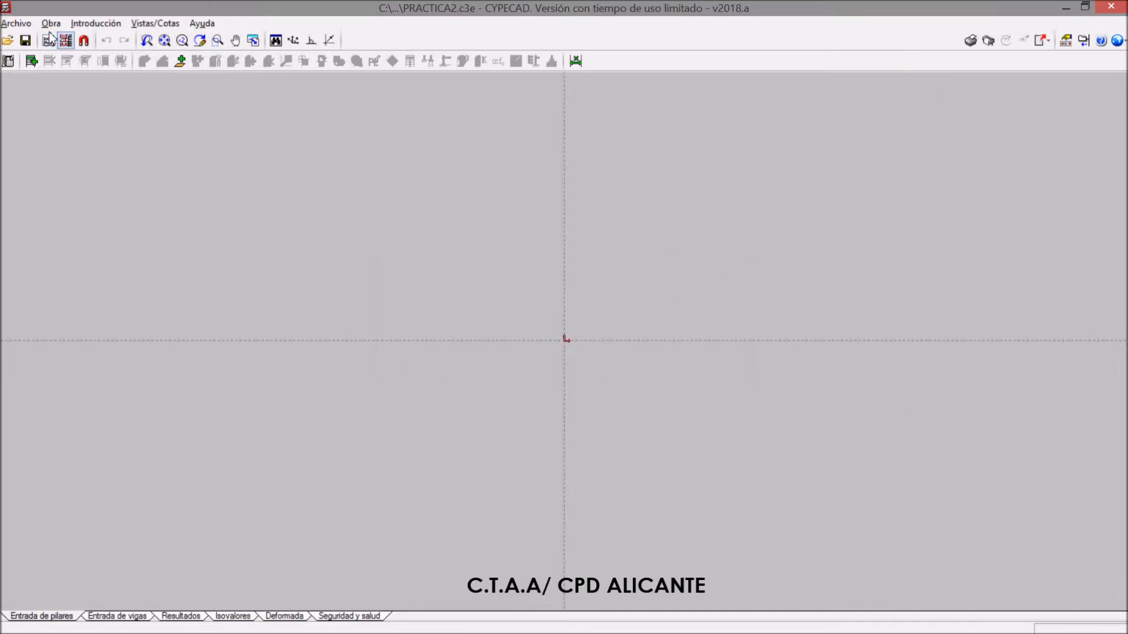
Start inserting new floors as Sueltas and set the number of floors to insert to 2
left_click(96, 22)
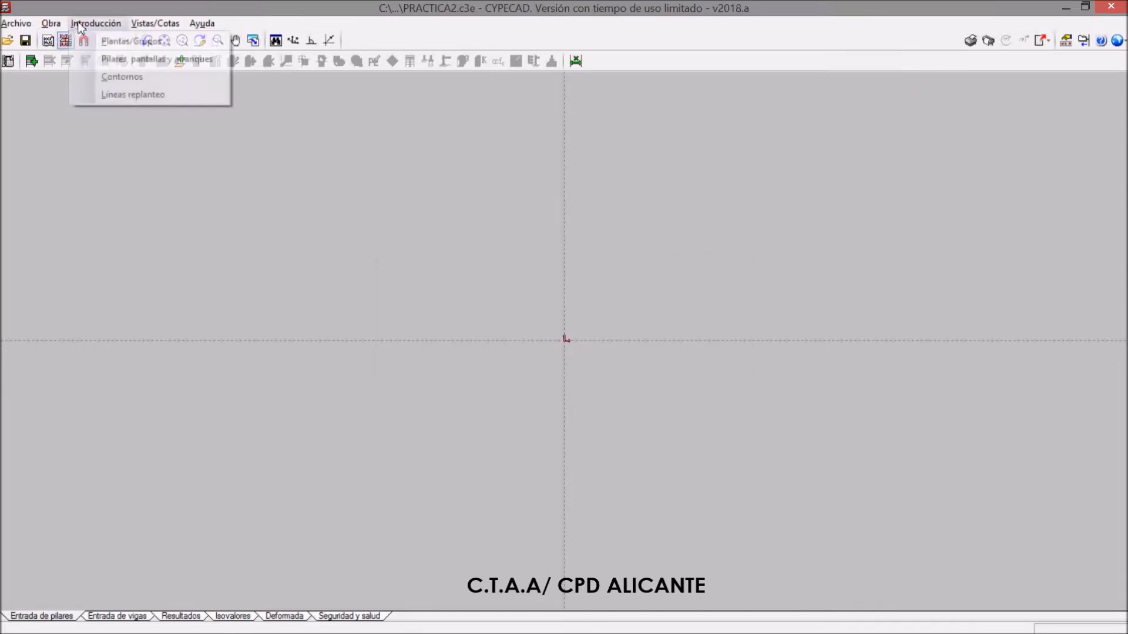
left_click(109, 40)
left_click(544, 316)
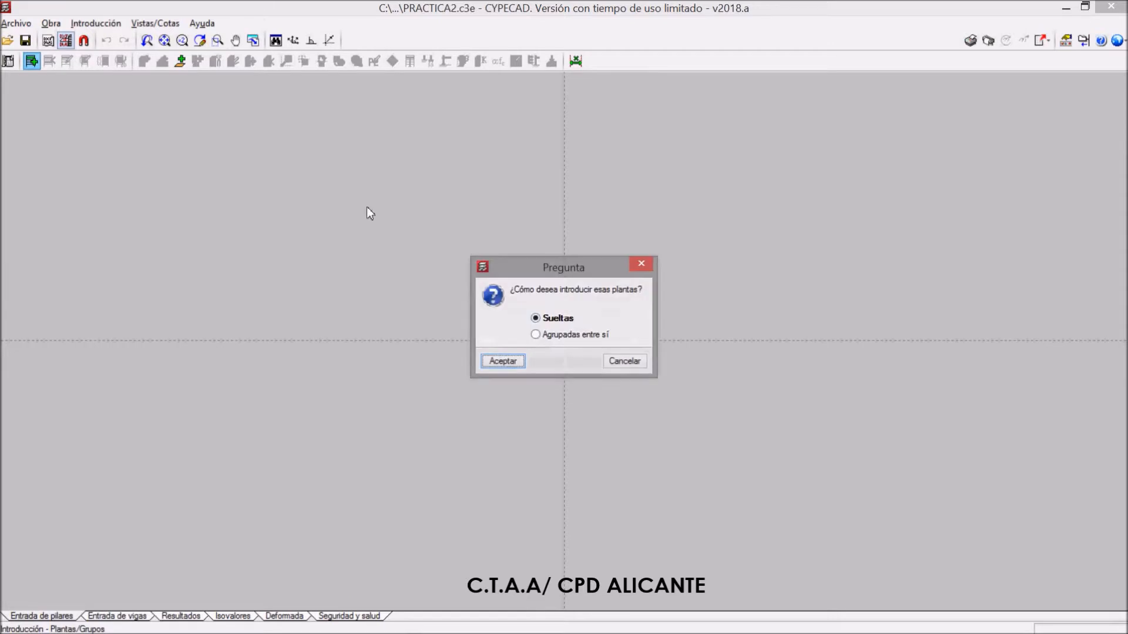
left_click(502, 361)
type("2")
Set the height to 4.00 for Forjado 1 and 3.20 for Forjado 2
left_click(351, 251)
type("4")
key("Return")
left_click(347, 239)
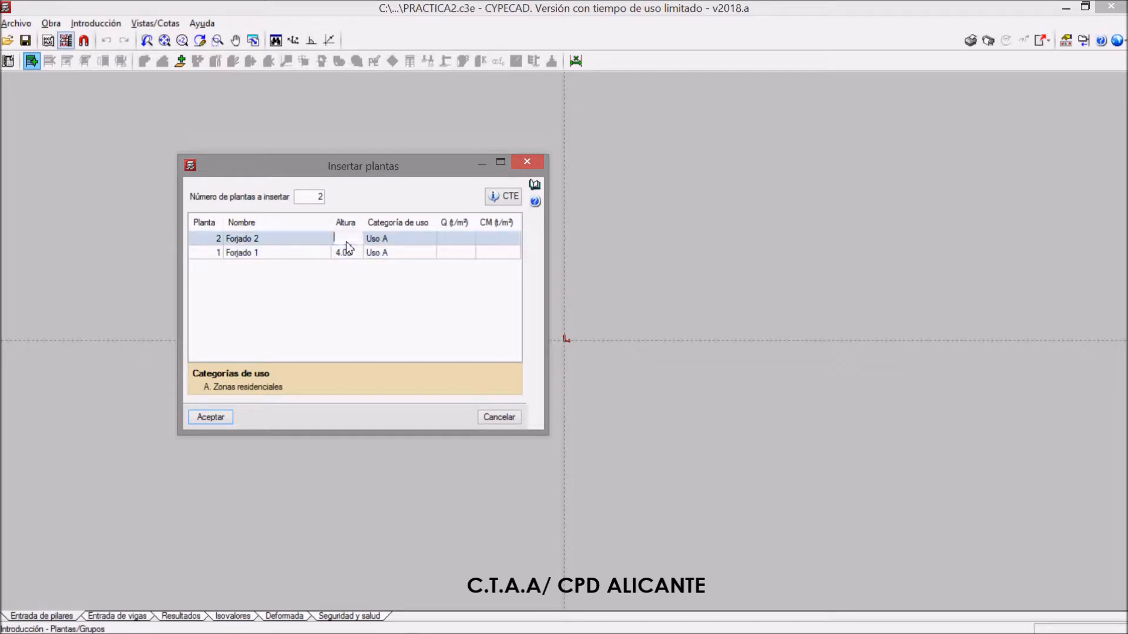
type("3.2")
key("Return")
Set Forjado 1's live load Q to 0.20 t/m² and its dead load CM to 0.20 t/m²
left_click(449, 257)
left_click(449, 257)
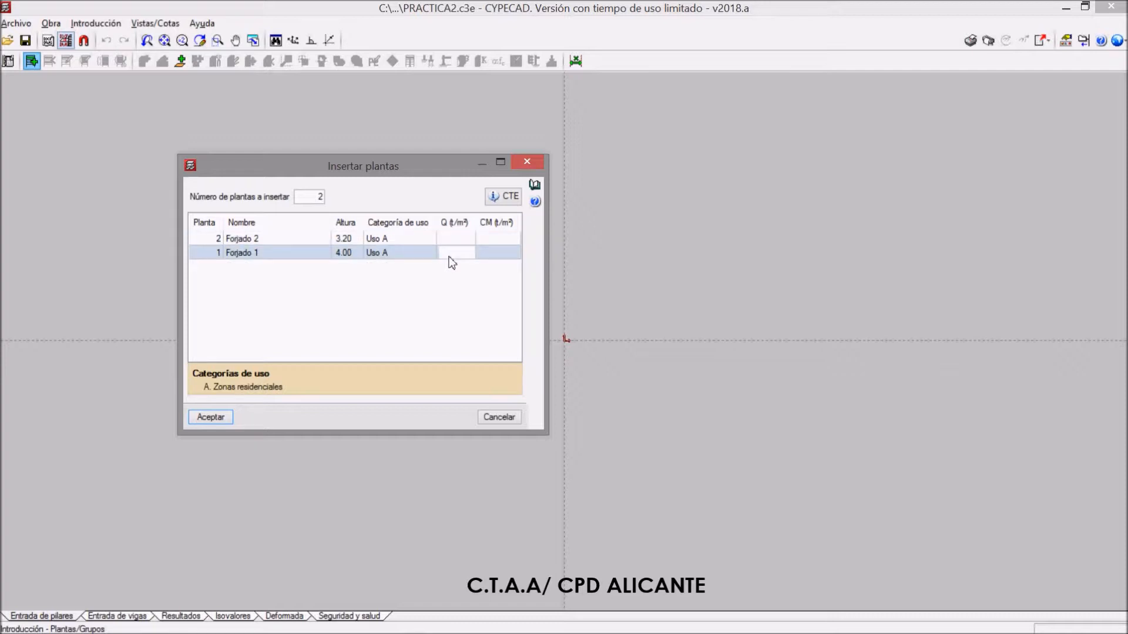
type("0.2")
key("Return")
type("0.2")
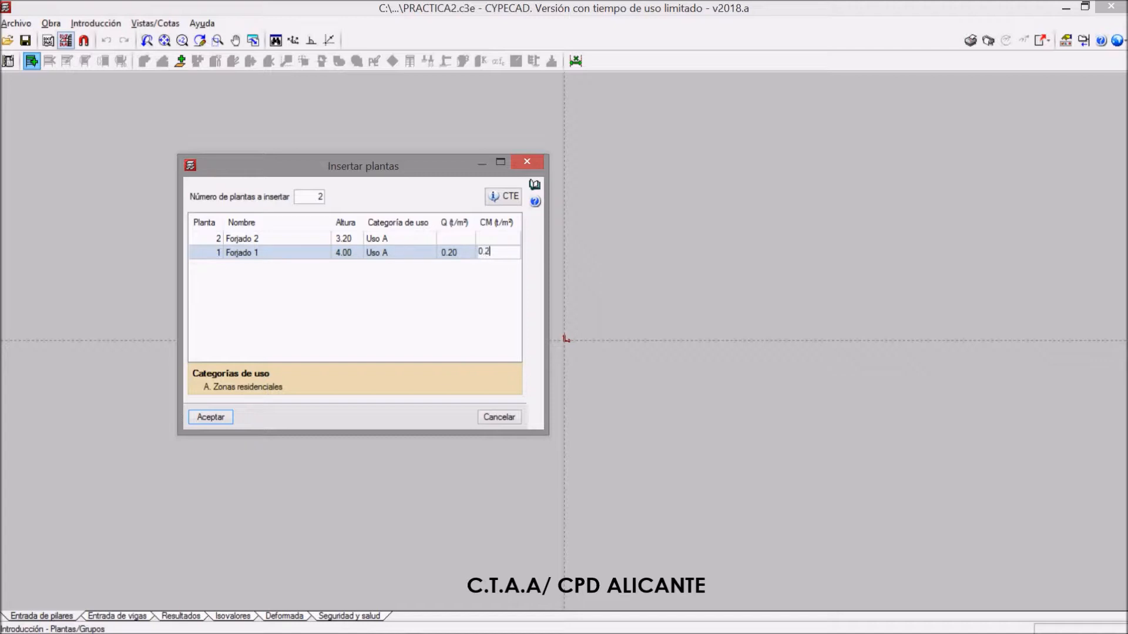
key("Return")
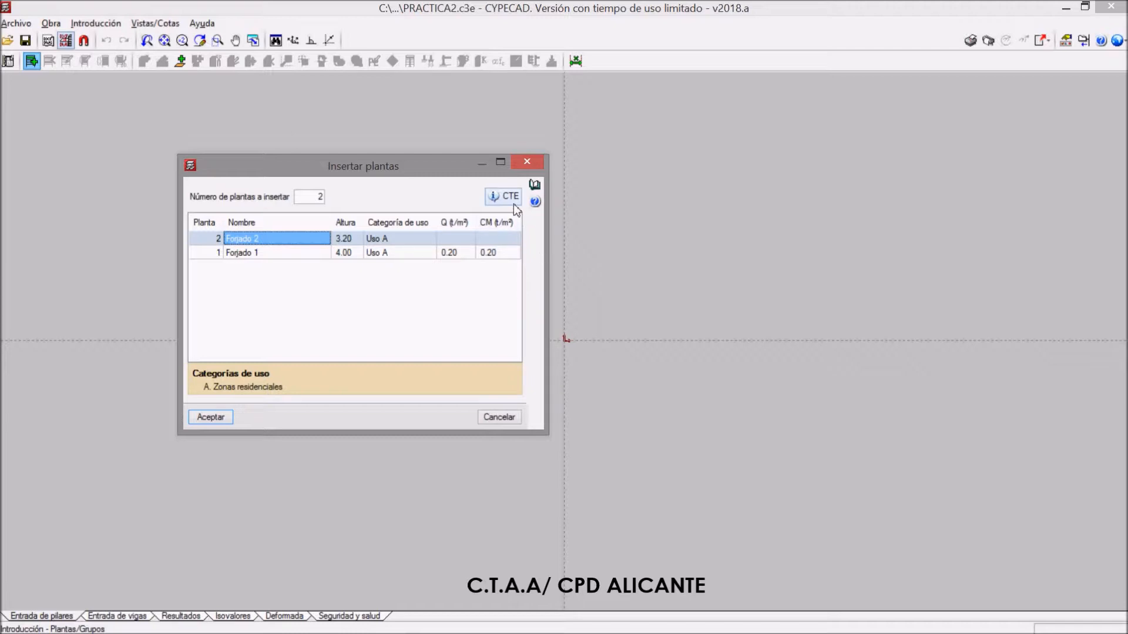
Check the uniform live load for residential zones in Tabla 3.1 of CTE.pdf, opened from the floor insertion dialog
left_click(457, 240)
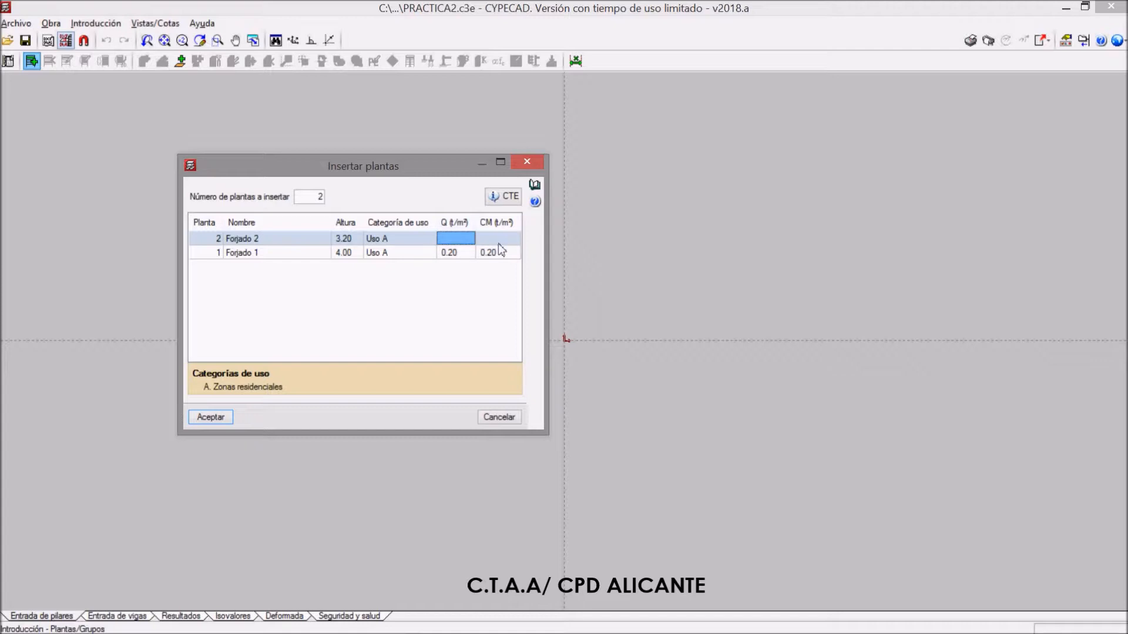
left_click(502, 196)
scroll(734, 314, "down", 1)
scroll(875, 257, "up", 1)
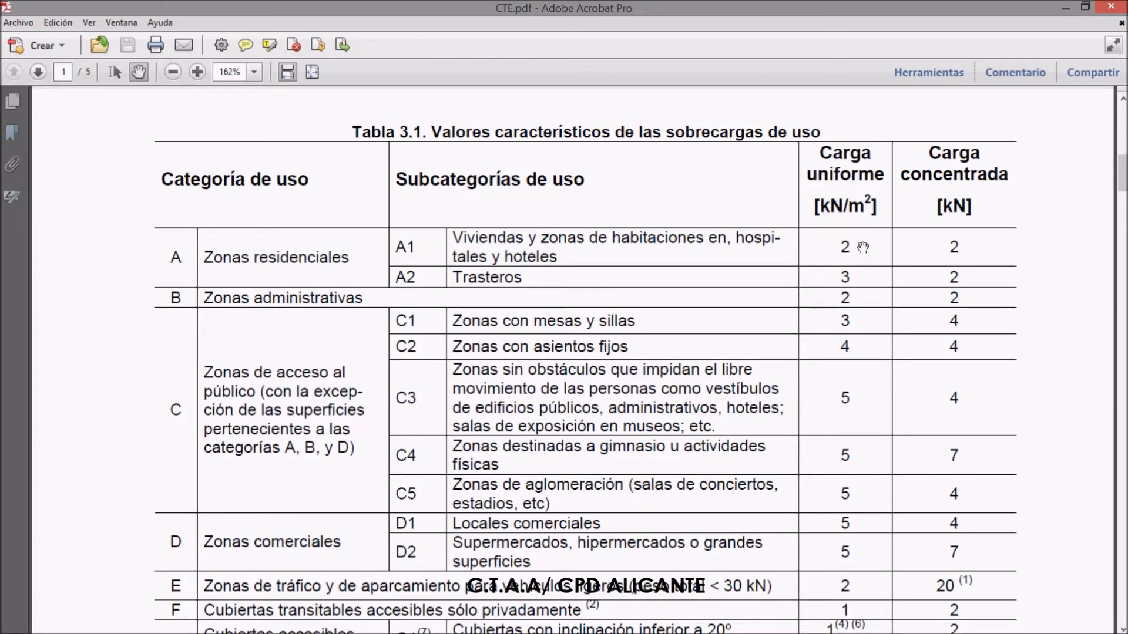
left_click(1066, 8)
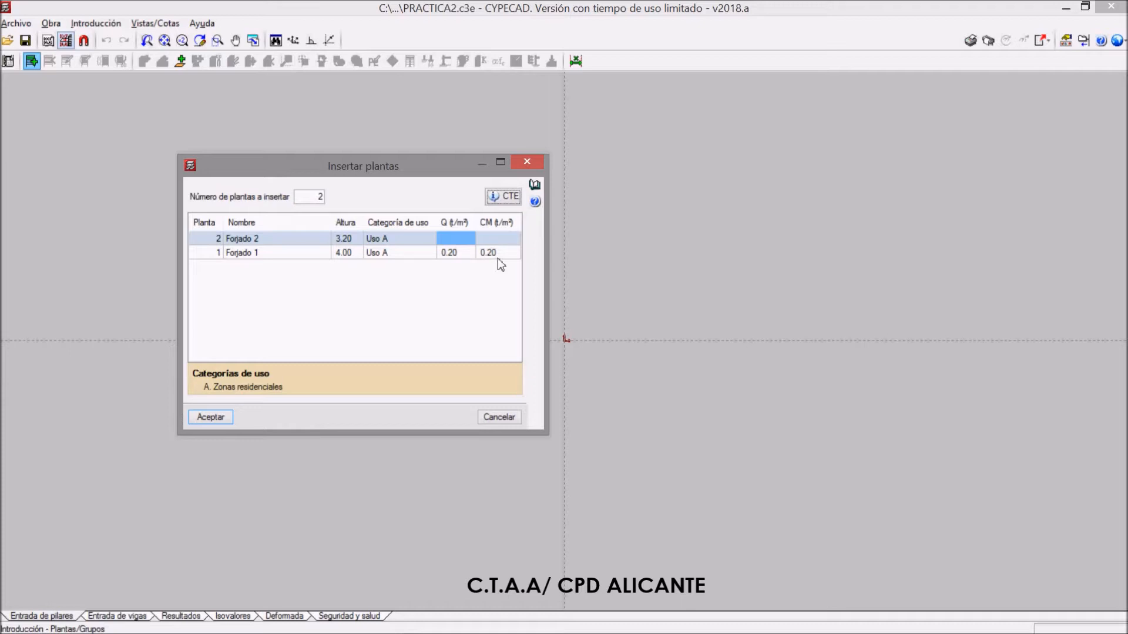
Examine the uniform live loads for roof categories F and G in Tabla 3.1 of CTE.pdf, including the table's footnotes
left_click(460, 240)
left_click(509, 199)
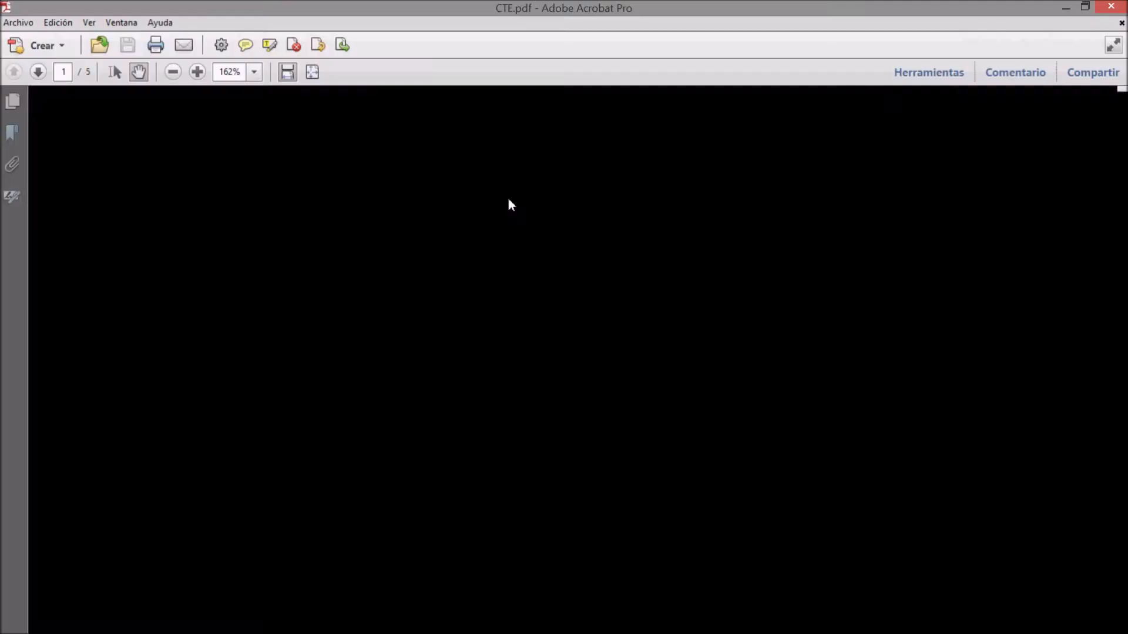
scroll(502, 292, "down", 3)
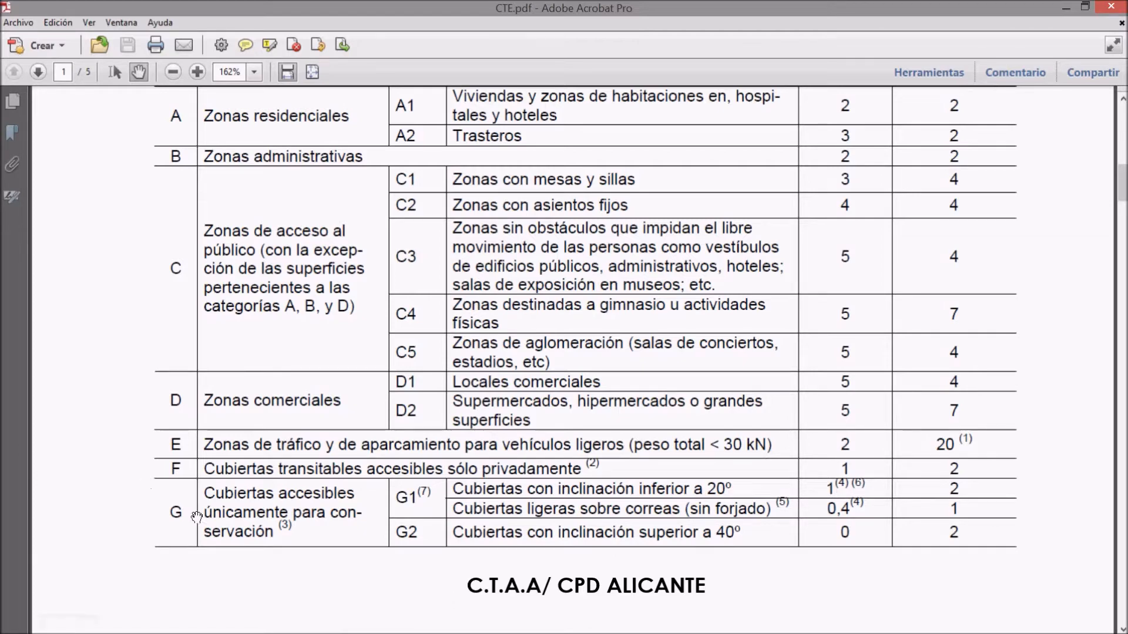
scroll(197, 518, "up", 3)
scroll(213, 518, "down", 2)
scroll(298, 344, "down", 1)
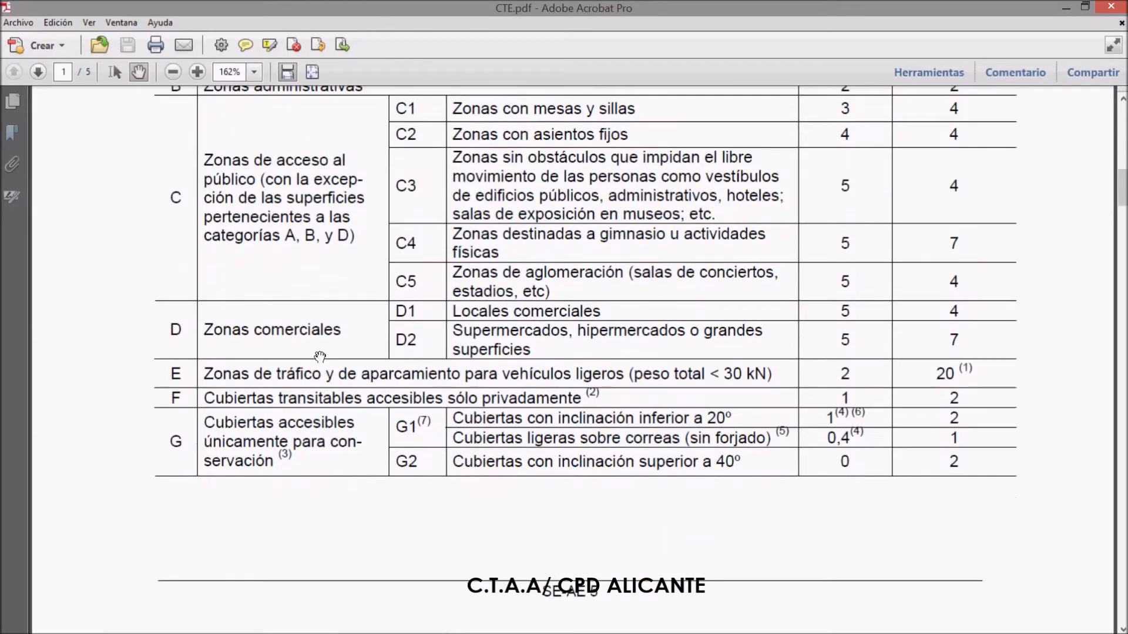
scroll(328, 369, "up", 3)
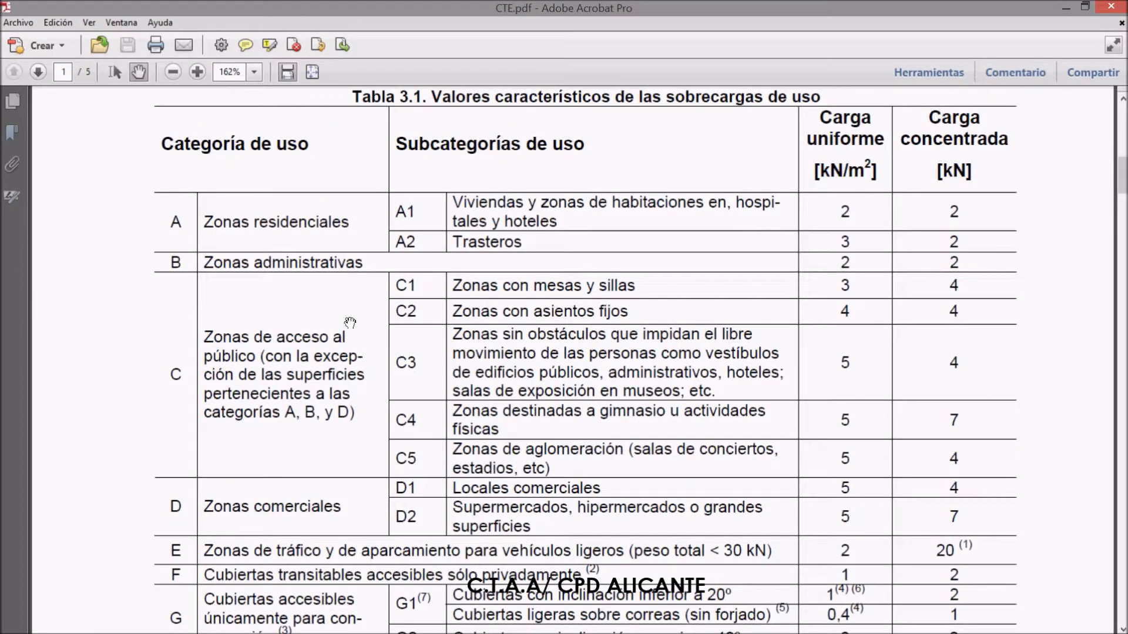
scroll(340, 390, "down", 3)
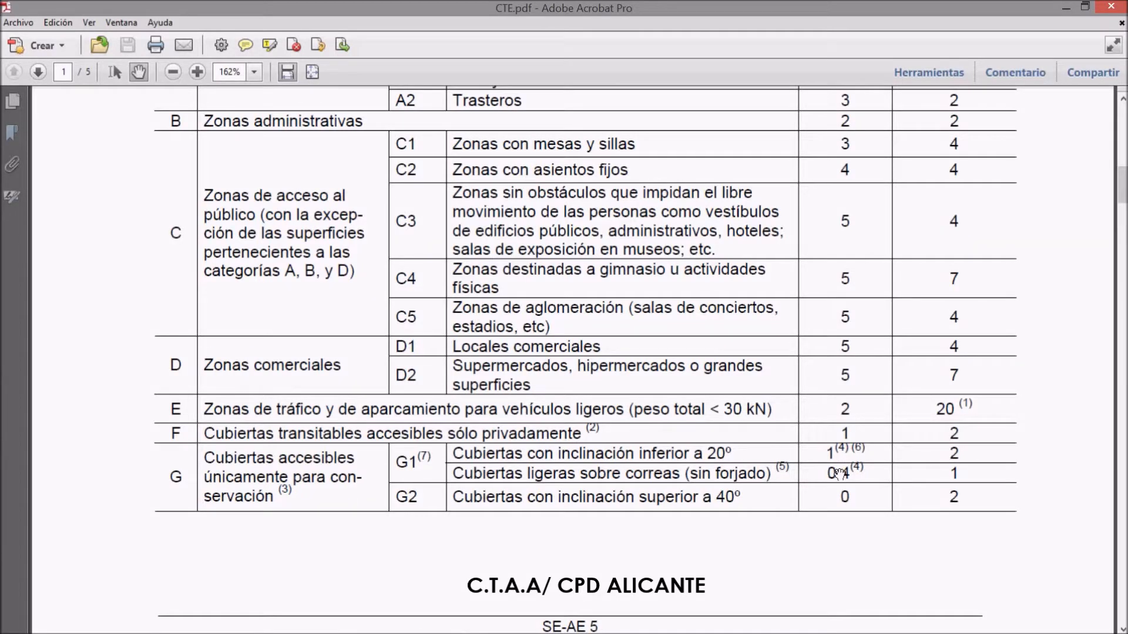
scroll(838, 473, "up", 3)
scroll(846, 452, "down", 4)
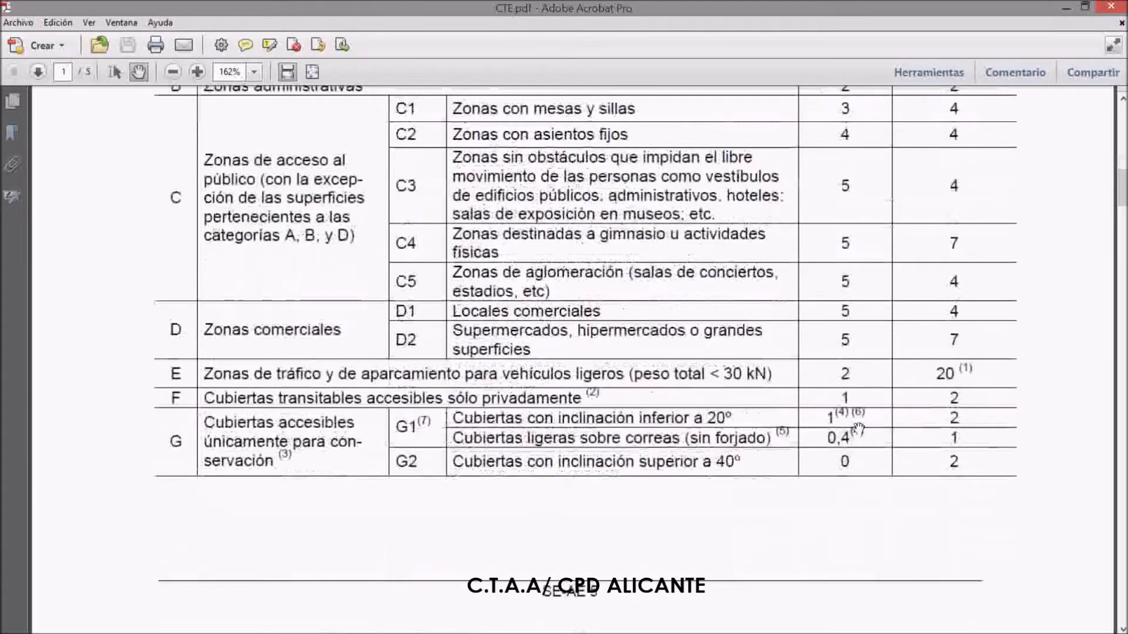
scroll(858, 428, "down", 5)
scroll(851, 364, "down", 10)
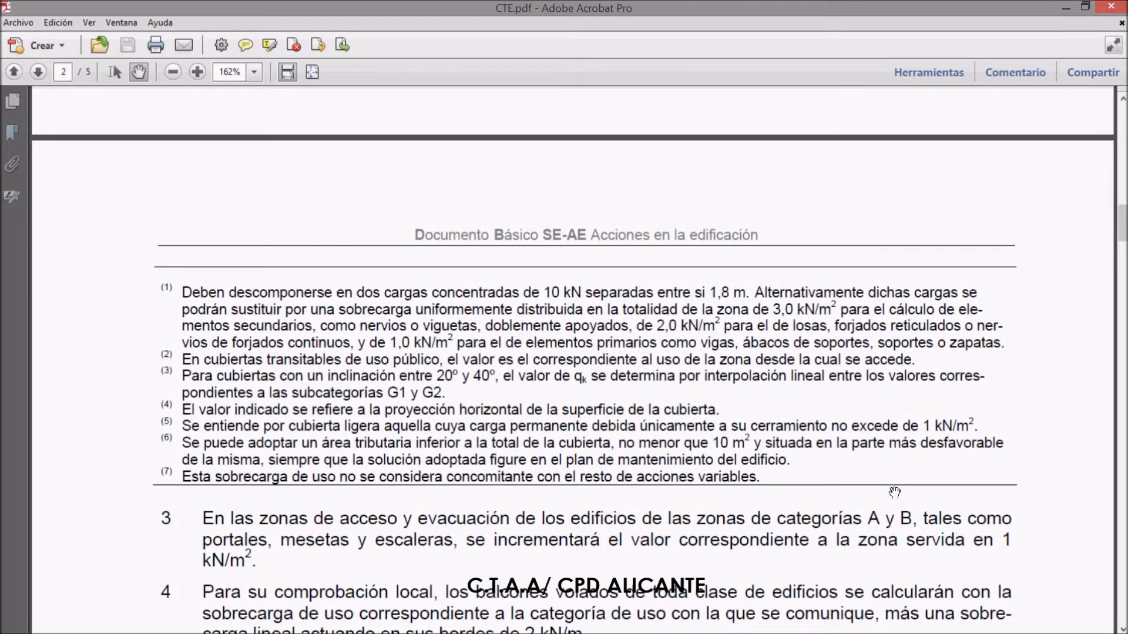
scroll(894, 492, "up", 8)
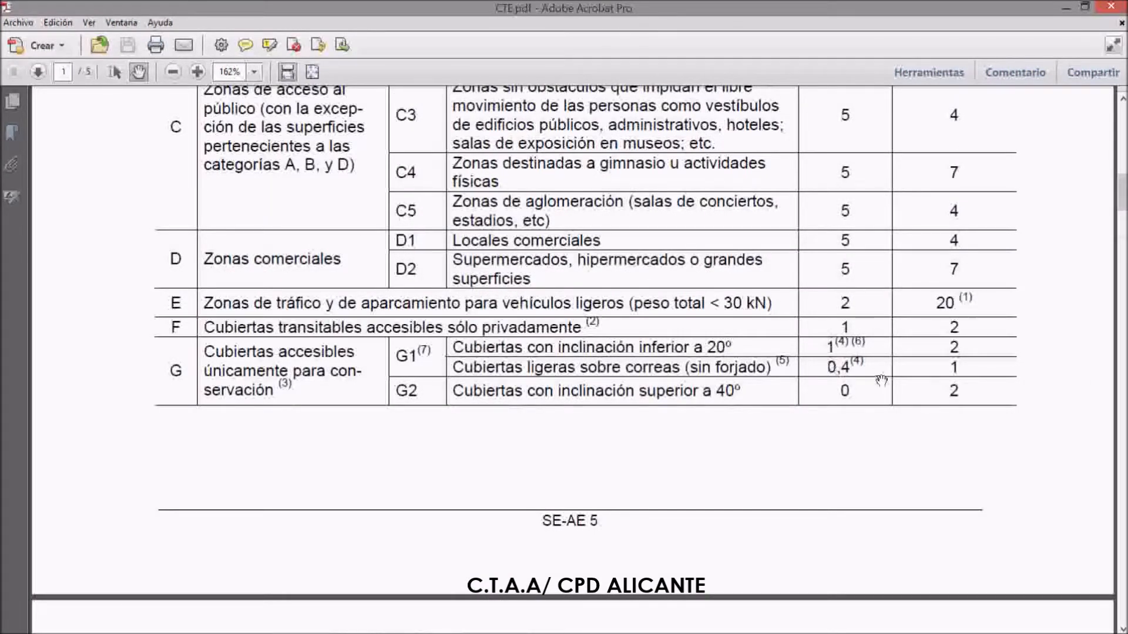
scroll(881, 380, "up", 3)
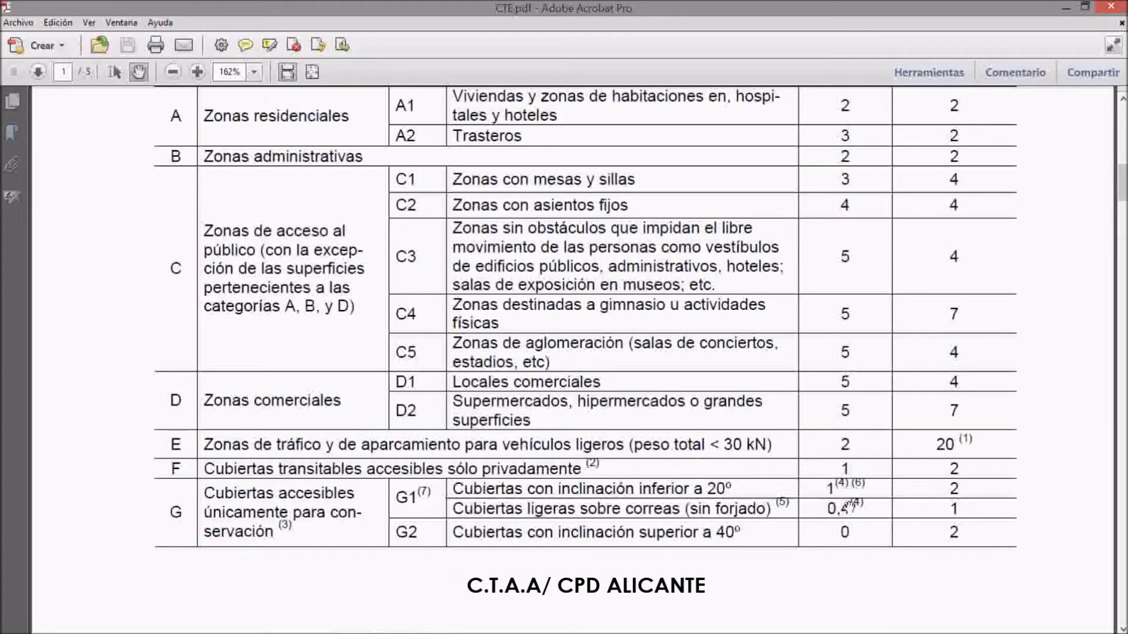
Return to CYPECAD and set Forjado 2's live load Q to 0.10 t/m²
left_click(1067, 10)
left_click(463, 241)
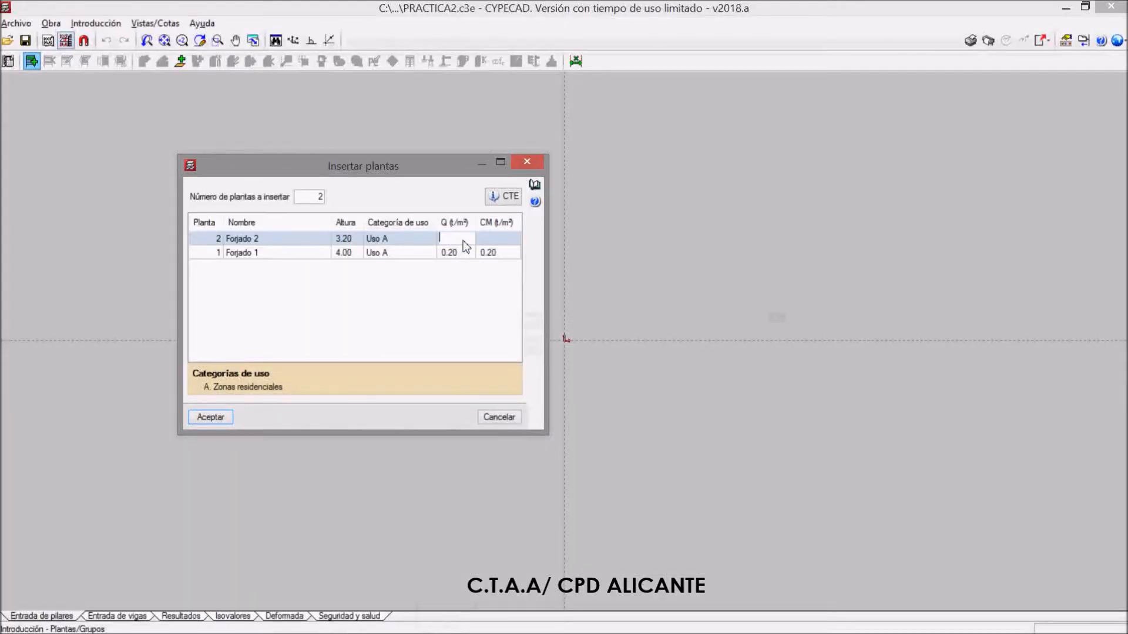
type("0.1")
key("Tab")
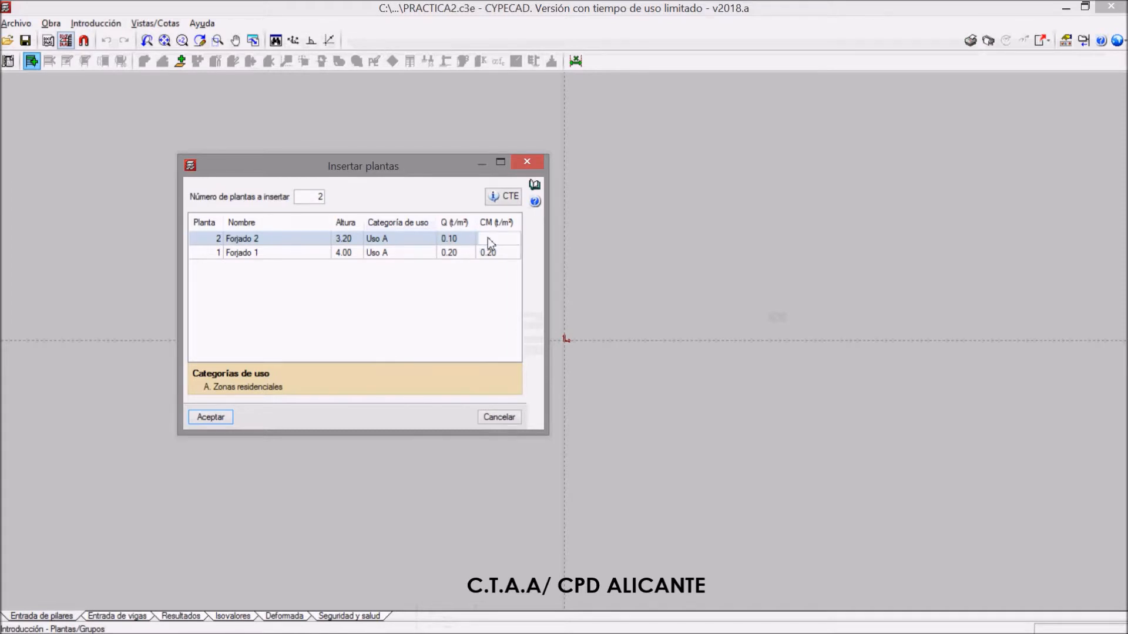
Consult the roof weights in Tabla C.5 of CTE.pdf and set Forjado 2's dead load CM to 0.25 t/m²
left_click(504, 196)
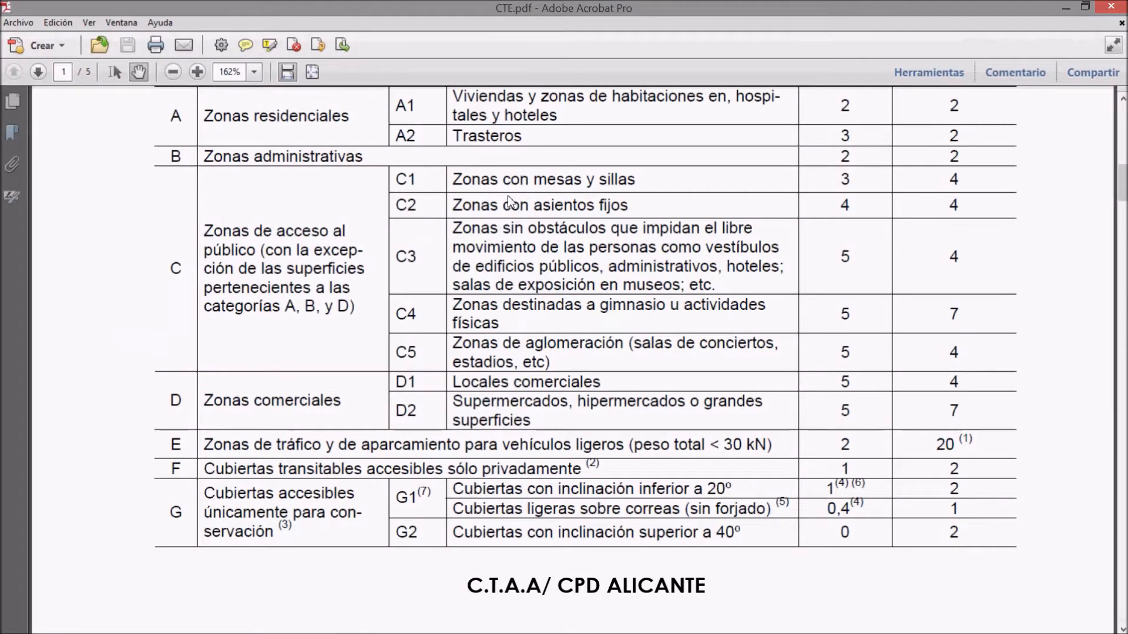
scroll(532, 331, "down", 15)
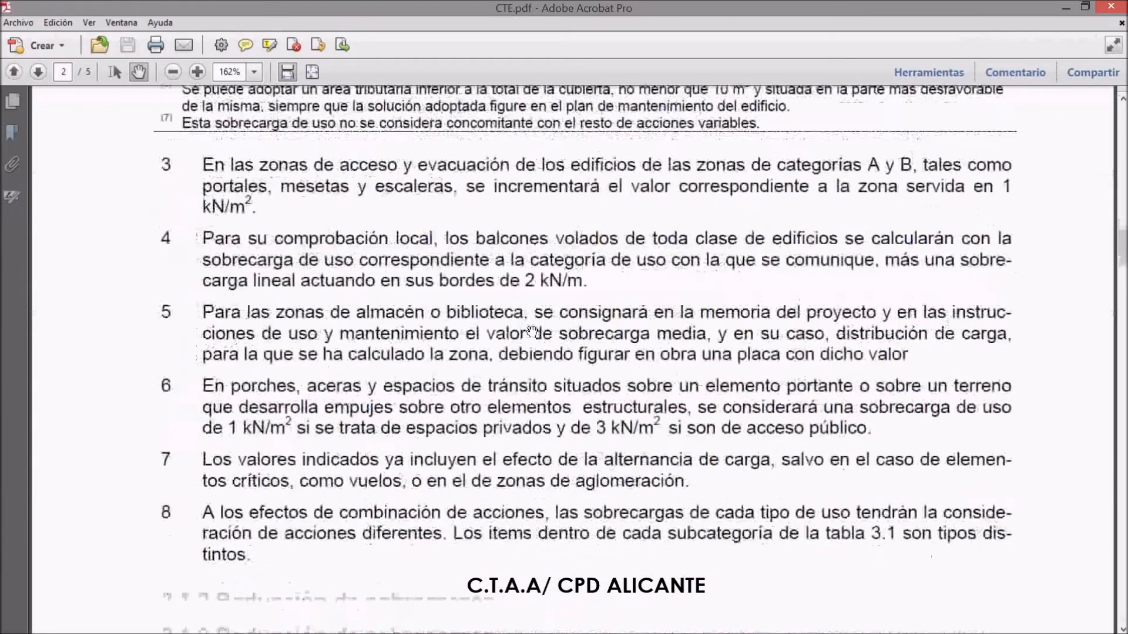
scroll(532, 331, "down", 15)
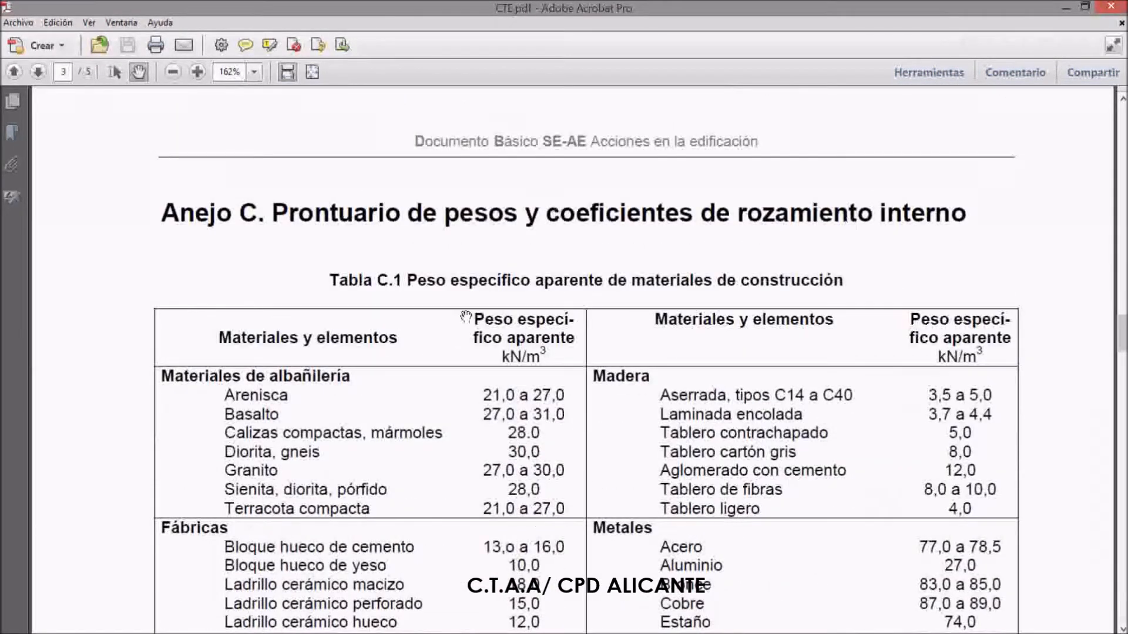
scroll(614, 440, "down", 12)
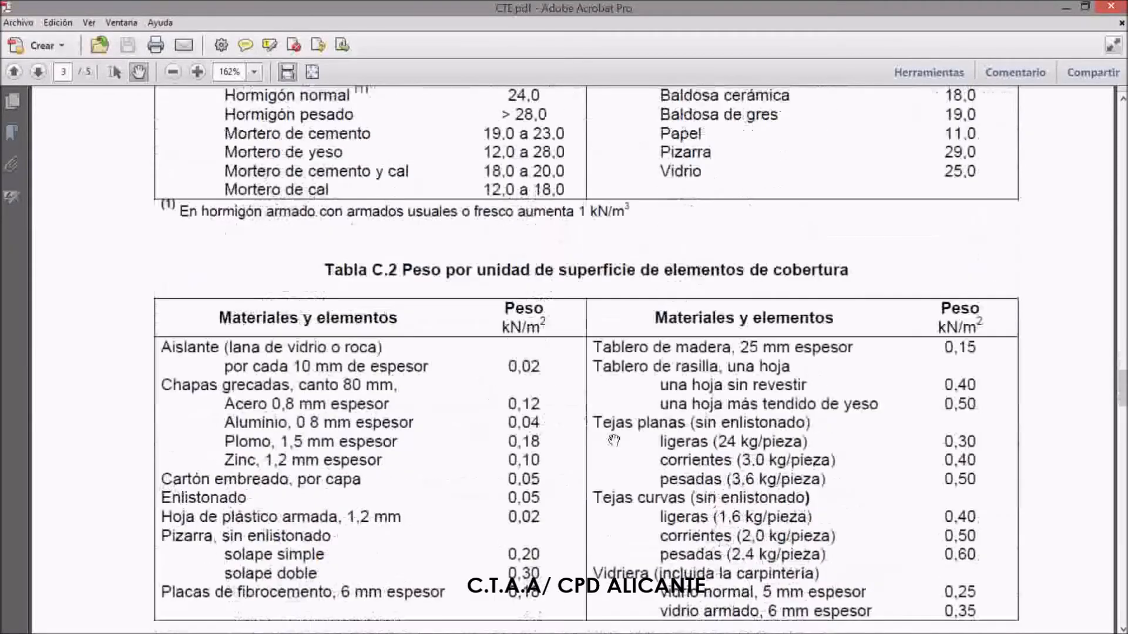
scroll(614, 440, "down", 15)
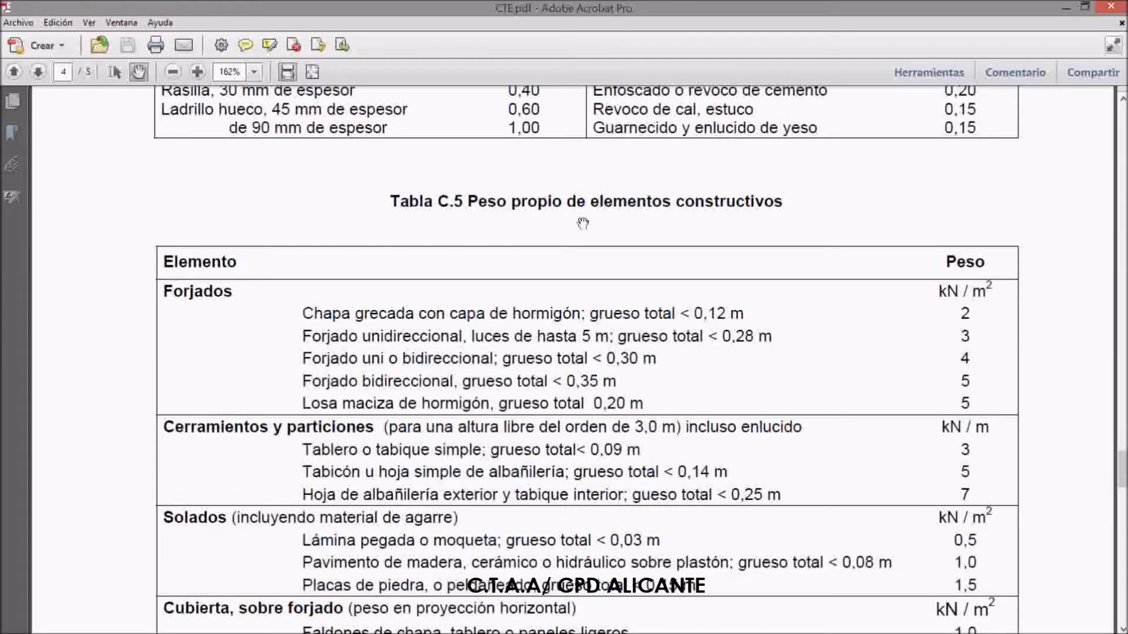
scroll(676, 341, "down", 4)
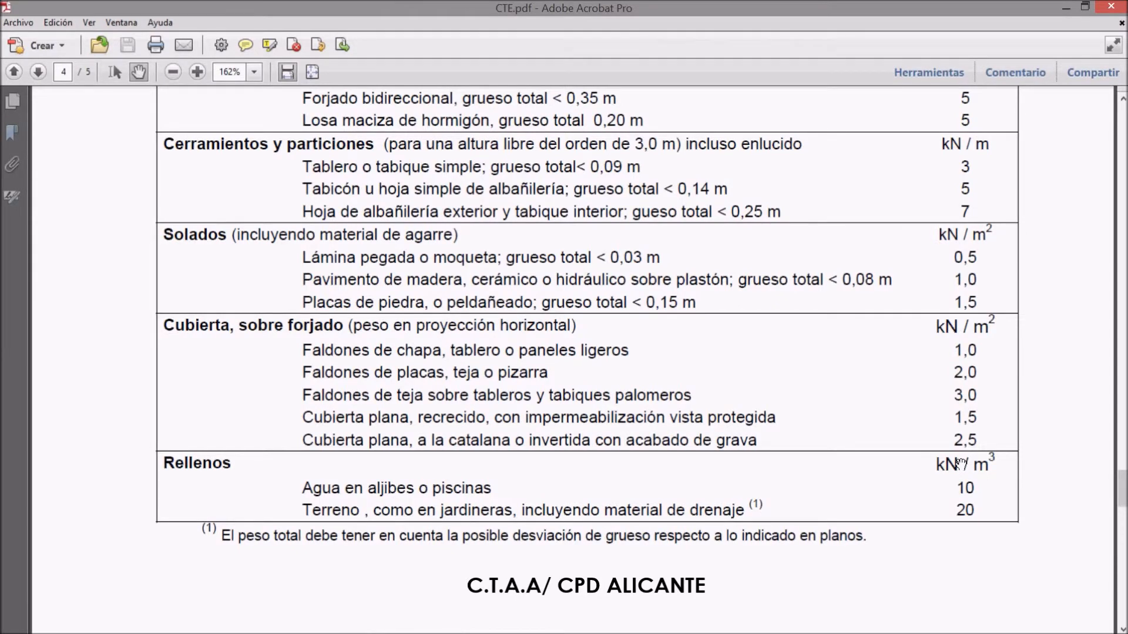
left_click(1066, 8)
left_click(493, 238)
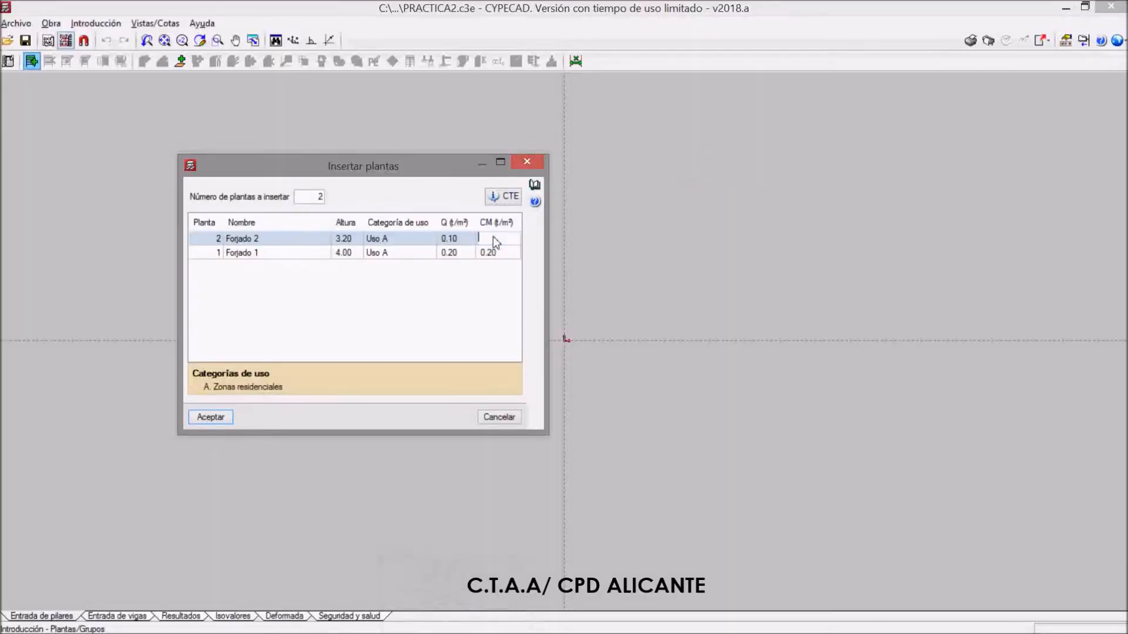
type("0.25")
key("Return")
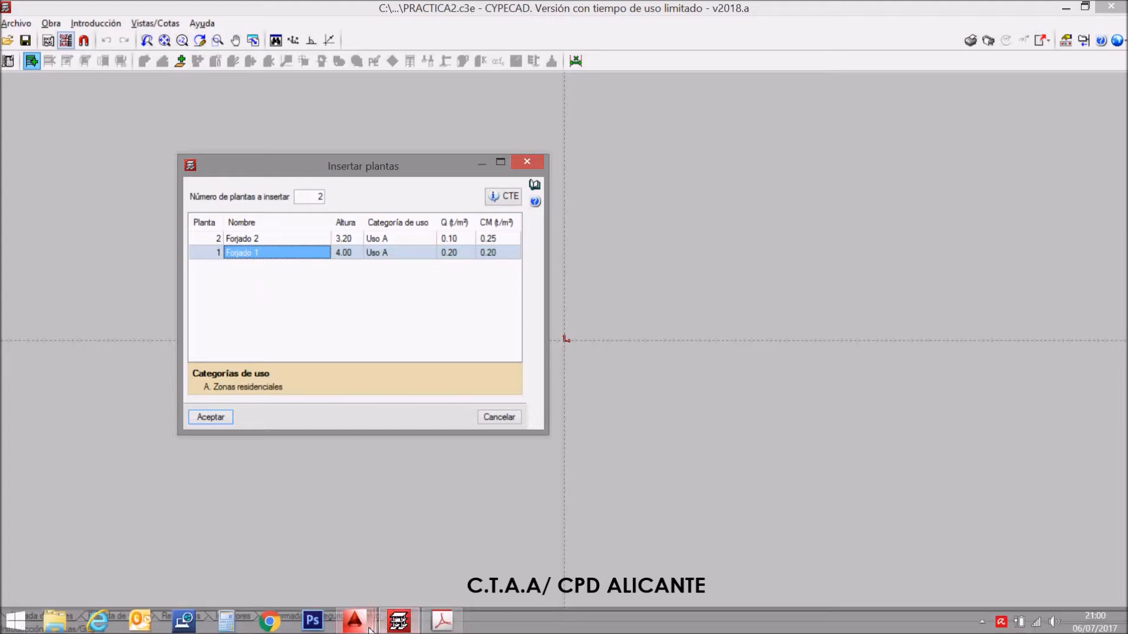
Switch to BASICO.dwg in AutoCAD and review the floors and roof in SECCIÓN A-A´
left_click(372, 621)
left_click(433, 549)
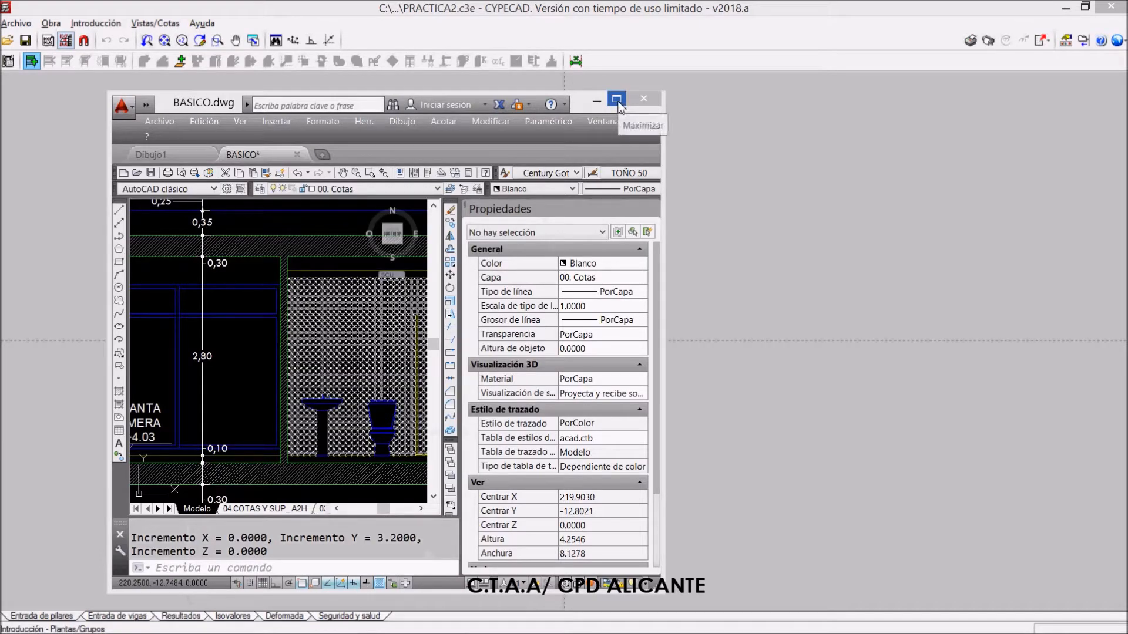
left_click(616, 98)
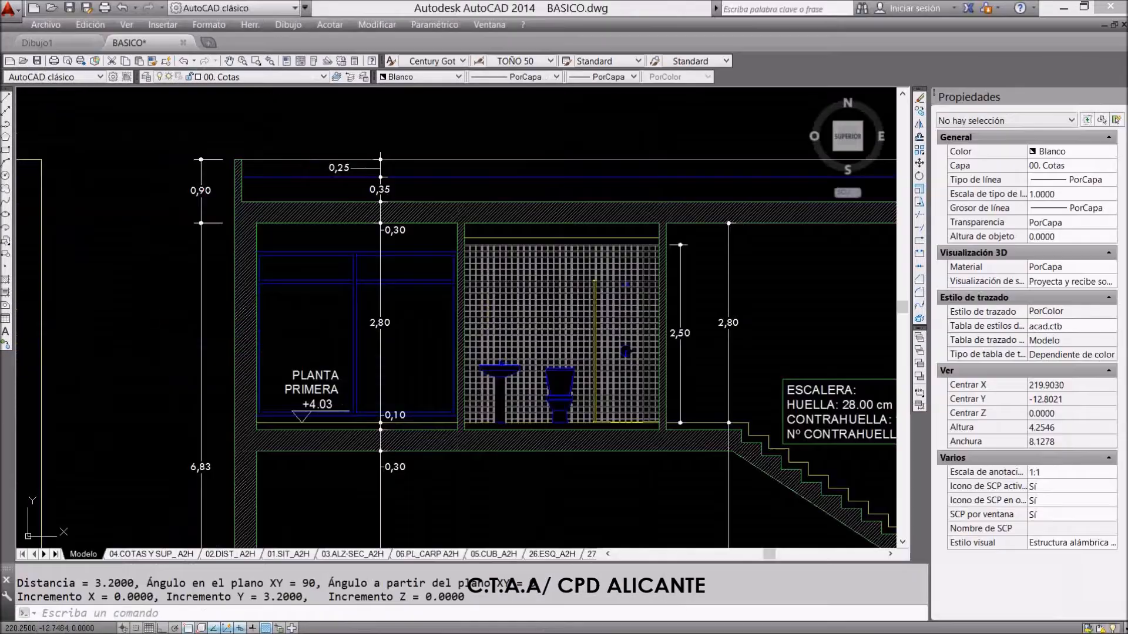
scroll(534, 255, "up", 4)
scroll(447, 235, "down", 2)
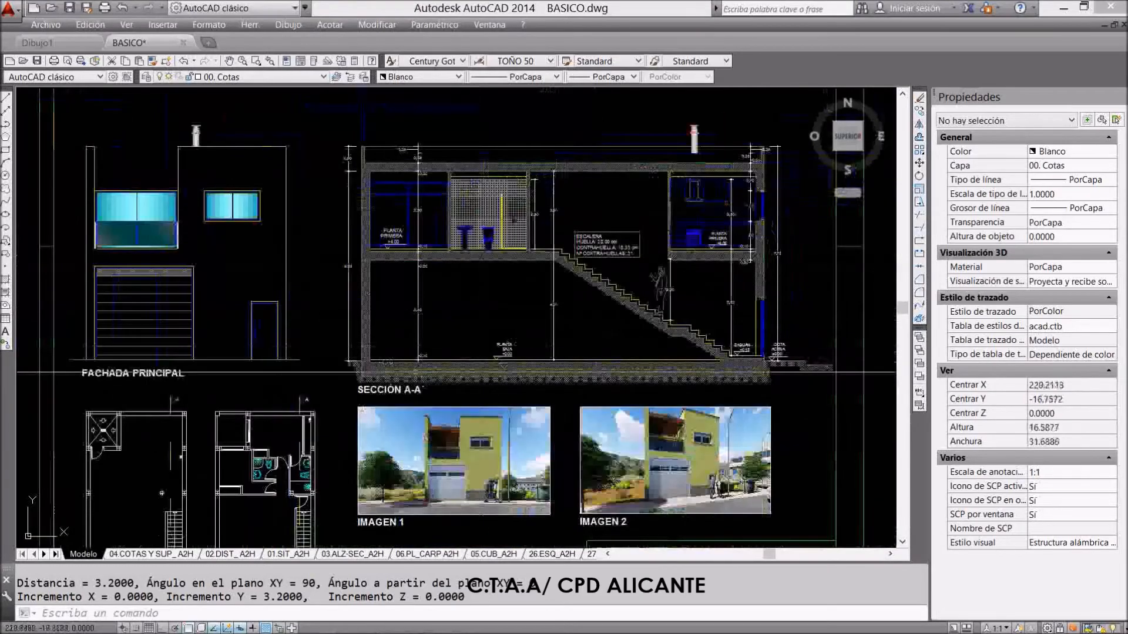
scroll(619, 241, "up", 2)
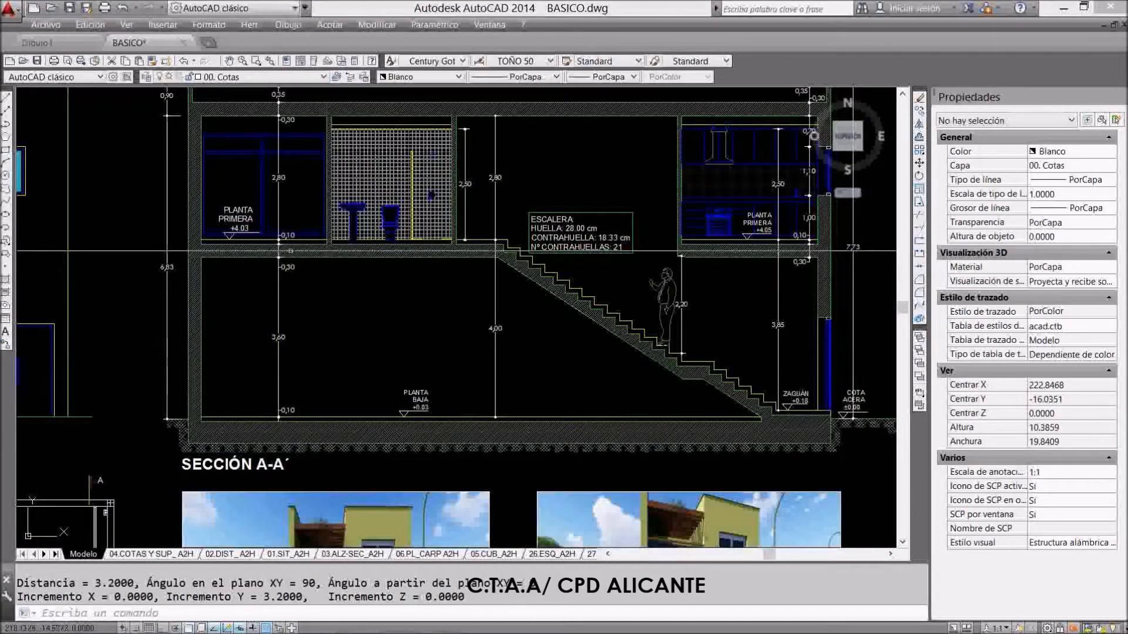
scroll(619, 242, "down", 2)
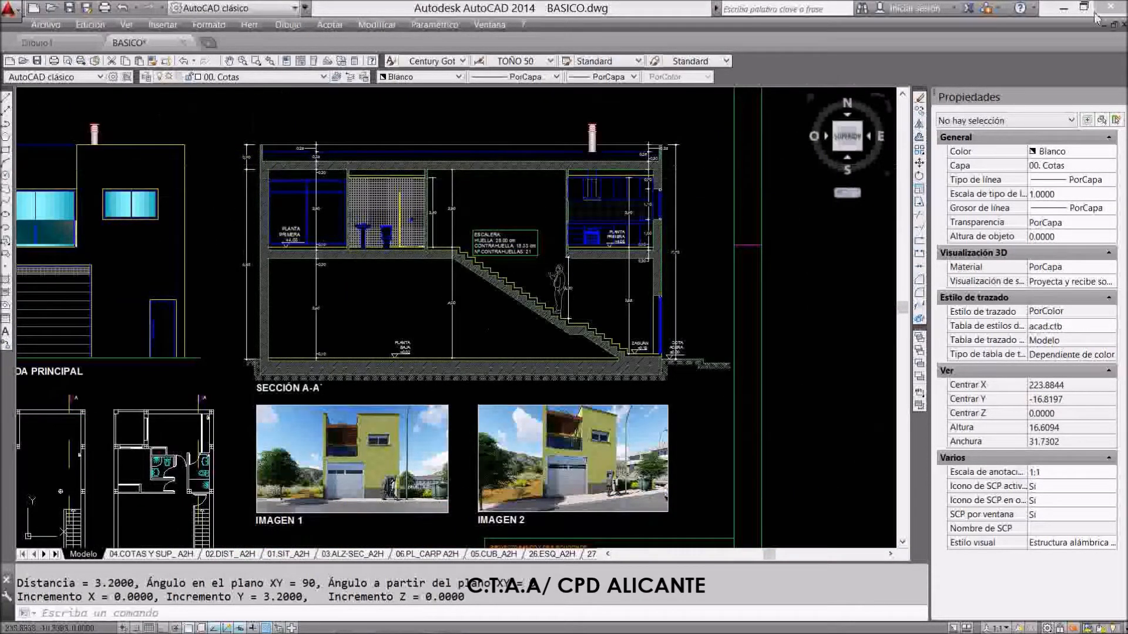
Return to CYPECAD, check the use categories in Tabla 3.1 of CTE.pdf, and accept the two defined floors
left_click(1061, 7)
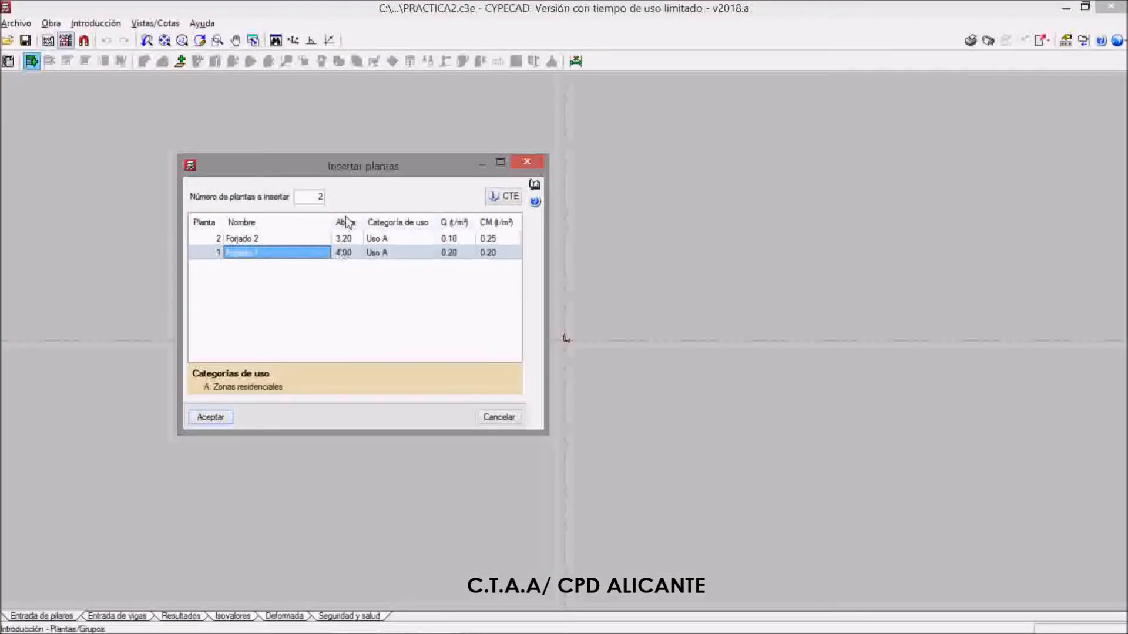
left_click(381, 239)
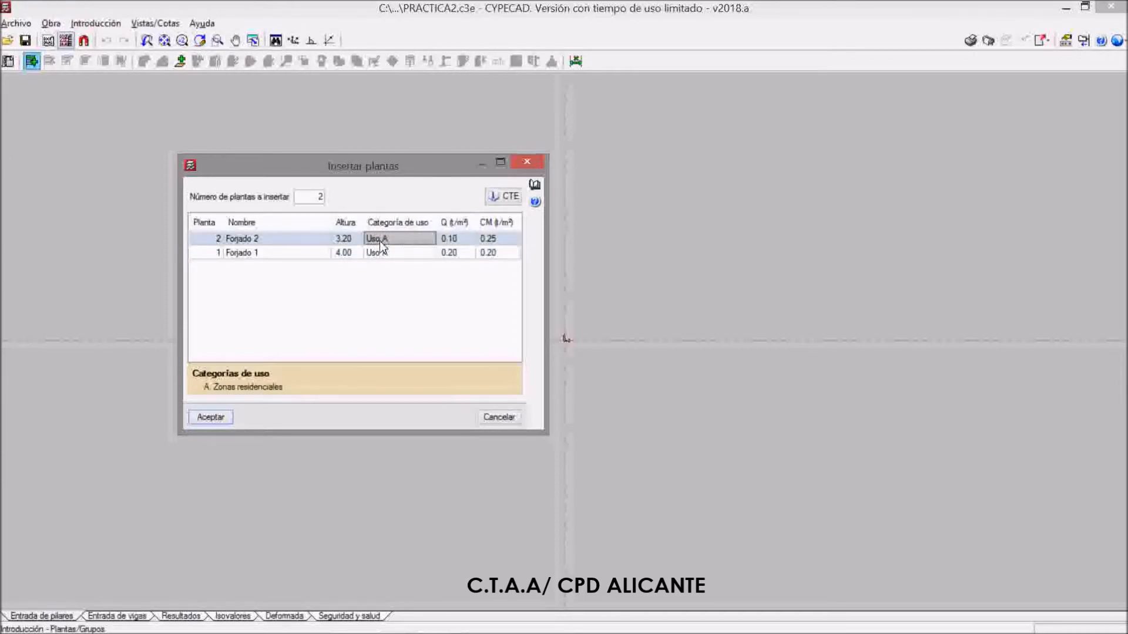
left_click(504, 196)
scroll(515, 197, "up", 15)
scroll(552, 328, "up", 20)
scroll(552, 328, "up", 20)
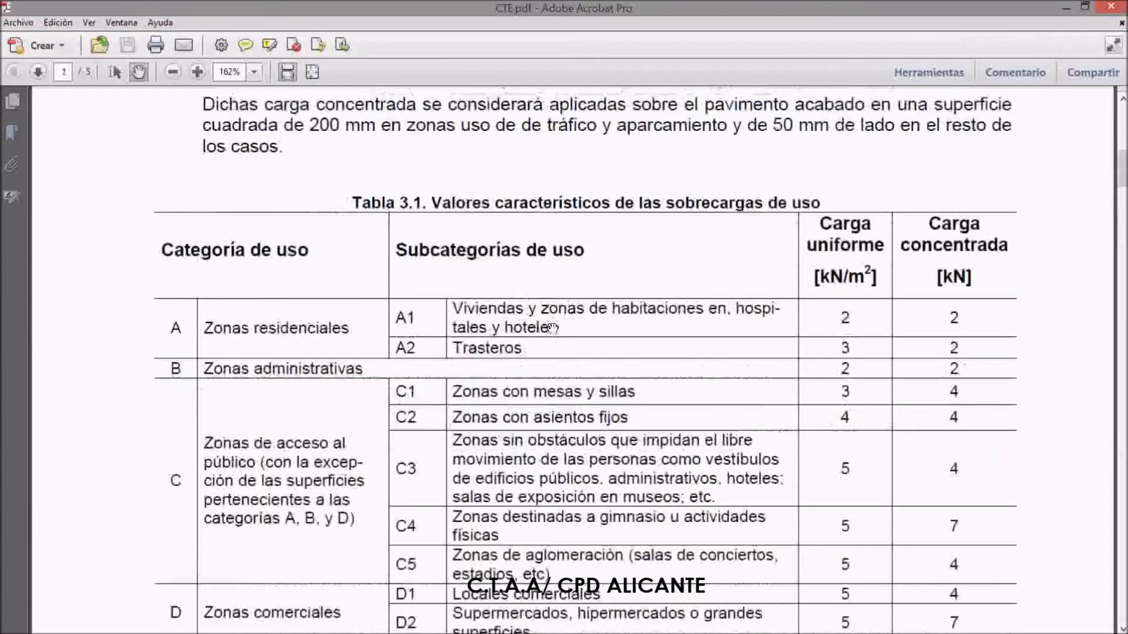
scroll(552, 328, "down", 2)
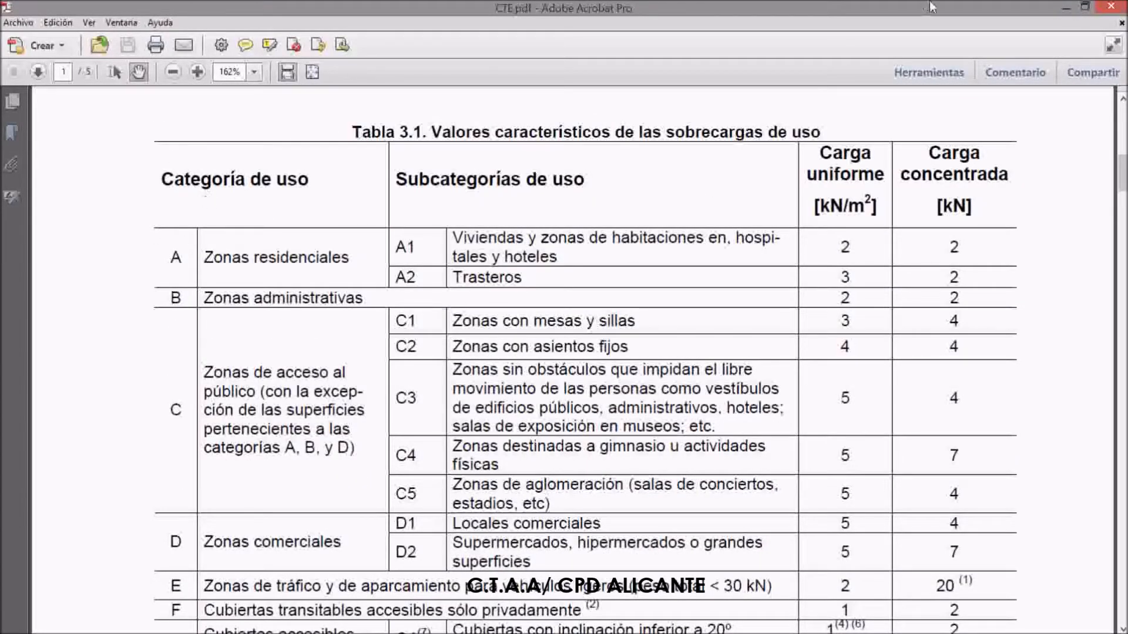
left_click(1066, 9)
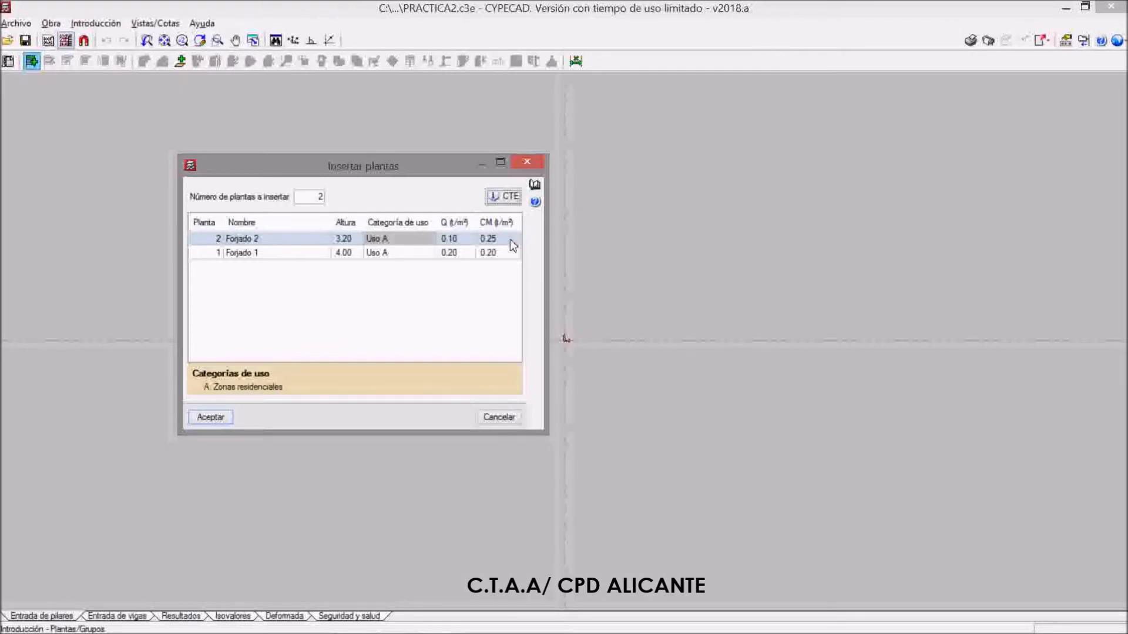
left_click(221, 421)
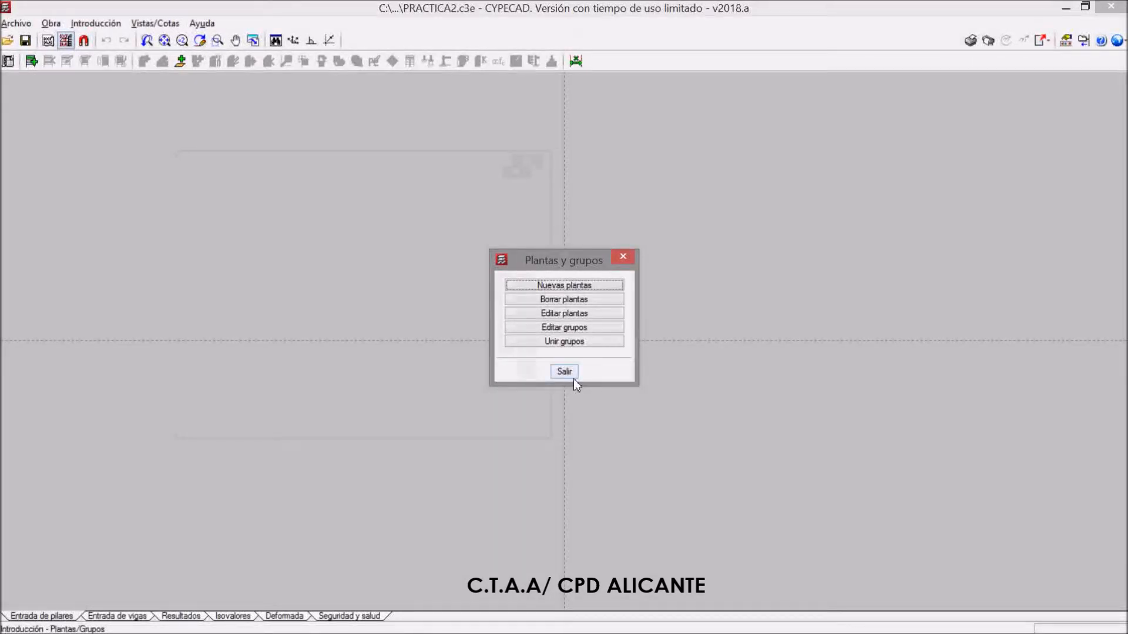
Start inserting a new floor above Forjado 2 with the Sueltas option
left_click(573, 285)
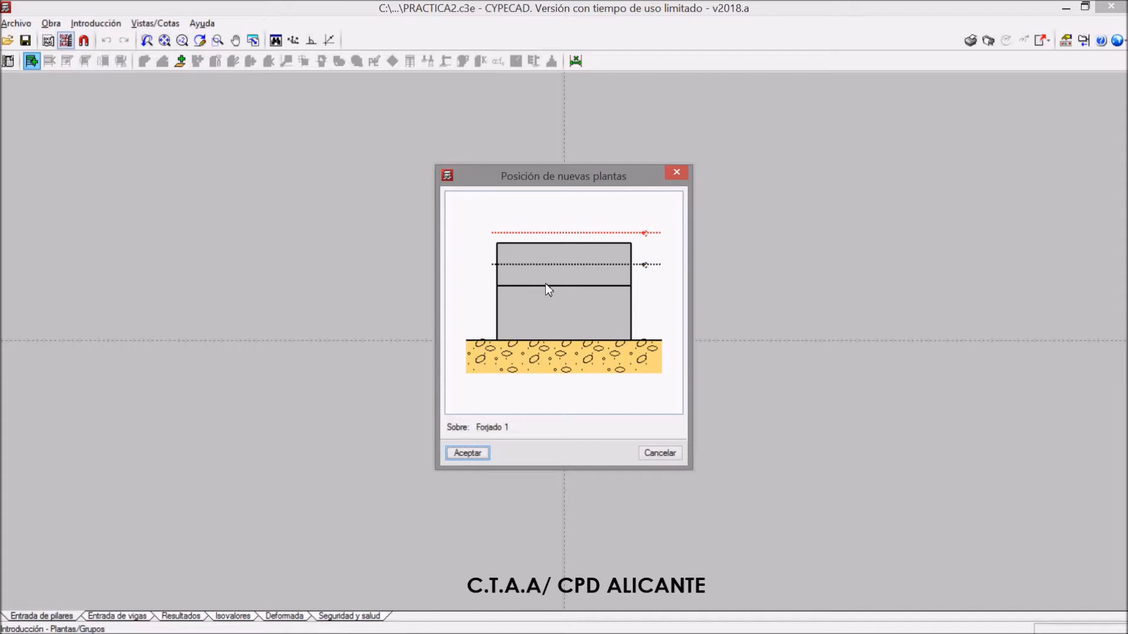
left_click(658, 452)
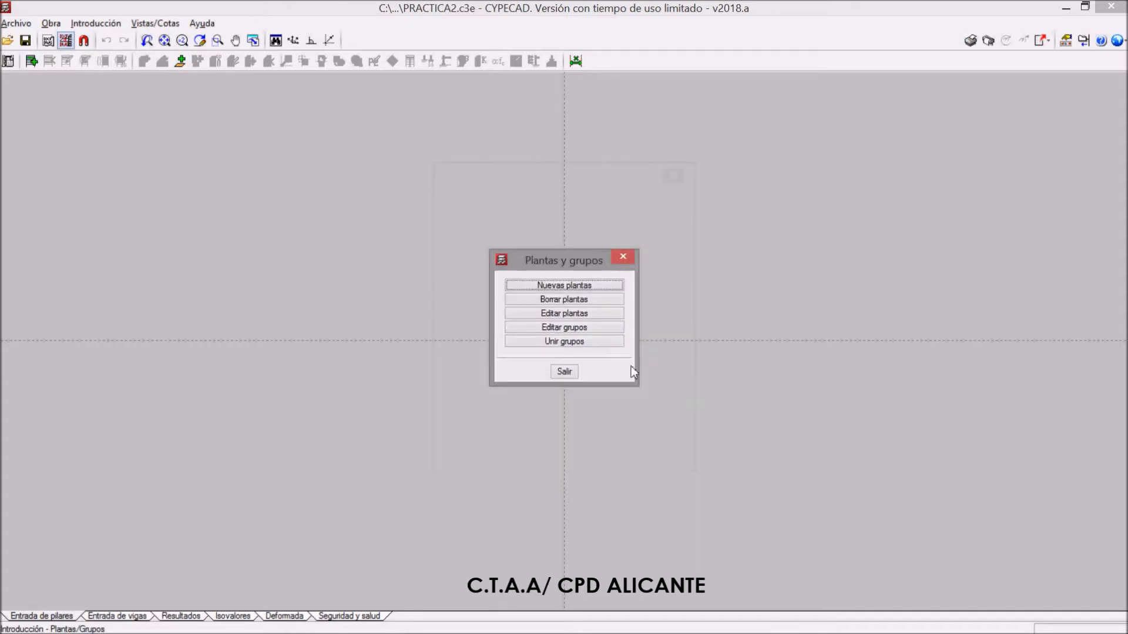
left_click(573, 285)
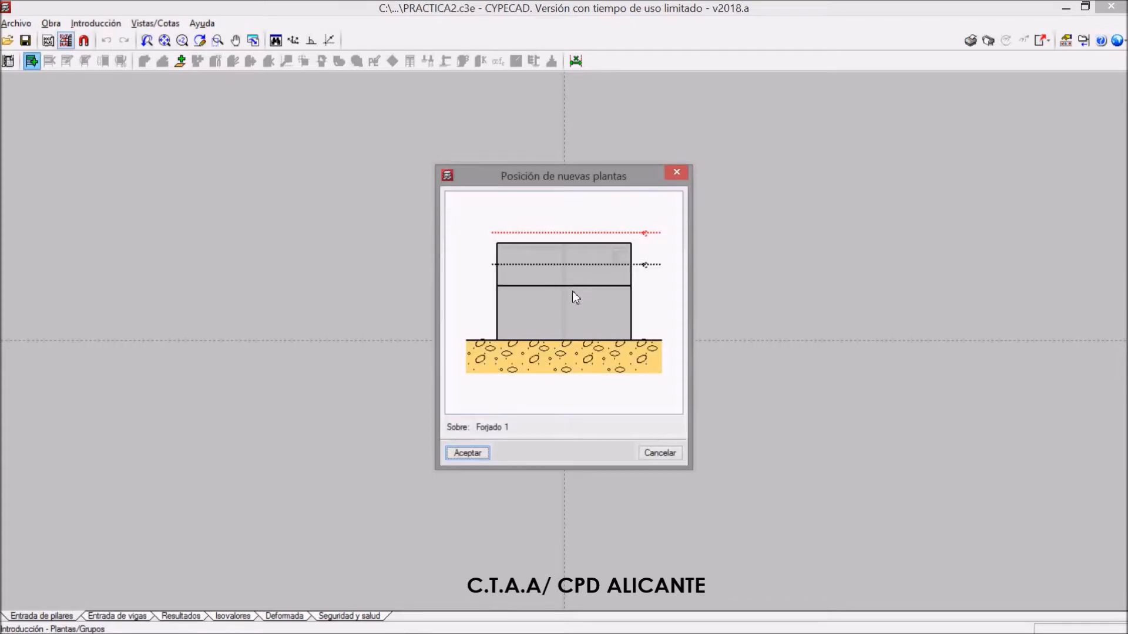
left_click(568, 231)
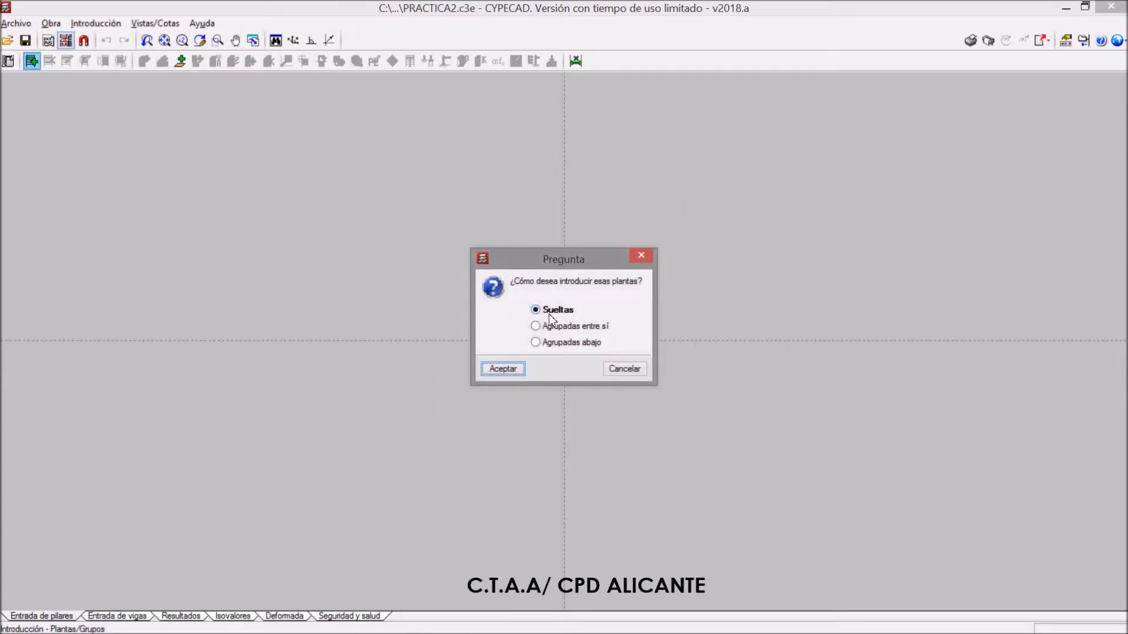
left_click(515, 368)
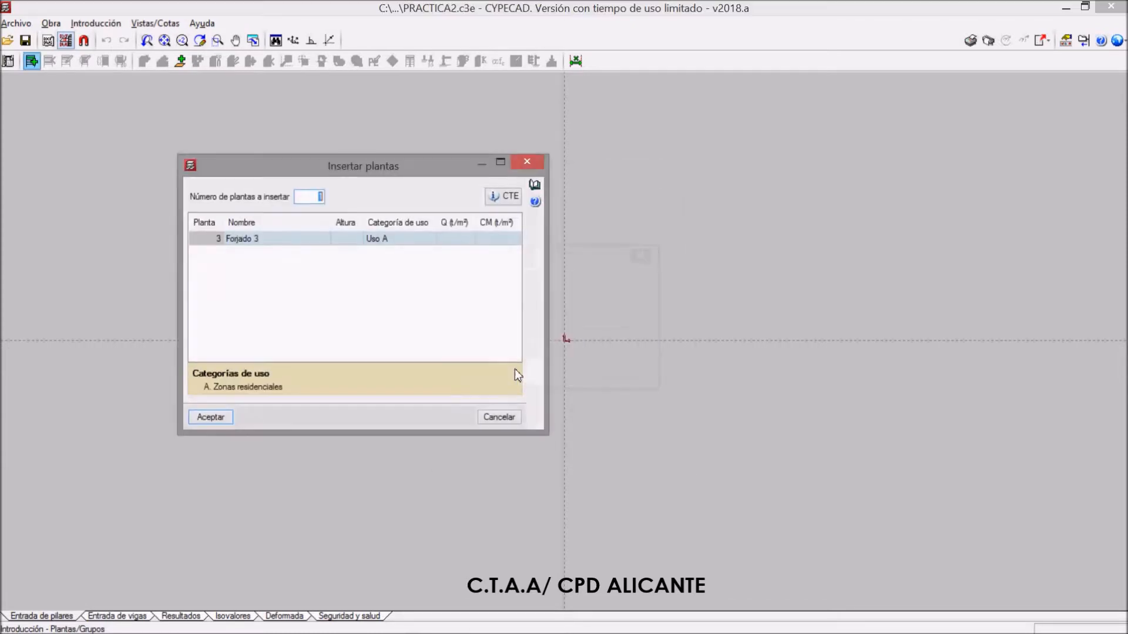
Insert Forjado 3 with a height of 3.00 m, live load Q 0.20 t/m² and dead load CM 0.20 t/m²
left_click(345, 242)
type("3")
left_click(452, 239)
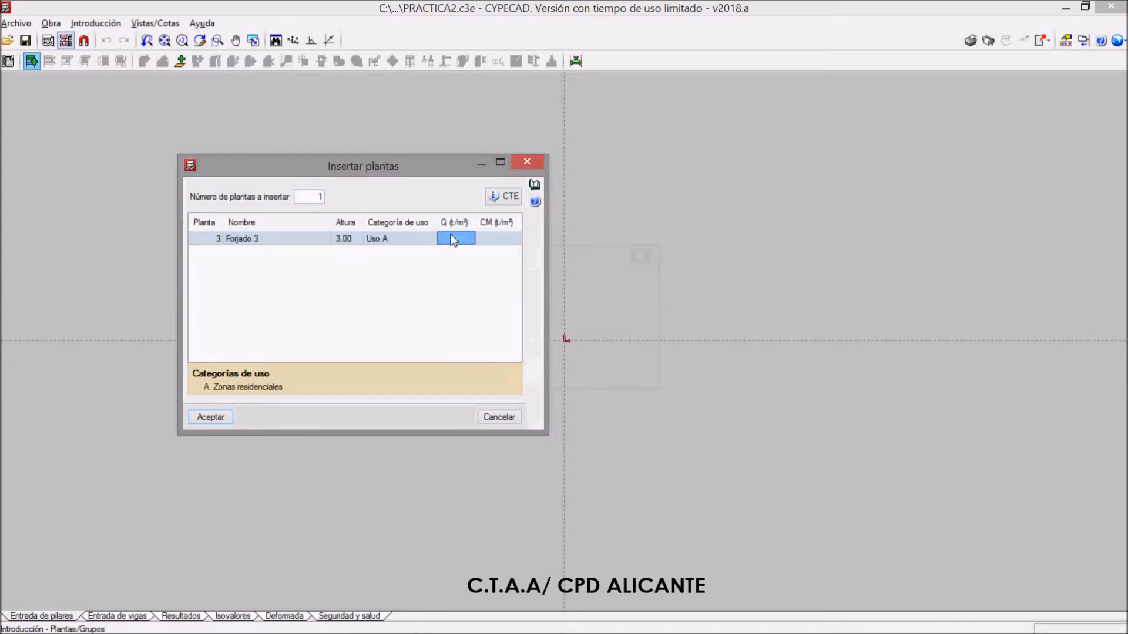
type("0.2")
left_click(498, 240)
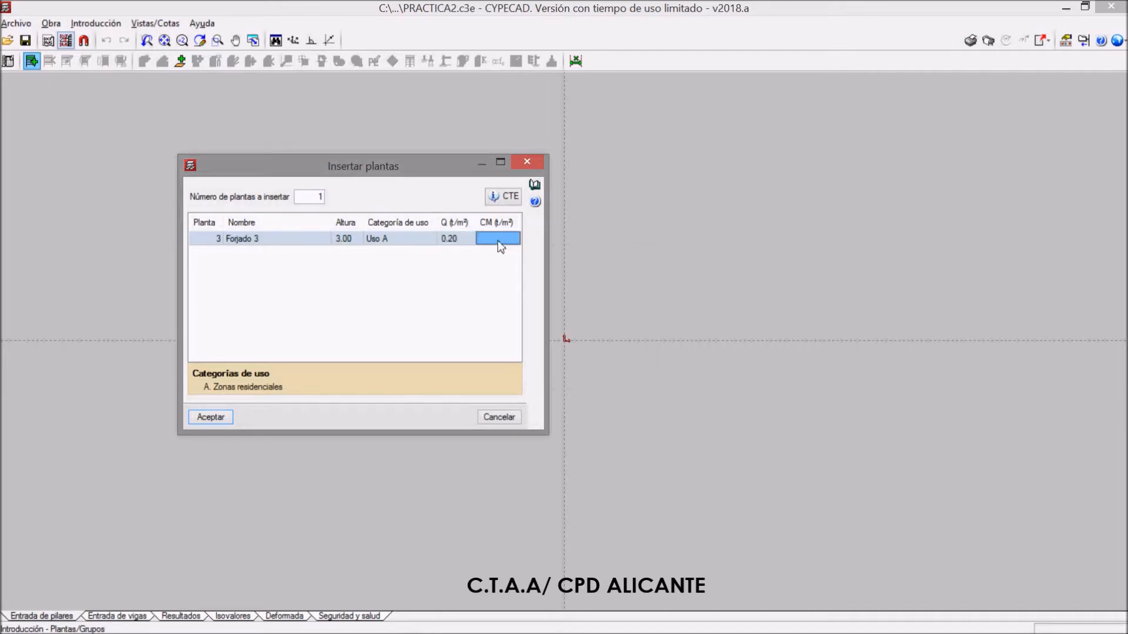
type("0.2")
key("Return")
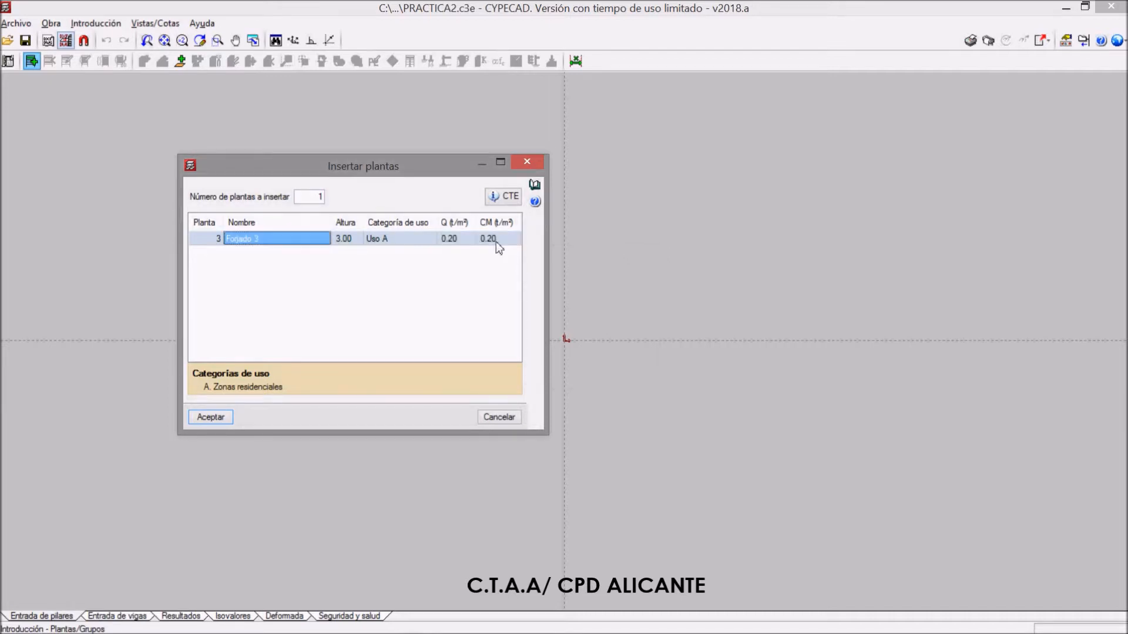
left_click(212, 417)
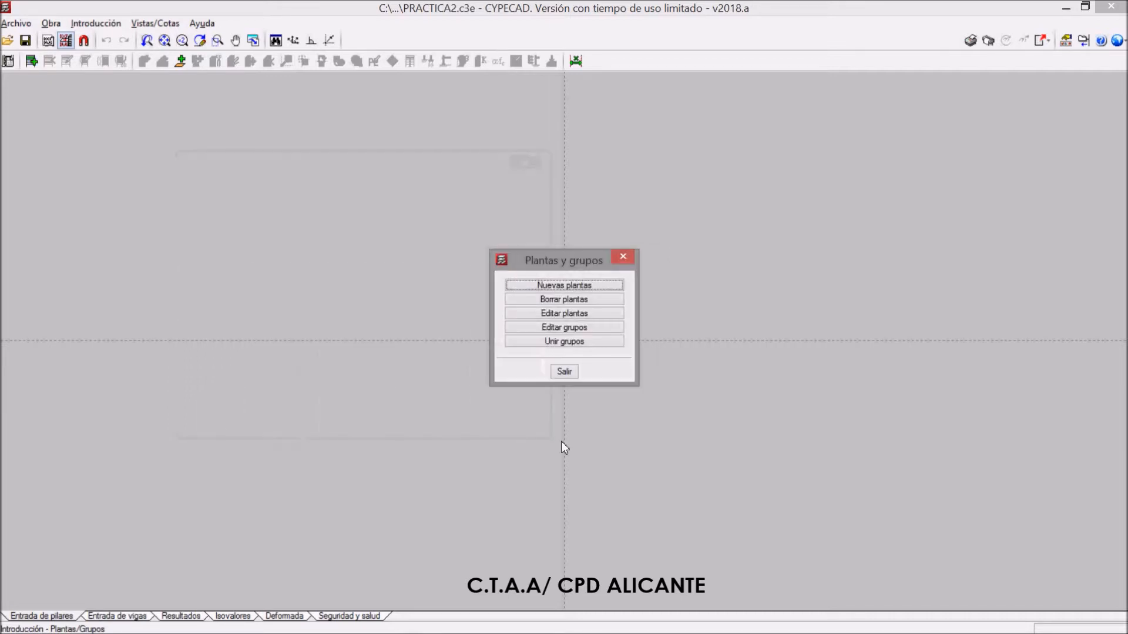
Delete the Forjado 3 floor from the building
left_click(575, 301)
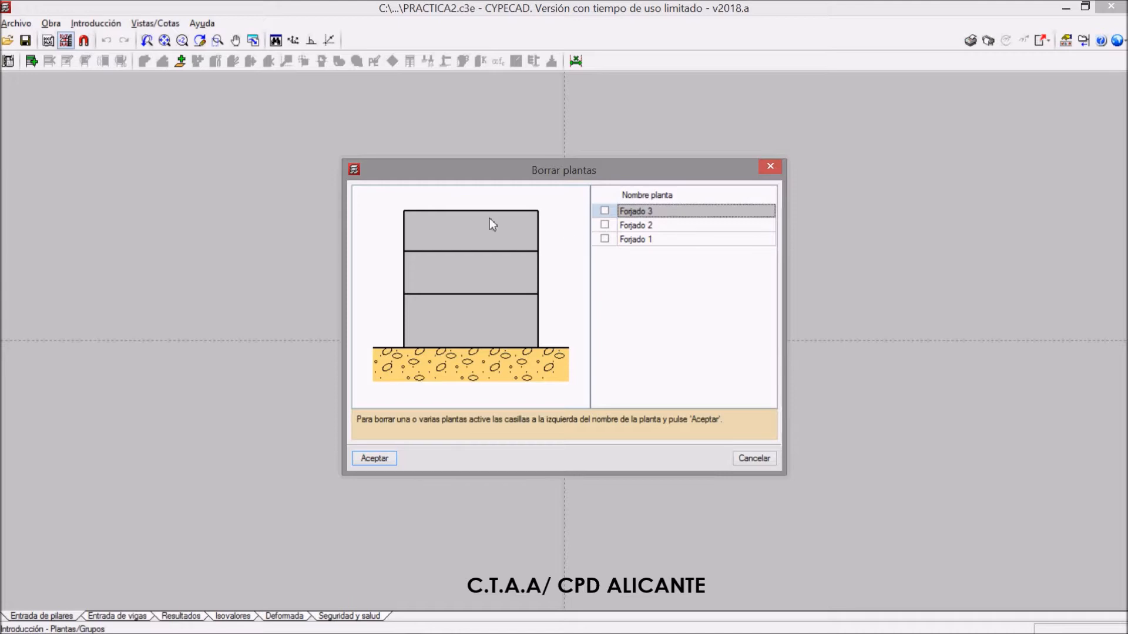
left_click(604, 211)
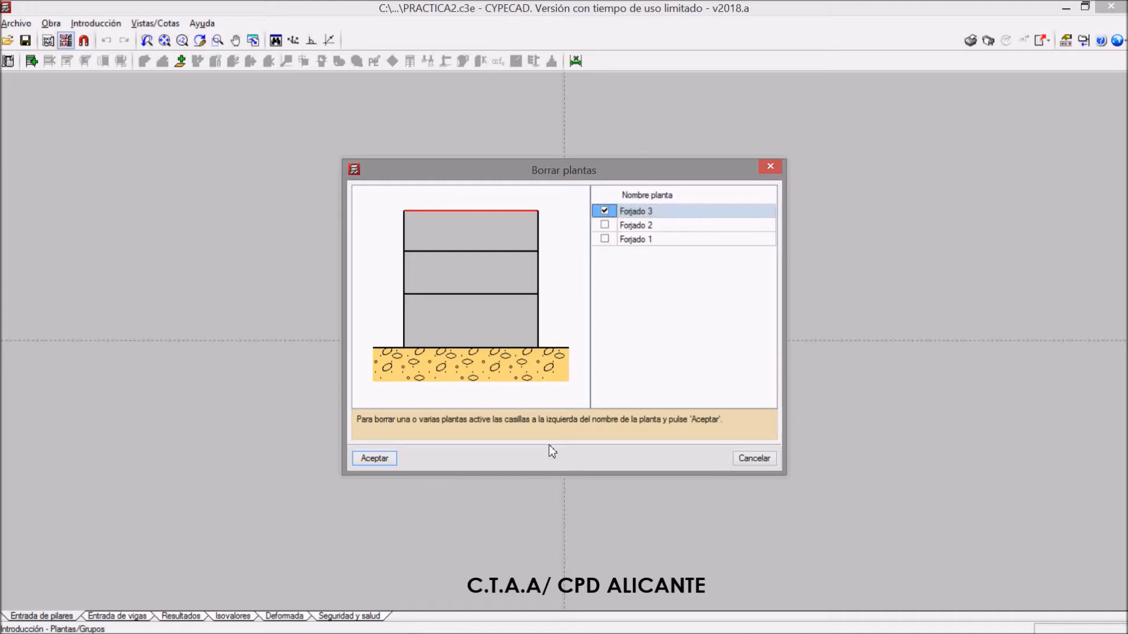
left_click(374, 458)
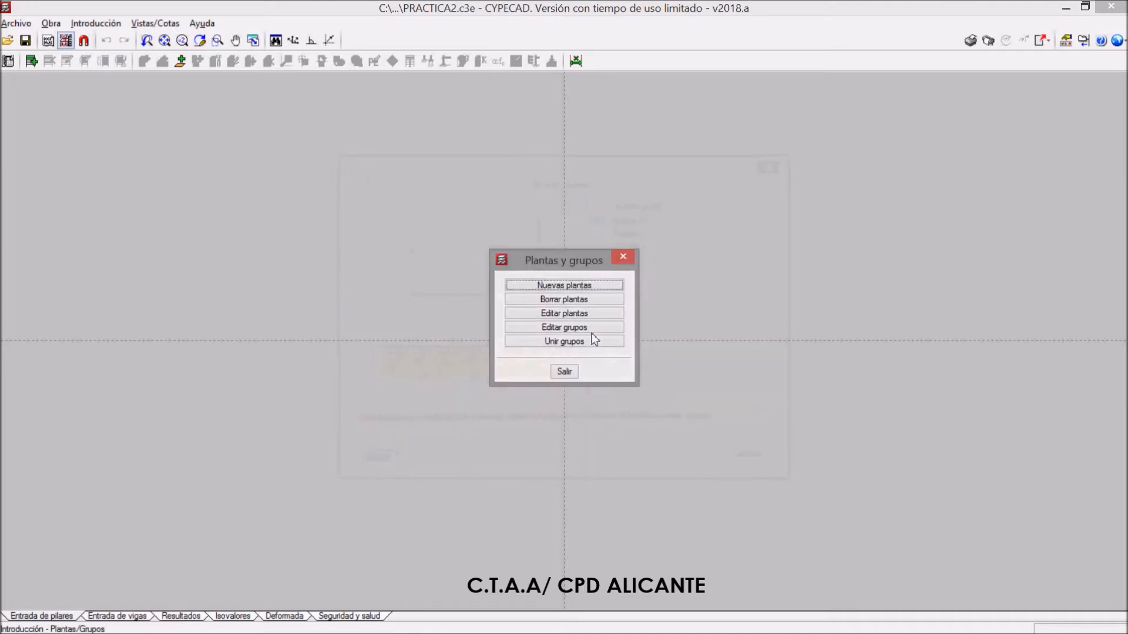
Edit the floors and set the foundation plane elevation to -1.00 m
left_click(576, 314)
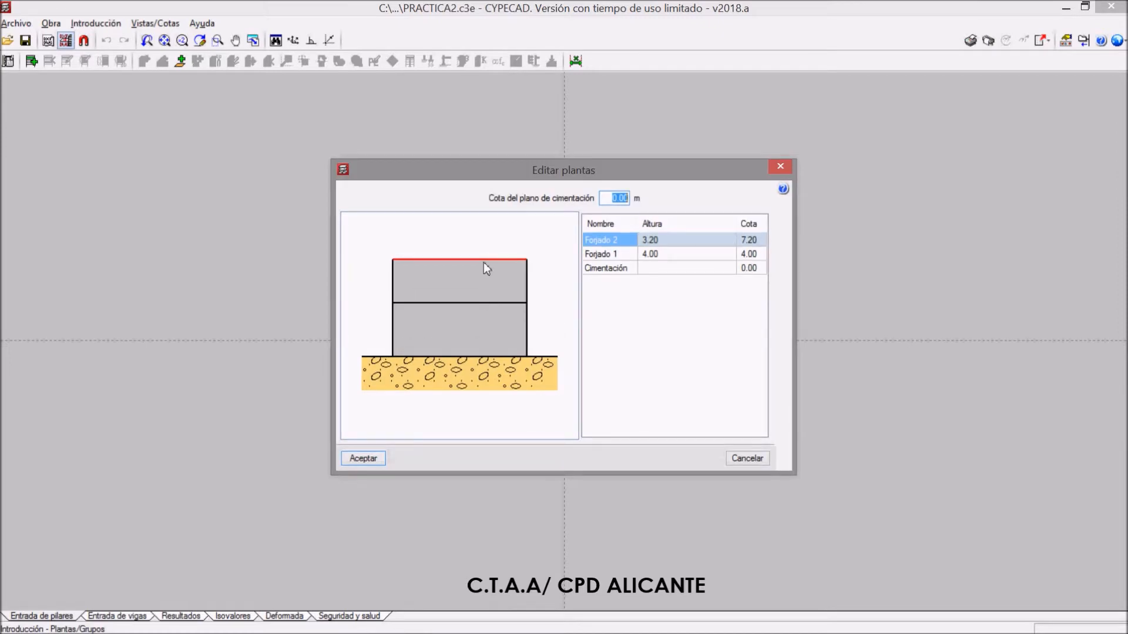
left_click(648, 241)
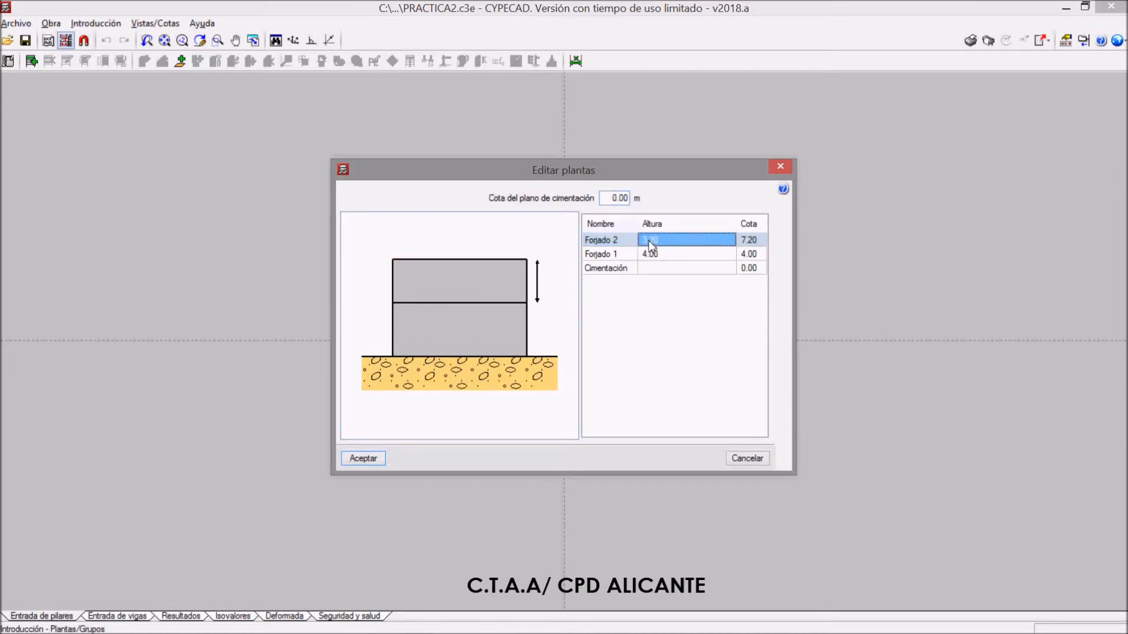
left_click(656, 256)
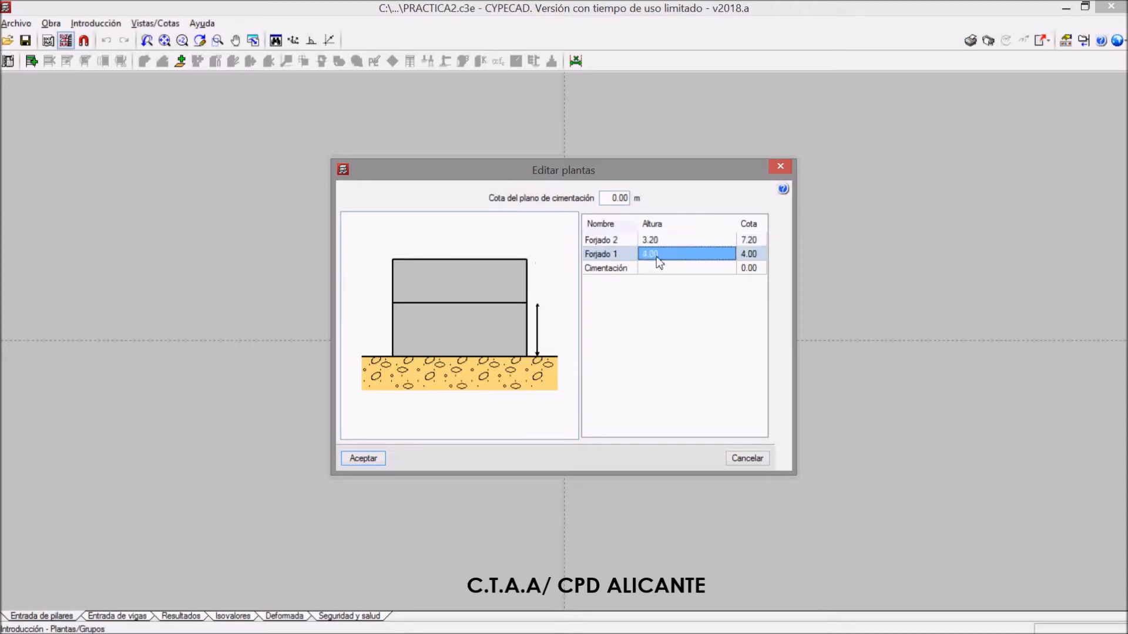
double_click(617, 198)
type("-1")
key("Tab")
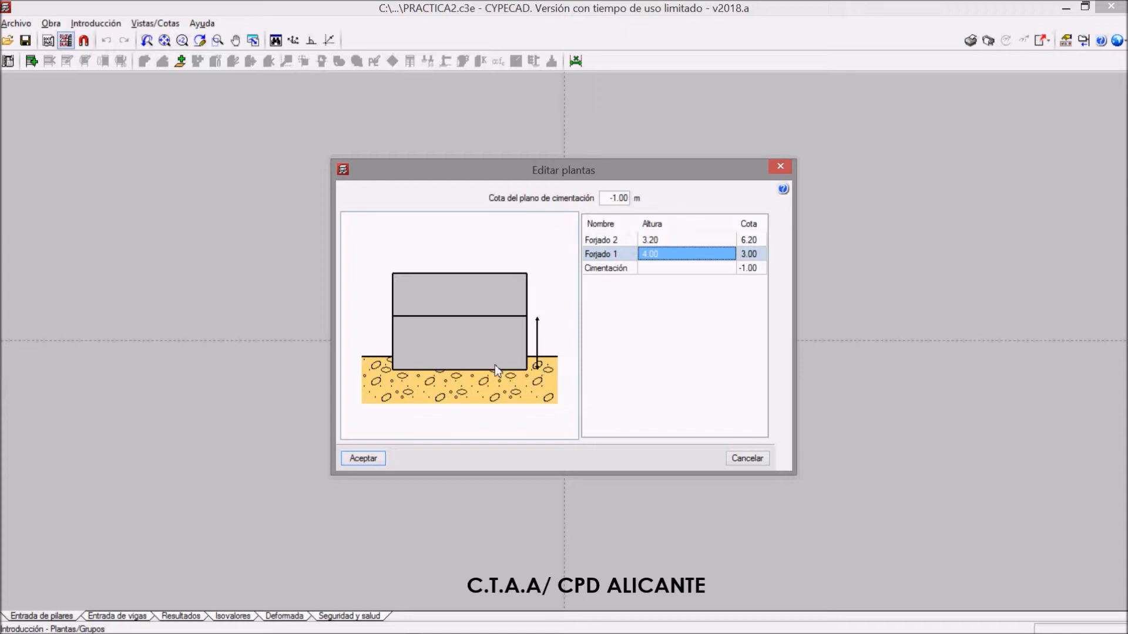
Set the foundation plane elevation back to 0.00 m and accept the floor edits
left_click(616, 199)
type("0")
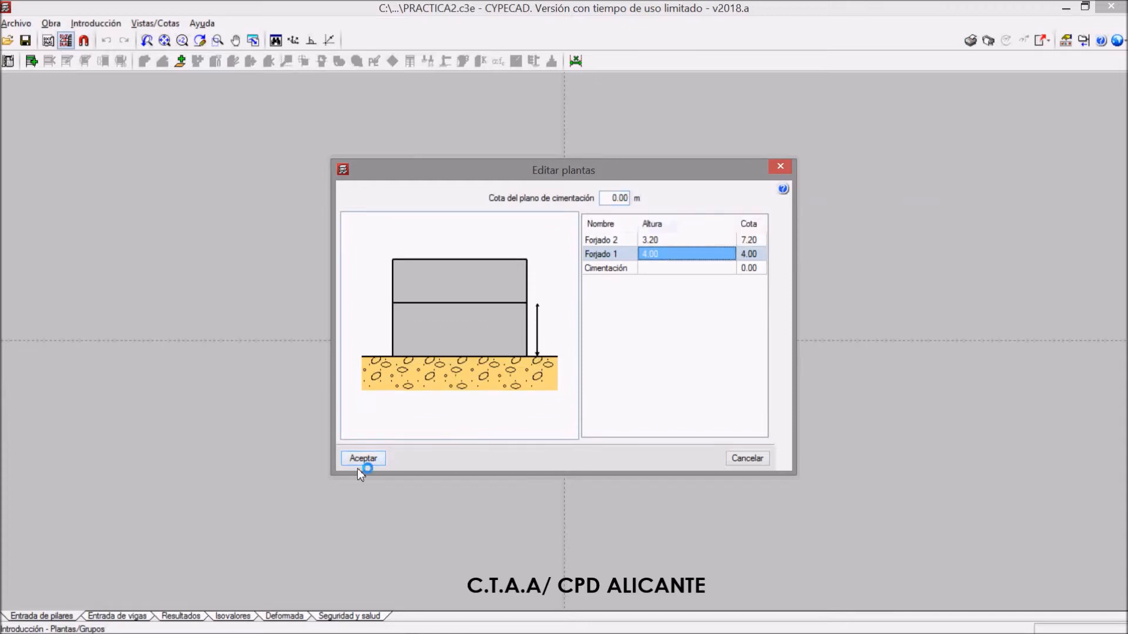
left_click(362, 459)
Start inserting a new floor directly above Cimentación with the Sueltas option
left_click(571, 283)
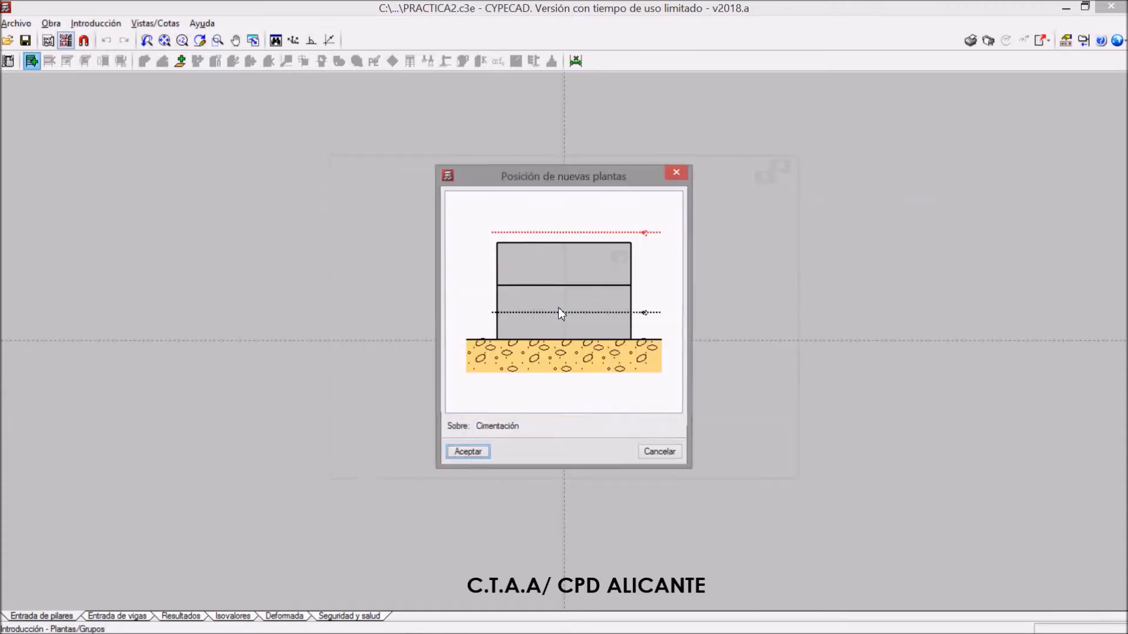
left_click(478, 458)
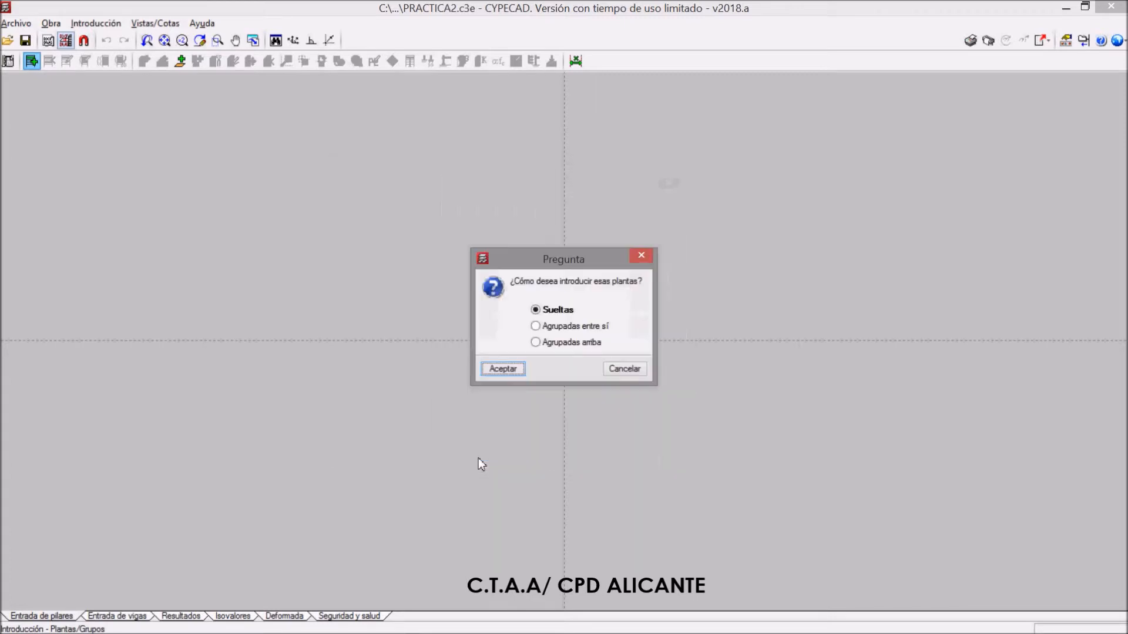
left_click(513, 373)
Insert the new lowest floor with a height of 1.00 m, Q 0.20 t/m² and CM 0.20 t/m²
left_click(345, 239)
type("1")
key("Tab")
left_click(458, 239)
type("0.")
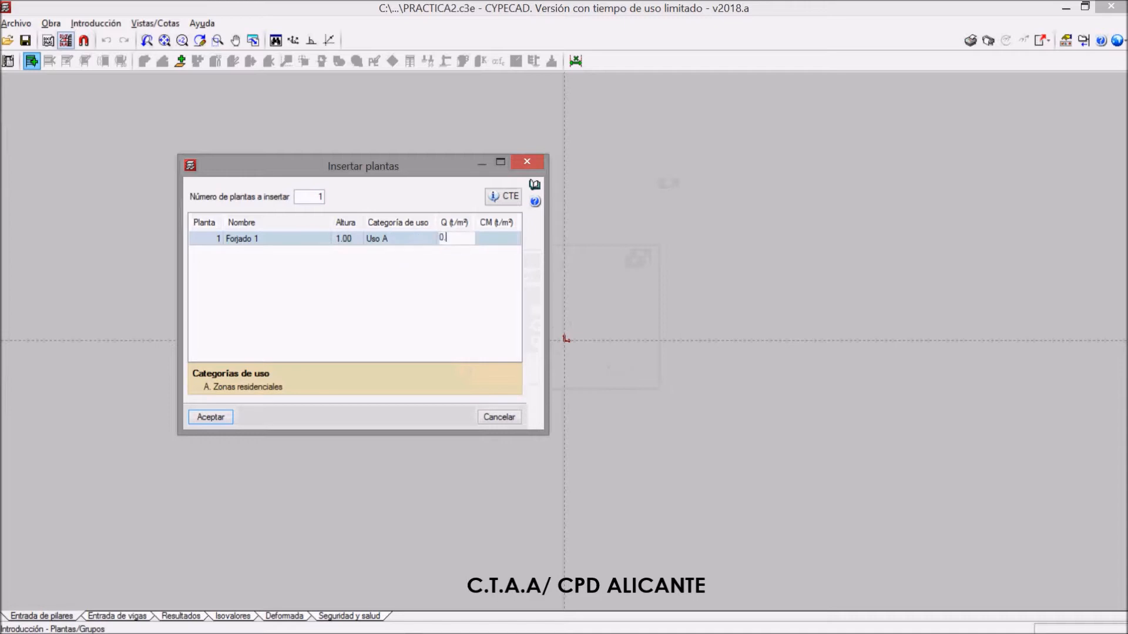
type("2")
key("Tab")
type("0.2")
key("Tab")
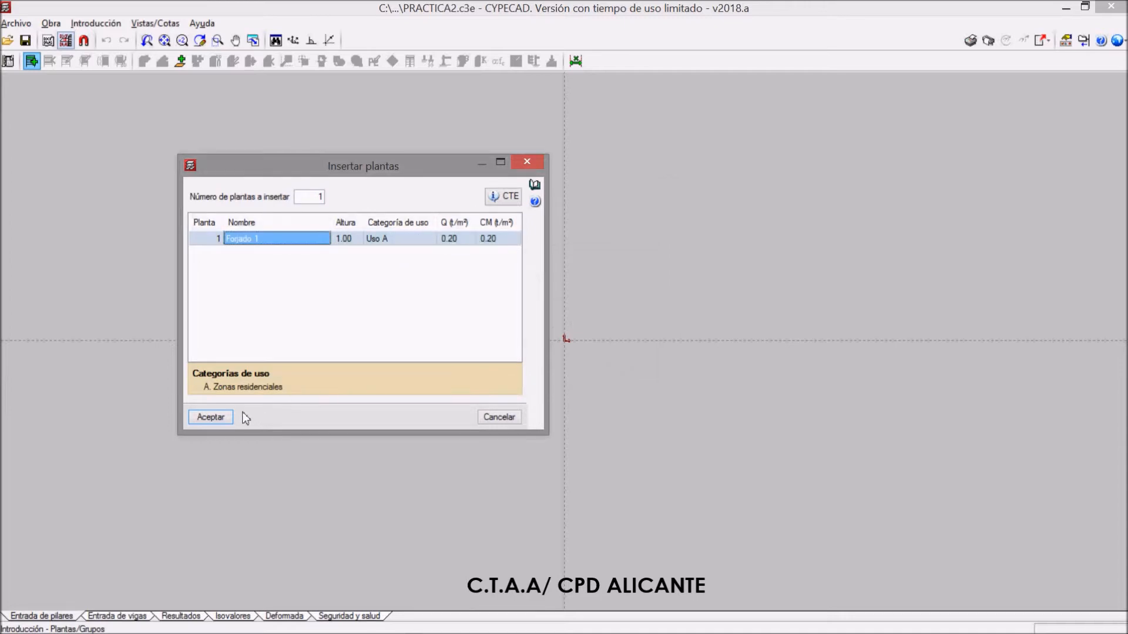
left_click(209, 419)
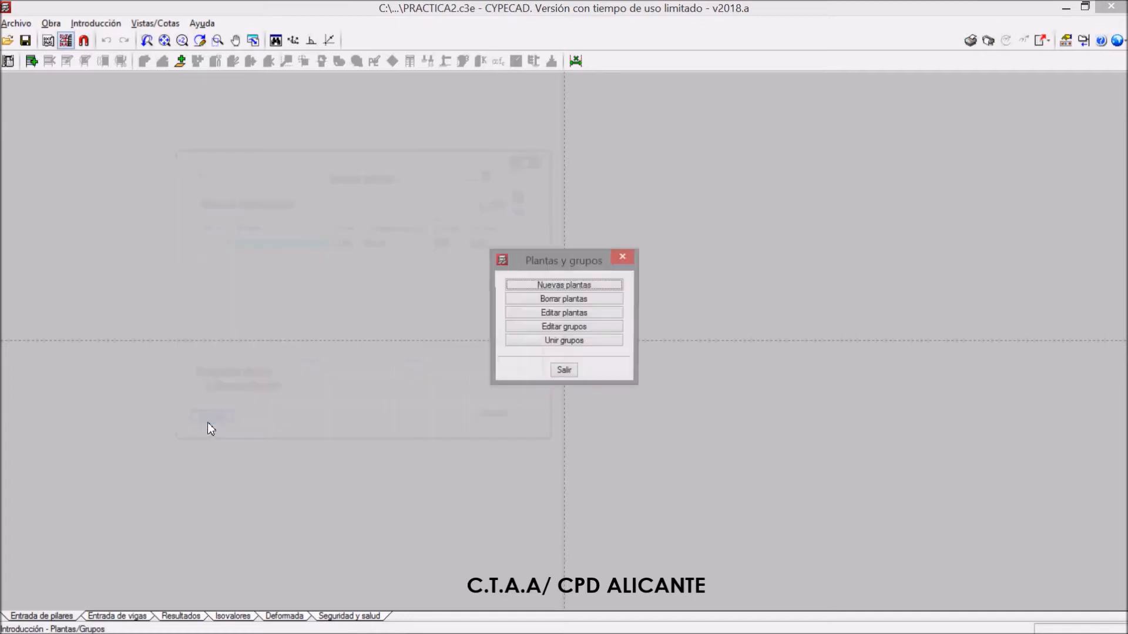
Open the floor data for editing and set the foundation plane elevation to -1.00 m for the three-floor building
left_click(566, 313)
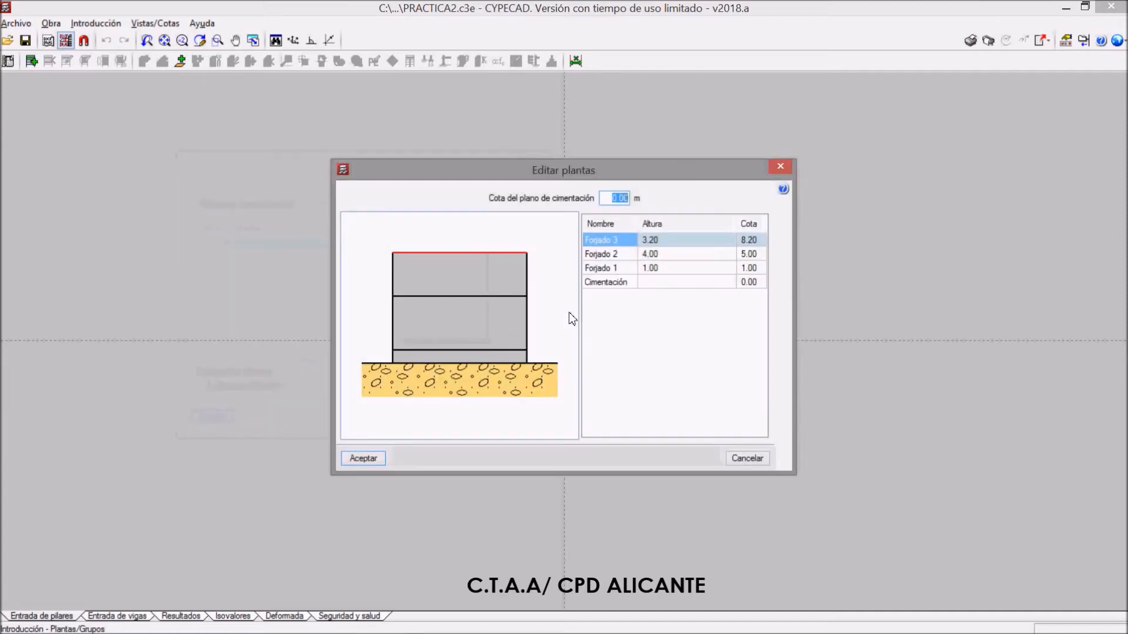
left_click(615, 200)
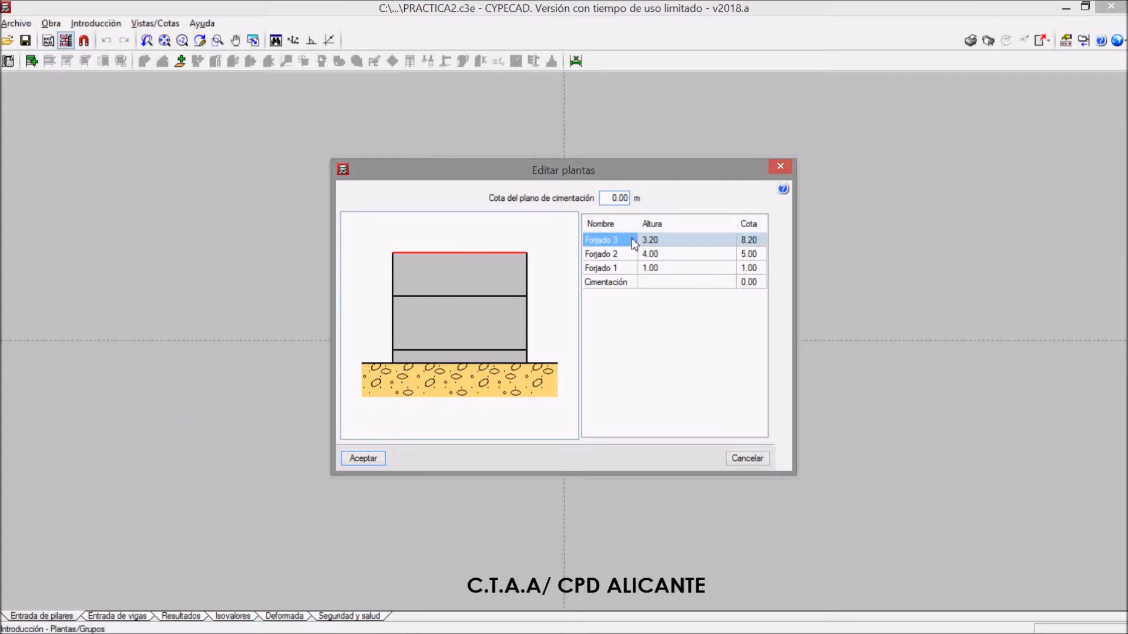
double_click(616, 200)
type("-1")
key("Tab")
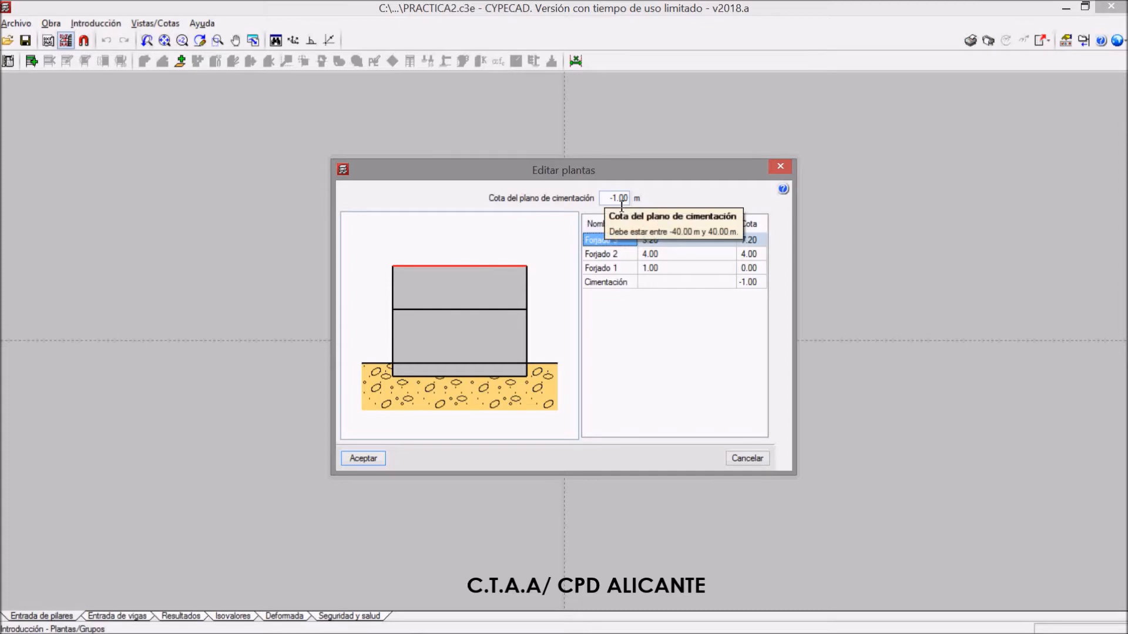
Set Forjado 1's height to 3.00 m
left_click(655, 269)
left_click(655, 269)
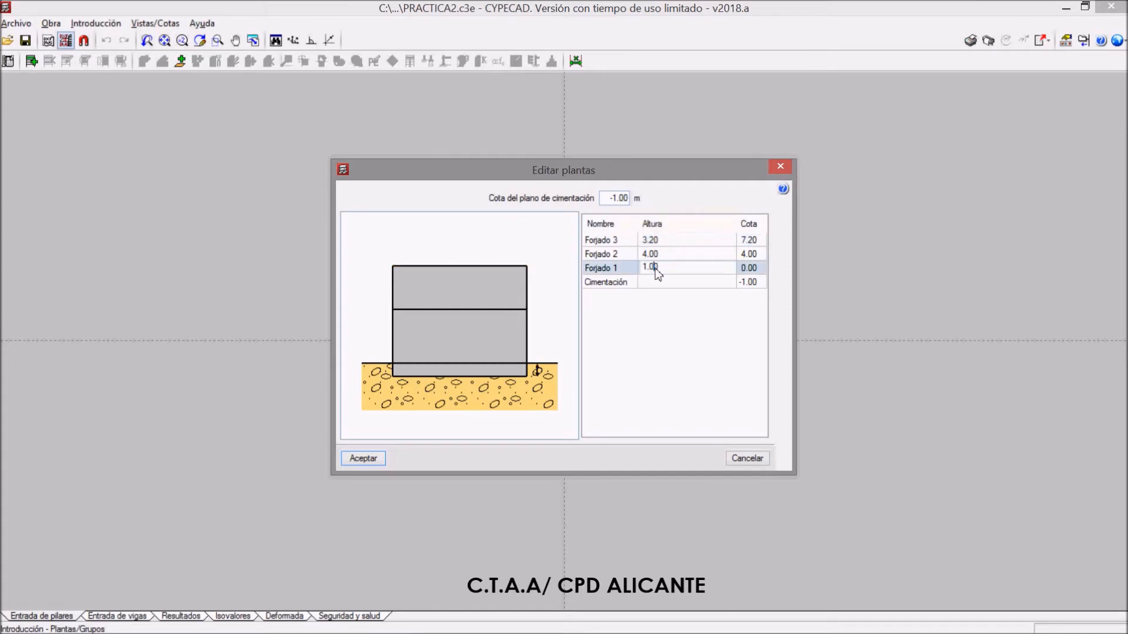
left_click_drag(661, 270, 641, 269)
key("BackSpace")
type("3")
key("Return")
Set the foundation plane elevation to -2.00 m
left_click_drag(617, 199, 649, 209)
left_click(624, 202)
type("2")
key("Return")
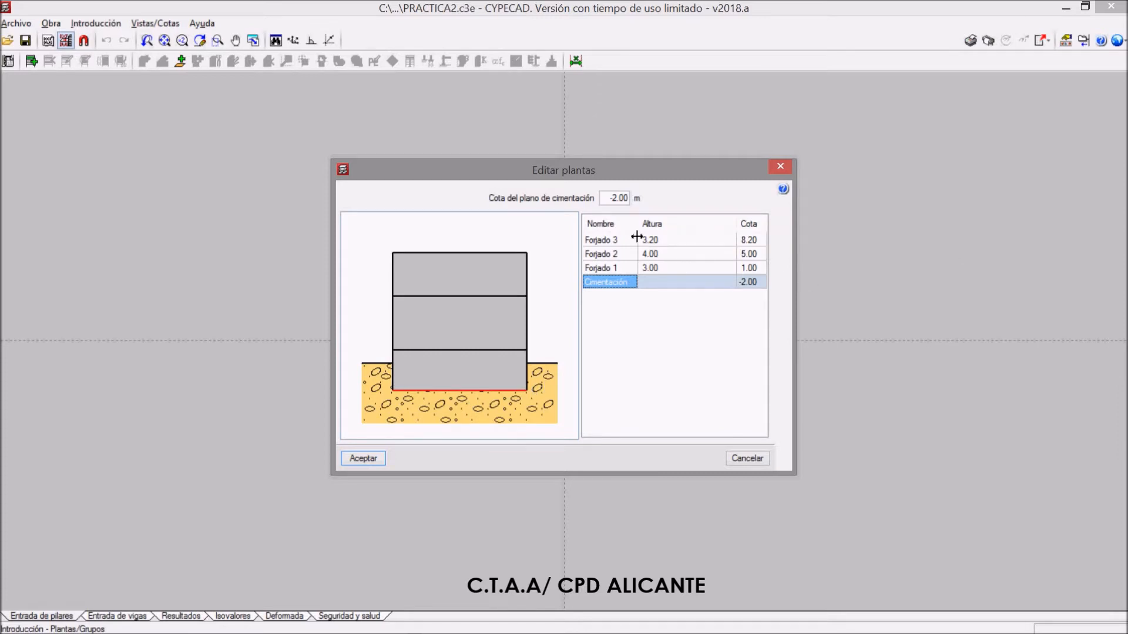
Set the foundation plane elevation to -3.00 m
left_click(620, 203)
left_click_drag(621, 205, 657, 206)
type("3")
key("Tab")
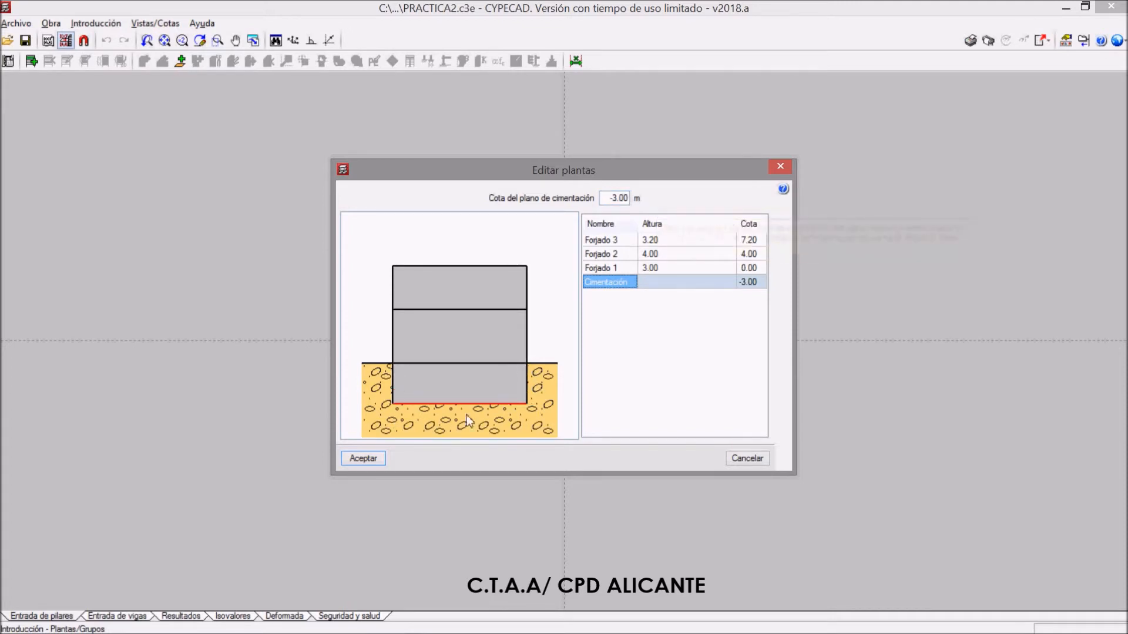
Discard the current floor edits and delete the lowest floor, Forjado 1
left_click(751, 462)
left_click(589, 300)
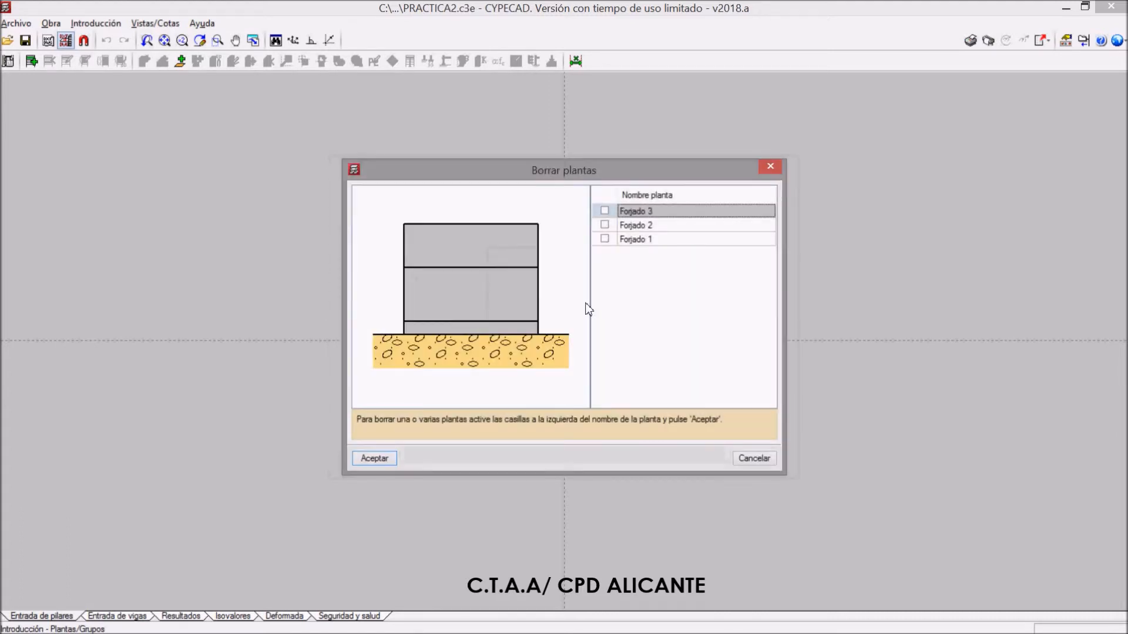
left_click(604, 240)
left_click(376, 458)
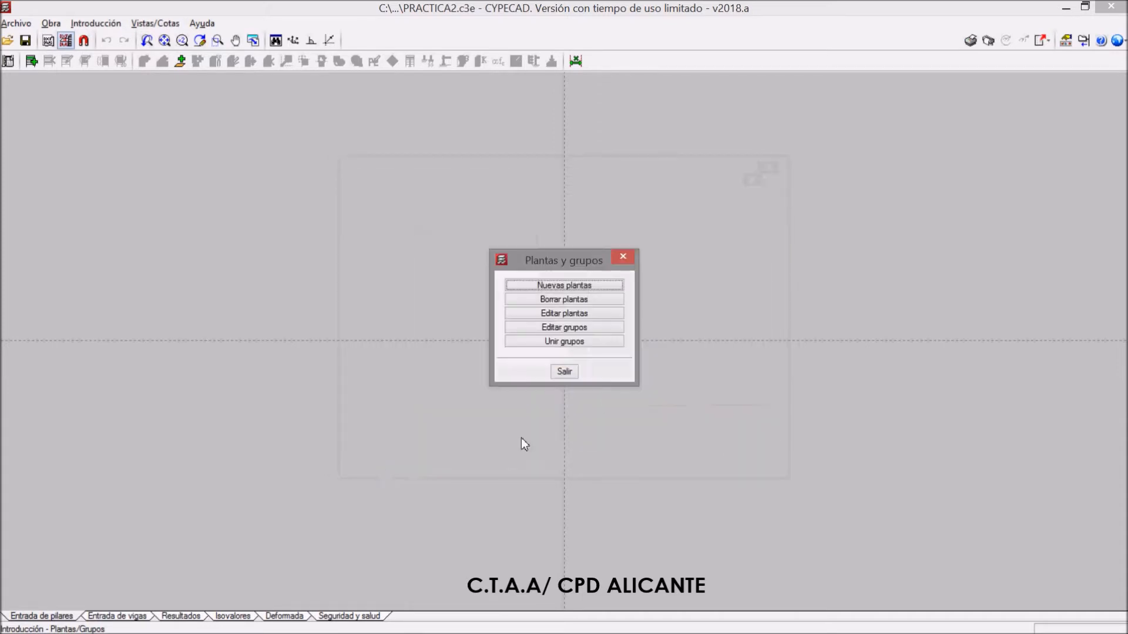
Review the remaining floors' heights and the option to join Forjado 1 with Forjado 2, without joining them
left_click(584, 317)
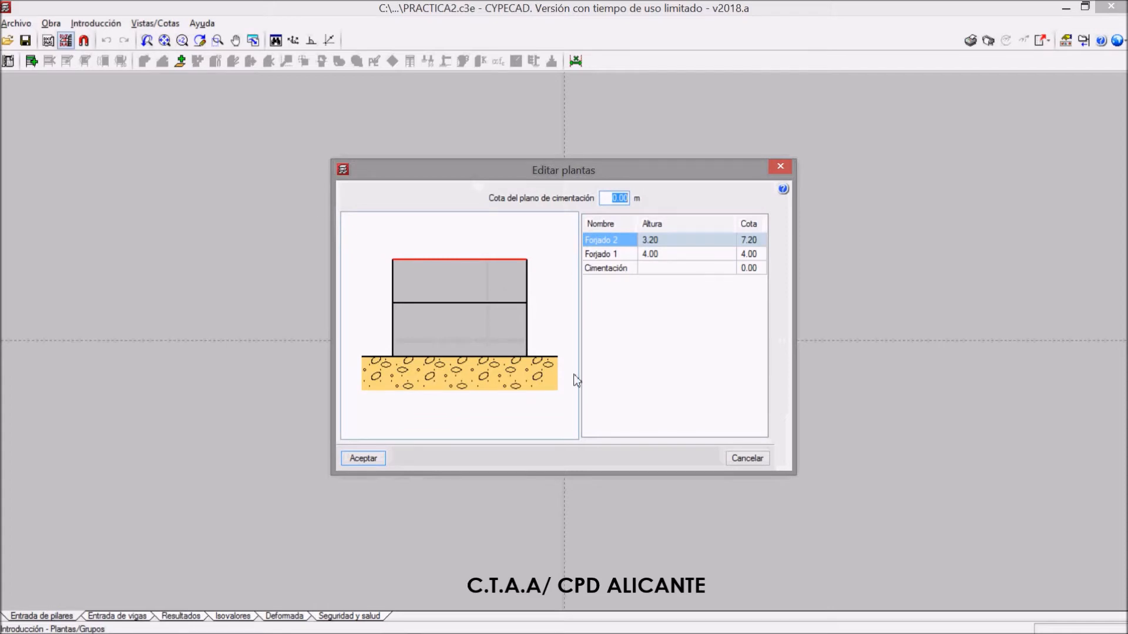
left_click(360, 459)
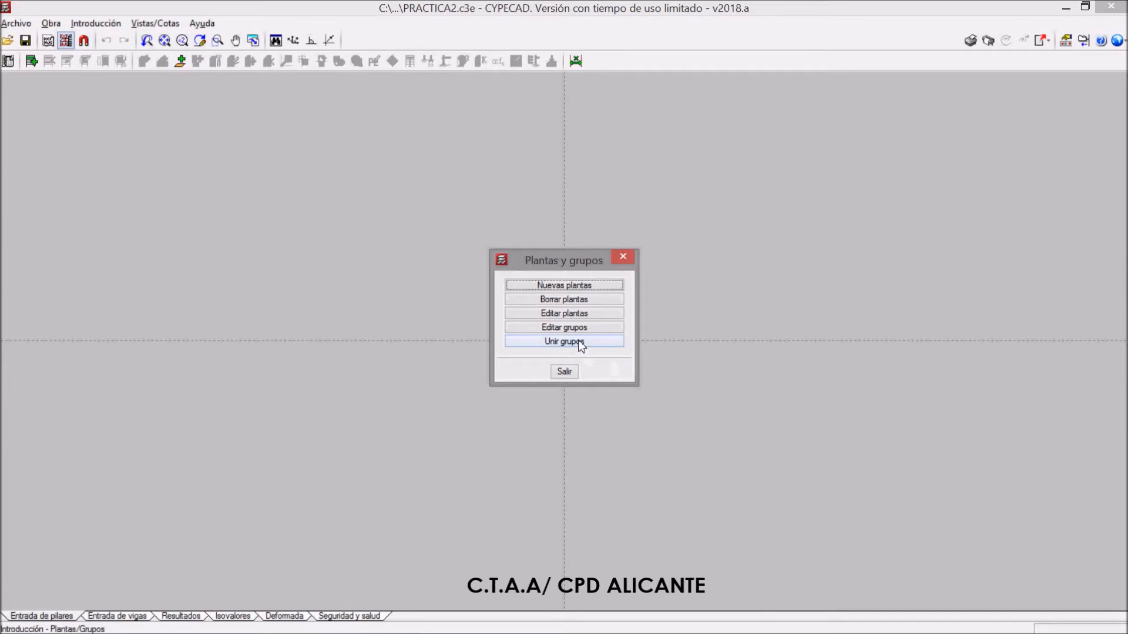
left_click(581, 345)
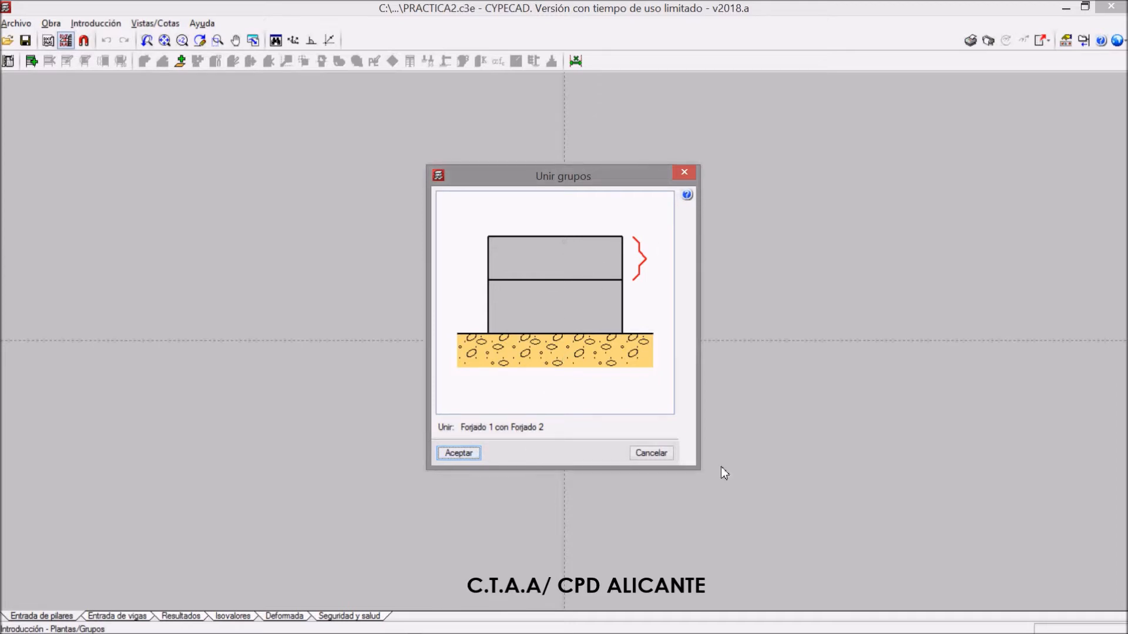
left_click(657, 455)
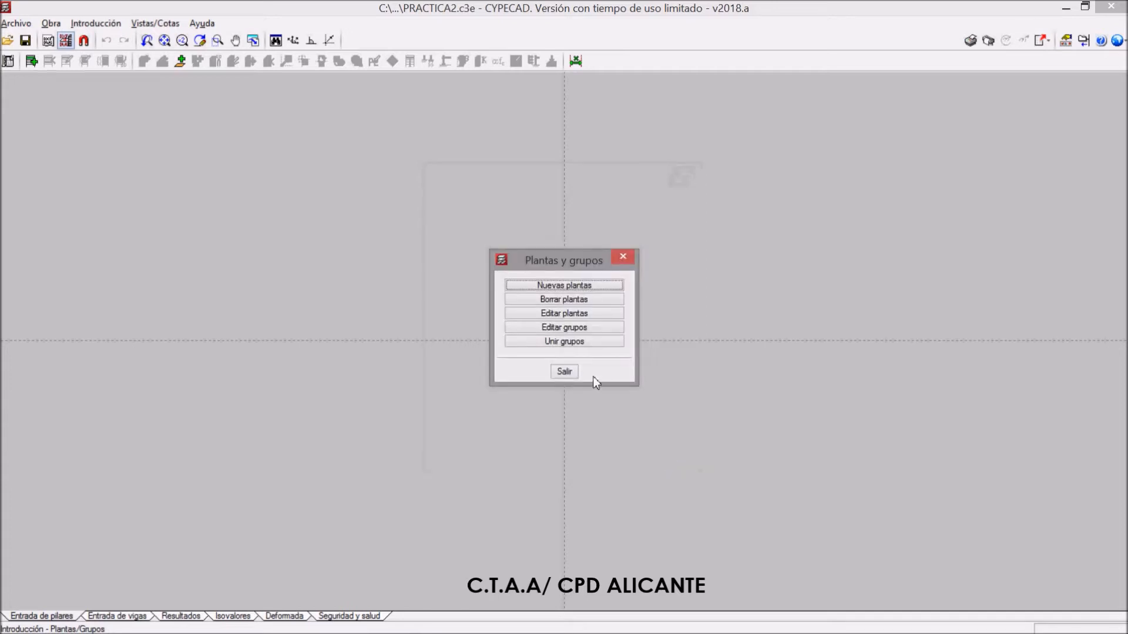
left_click(563, 372)
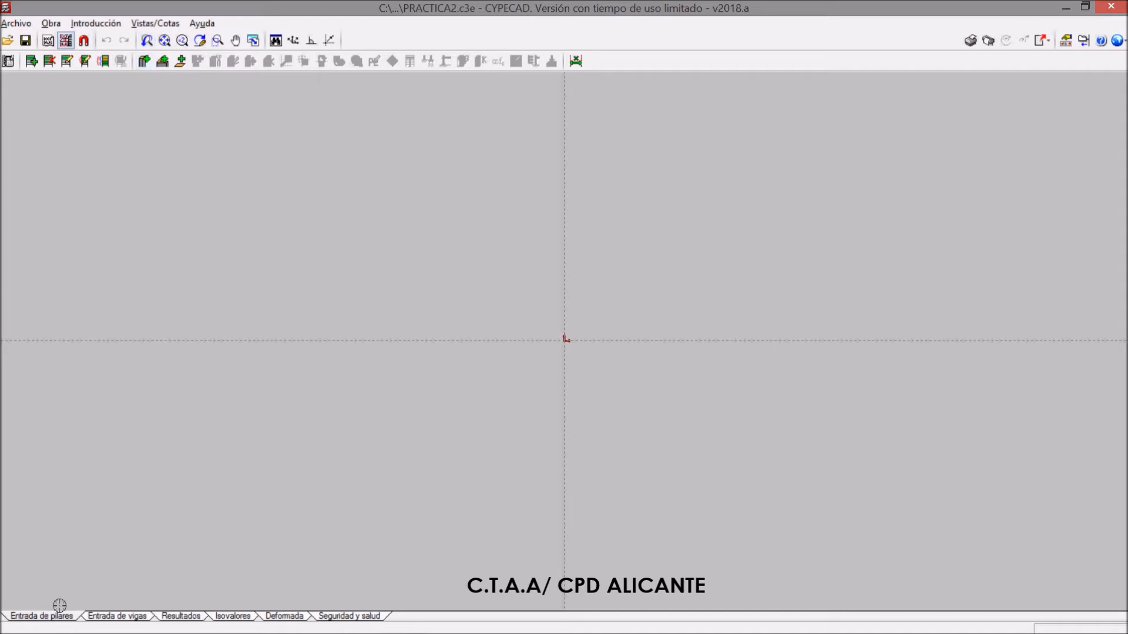
Check the list of imported drawing templates and display only the REFXF PLANTA BAJA view
left_click(50, 42)
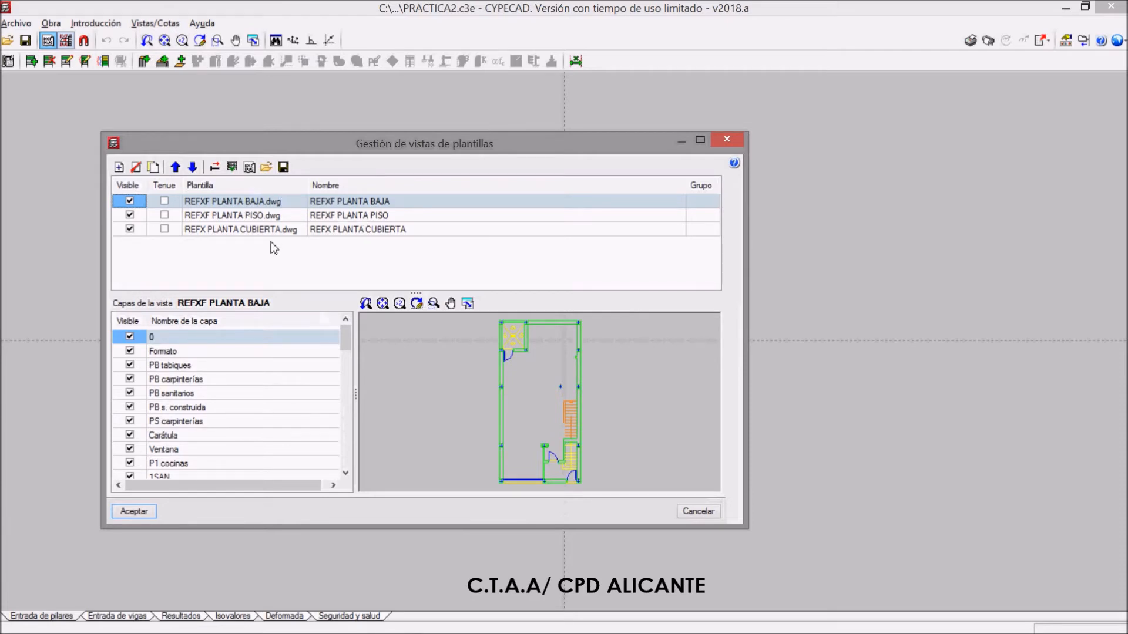
left_click(727, 139)
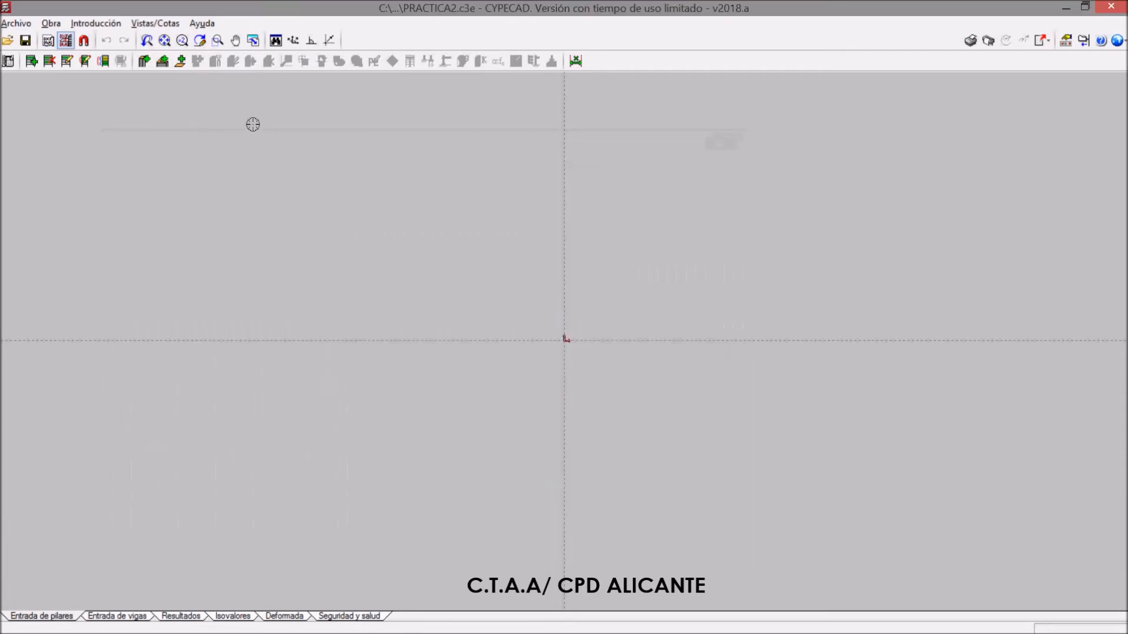
left_click(84, 61)
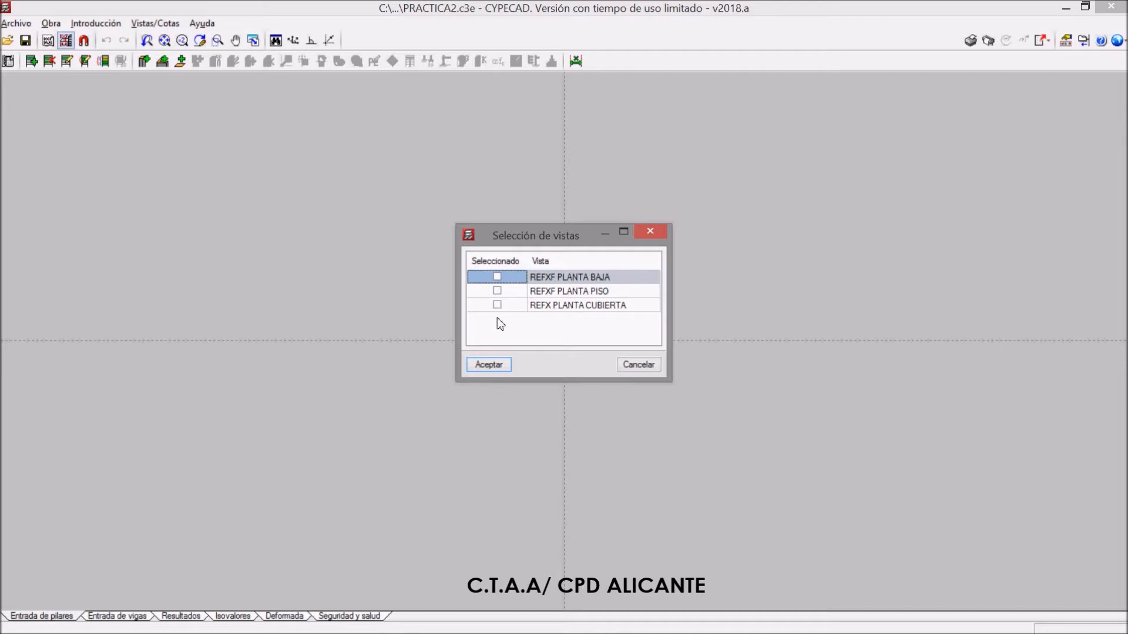
left_click(490, 367)
scroll(433, 459, "down", 3)
scroll(547, 299, "up", 2)
scroll(535, 223, "up", 3)
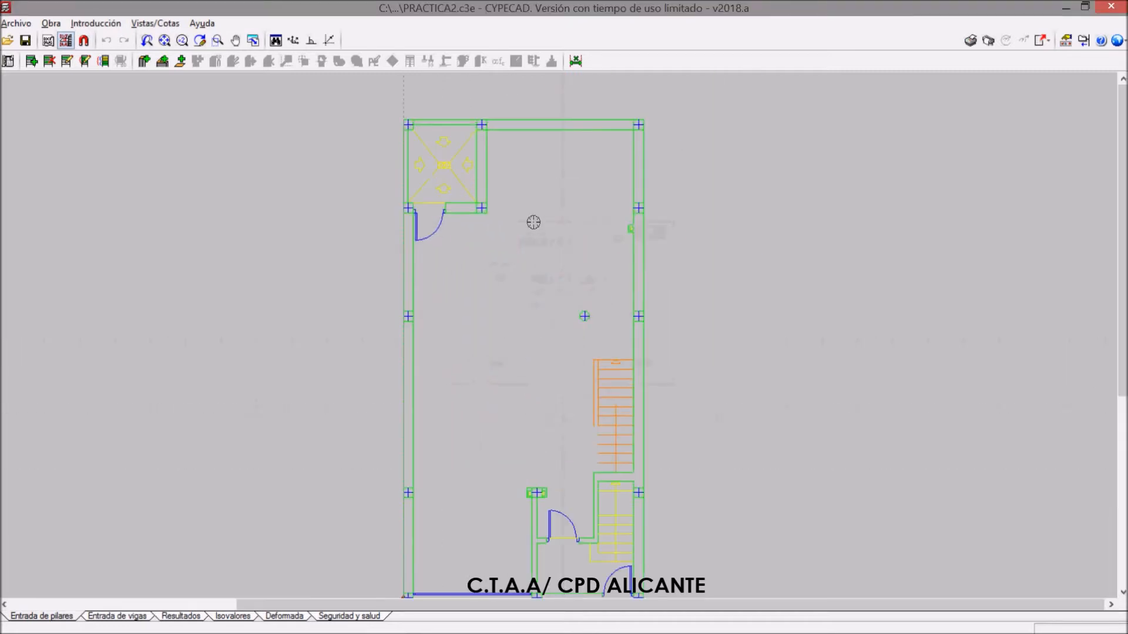
scroll(657, 168, "down", 2)
scroll(657, 168, "down", 2)
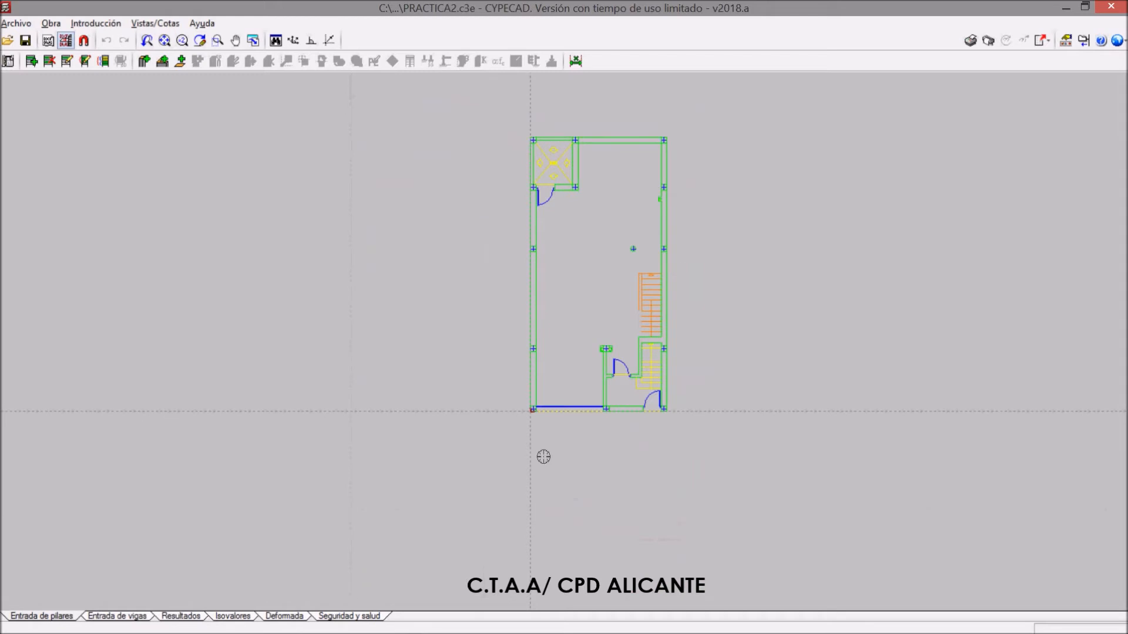
scroll(664, 341, "up", 4)
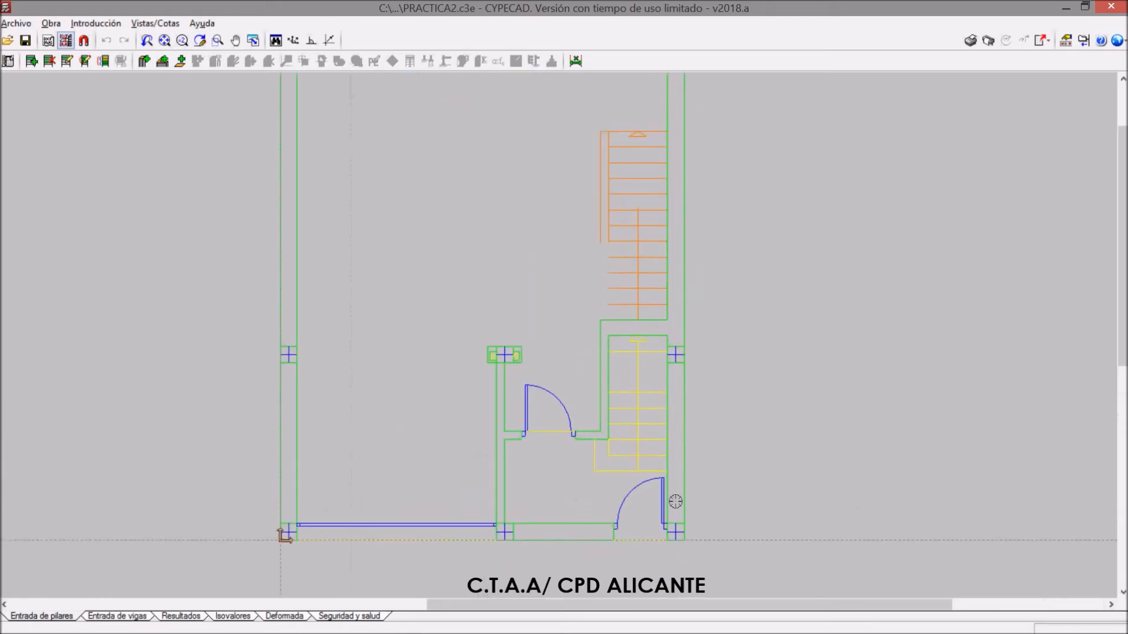
scroll(514, 511, "down", 4)
Overlay the REFXF PLANTA PISO and REFX PLANTA CUBIERTA views on the ground-floor template to check their alignment
left_click(66, 40)
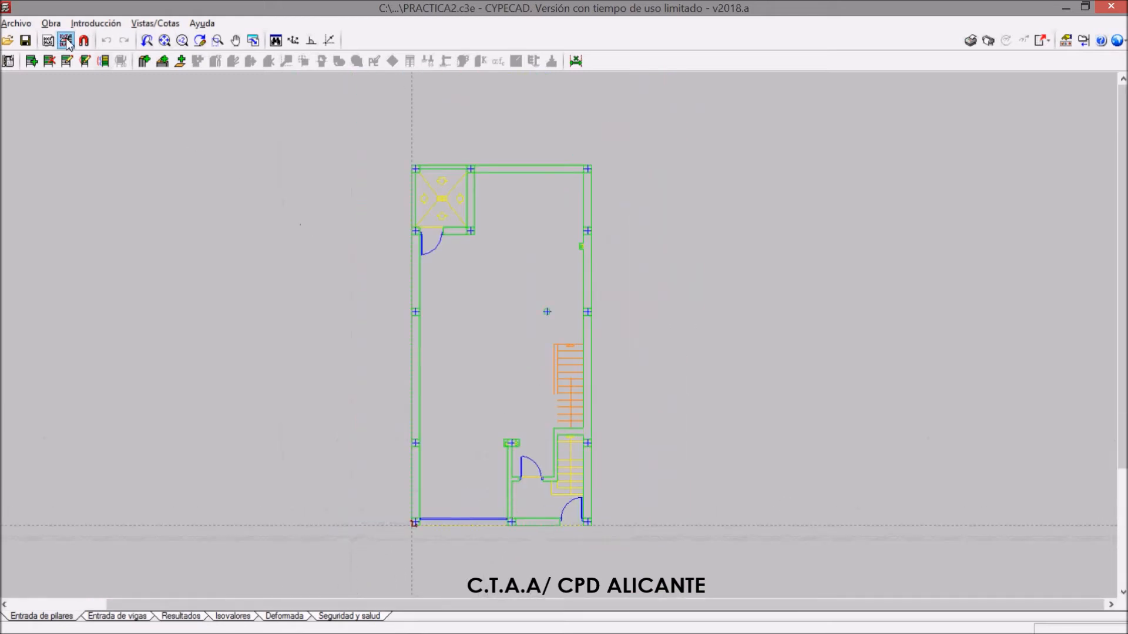
left_click(497, 291)
left_click(498, 305)
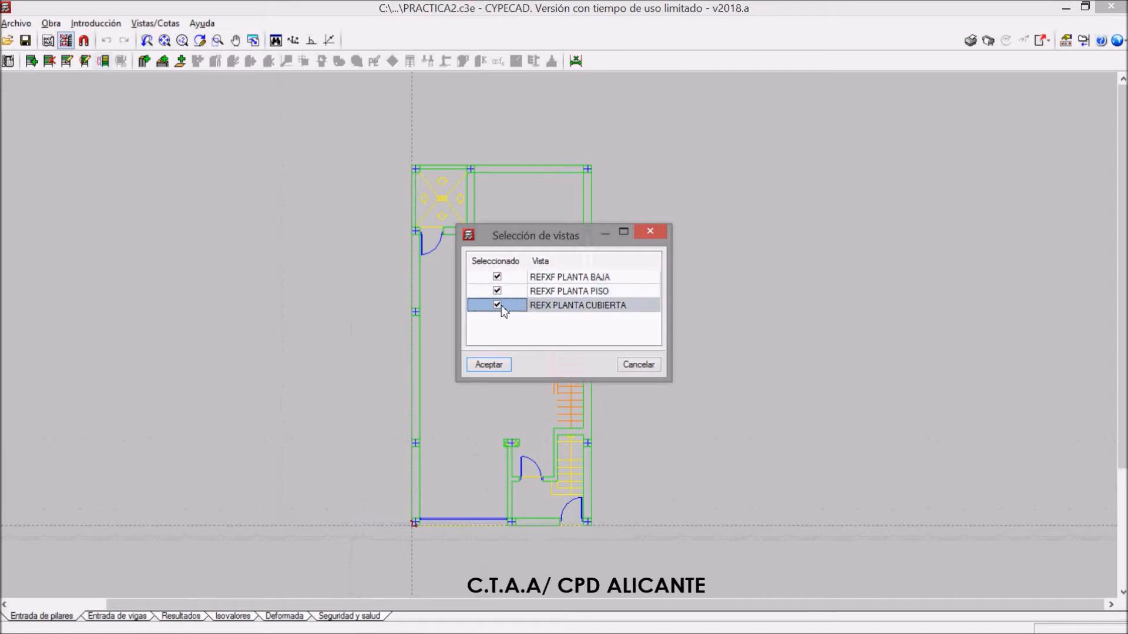
left_click(488, 365)
scroll(405, 156, "up", 4)
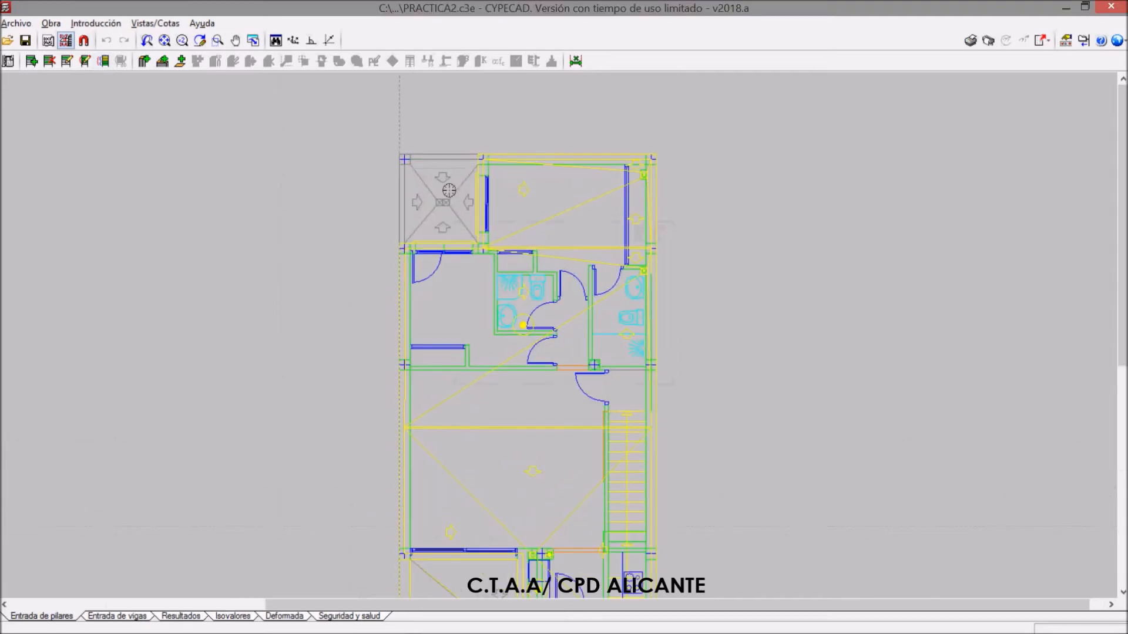
scroll(440, 224, "down", 3)
scroll(434, 476, "up", 5)
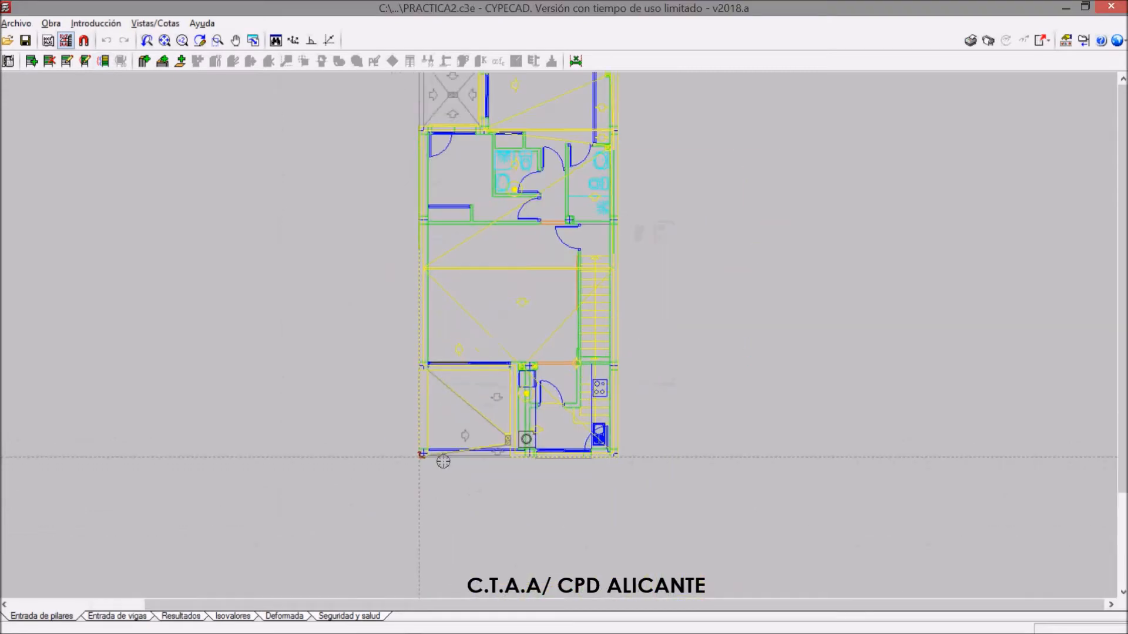
Hide the ground-floor and upper-floor templates so only REFX PLANTA CUBIERTA is displayed
left_click(65, 40)
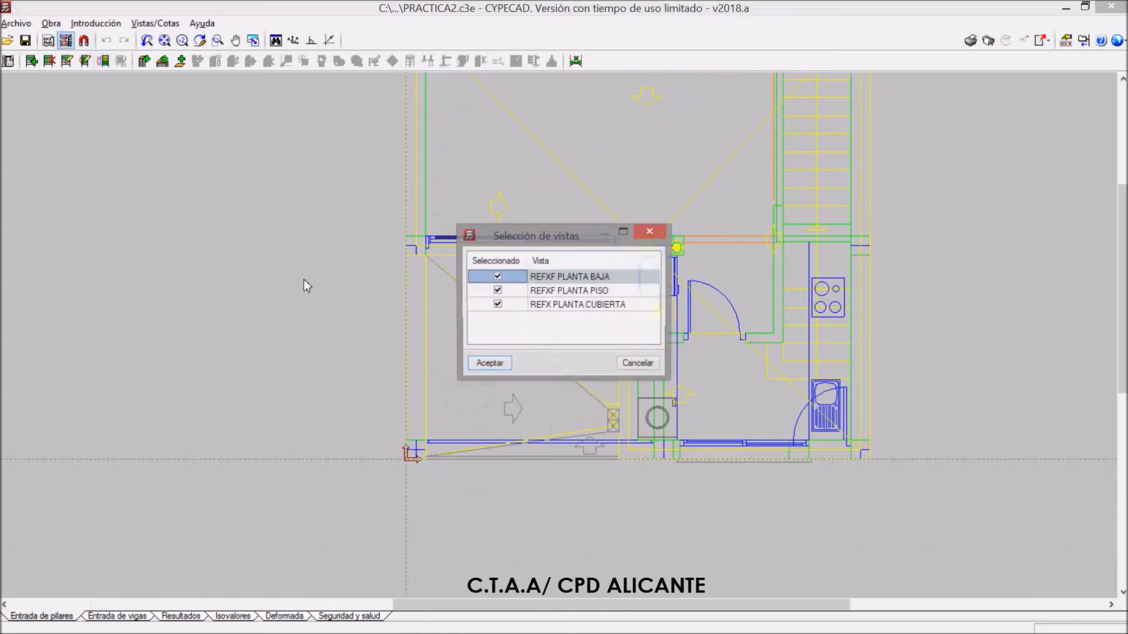
left_click(498, 291)
left_click(507, 368)
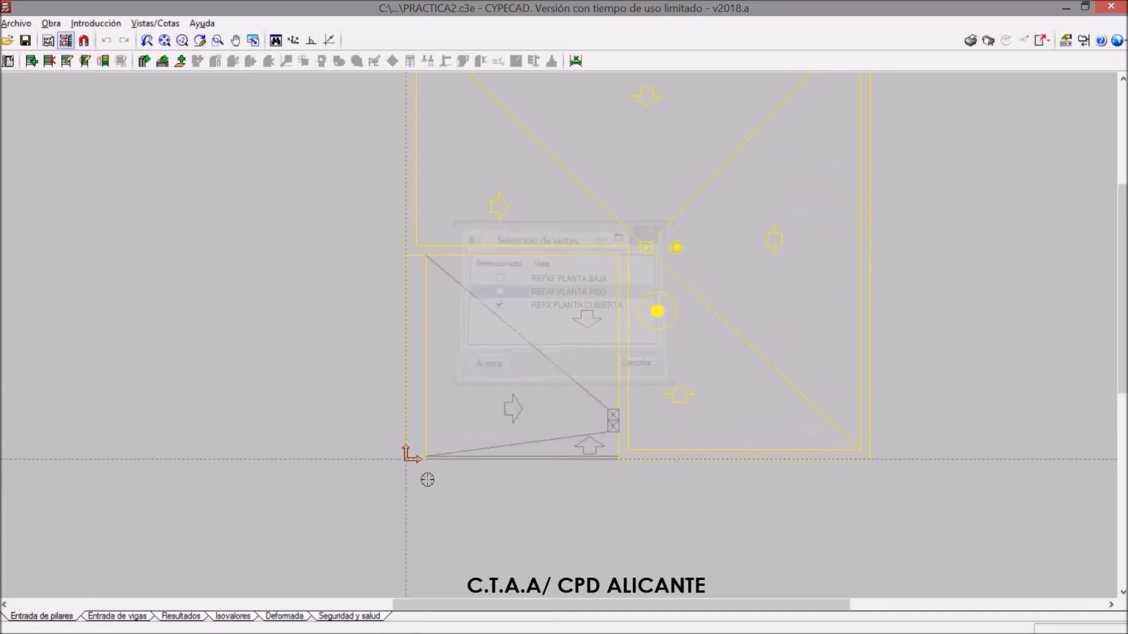
Display only the REFXF PLANTA PISO template and check its position relative to the origin
left_click(66, 40)
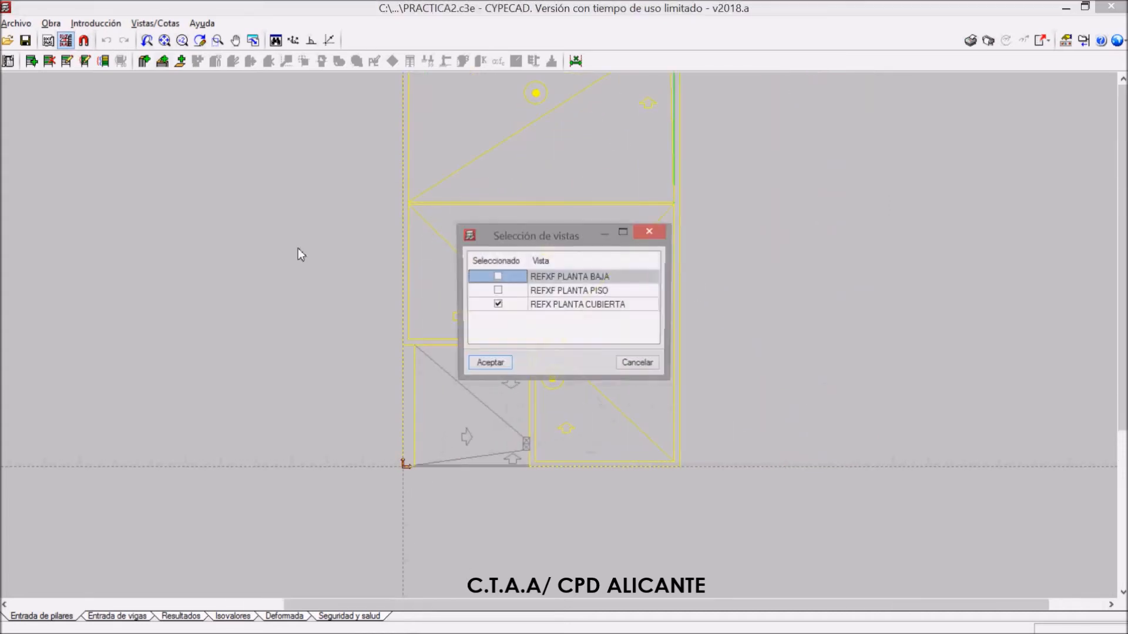
left_click(498, 305)
left_click(498, 292)
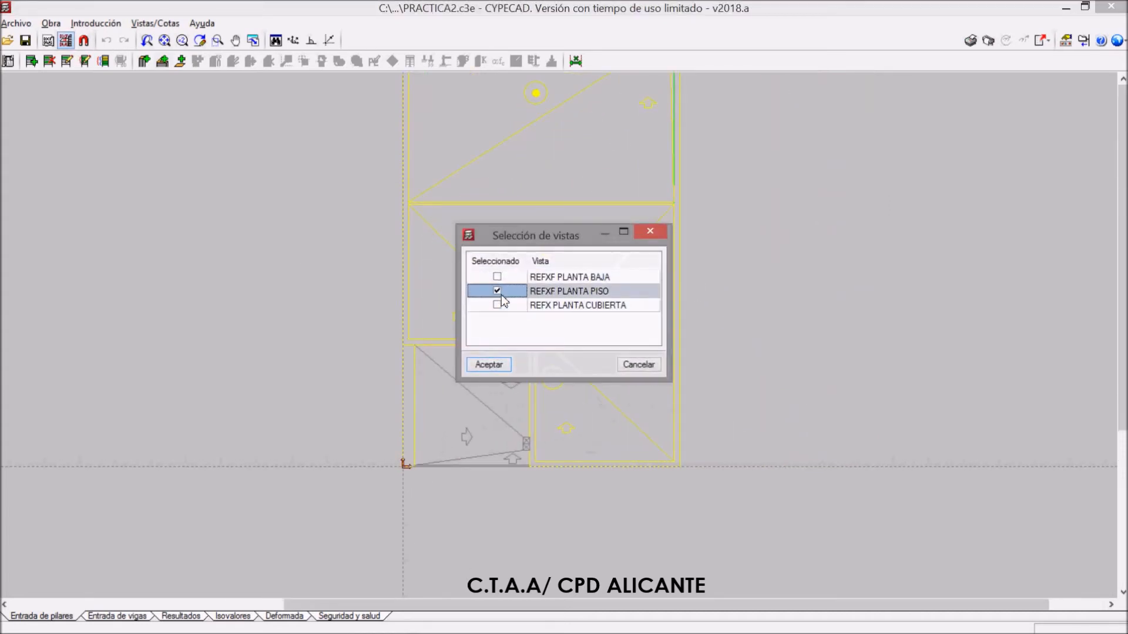
left_click(497, 366)
scroll(436, 430, "up", 2)
scroll(436, 431, "up", 1)
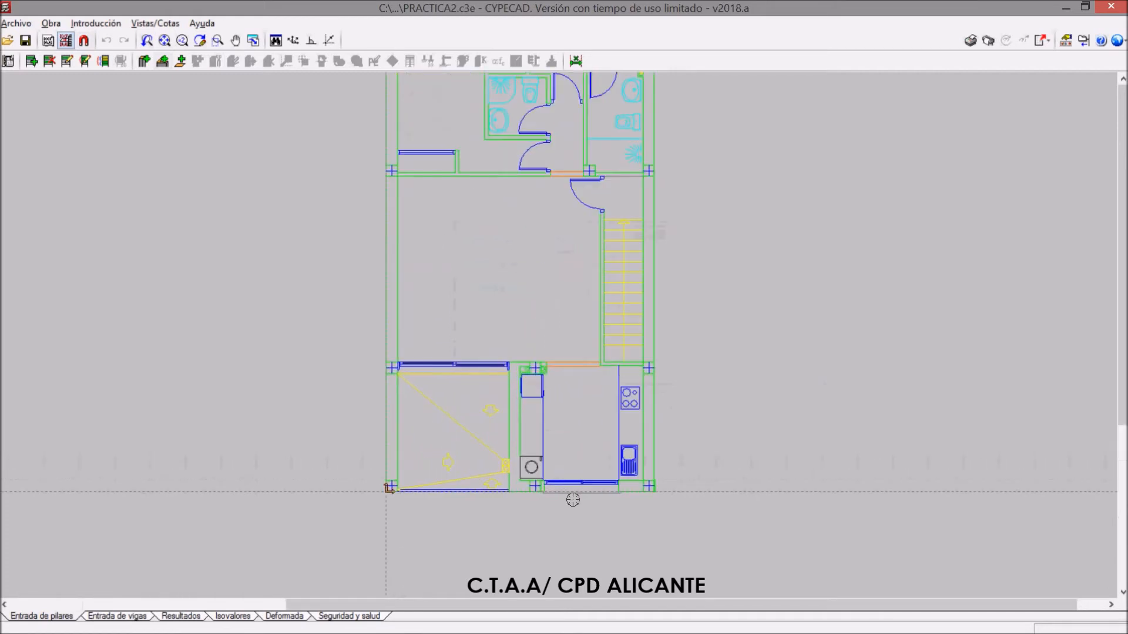
scroll(367, 493, "down", 3)
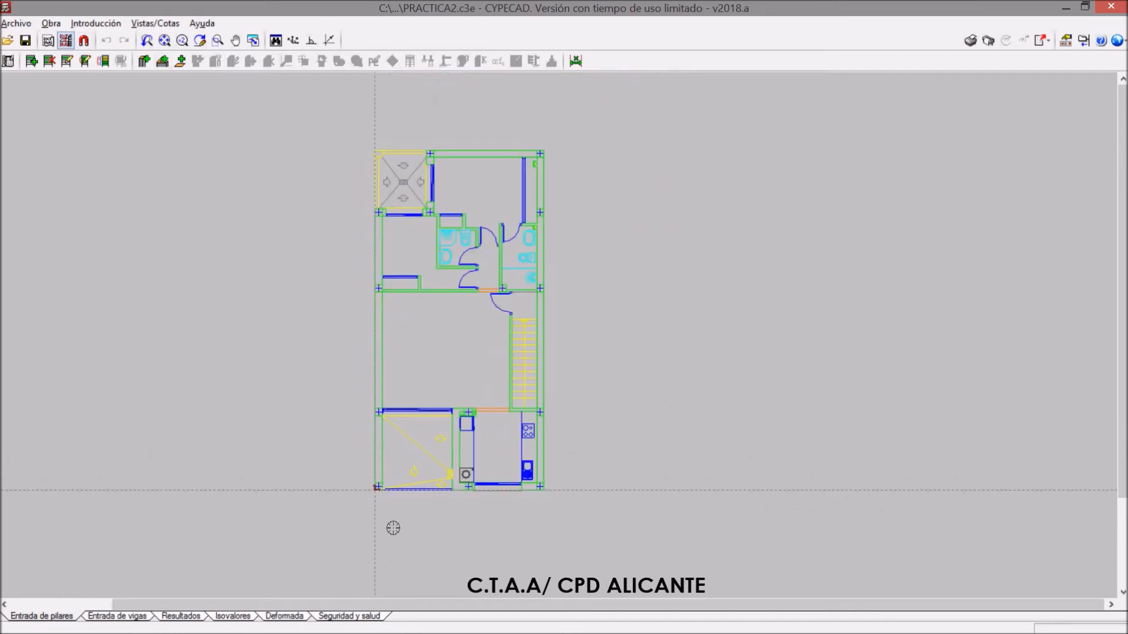
scroll(398, 505, "up", 2)
scroll(400, 508, "down", 1)
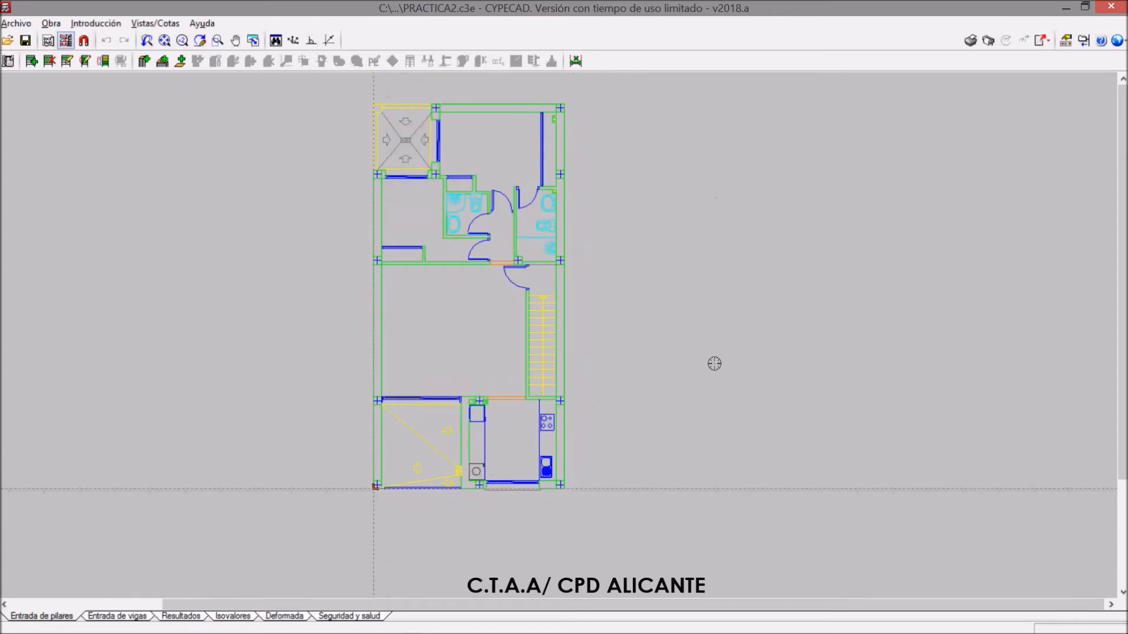
Replace the displayed upper-floor template with the REFXF PLANTA BAJA view
left_click(66, 40)
left_click(498, 276)
left_click(489, 365)
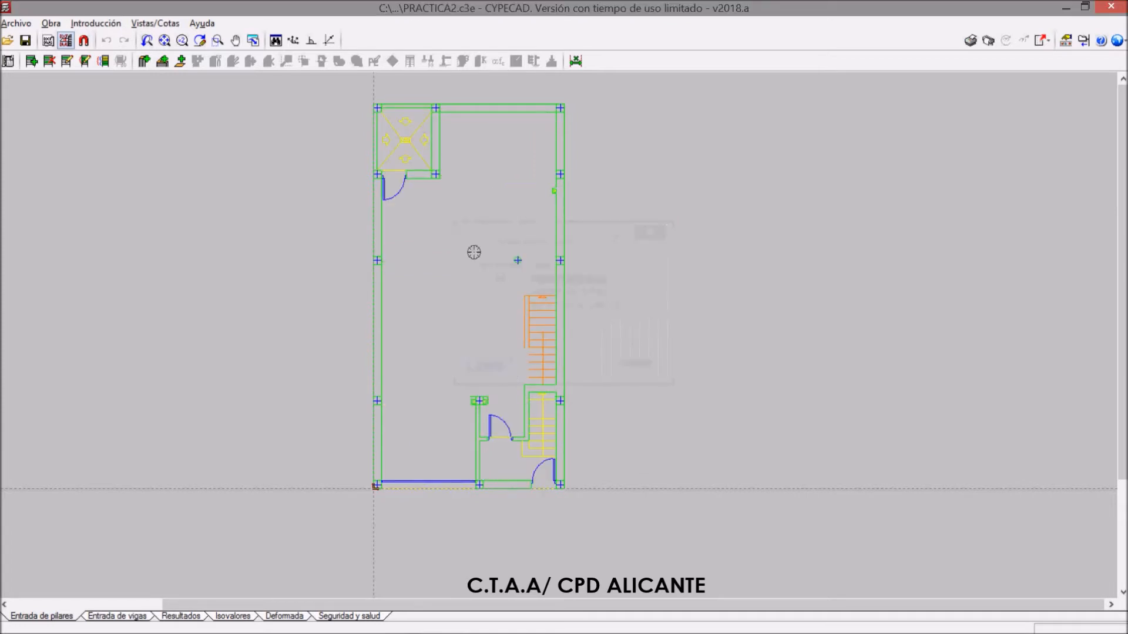
Examine the ground-floor template's column positions from the patio corner down to the drawing origin and entrance
scroll(449, 104, "up", 1)
scroll(408, 129, "up", 1)
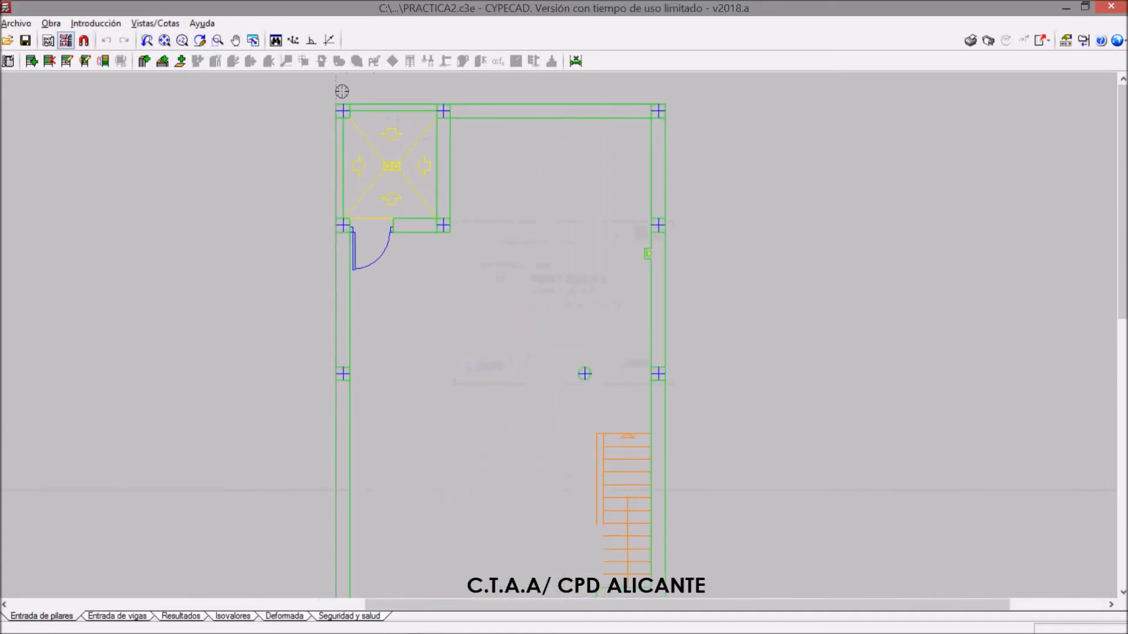
scroll(360, 111, "up", 2)
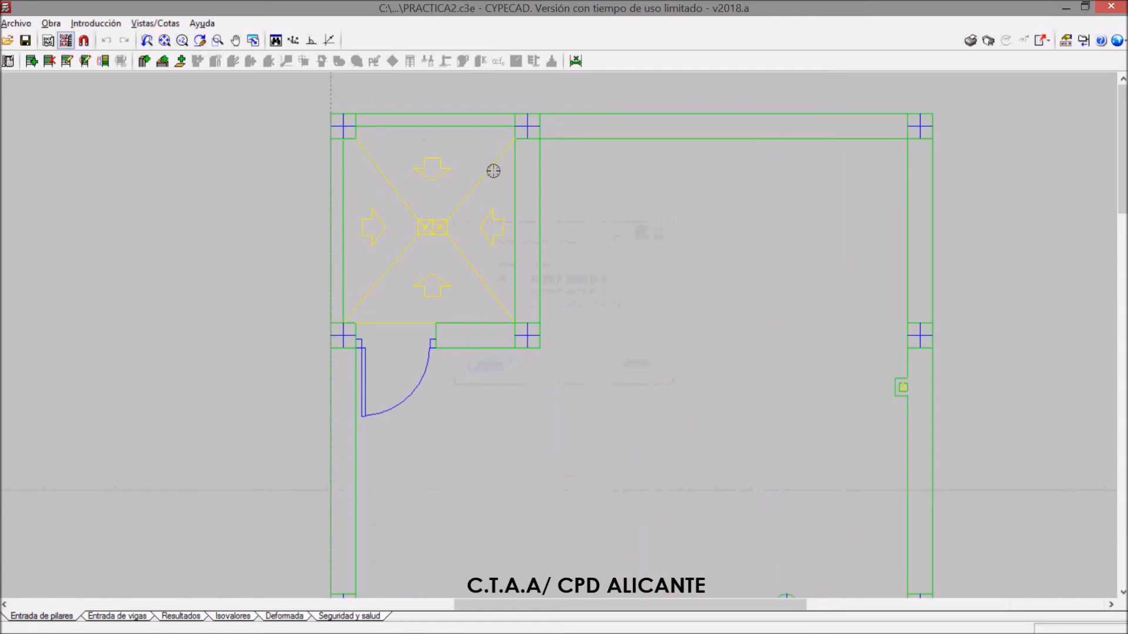
scroll(506, 206, "down", 2)
scroll(501, 270, "down", 1)
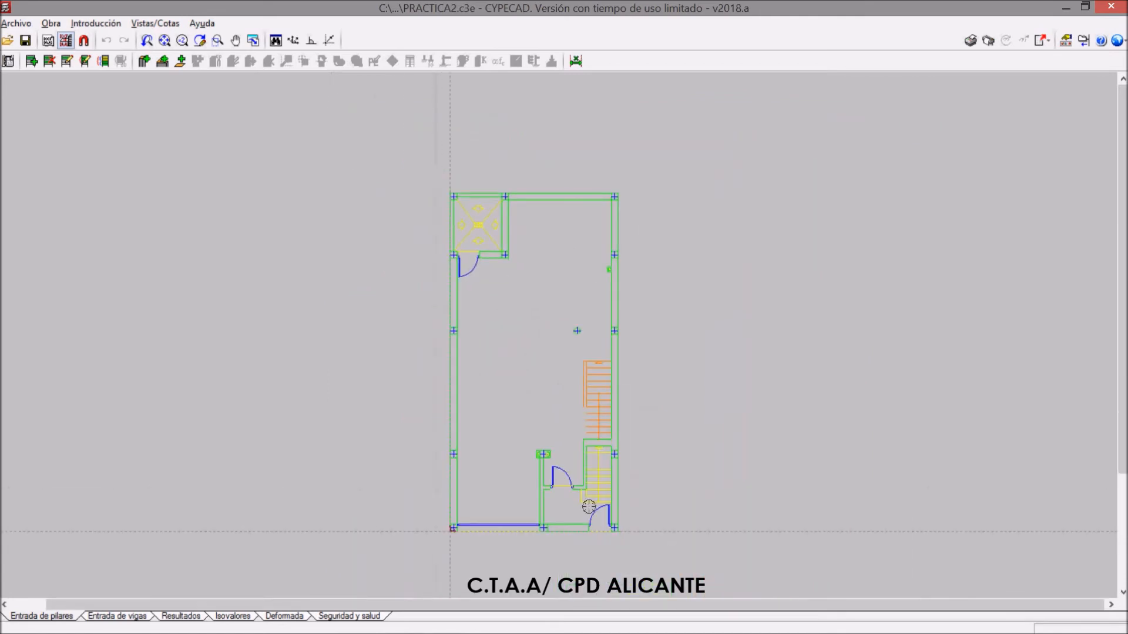
scroll(498, 549, "up", 2)
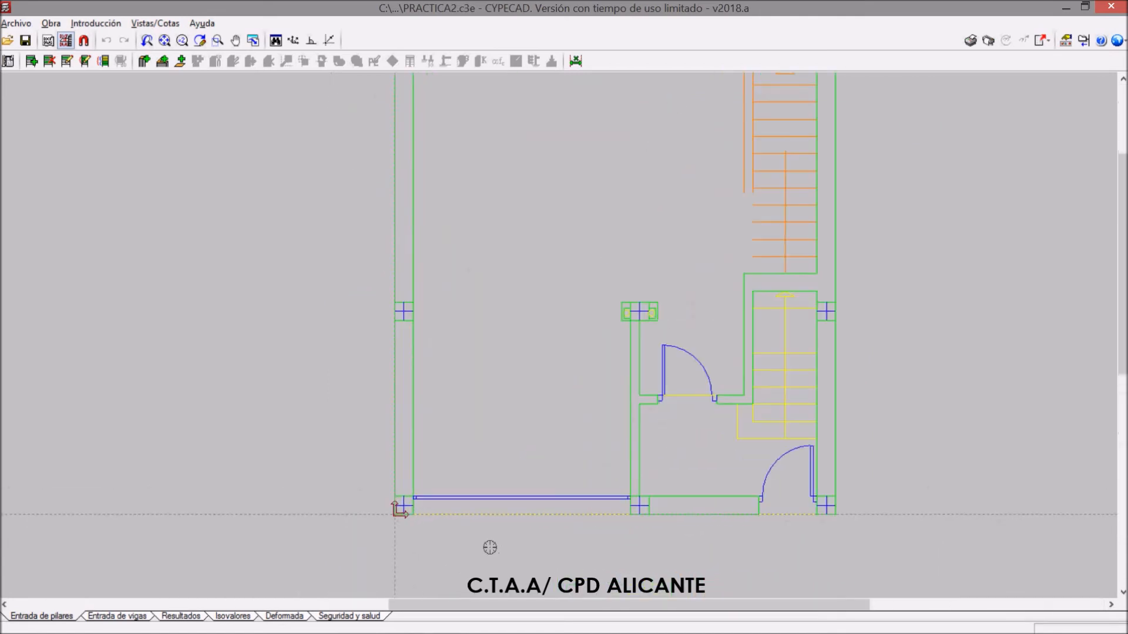
scroll(423, 537, "up", 2)
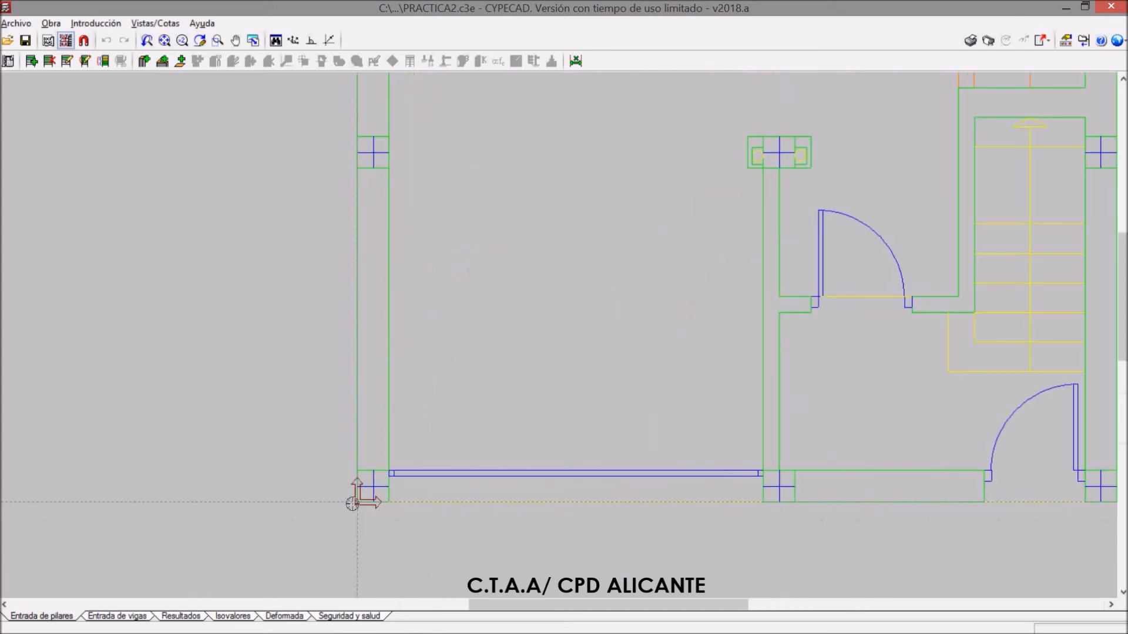
scroll(377, 532, "down", 2)
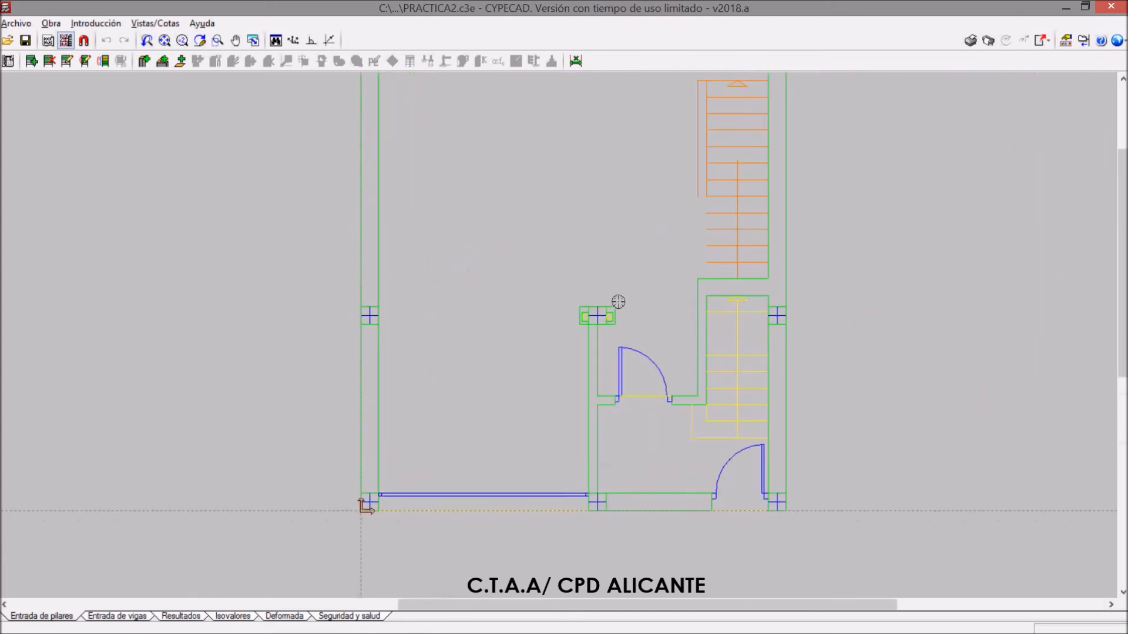
scroll(536, 410, "down", 2)
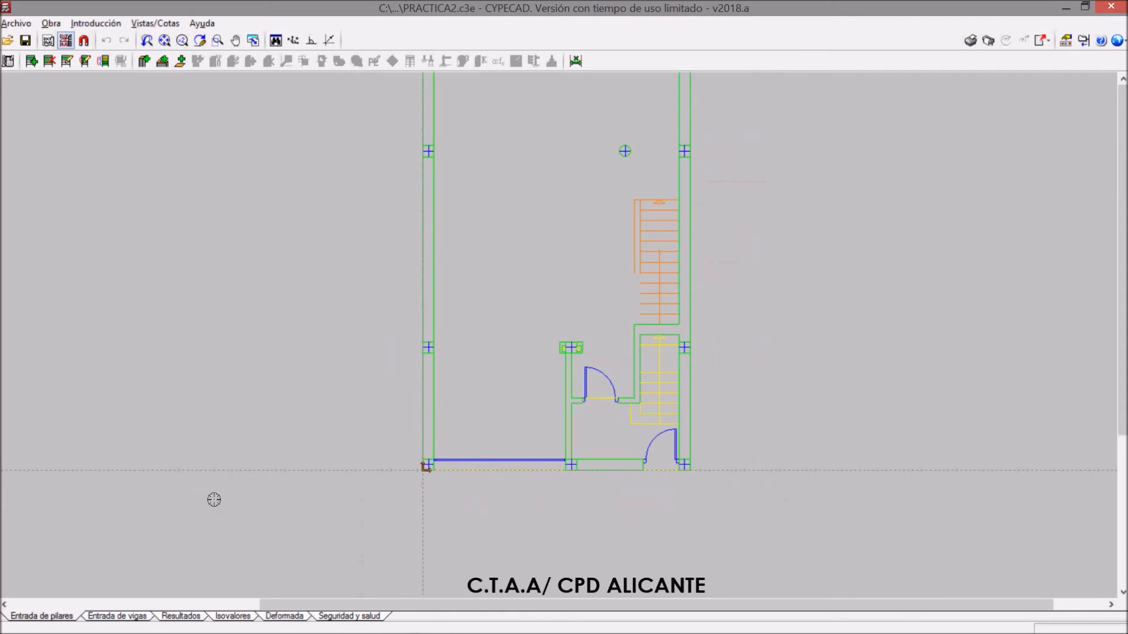
scroll(214, 499, "down", 1)
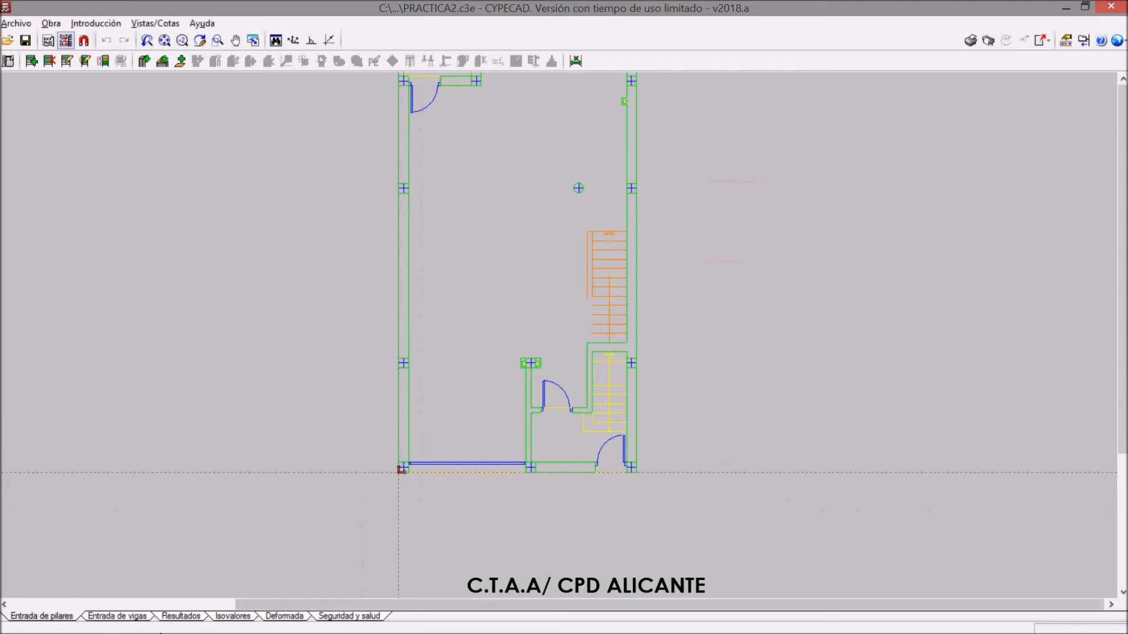
Switch to beam entry and go up from the foundation to the Forjado 1 group
left_click(122, 621)
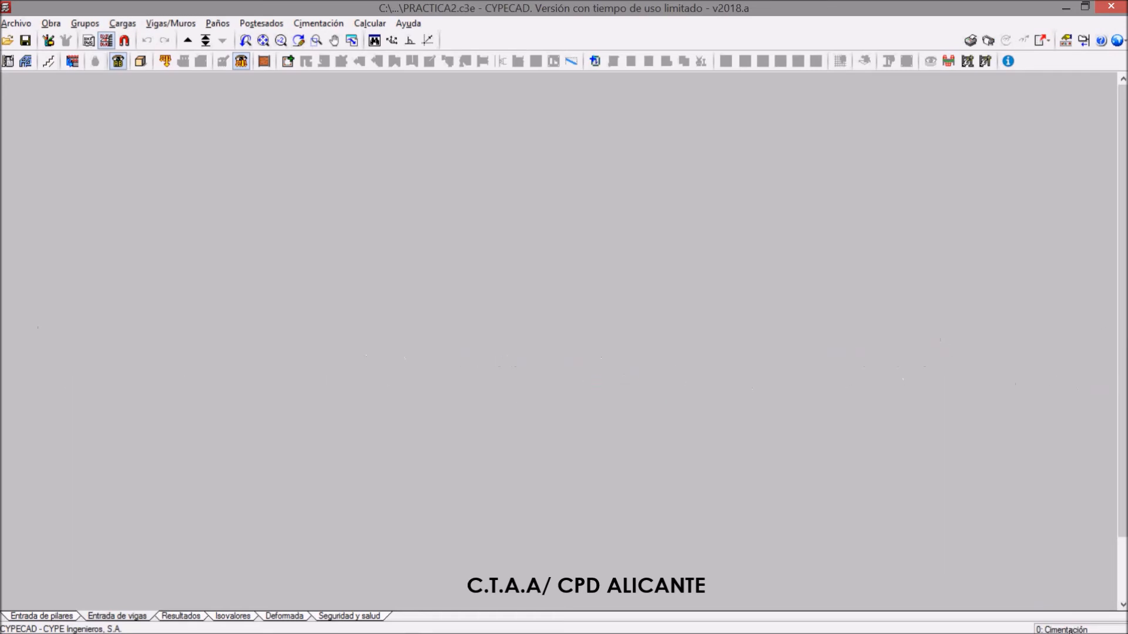
left_click(188, 42)
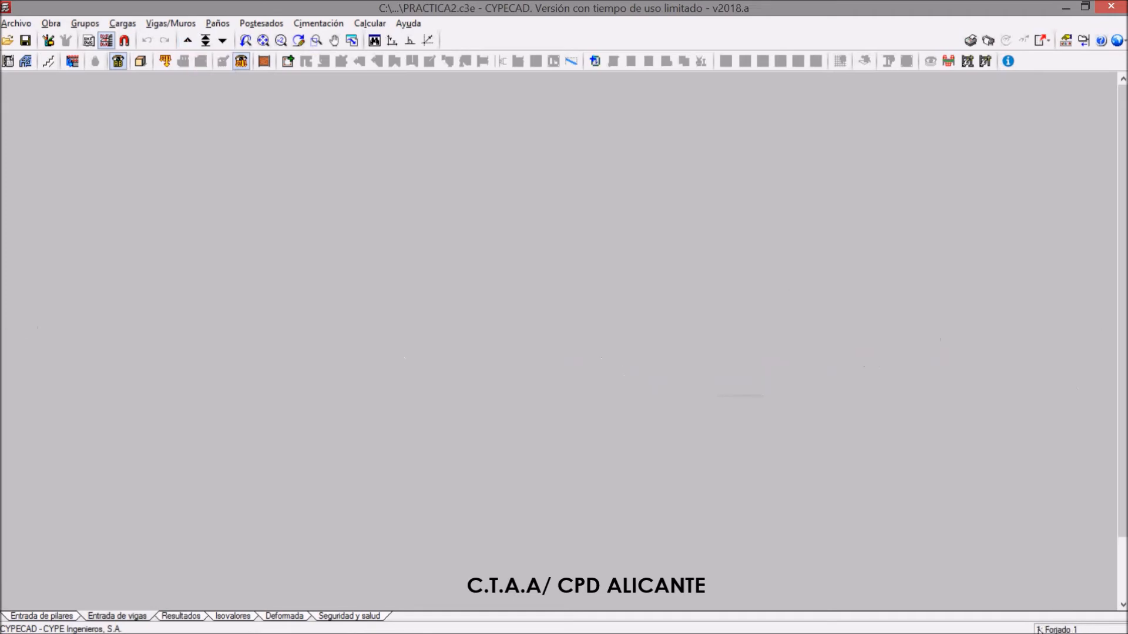
Go to the Cimentación group and display the REFXF PLANTA BAJA template in it
left_click(188, 40)
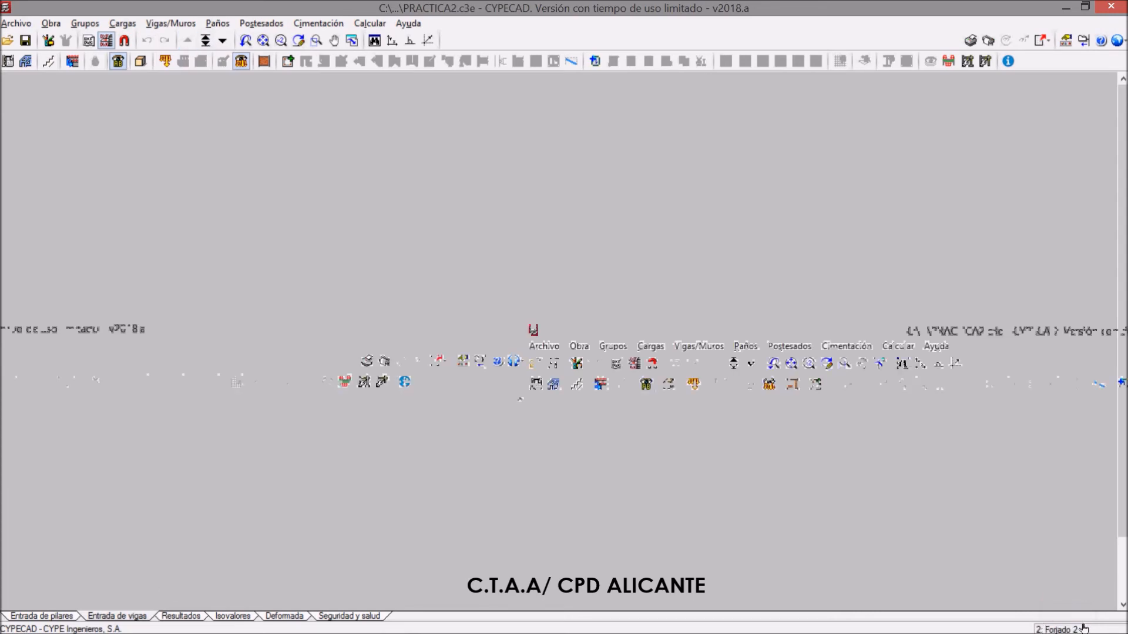
left_click(206, 41)
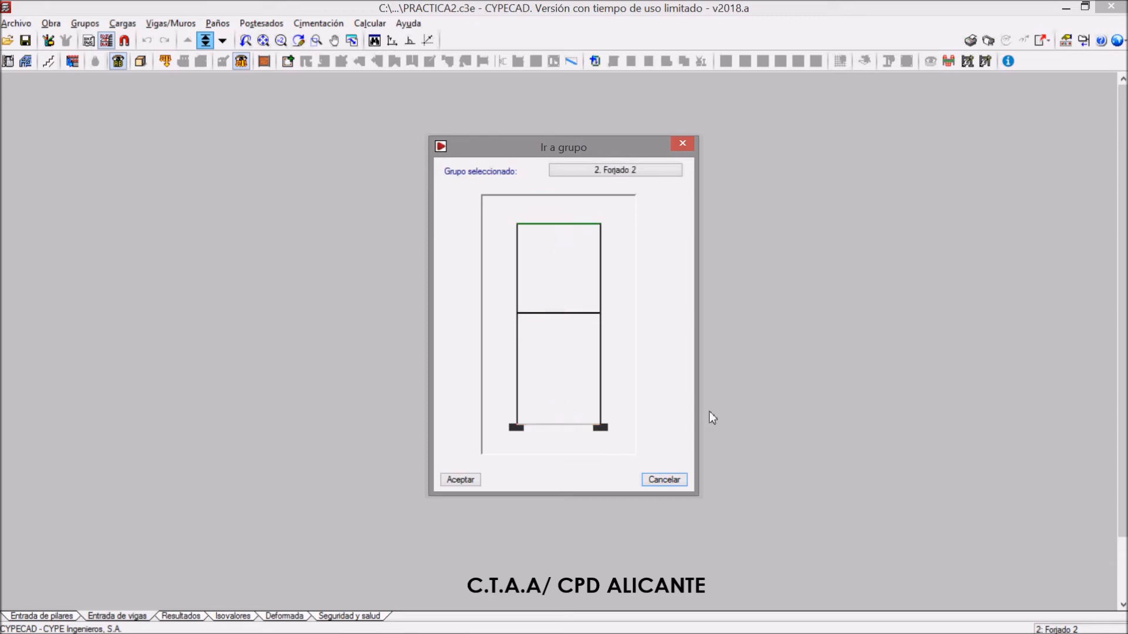
left_click(573, 426)
left_click(464, 480)
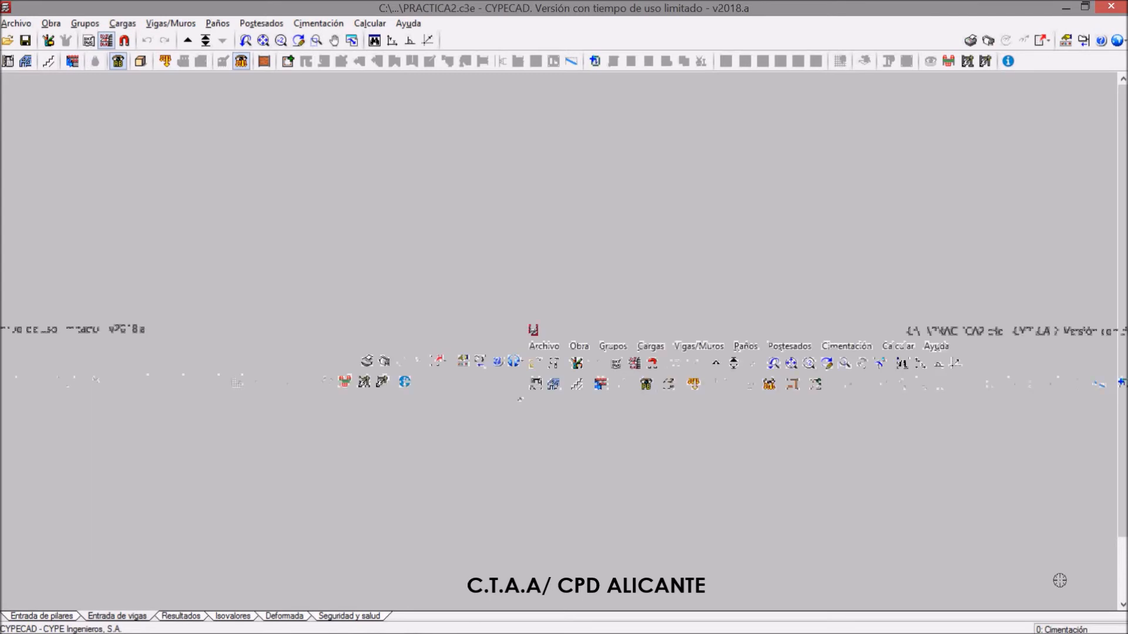
left_click(118, 61)
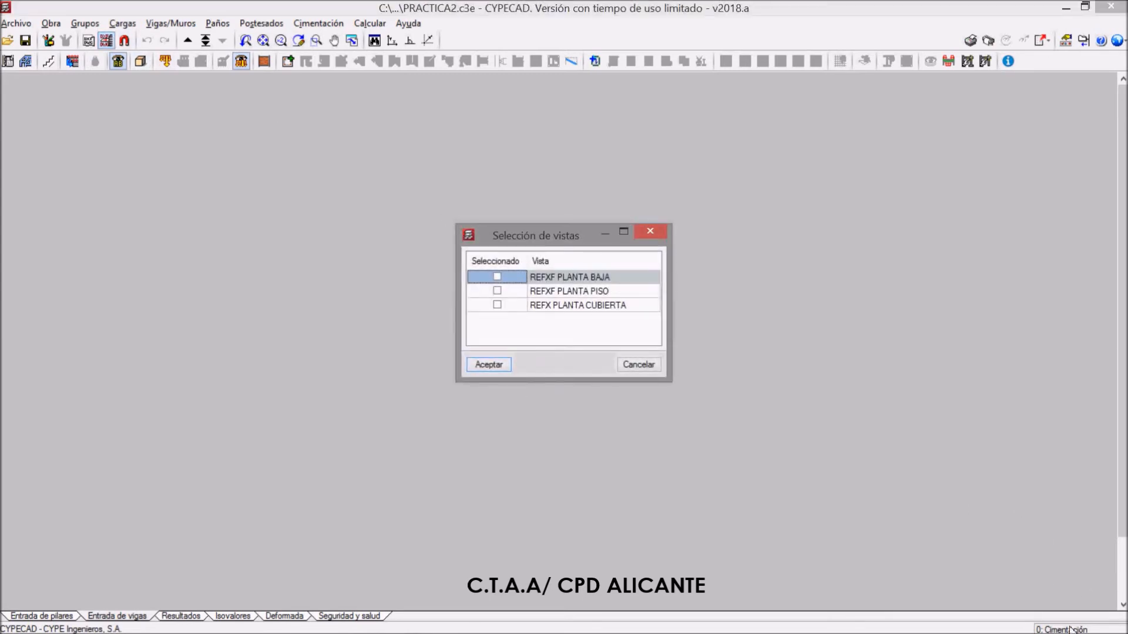
left_click(489, 364)
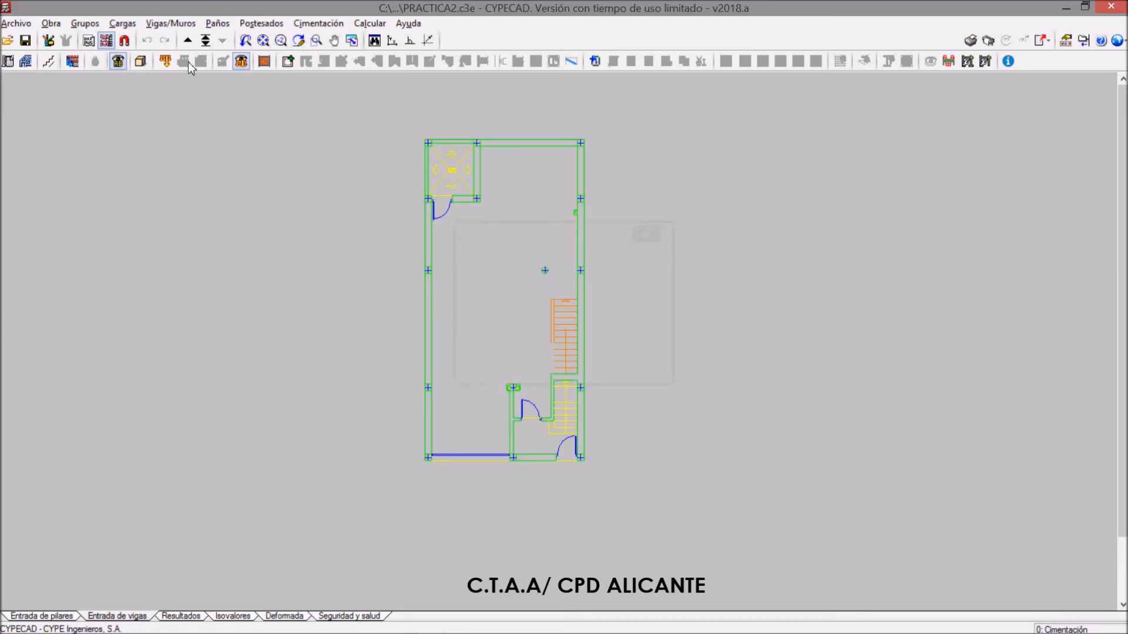
Move to the Forjado 1 group and display the REFXF PLANTA PISO template in it
left_click(188, 41)
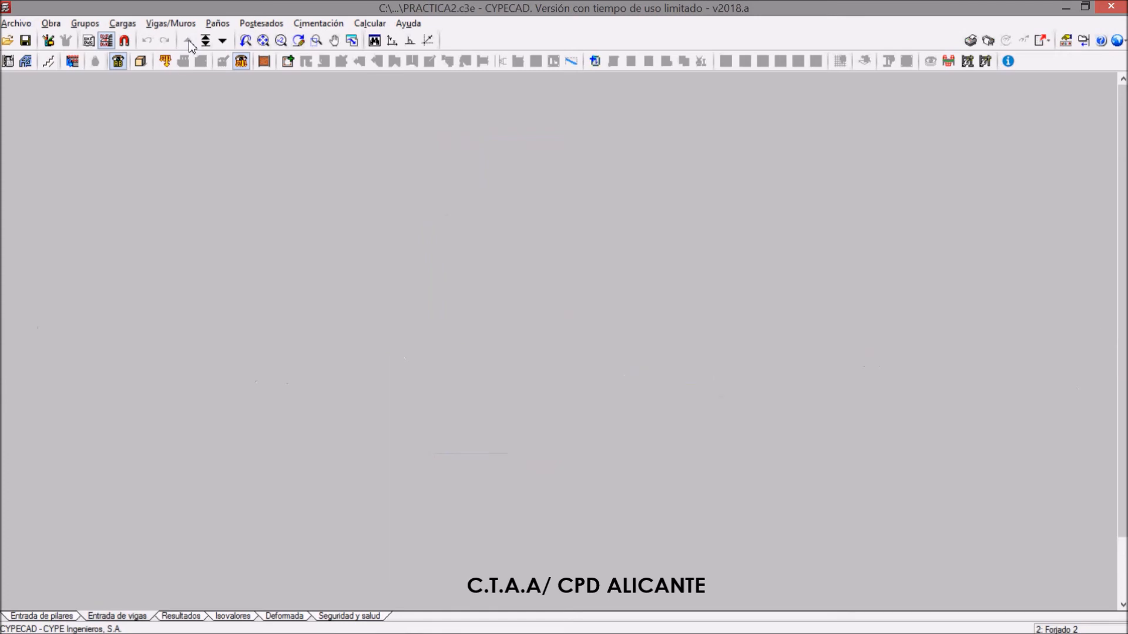
left_click(222, 41)
left_click(106, 41)
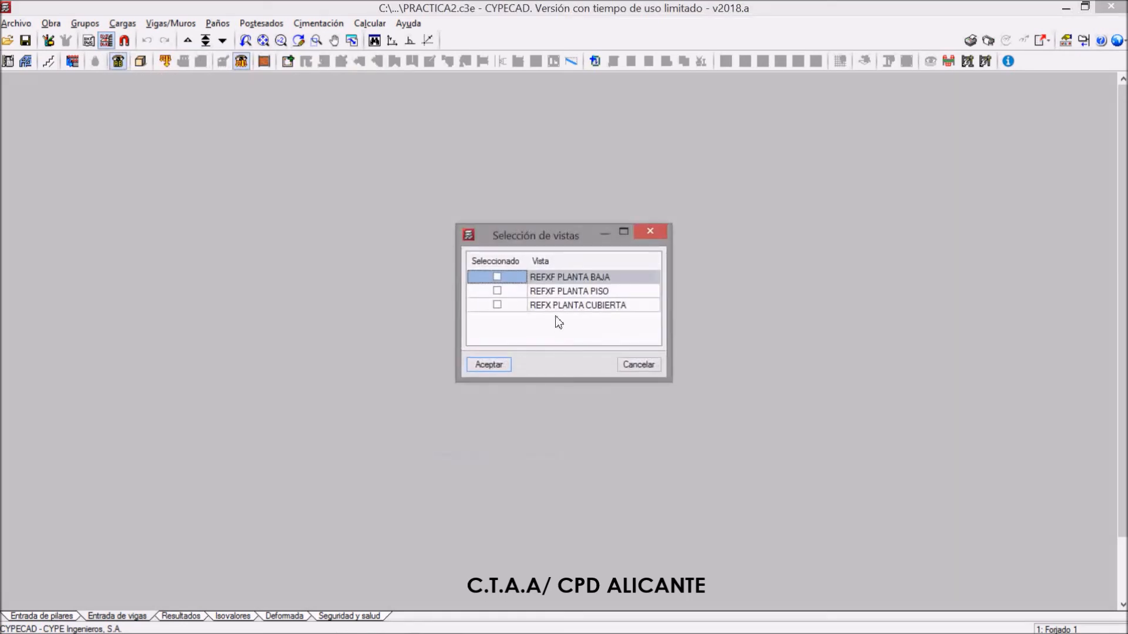
left_click(497, 291)
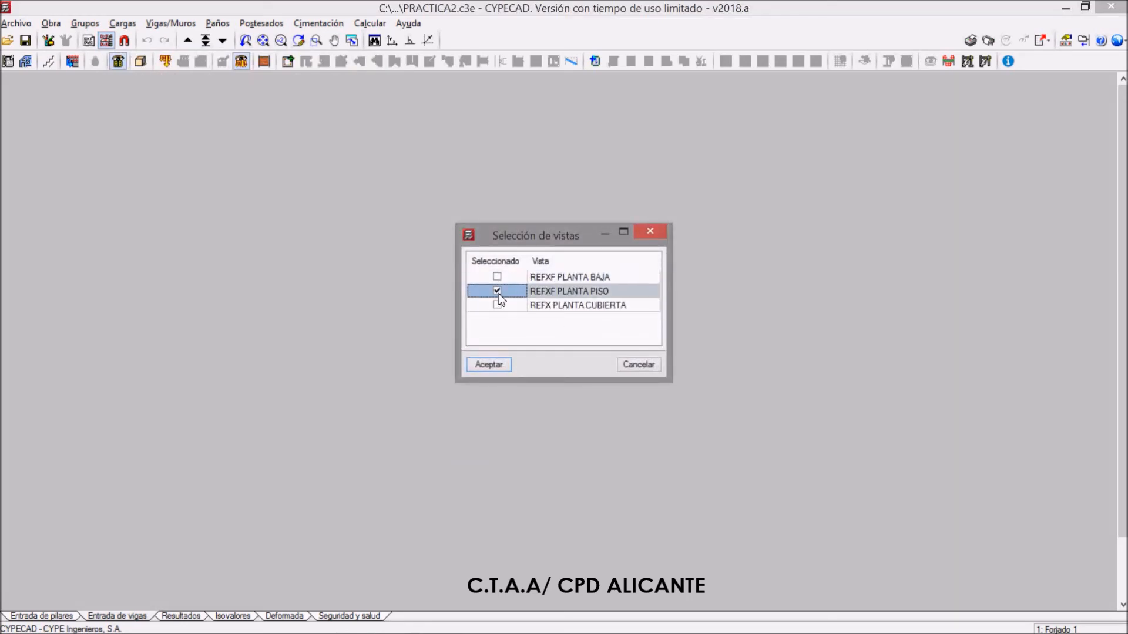
left_click(489, 364)
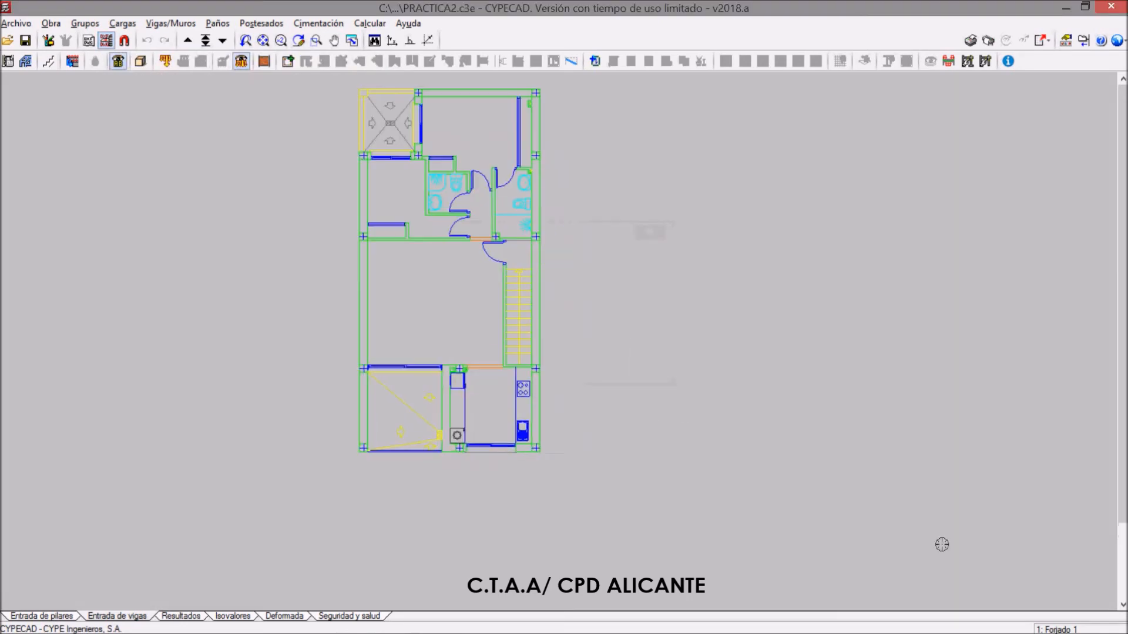
Go up to the Forjado 2 group and display the REFX PLANTA CUBIERTA template in it
left_click(190, 42)
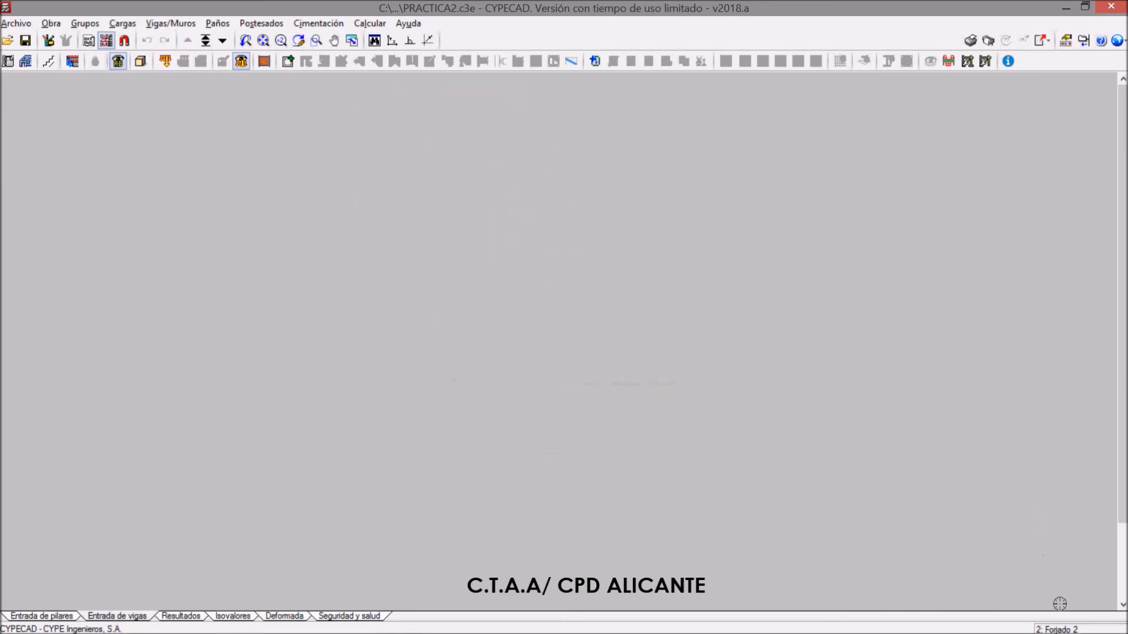
left_click(107, 40)
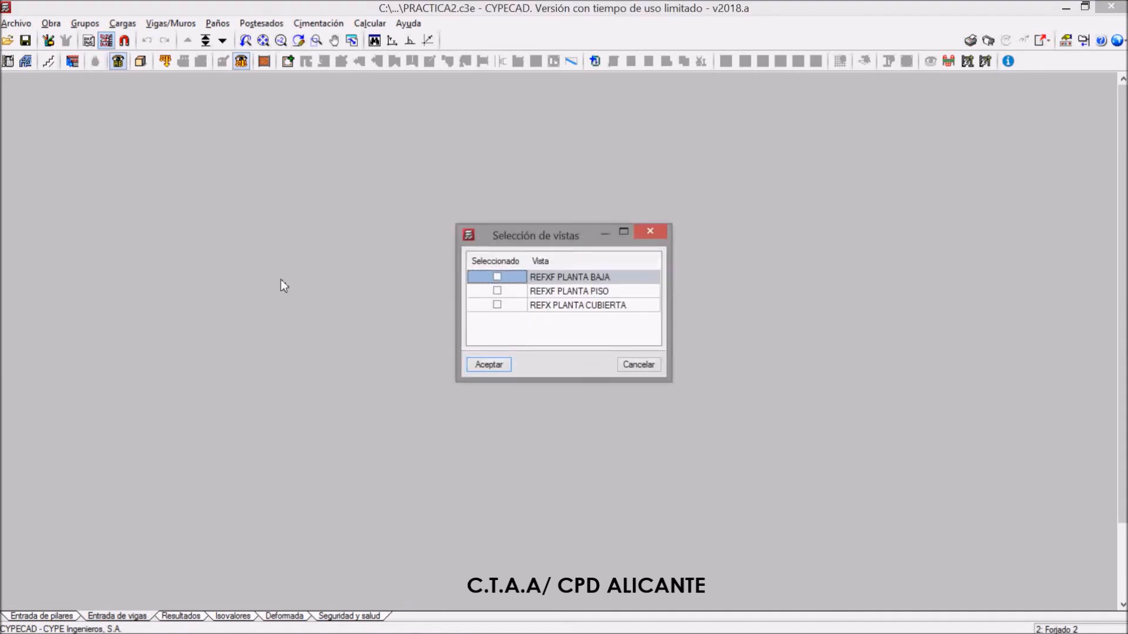
left_click(497, 305)
left_click(487, 365)
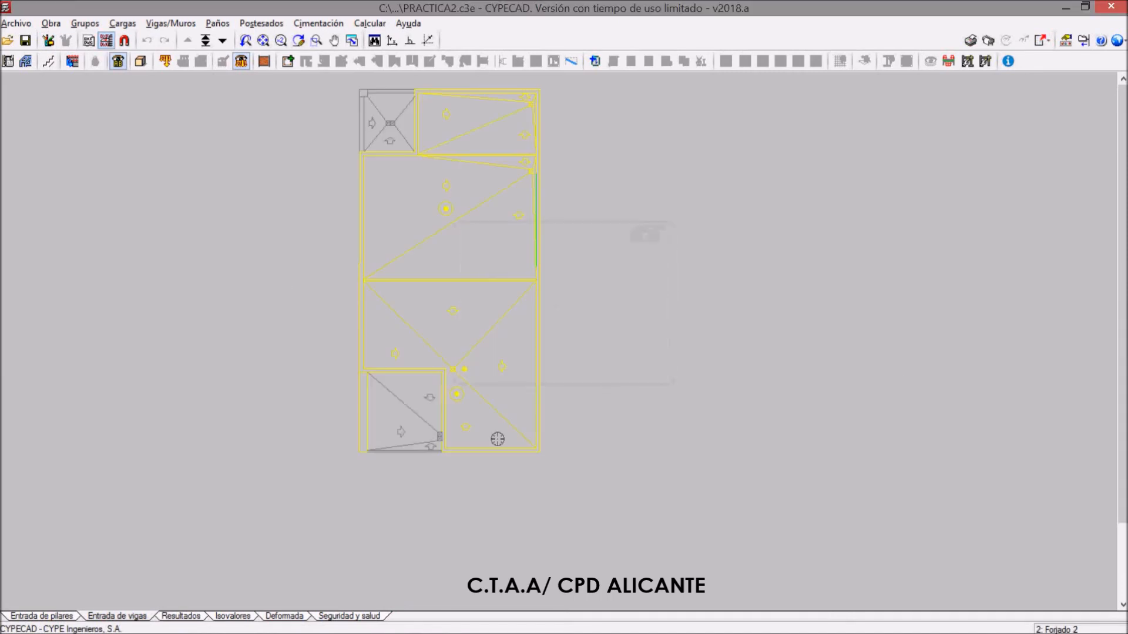
Return to the Cimentación group and examine the ground-floor template's column positions, walls and staircase
left_click(223, 40)
left_click(223, 40)
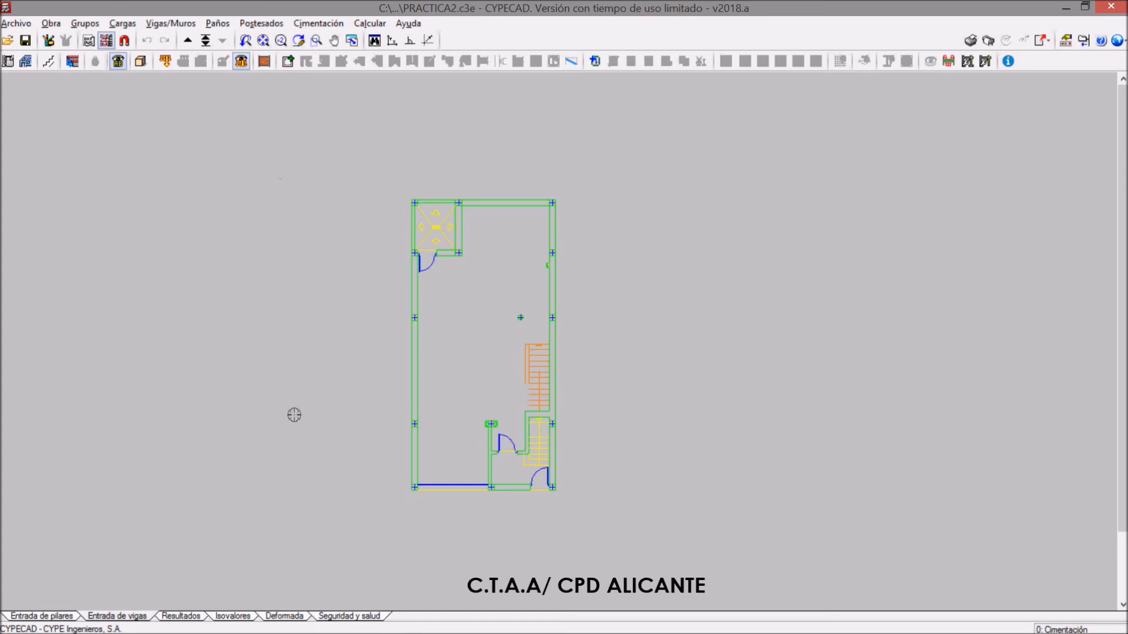
scroll(518, 378, "up", 1)
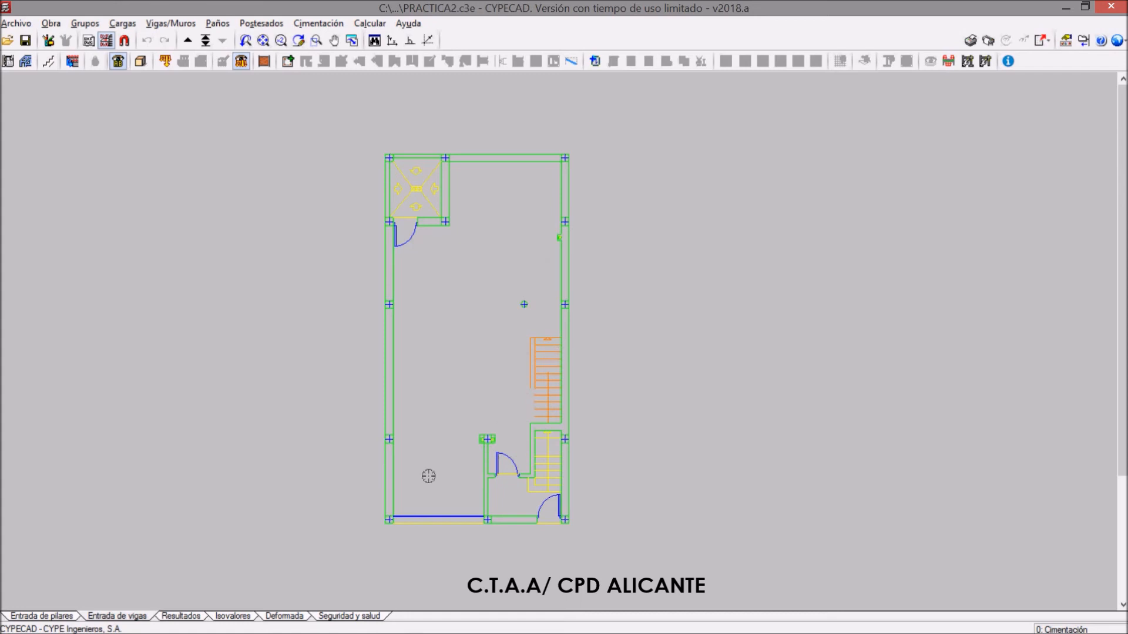
scroll(413, 528, "up", 1)
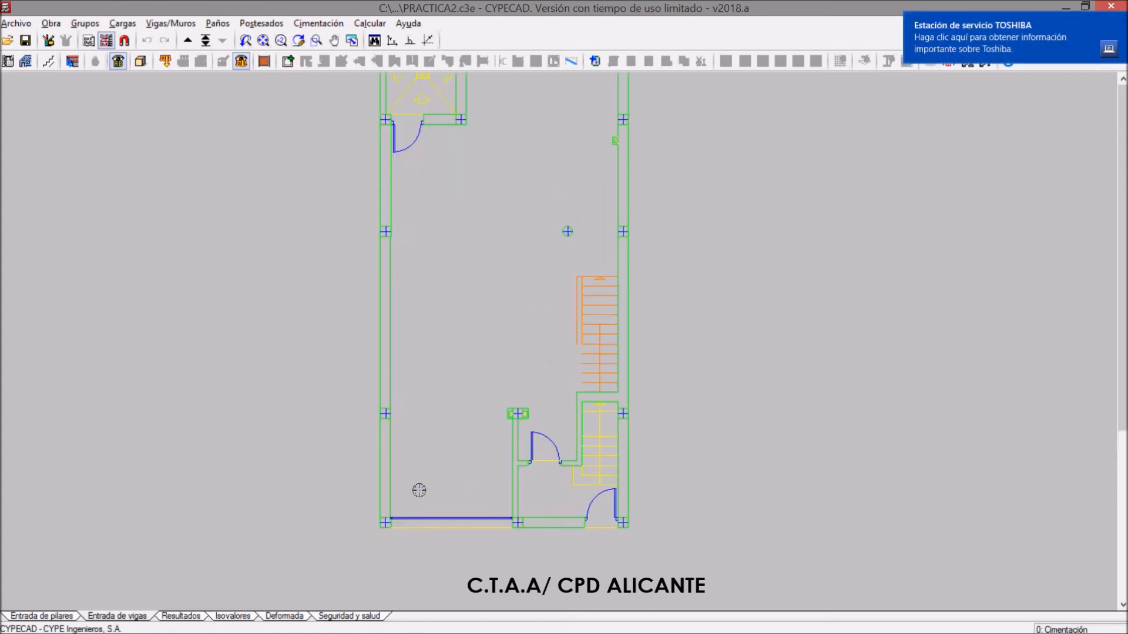
scroll(404, 418, "up", 1)
scroll(403, 423, "up", 1)
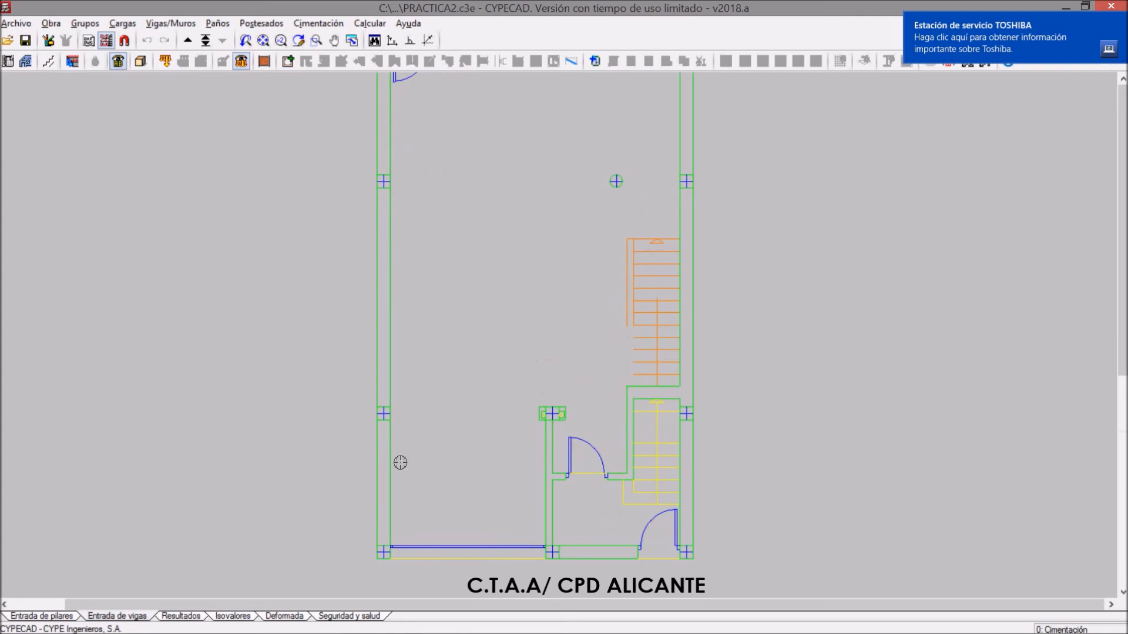
scroll(405, 452, "down", 1)
scroll(435, 364, "down", 1)
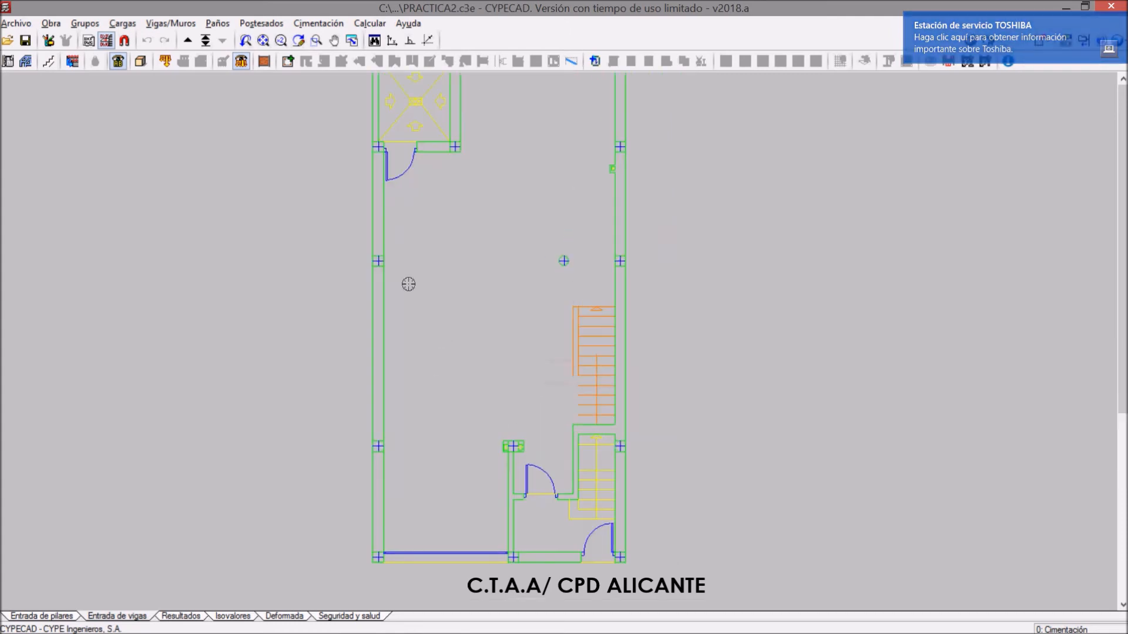
scroll(390, 270, "up", 1)
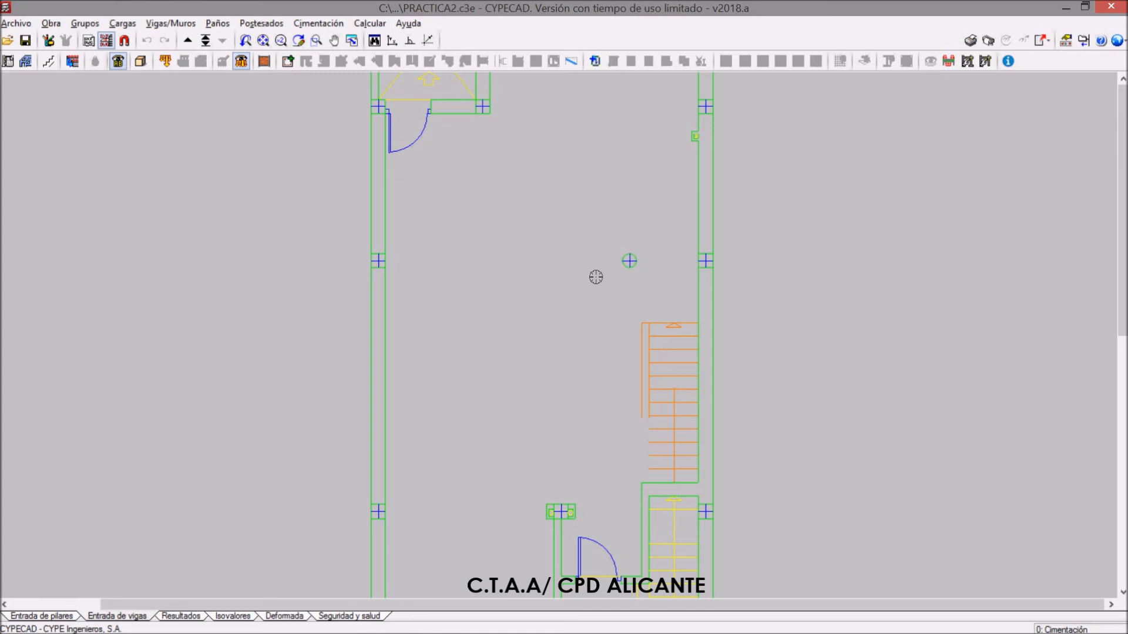
scroll(596, 277, "down", 3)
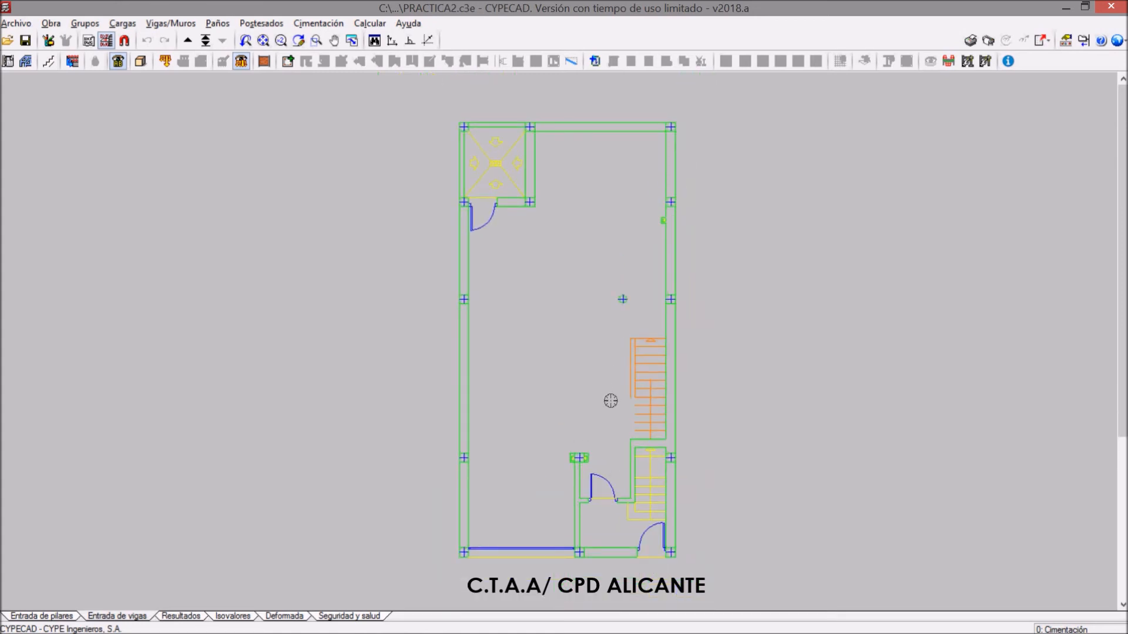
scroll(435, 394, "down", 2)
scroll(681, 438, "up", 3)
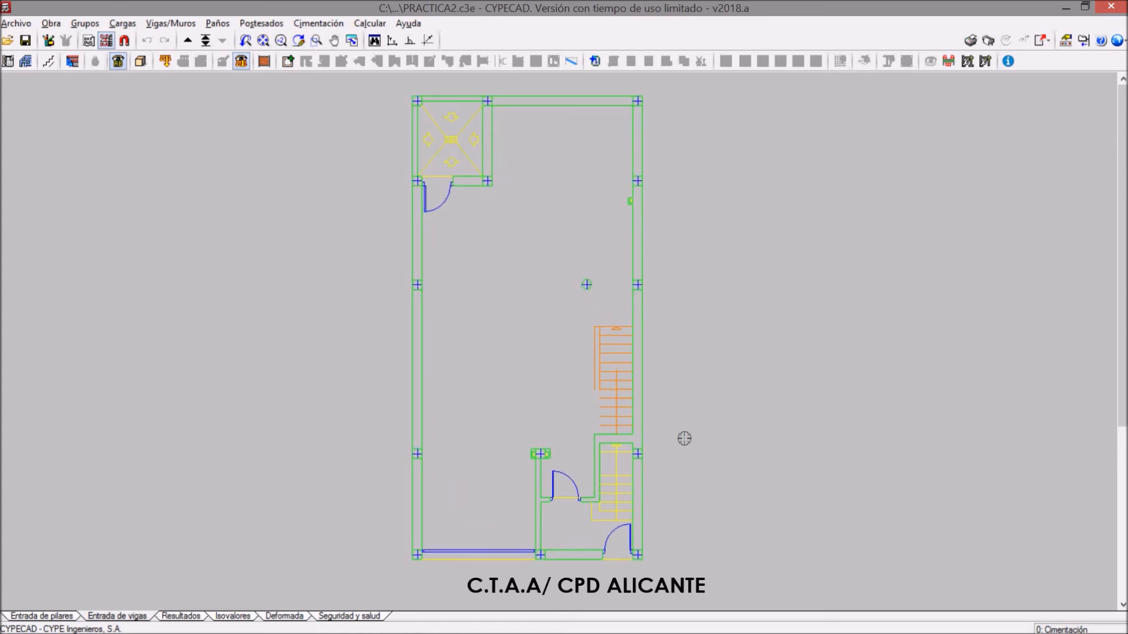
scroll(550, 448, "down", 1)
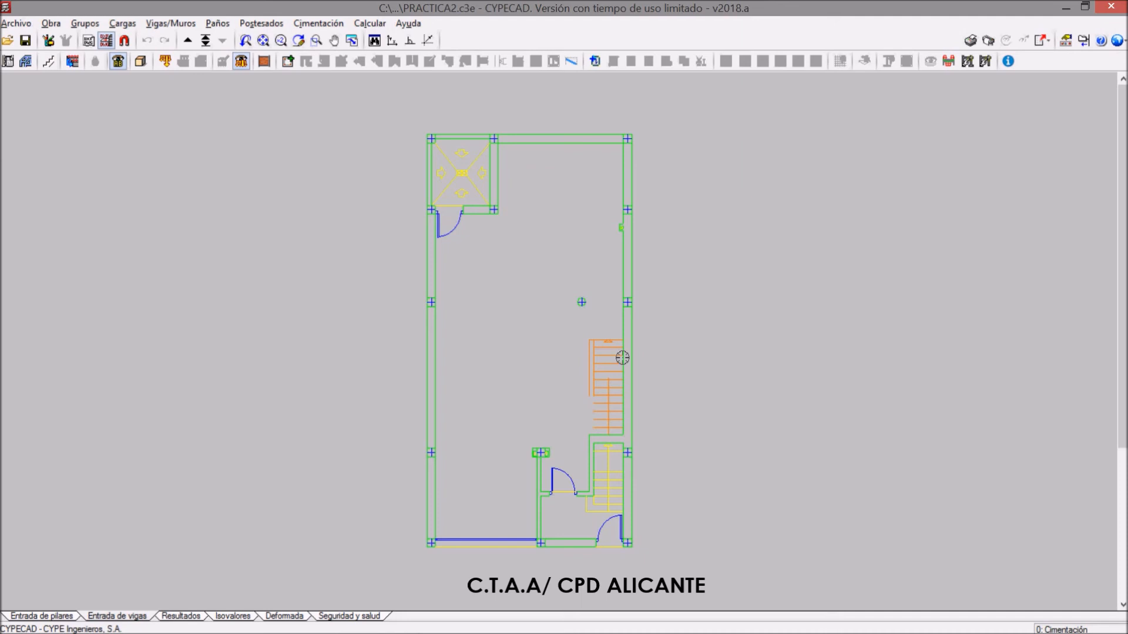
Switch to AutoCAD 2014, dismiss the hardware acceleration notice and open ESTRUCTURA.dwg from the PRACTICA 2 folder
left_click(1067, 7)
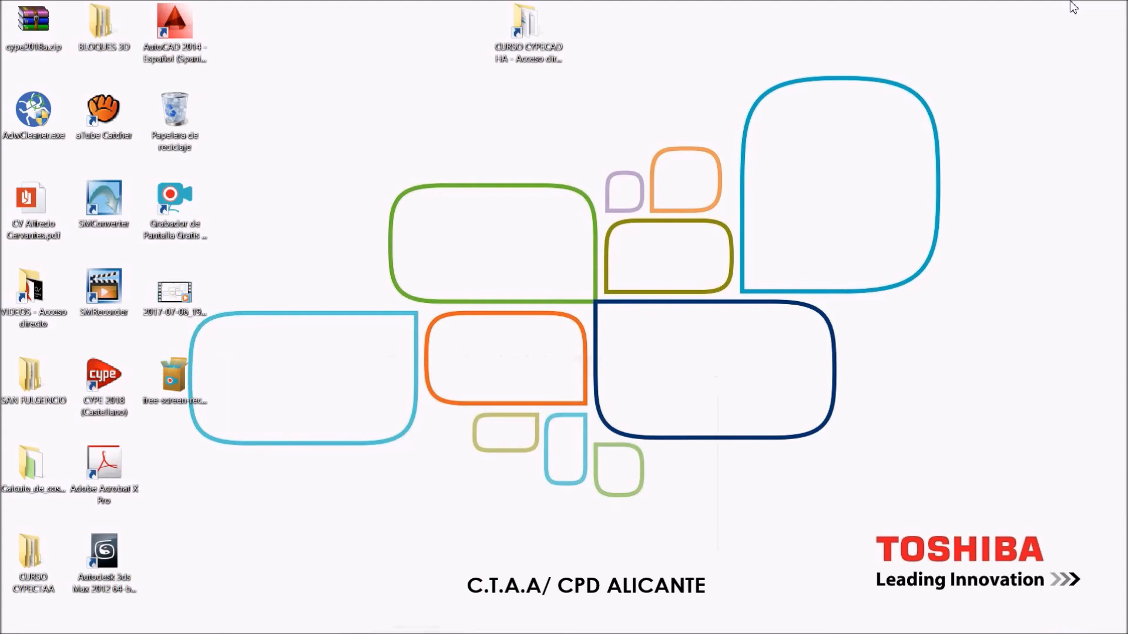
double_click(190, 41)
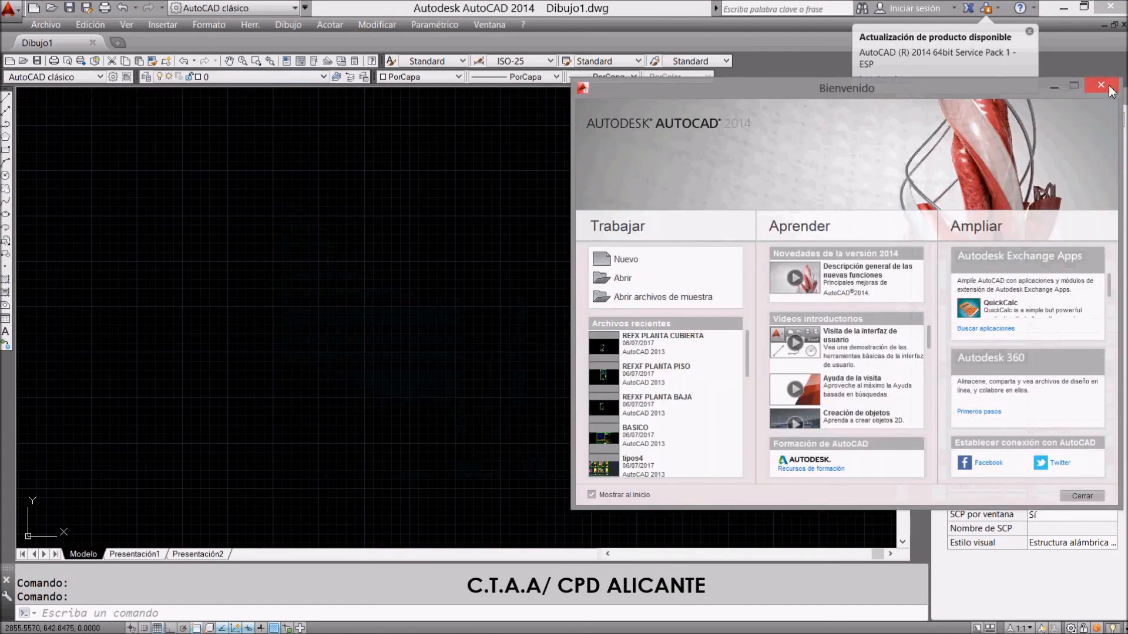
left_click(1100, 85)
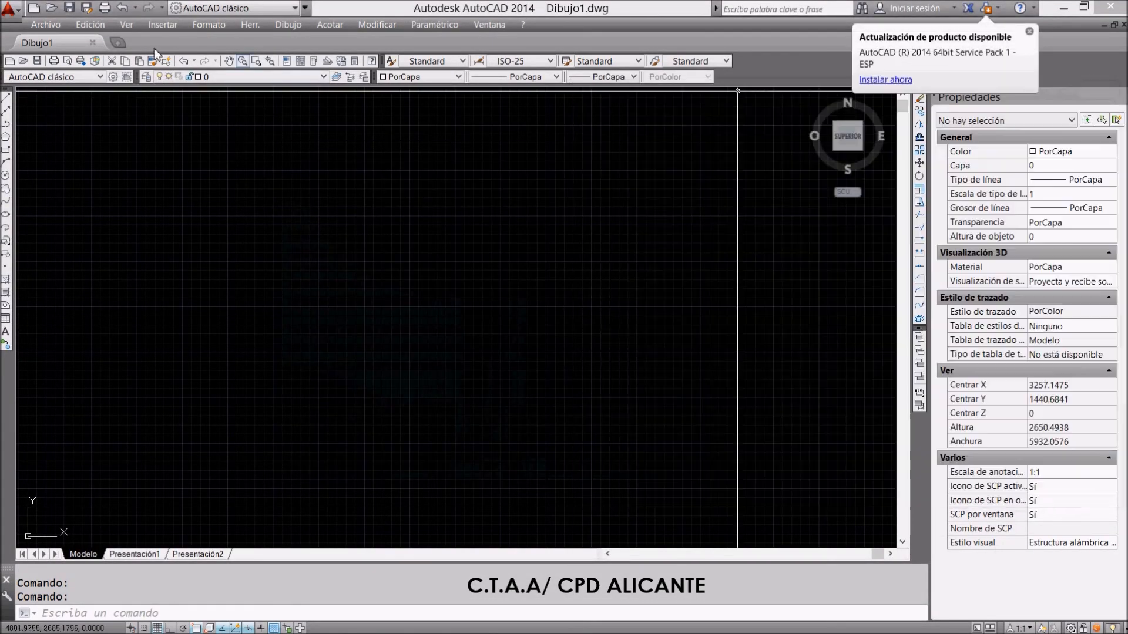
left_click(46, 25)
left_click(57, 68)
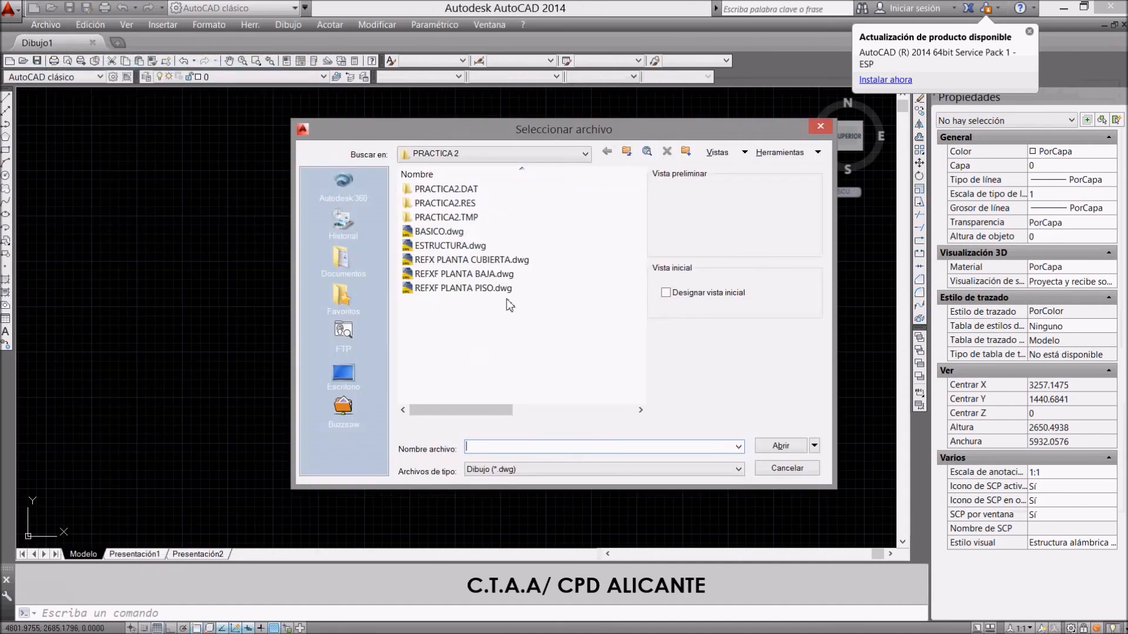
double_click(457, 246)
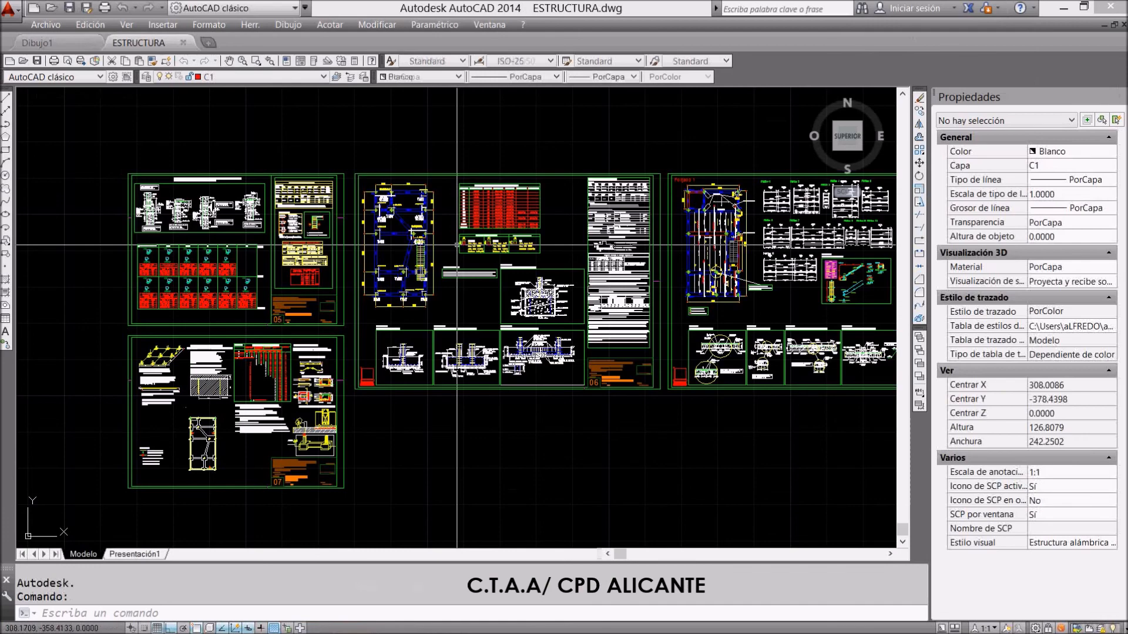
Examine the structural sheets in ESTRUCTURA.dwg, from the column and foundation sheets to the Forjado 1 floor plan, frames and stair detail
scroll(336, 270, "down", 4)
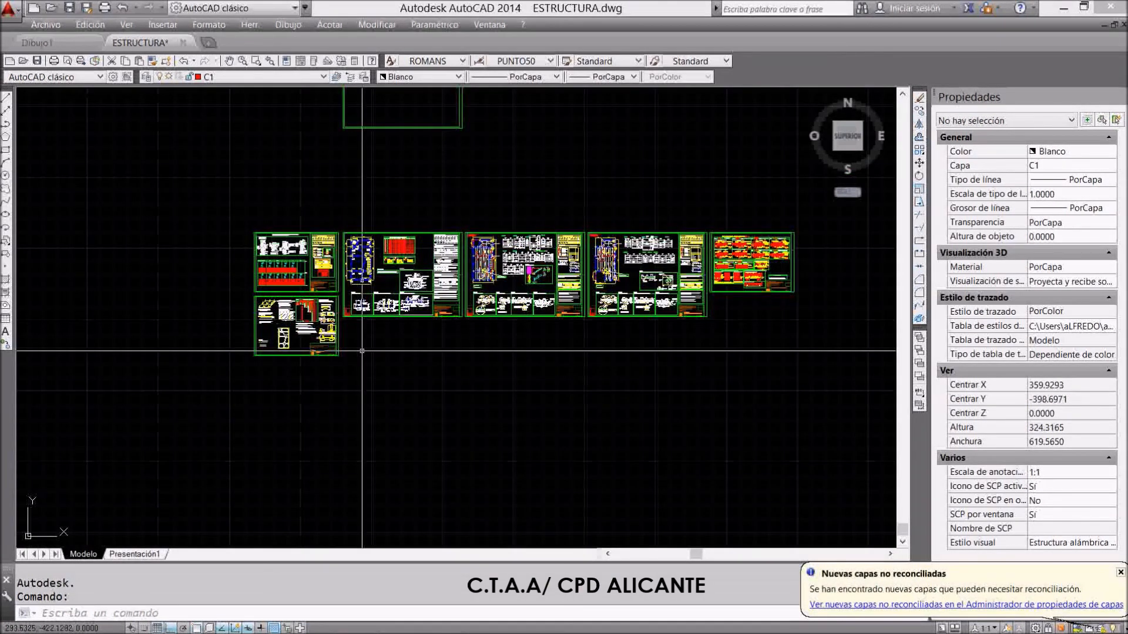
scroll(274, 259, "up", 4)
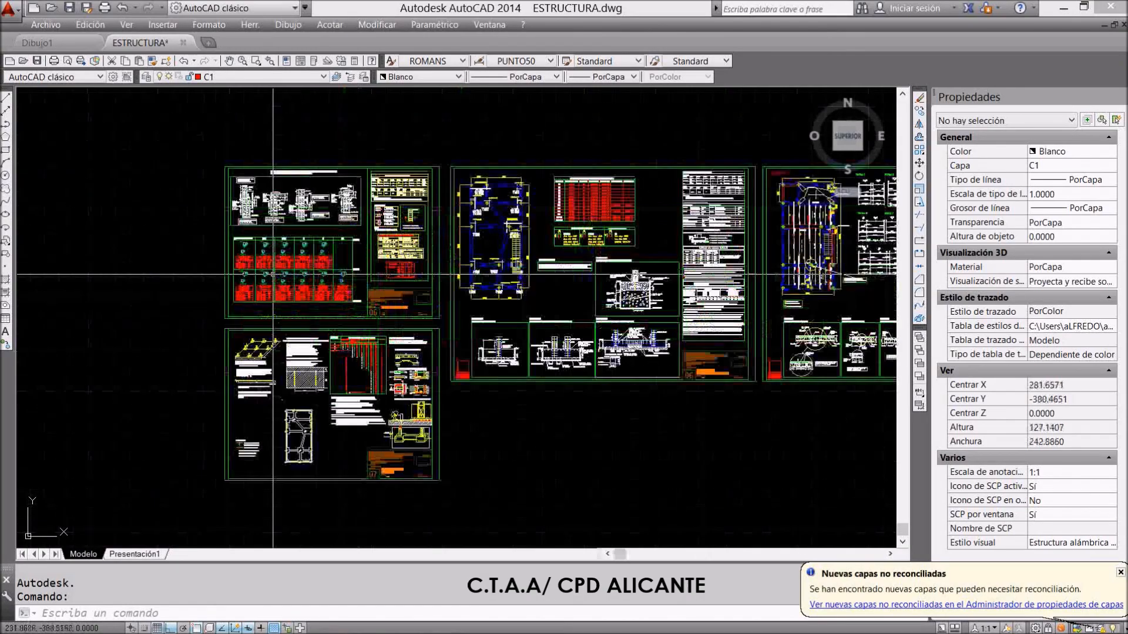
scroll(273, 259, "up", 4)
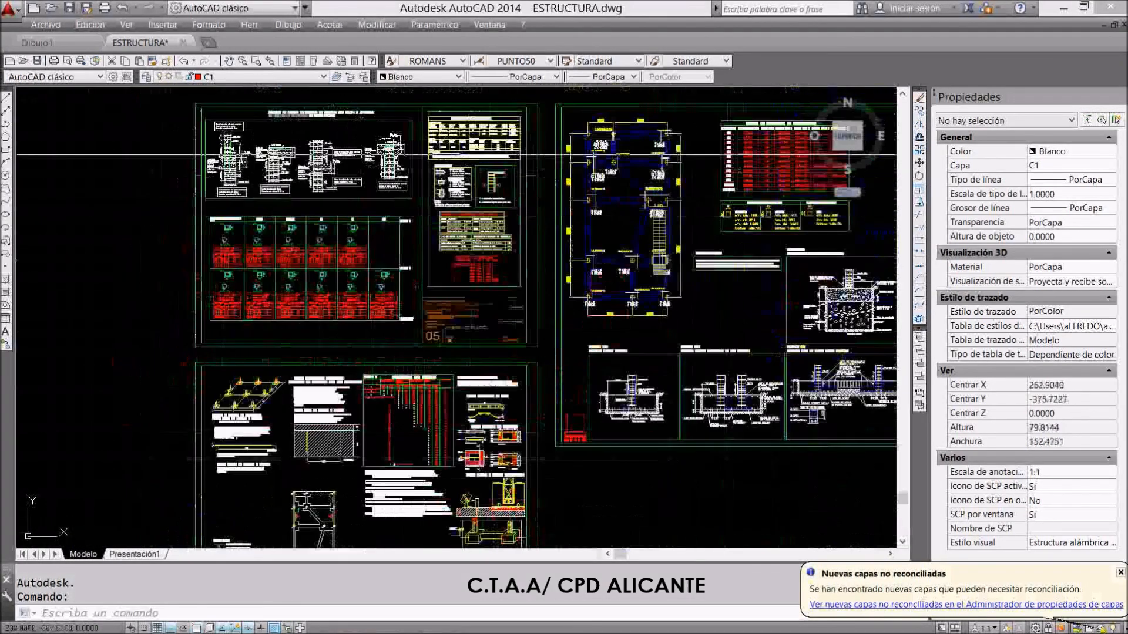
scroll(242, 291, "down", 3)
scroll(437, 183, "up", 2)
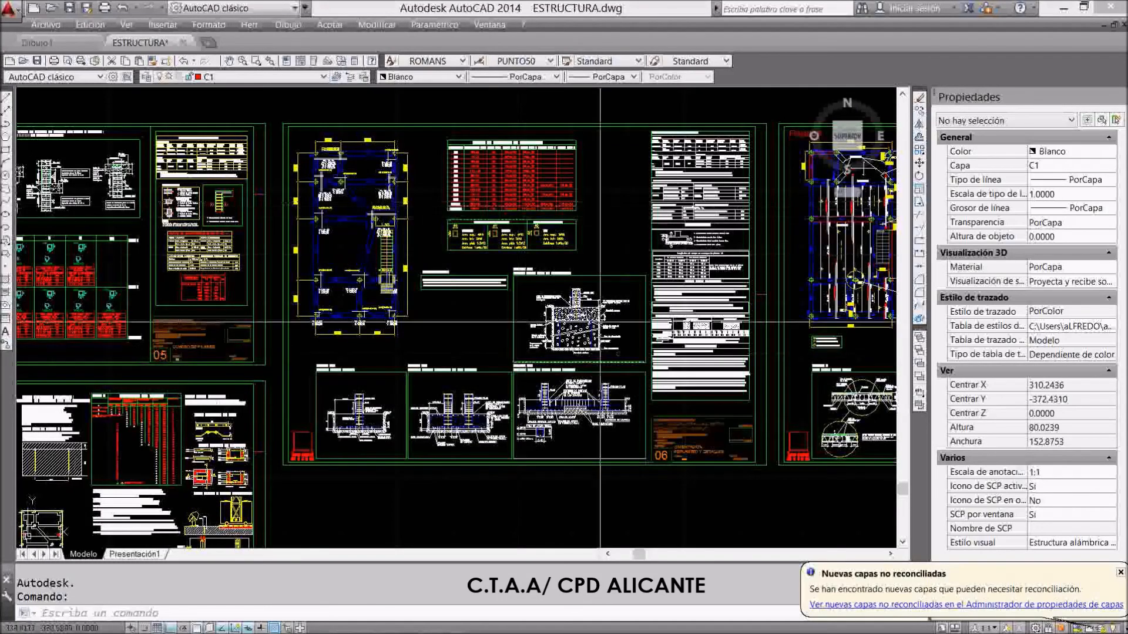
scroll(411, 432, "down", 3)
scroll(469, 338, "up", 3)
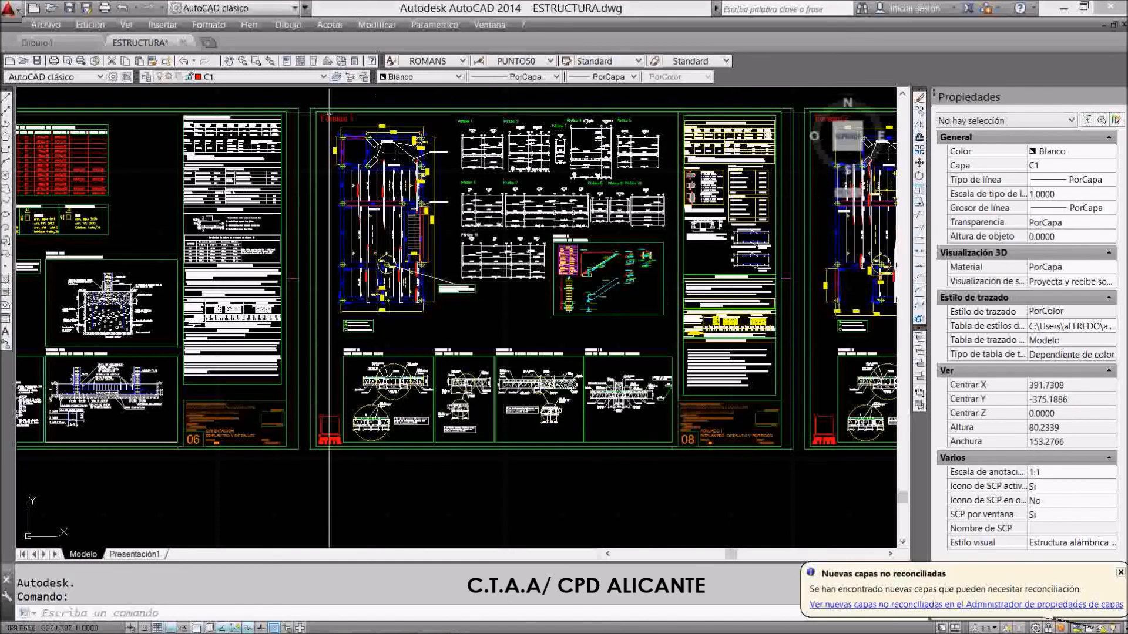
scroll(331, 110, "up", 5)
scroll(330, 110, "down", 5)
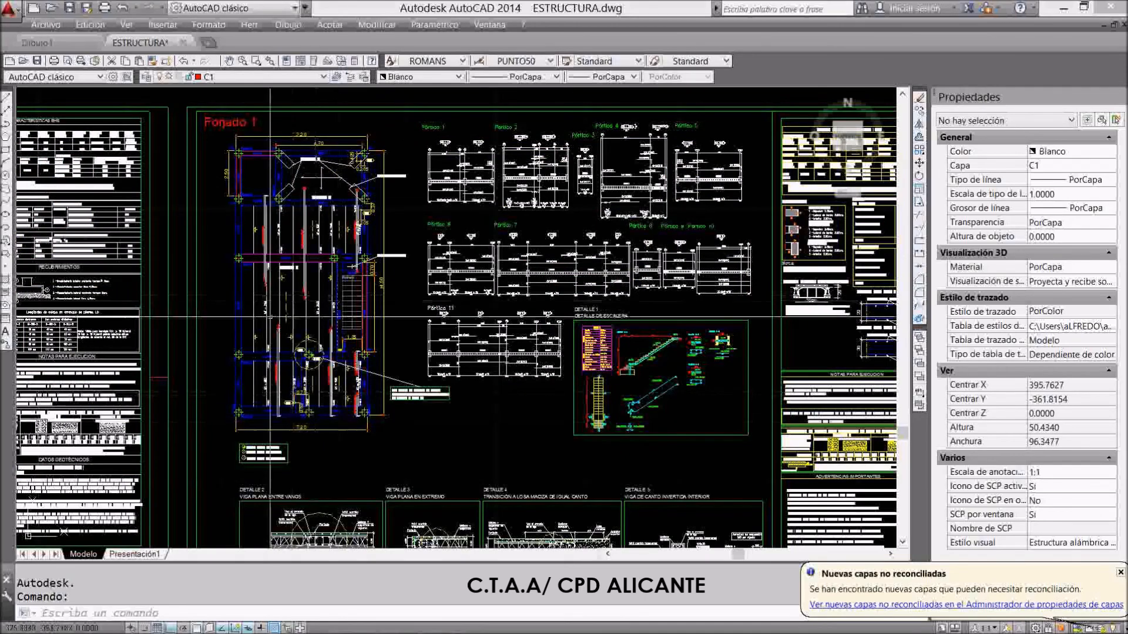
scroll(285, 322, "up", 5)
scroll(336, 317, "down", 2)
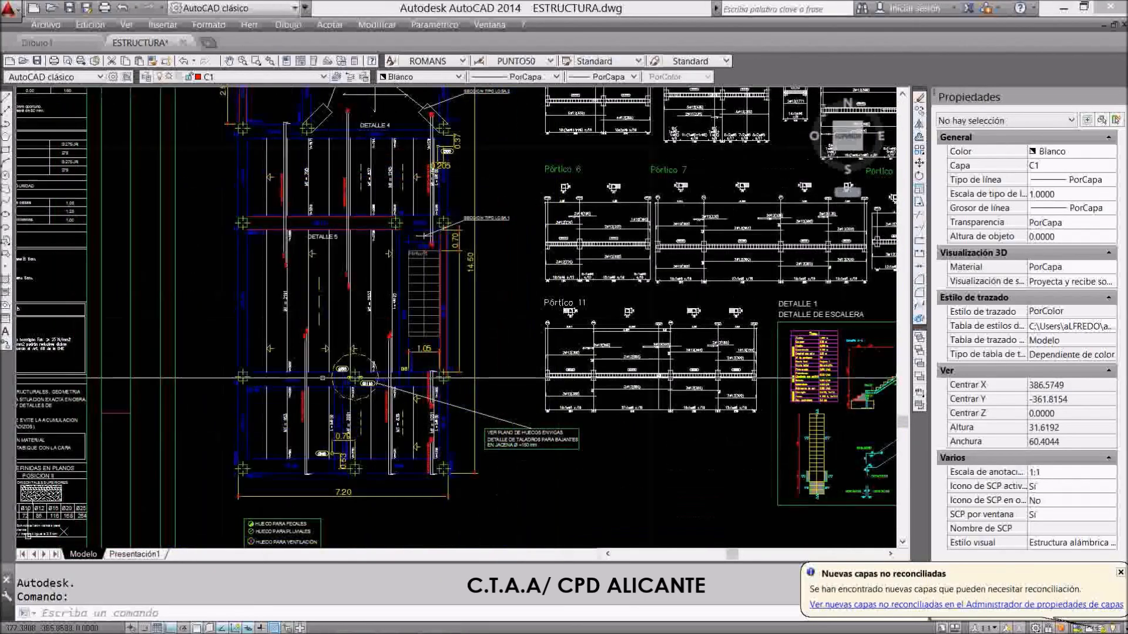
scroll(297, 332, "down", 2)
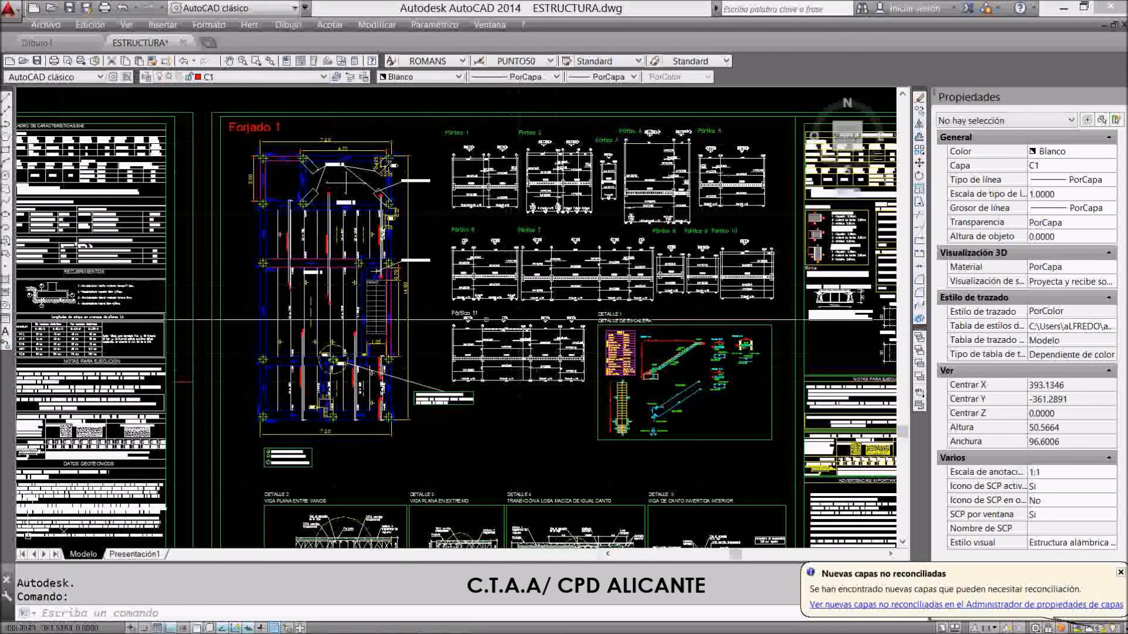
Examine the Forjado 1 frame elevations, the EHE characteristics table and the Forjado 2 sheet, ending with an overview of all structural sheets
scroll(686, 169, "up", 2)
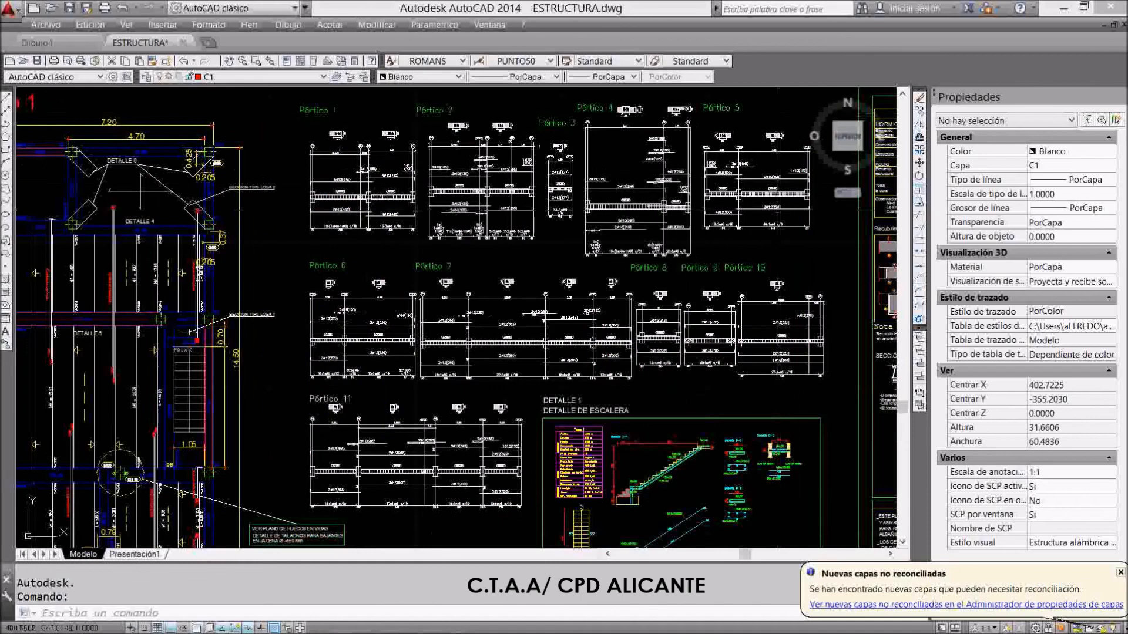
scroll(510, 235, "down", 4)
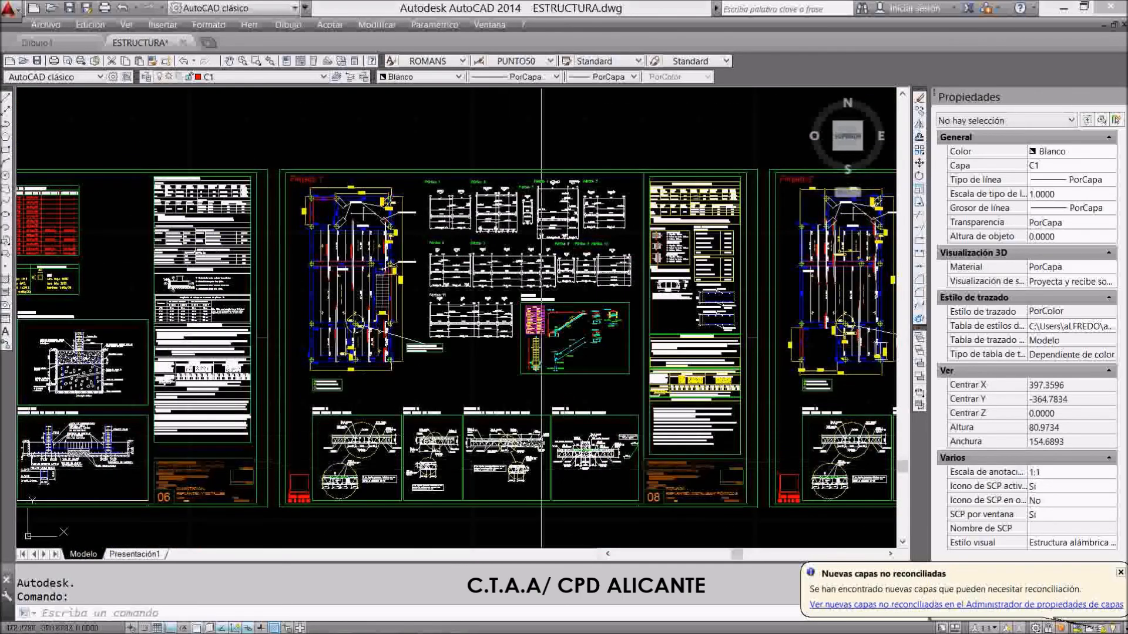
scroll(593, 339, "up", 3)
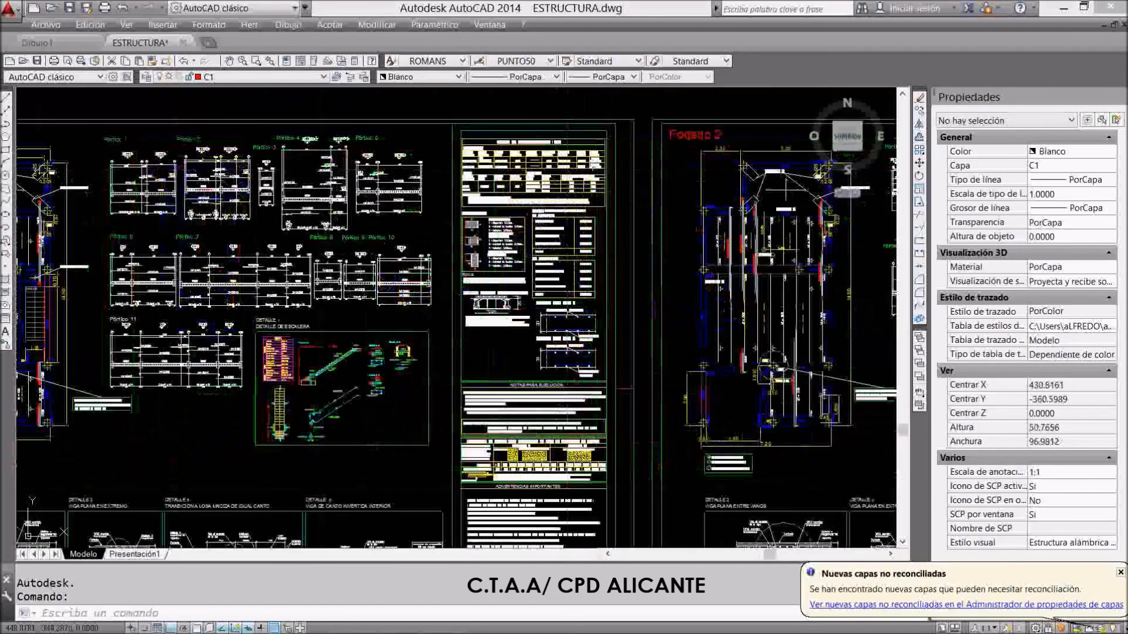
scroll(519, 129, "up", 6)
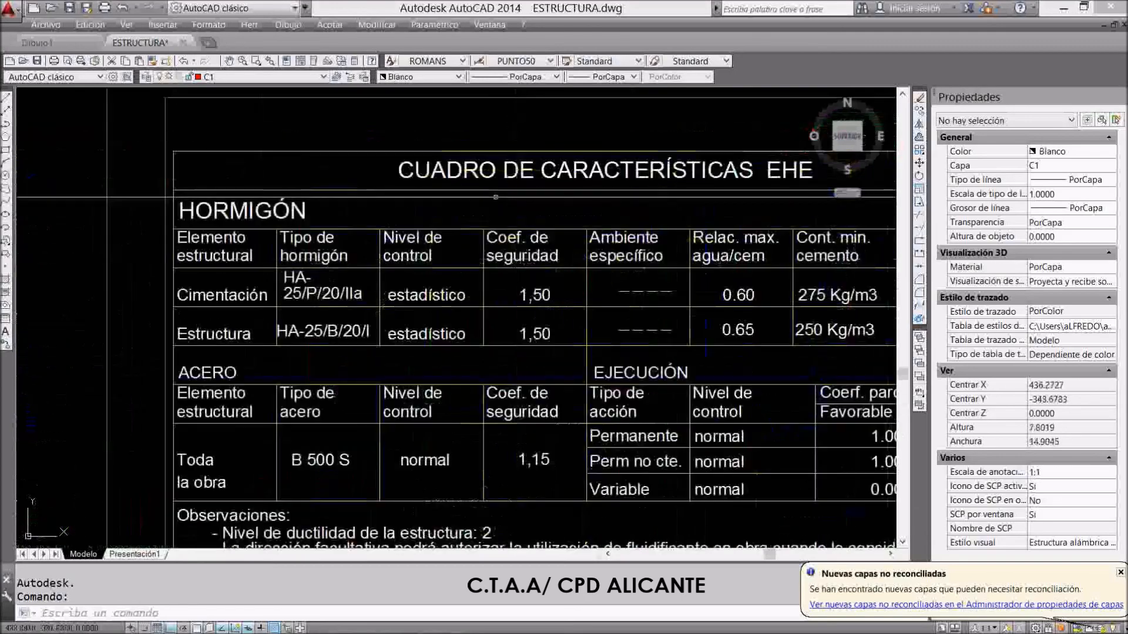
scroll(355, 179, "down", 7)
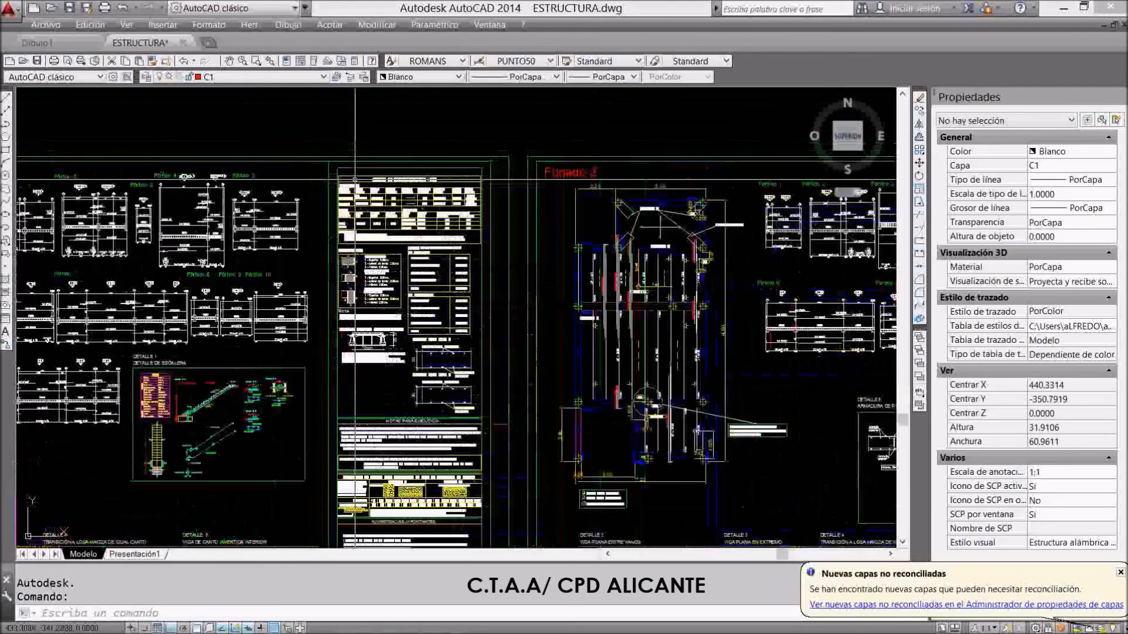
scroll(354, 179, "down", 3)
scroll(675, 395, "up", 3)
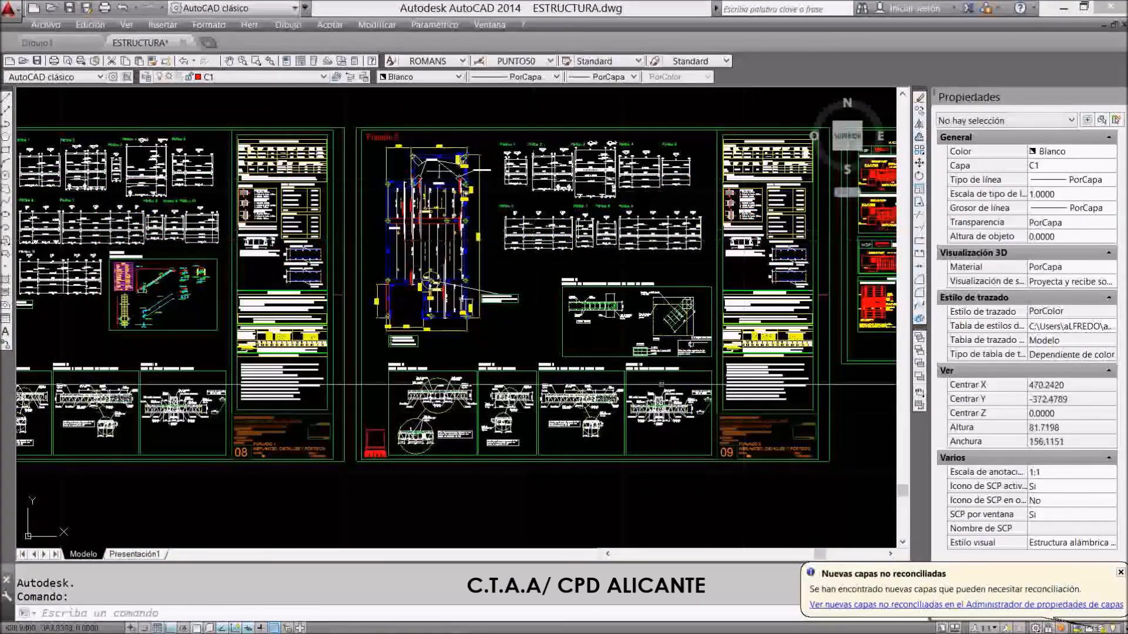
scroll(675, 395, "down", 4)
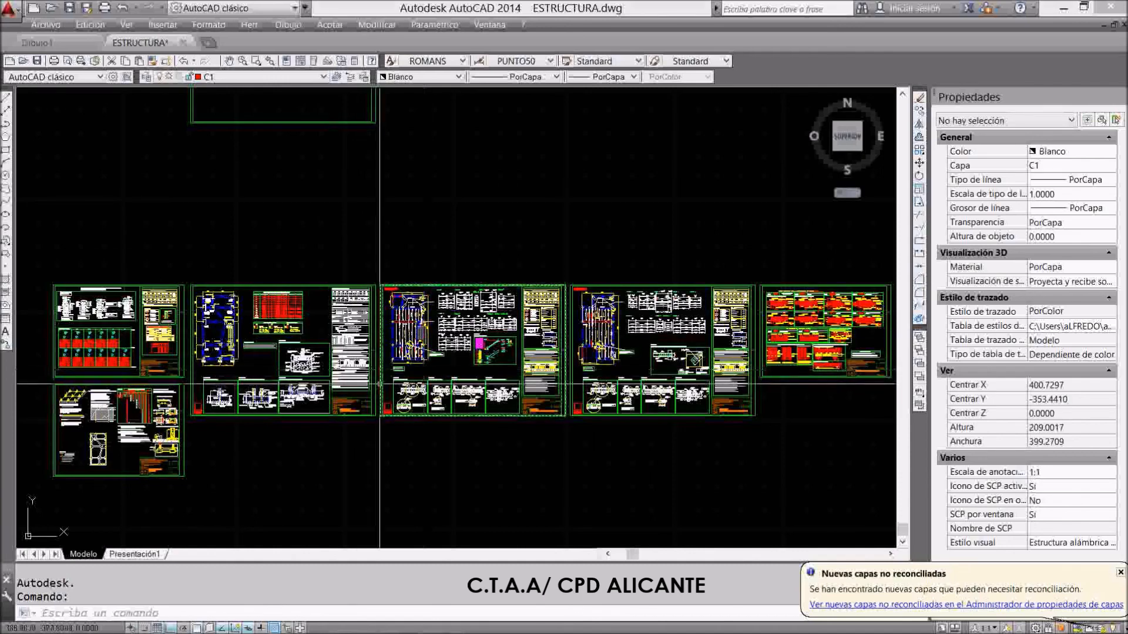
Exit AutoCAD, saving the changes to ESTRUCTURA.dwg
left_click(1109, 7)
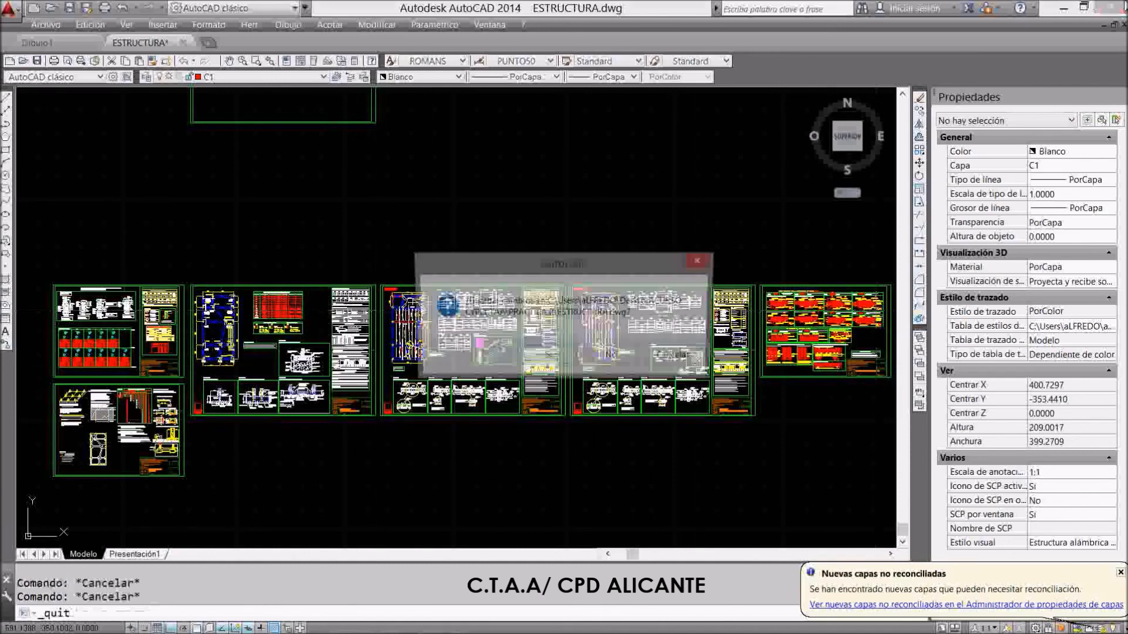
left_click(548, 356)
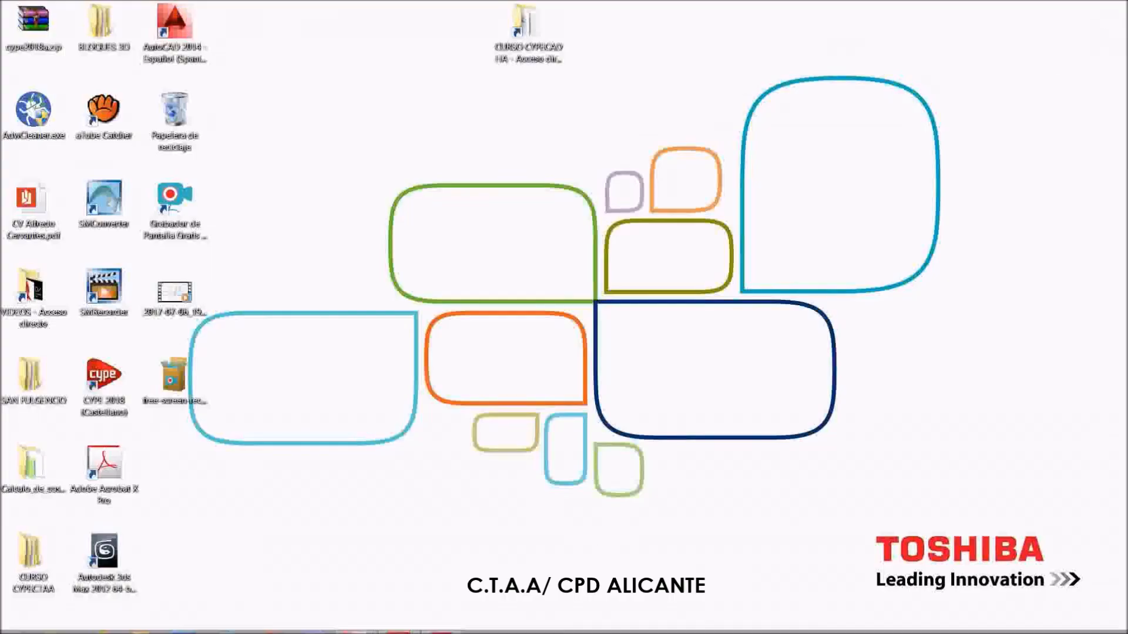
mouse_move(451, 628)
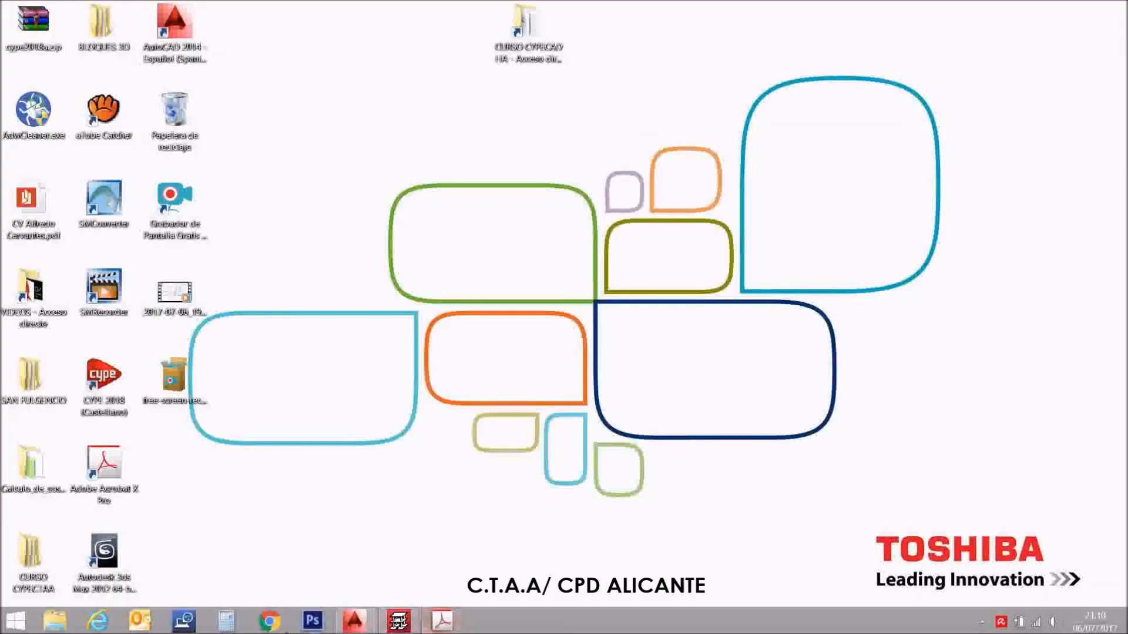